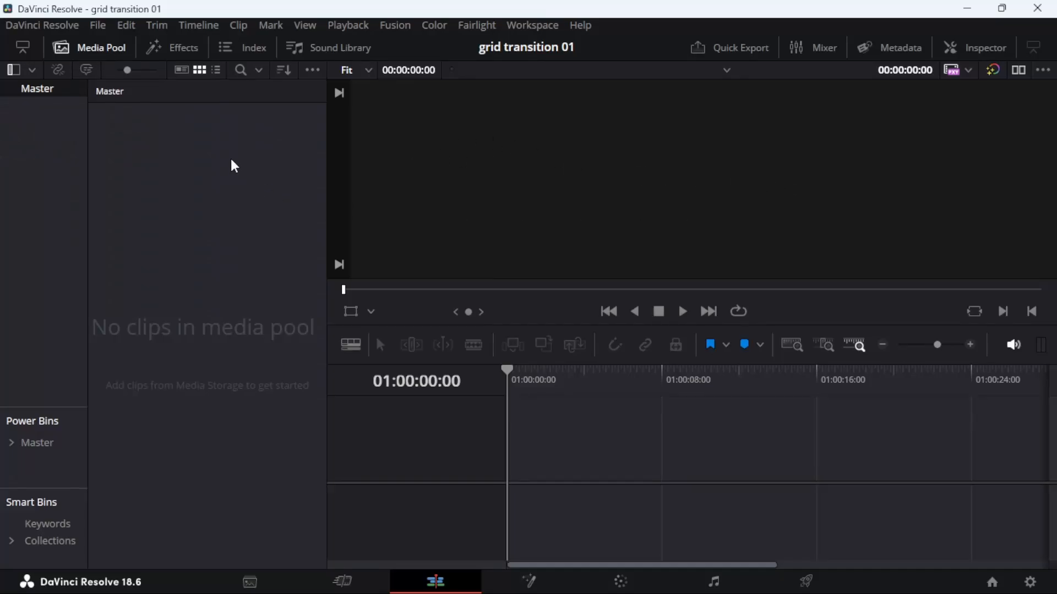
Import the 4909470-hd_1920_1080_25fps and 3327959-hd_1920_1080_24fps videos from the Downloads folder into the media pool.
right_click(195, 170)
left_click(285, 297)
left_click(180, 189)
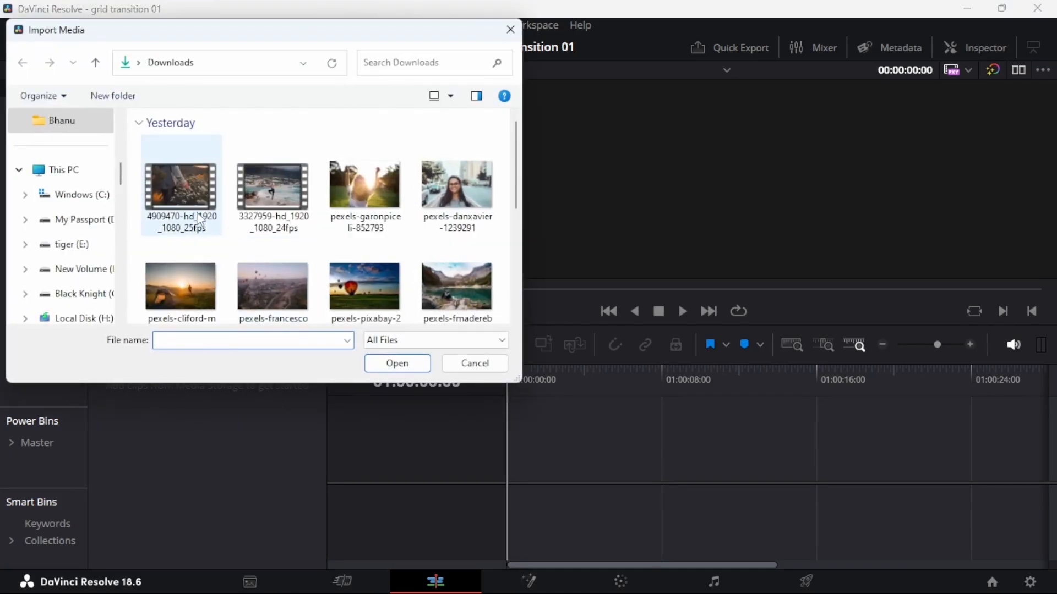
left_click(272, 190, "ctrl")
left_click(397, 364)
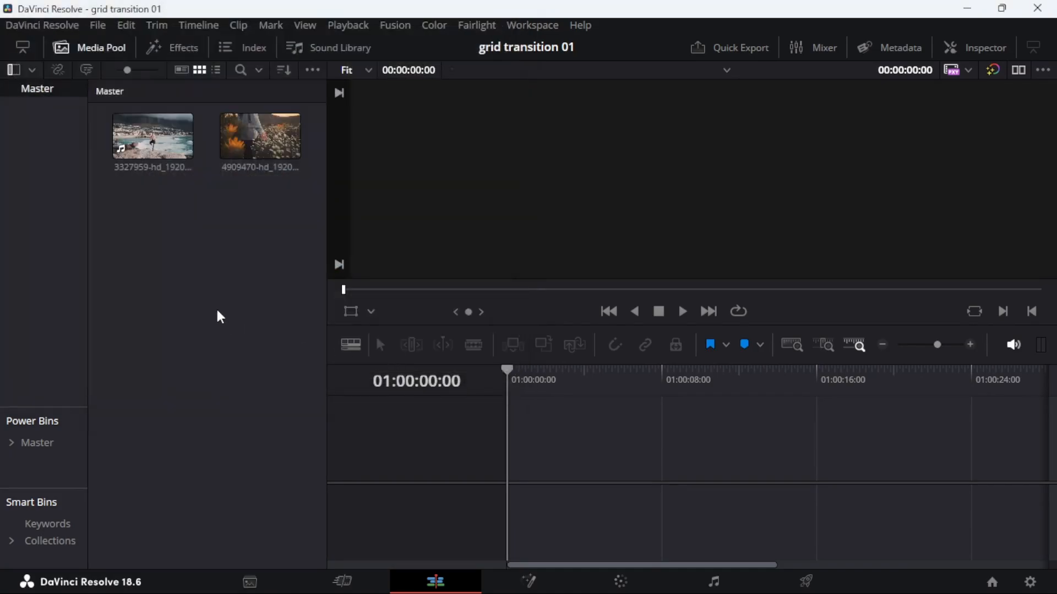
Place the 4909470 clip at the start of a new timeline and the 3327959 clip directly after it.
left_click_drag(260, 136, 509, 468)
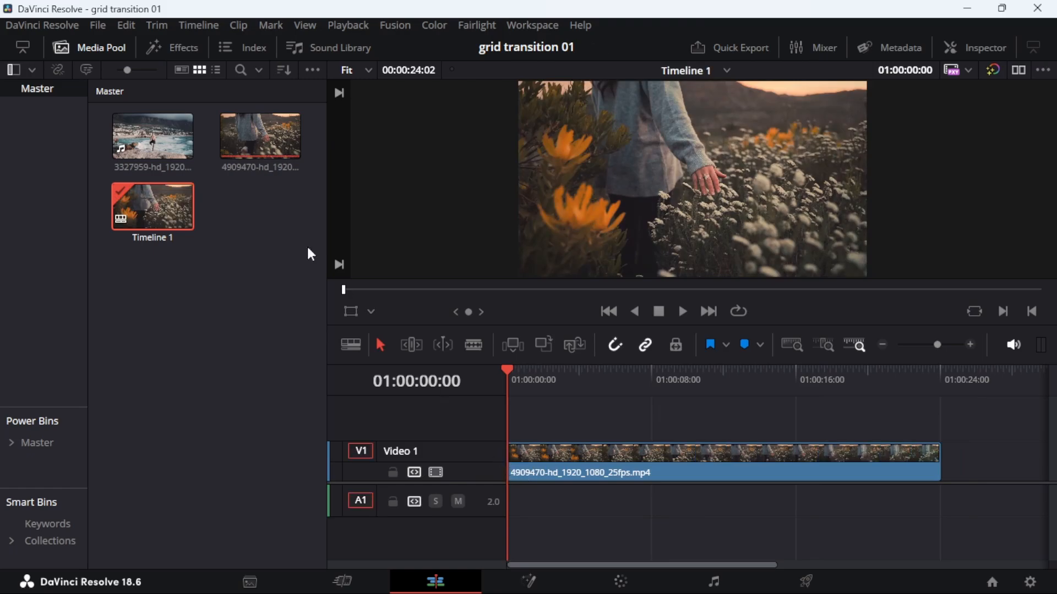
left_click_drag(152, 137, 974, 465)
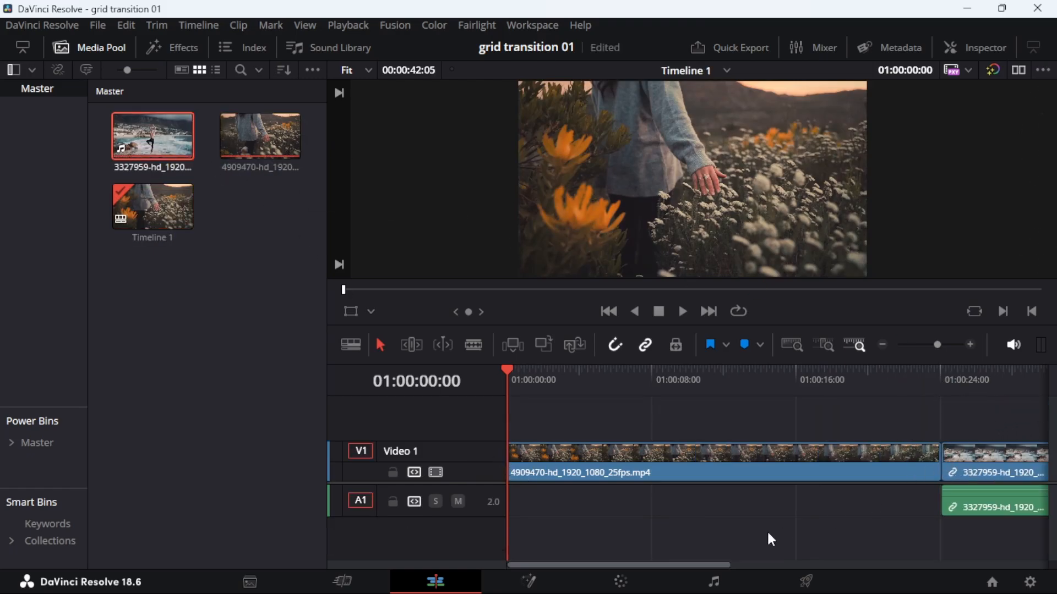
Unlink the 3327959 clip's video from its audio and delete the audio part.
left_click_drag(707, 567, 853, 566)
left_click(706, 477)
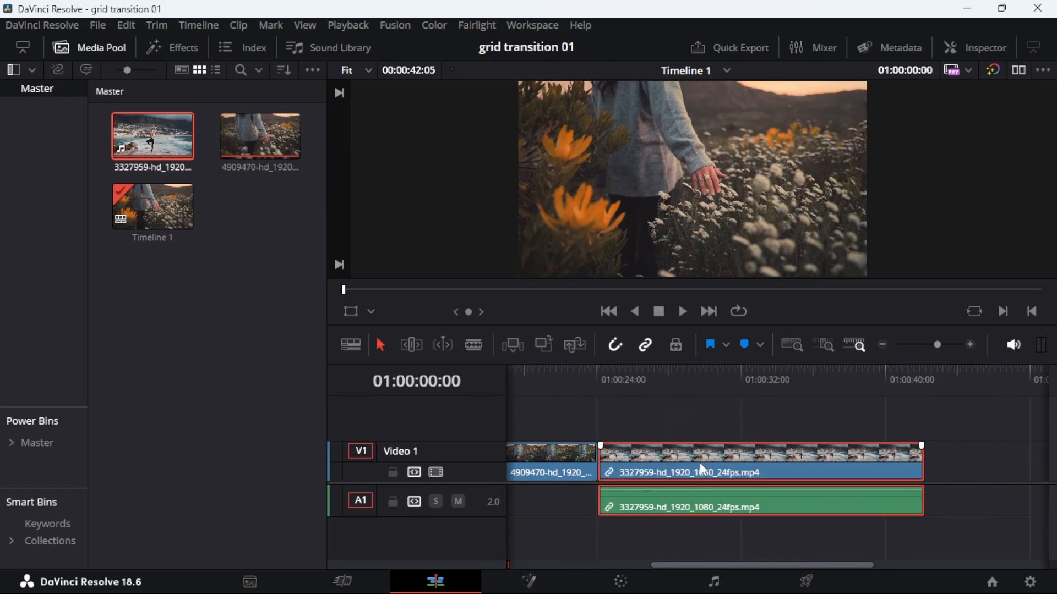
right_click(701, 468)
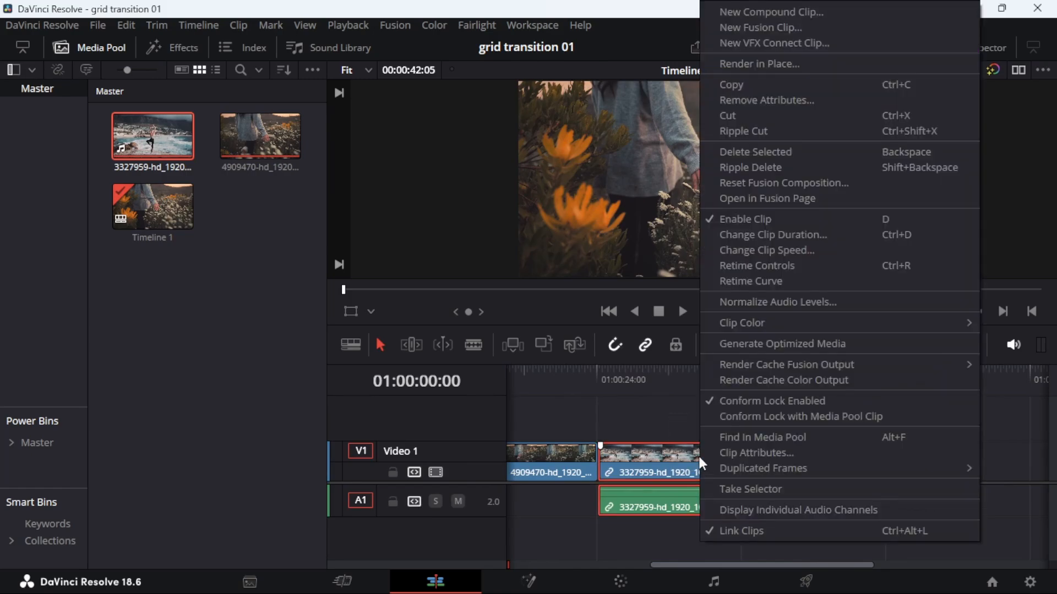
left_click(740, 530)
left_click(706, 407)
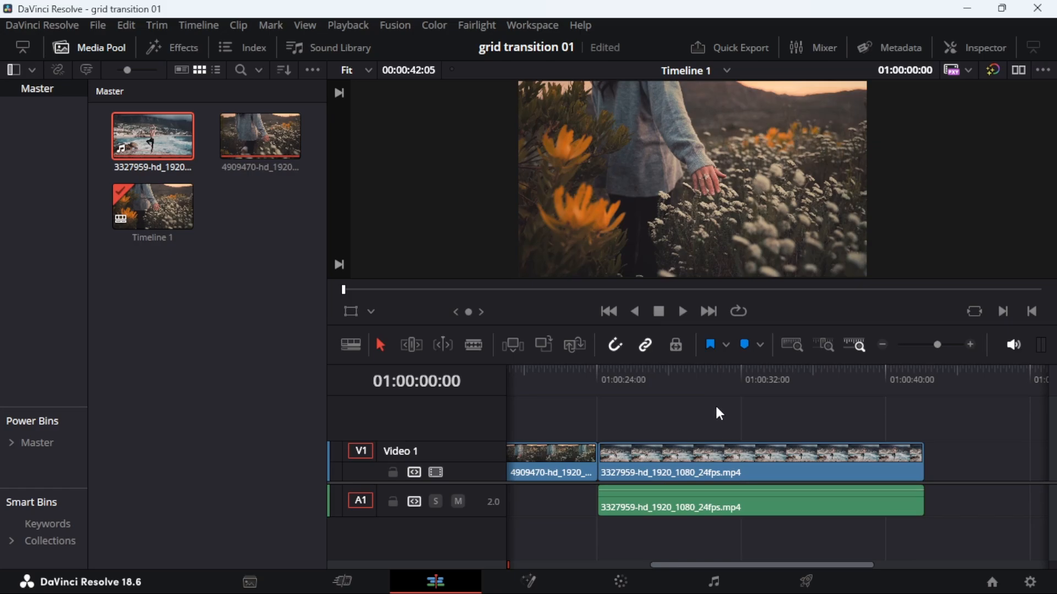
left_click(651, 503)
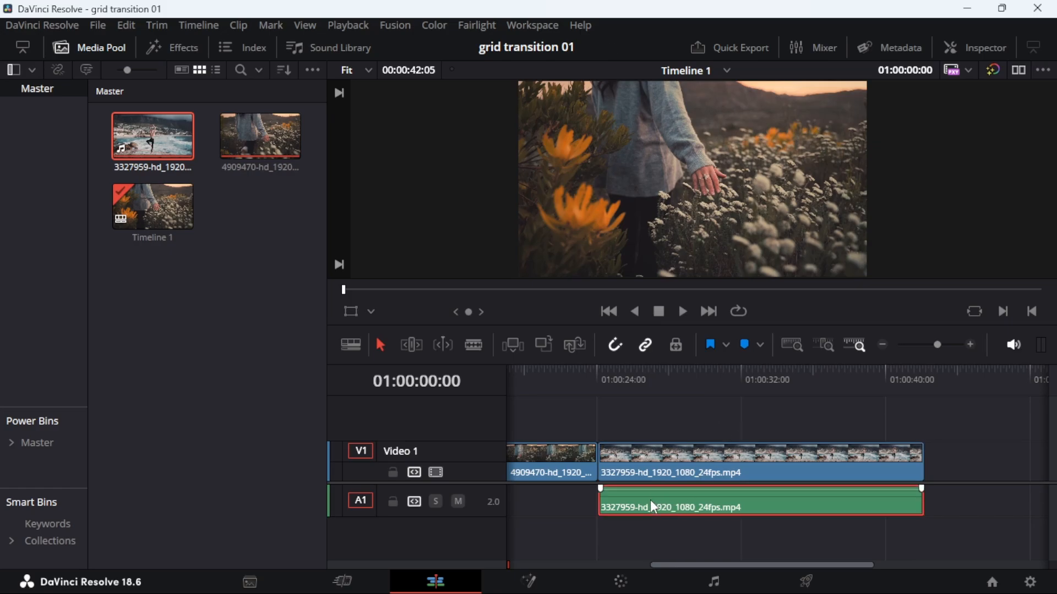
key("Delete")
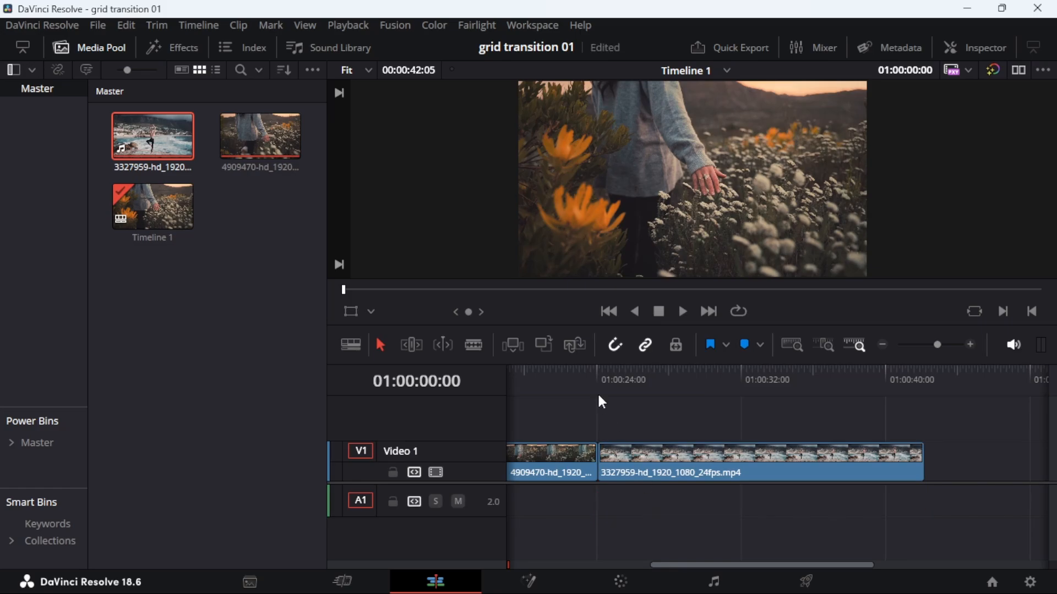
Add timeline markers at the cut between the clips (01:00:24:02) and at 01:00:23:02 and 01:00:22:02.
left_click(596, 379)
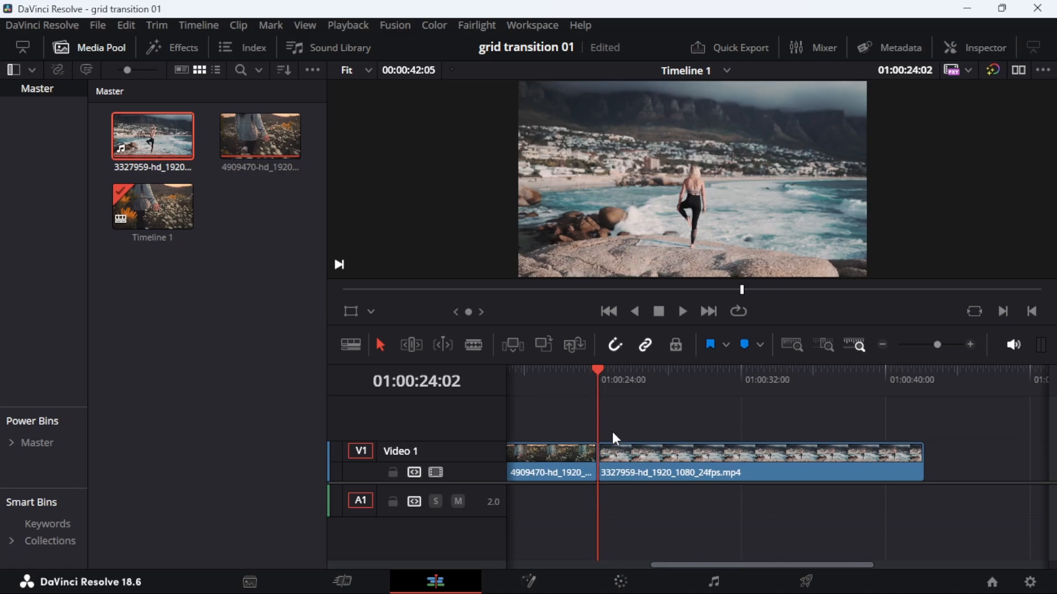
left_click(744, 344)
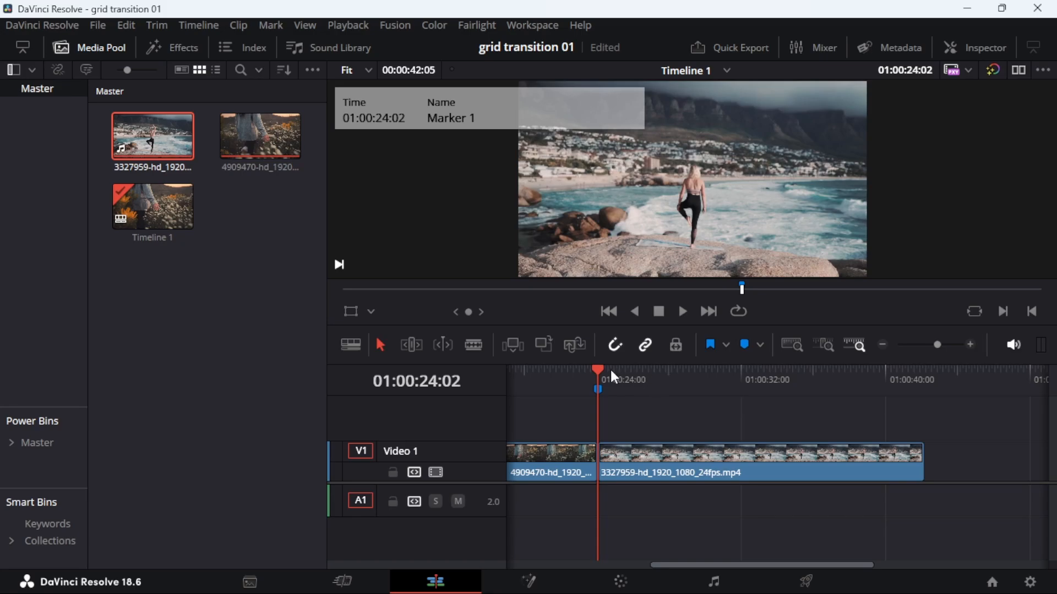
key("ctrl+s")
key("shift+Left")
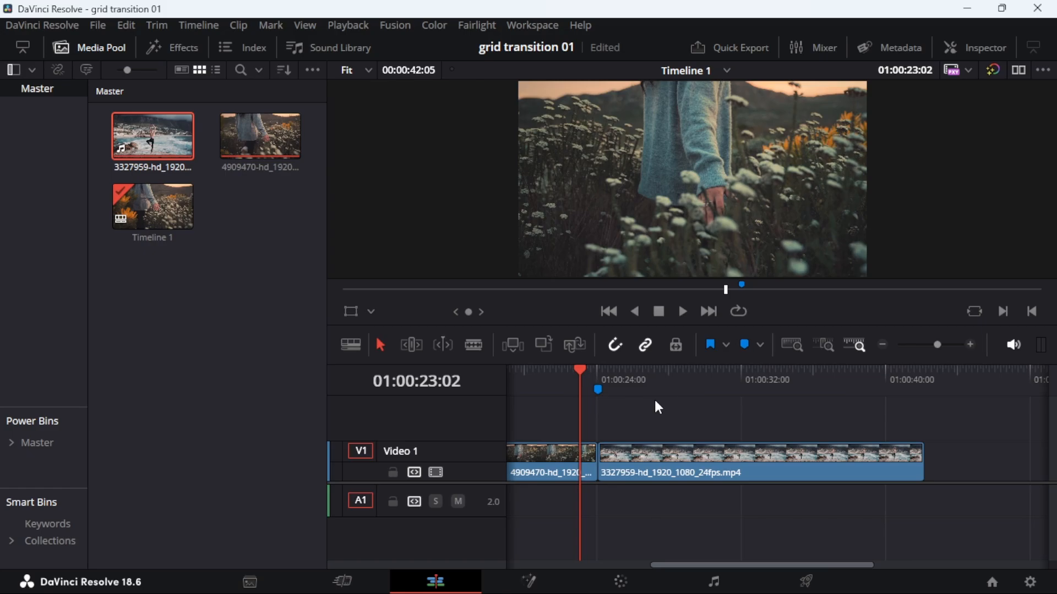
left_click(745, 345)
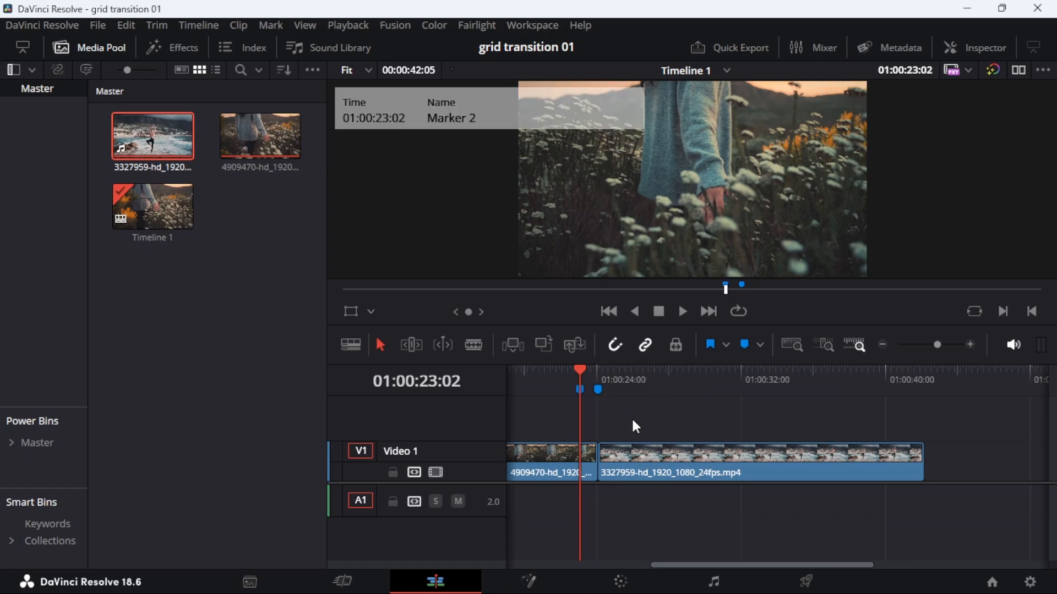
key("shift+Left")
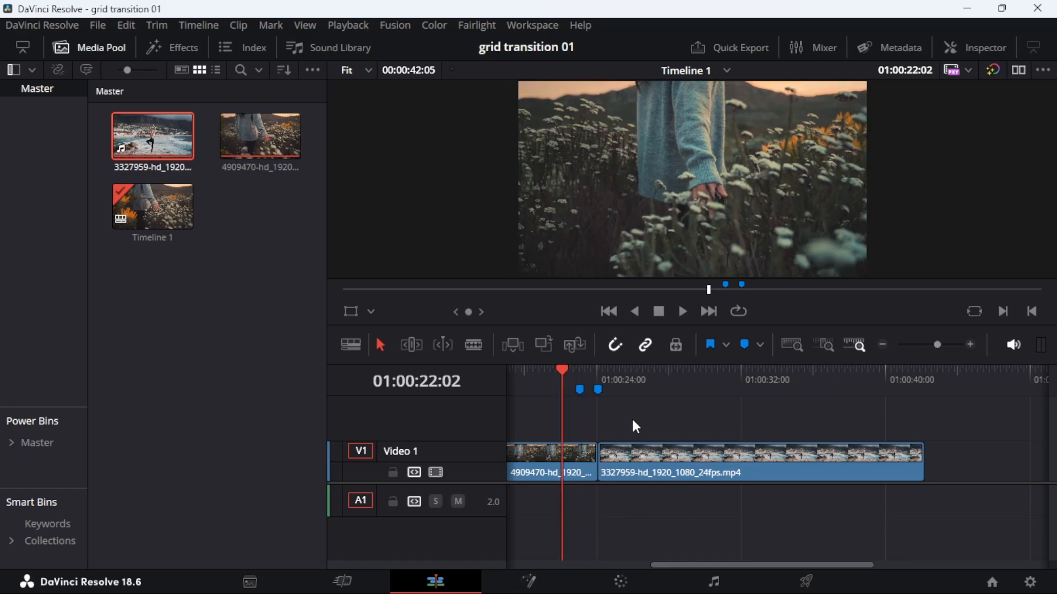
left_click(744, 344)
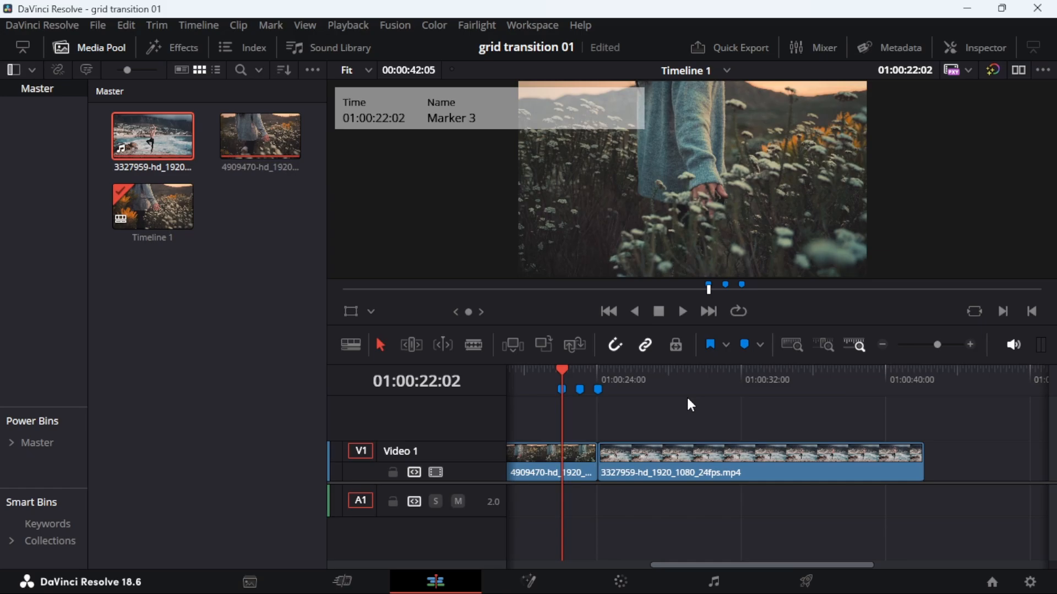
Add a timeline marker one second after the cut, at 01:00:25:02.
key("shift+Right")
key("shift+Right")
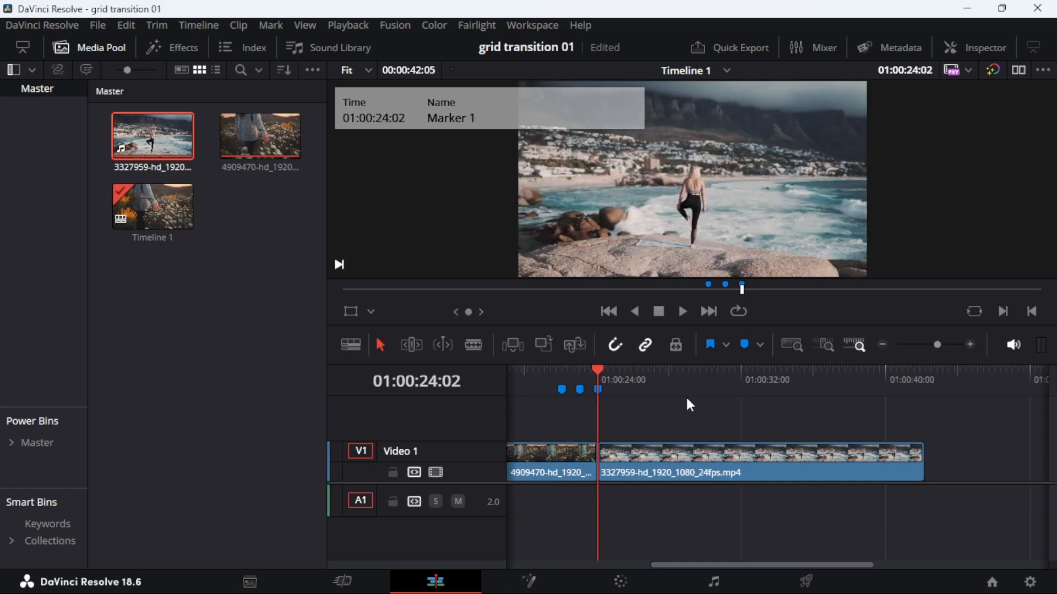
key("shift+Right")
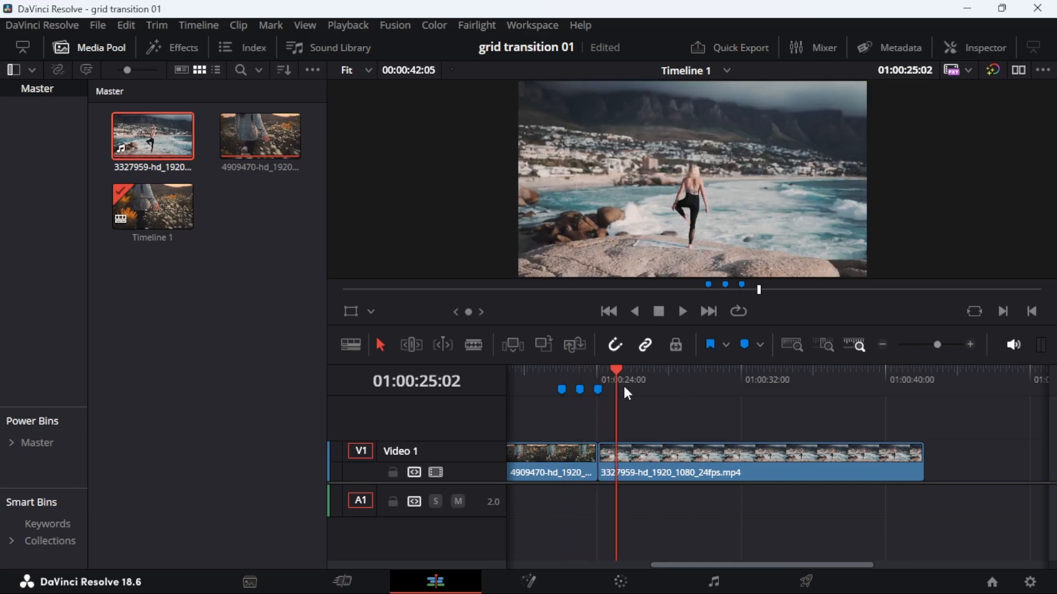
left_click(745, 344)
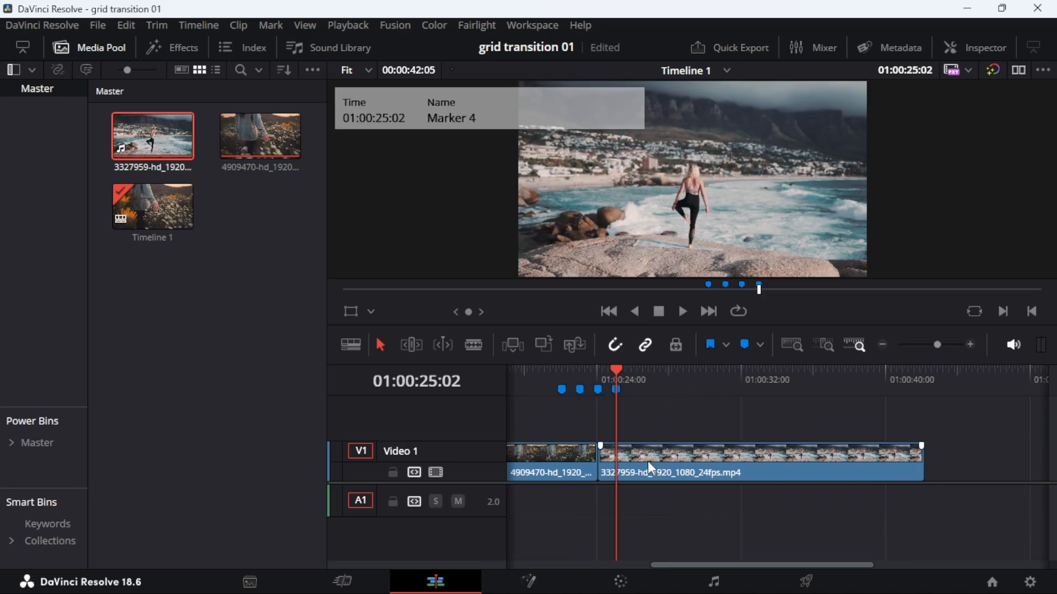
Move the 3327959 clip up to the Video 2 track, starting at the 01:00:22:02 marker.
mouse_move(655, 455)
left_mouse_down()
mouse_move(675, 446)
mouse_move(630, 425)
mouse_move(602, 428)
mouse_move(608, 437)
left_mouse_up()
left_click_drag(619, 372, 555, 373)
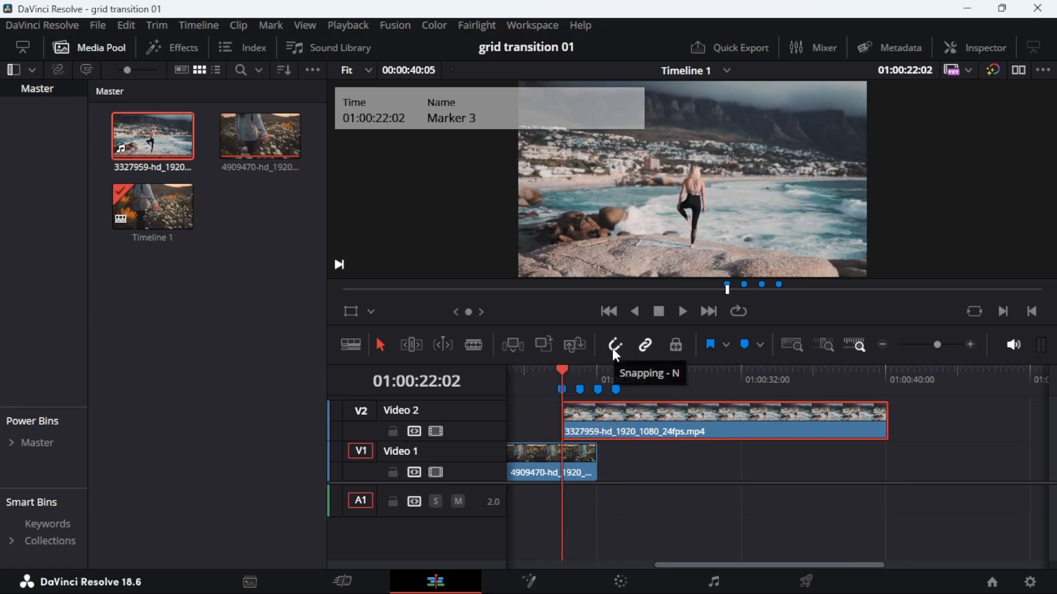
Combine both timeline clips into a new Fusion clip and open it in the Fusion page.
left_click(653, 472)
left_click_drag(650, 466, 545, 428)
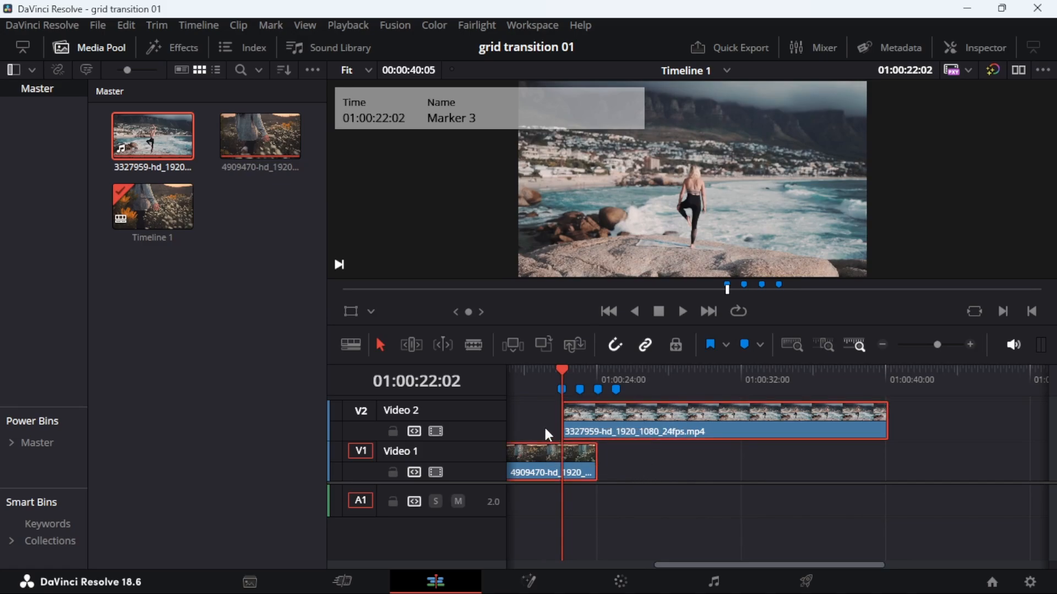
left_click(656, 462)
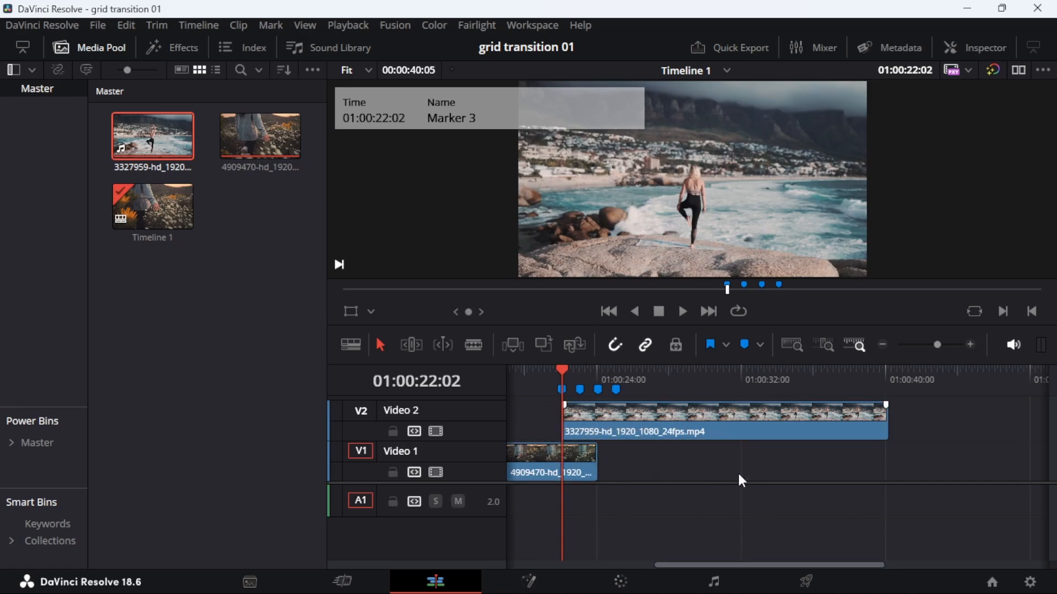
left_click_drag(738, 475, 519, 427)
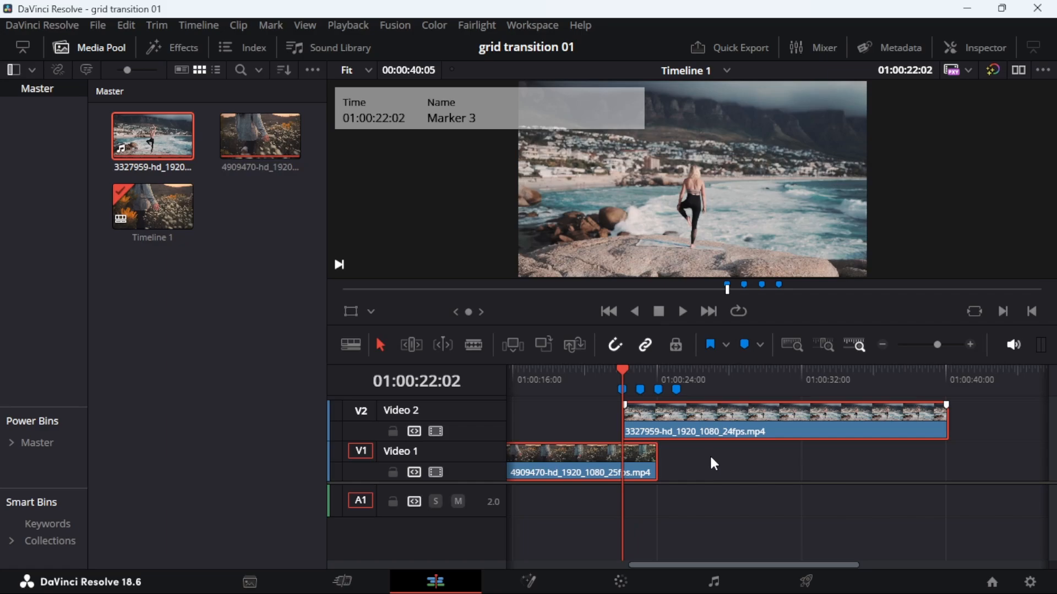
right_click(698, 422)
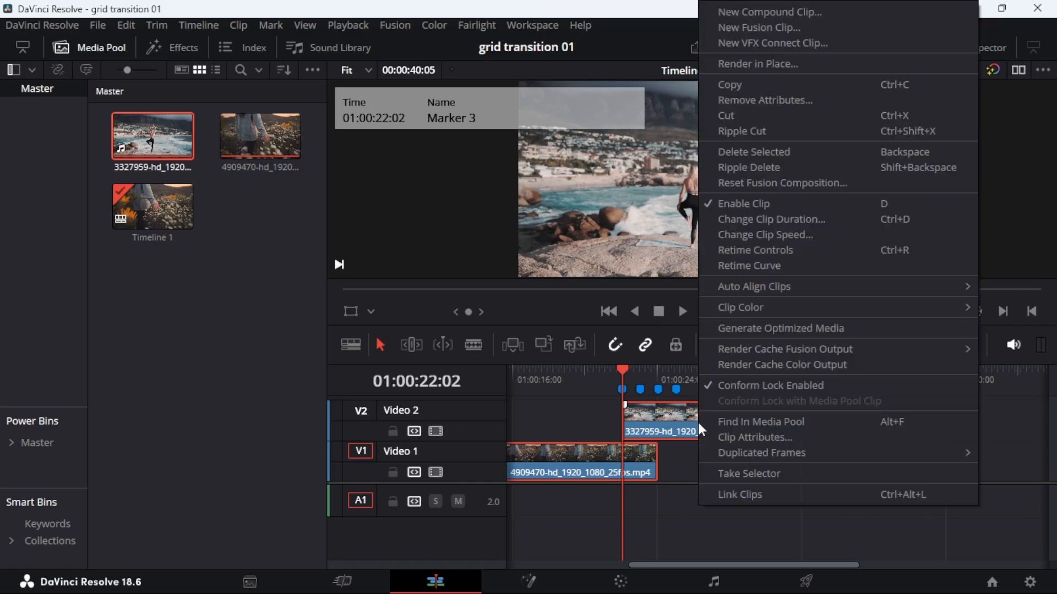
left_click(783, 26)
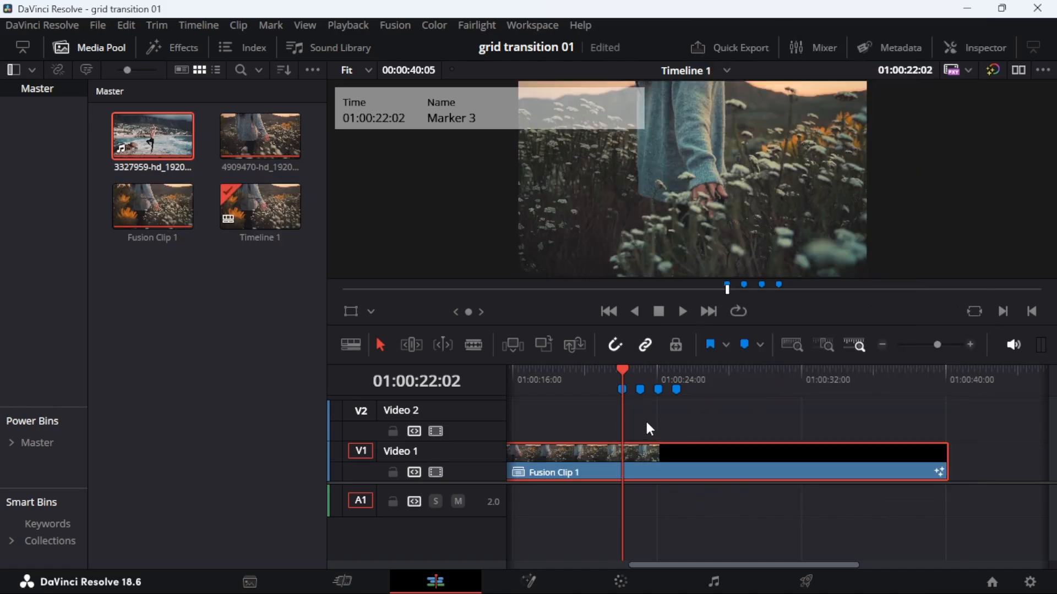
right_click(641, 458)
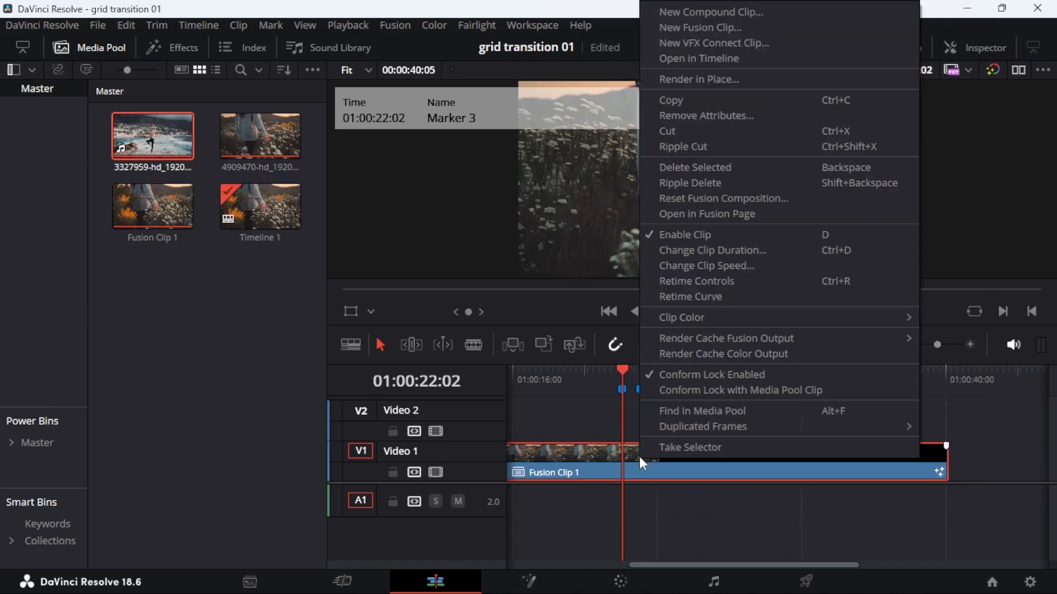
left_click(686, 217)
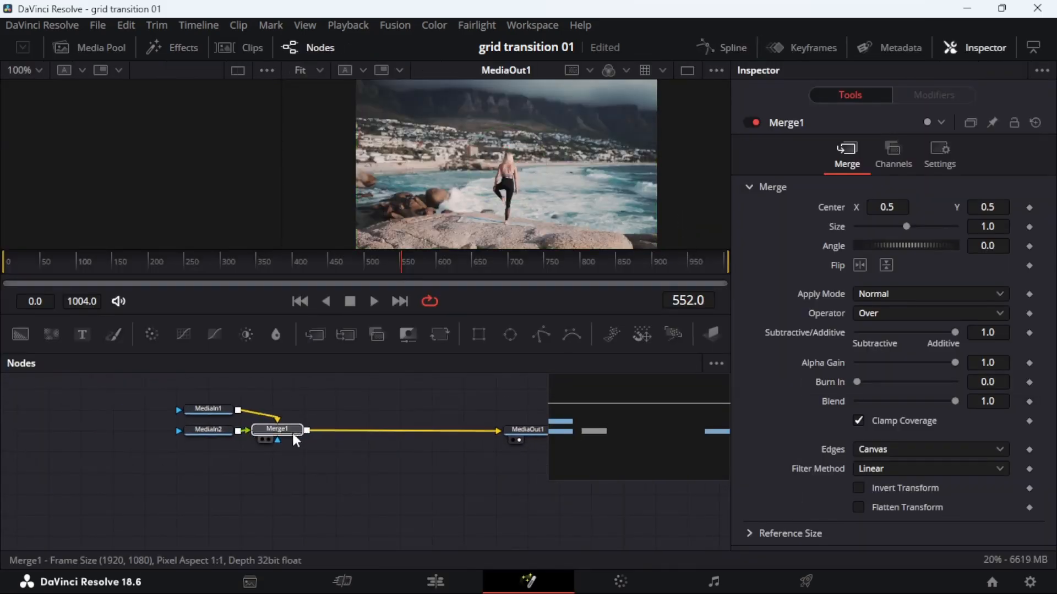
Spread the nodes apart, move the playhead to frame 665, and delete the Merge1 node.
left_click_drag(291, 431, 358, 443)
left_click(358, 443)
left_click_drag(228, 447, 159, 453)
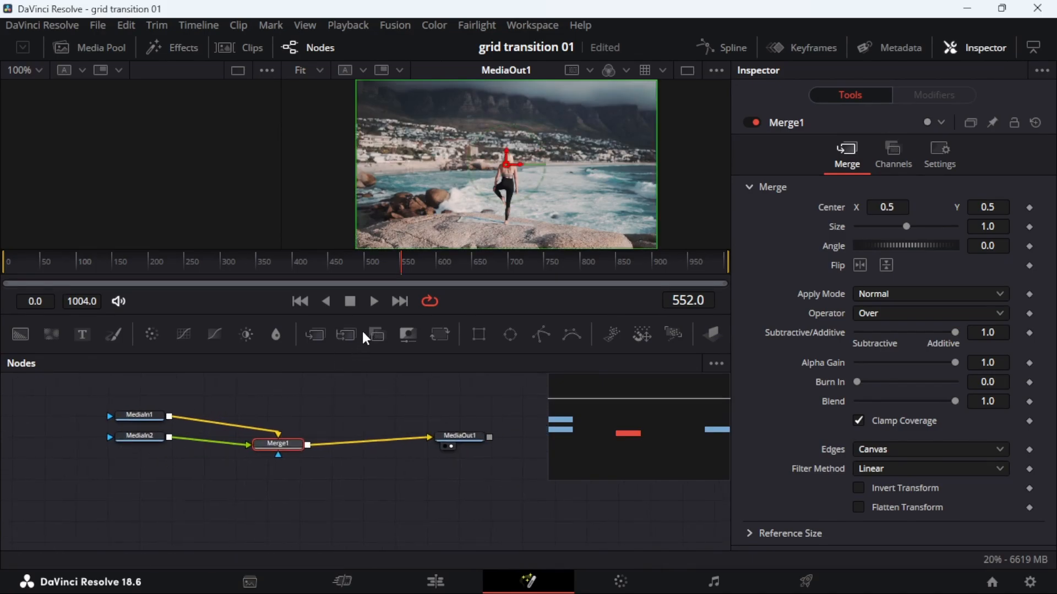
left_click_drag(397, 266, 483, 259)
mouse_move(311, 496)
left_mouse_down()
mouse_move(432, 447)
mouse_move(333, 468)
mouse_move(312, 487)
left_mouse_up()
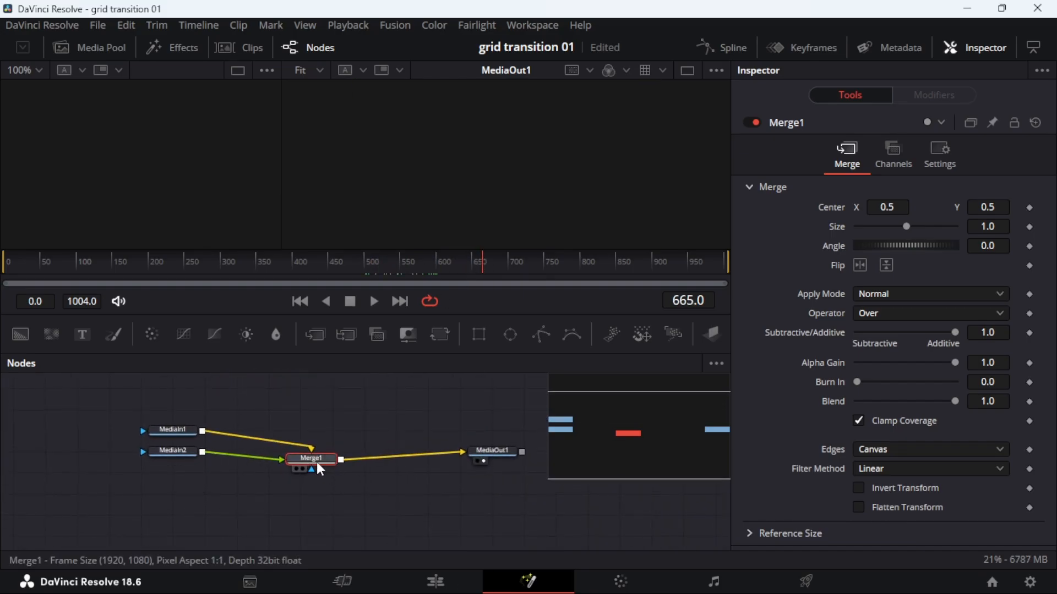
key("Delete")
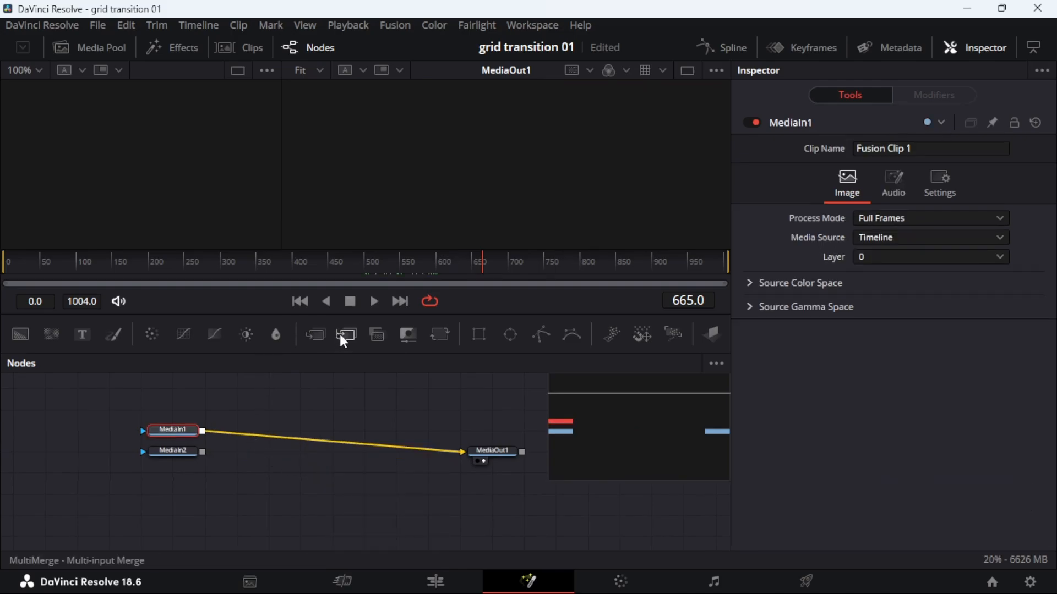
Add a MultiMerge node between the media inputs and MediaOut1, and disconnect MediaIn1 from MediaOut1.
left_click_drag(346, 340, 377, 441)
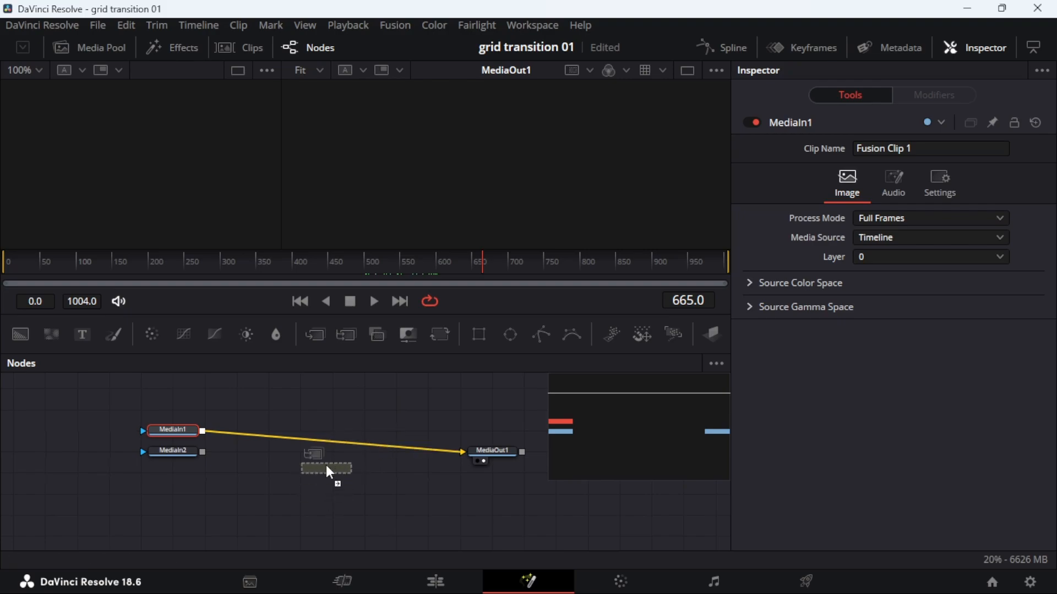
left_click_drag(326, 465, 326, 465)
left_click_drag(461, 452, 326, 409)
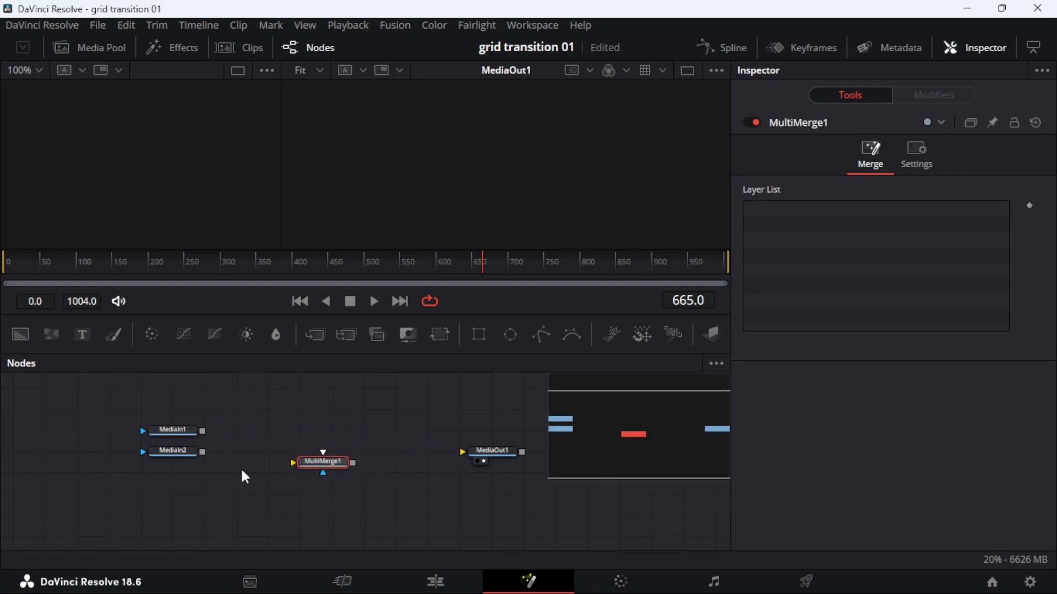
left_click_drag(242, 471, 325, 420)
Add a Background node below the media inputs and set its alpha to 0.0.
left_click_drag(21, 334, 253, 440)
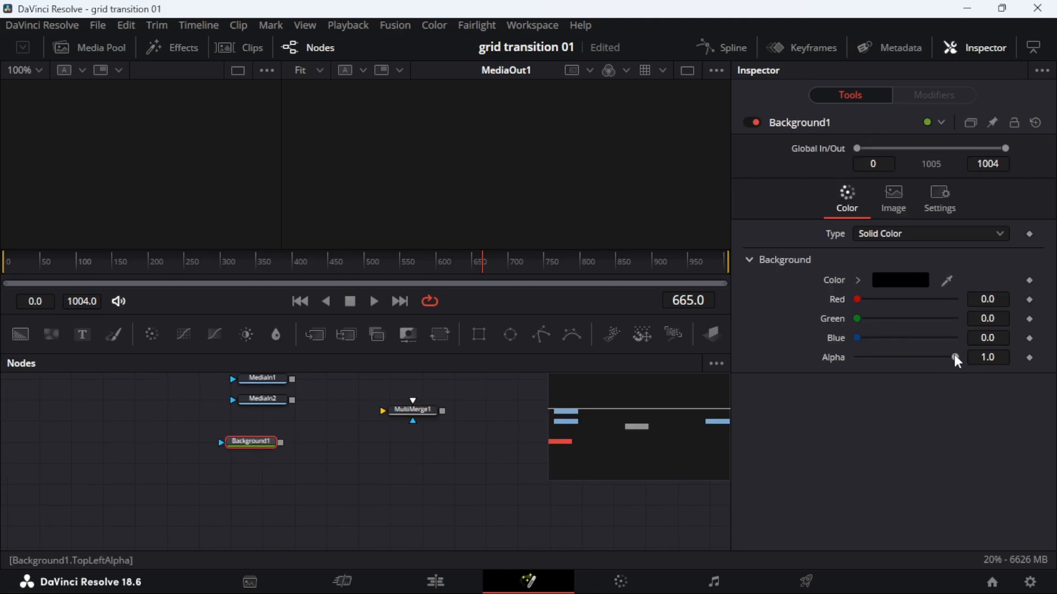
left_click_drag(957, 359, 845, 357)
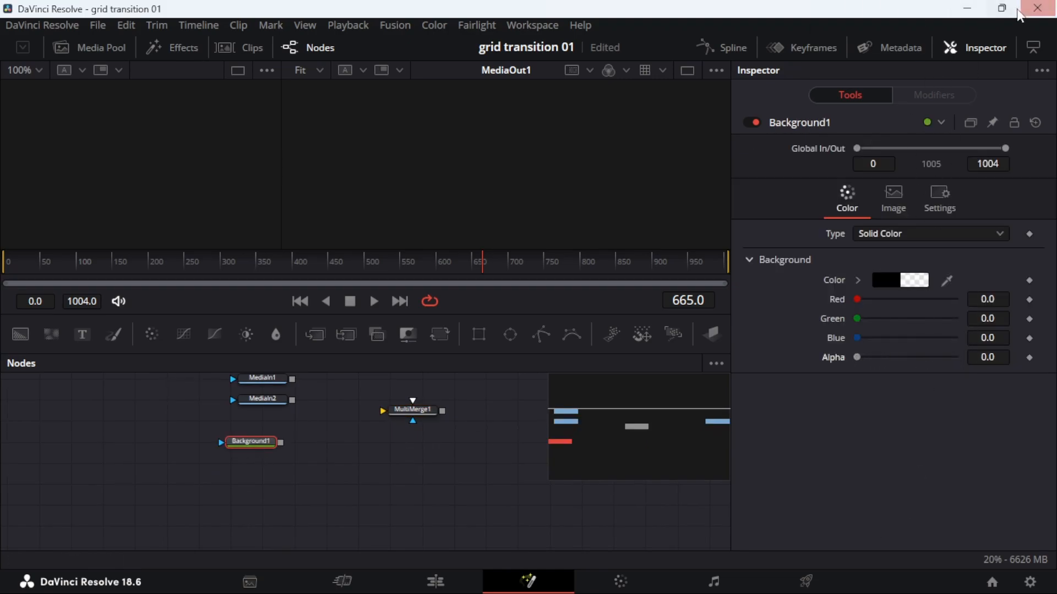
left_click(994, 42)
left_click(994, 43)
Connect the Background node to the MultiMerge node's background input and move the MultiMerge node level with it.
mouse_move(259, 407)
left_mouse_down()
mouse_move(276, 439)
mouse_move(385, 434)
mouse_move(238, 404)
left_mouse_up()
left_click_drag(263, 471, 223, 472)
scroll(341, 465, "up", 1)
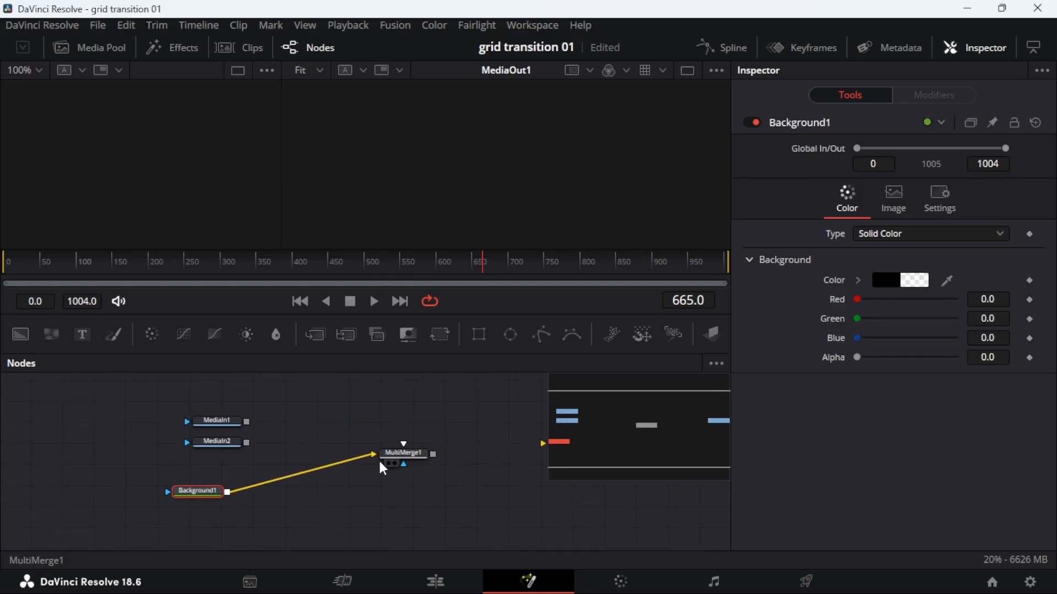
left_click_drag(381, 465, 386, 495)
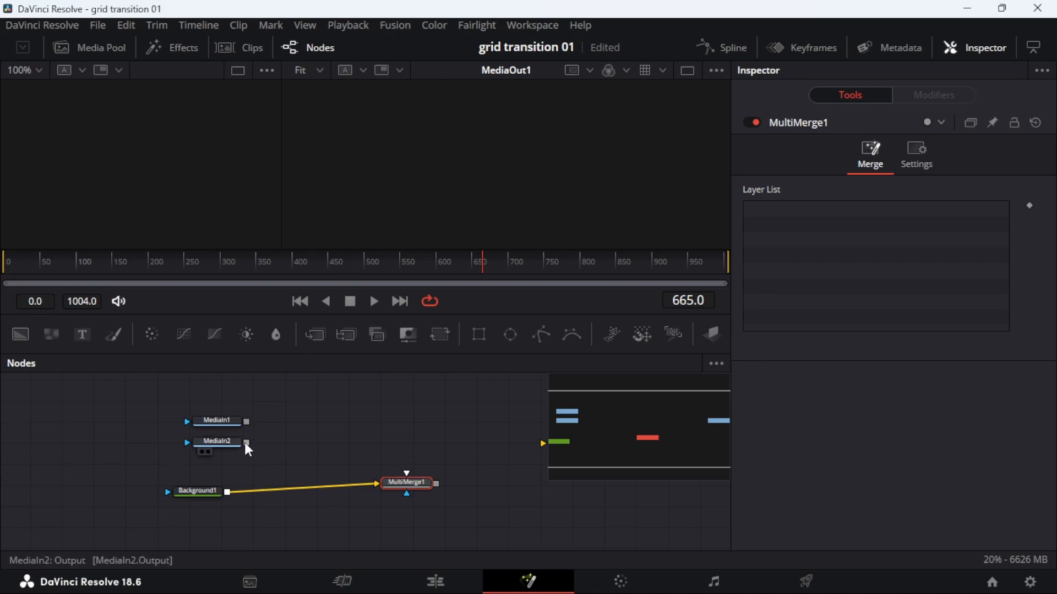
Wire MediaIn2 and MediaIn1 into the MultiMerge node and its output into MediaOut1, and move the playhead to frame 591.
left_click_drag(247, 443, 394, 488)
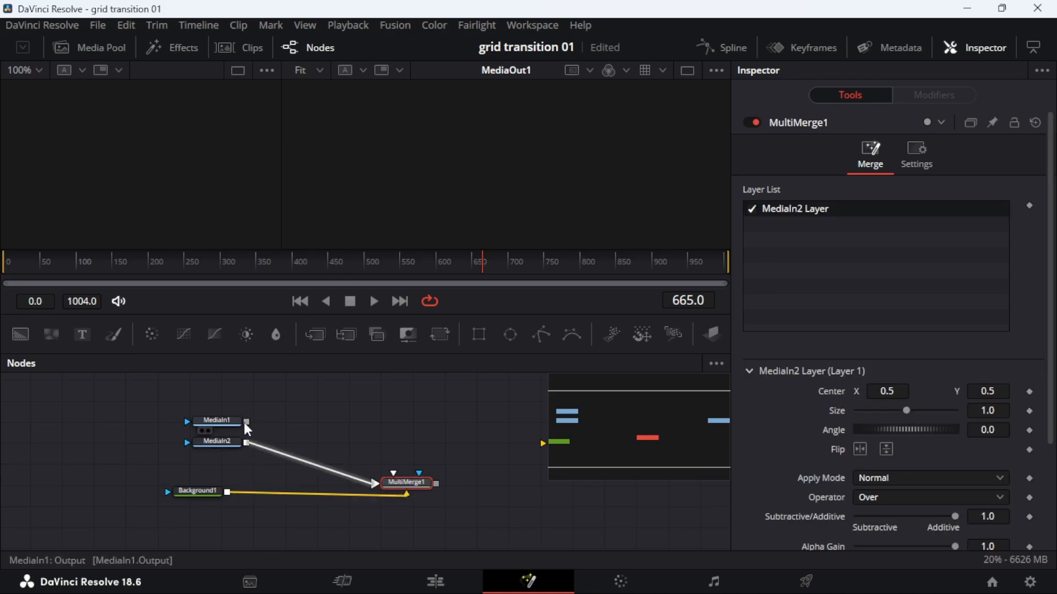
left_click_drag(243, 421, 394, 475)
scroll(488, 478, "right", 5)
left_click_drag(228, 466, 425, 457)
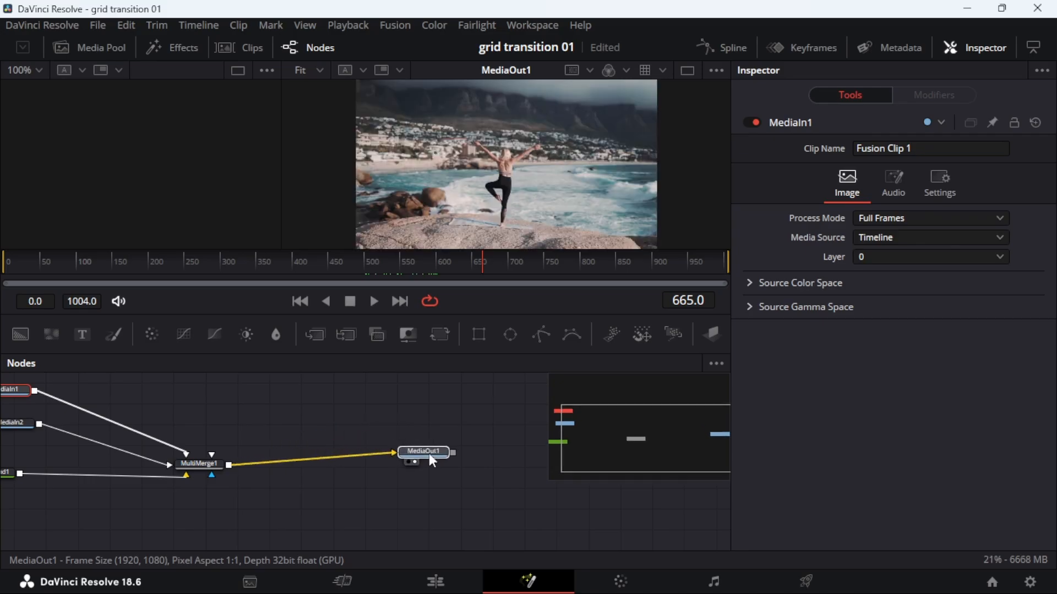
left_click_drag(526, 267, 429, 270)
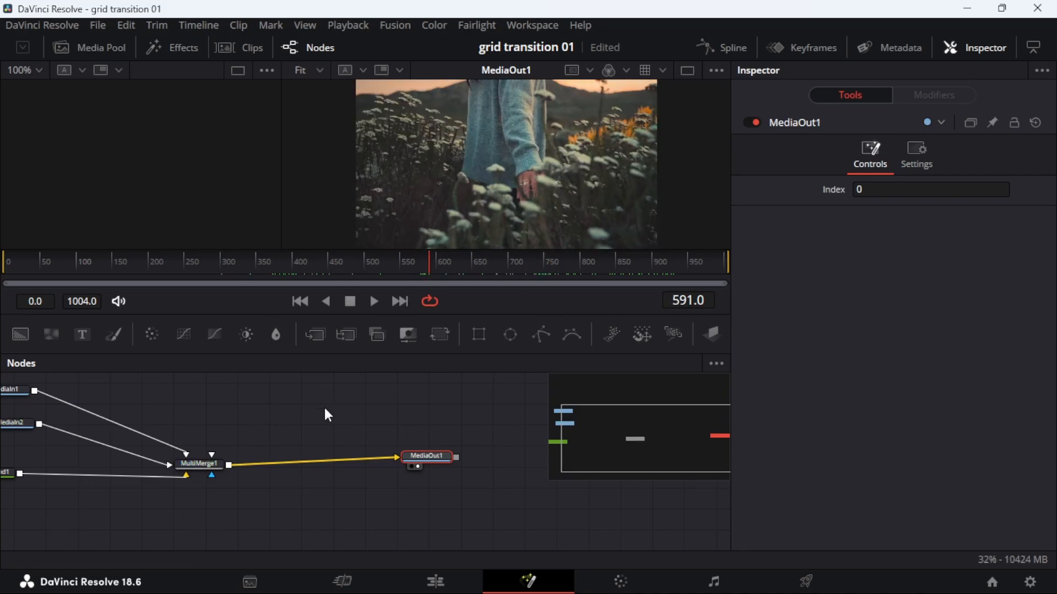
Add a Transform node between MultiMerge1 and MediaOut1 and shrink the image to less than half its size.
left_click_drag(325, 415, 431, 403)
left_click_drag(204, 453, 135, 401)
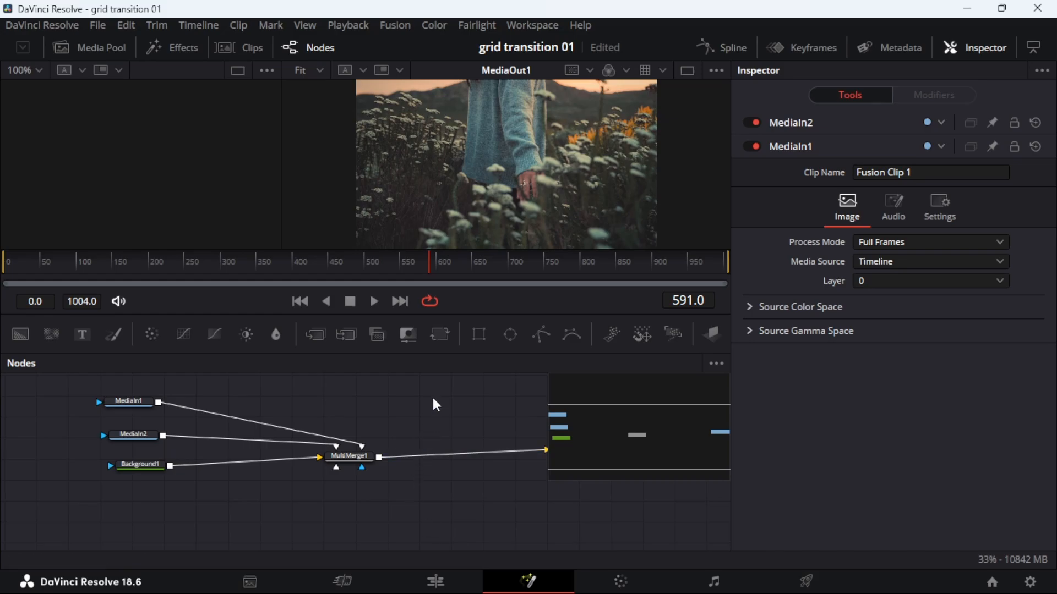
left_click_drag(440, 335, 514, 391)
left_click_drag(455, 368, 354, 456)
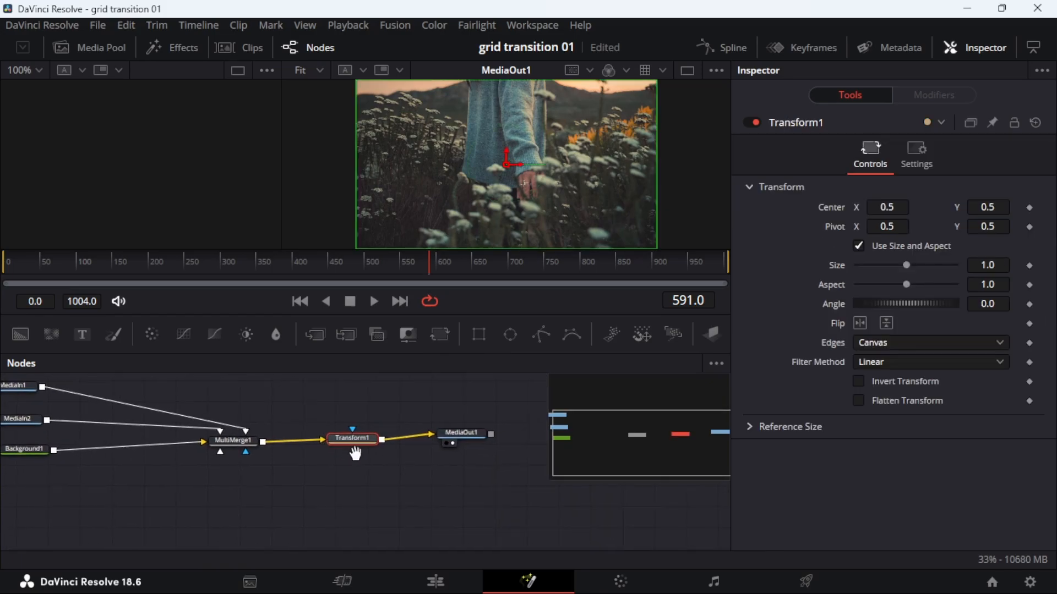
left_click_drag(906, 271, 877, 265)
Move the MediaIn1, MediaIn2 and Background1 nodes together, farther away from MultiMerge1, leaving free space above them.
left_click_drag(274, 462, 410, 469)
left_click_drag(111, 378, 230, 468)
left_click_drag(159, 395, 92, 459)
left_click(220, 414)
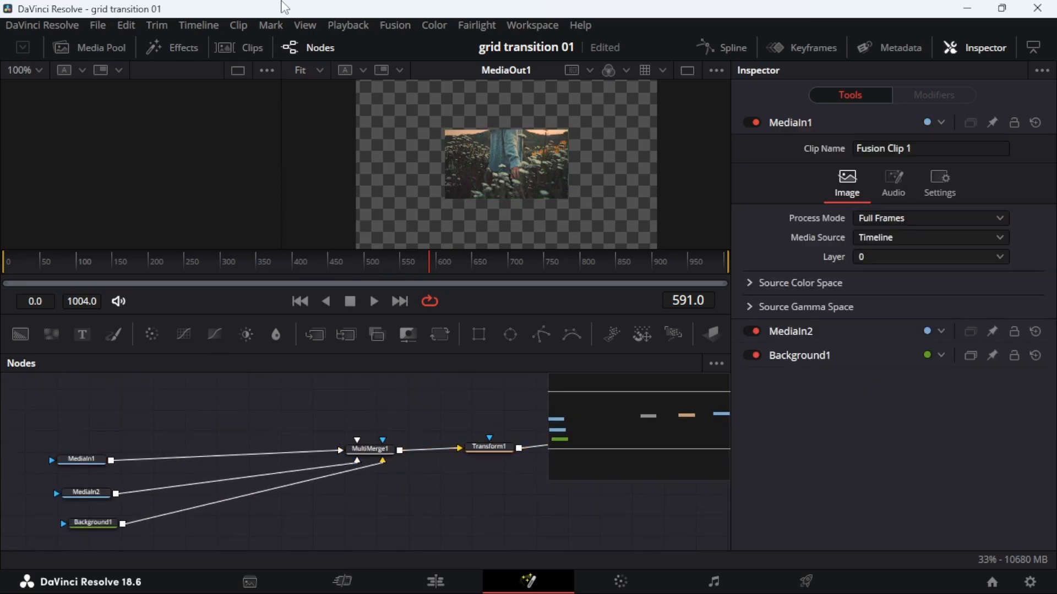
Import all the still images from the Downloads folder into the media pool, leaving out the Tokyo background music file.
left_click(120, 48)
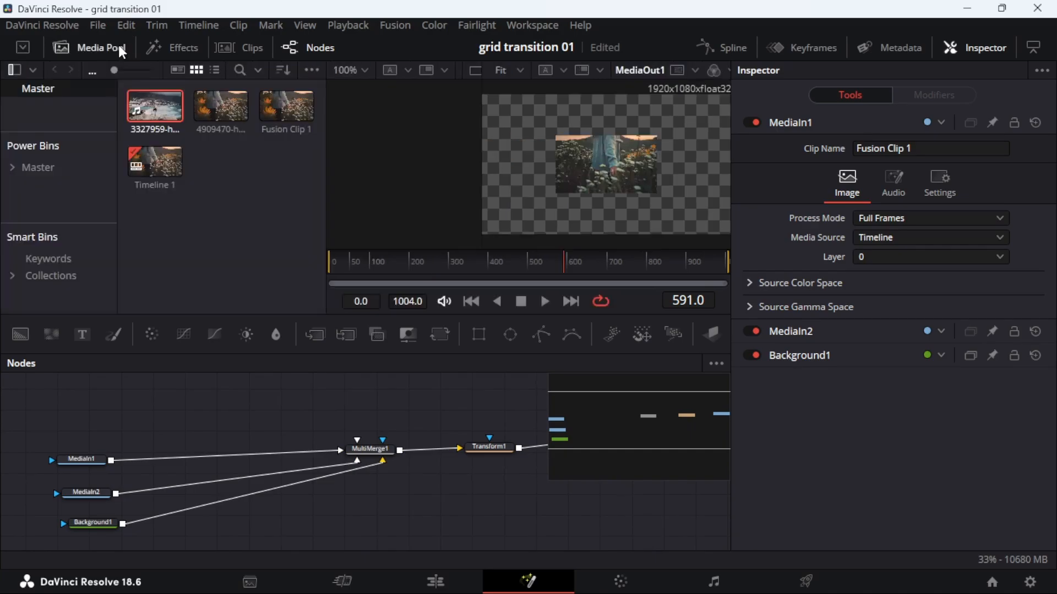
left_click(248, 172)
right_click(249, 176)
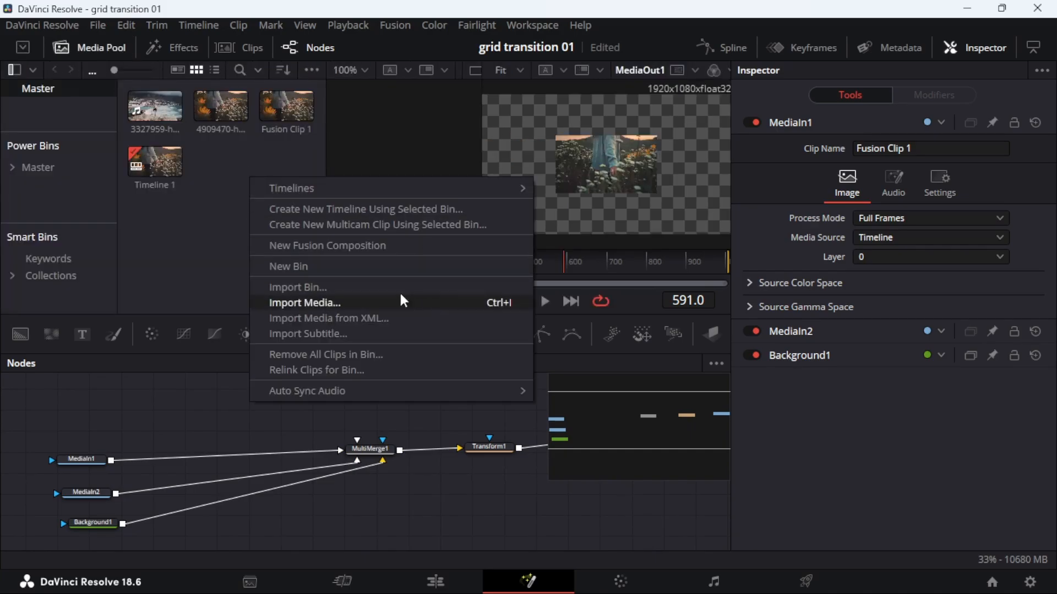
left_click(350, 305)
left_click(365, 188)
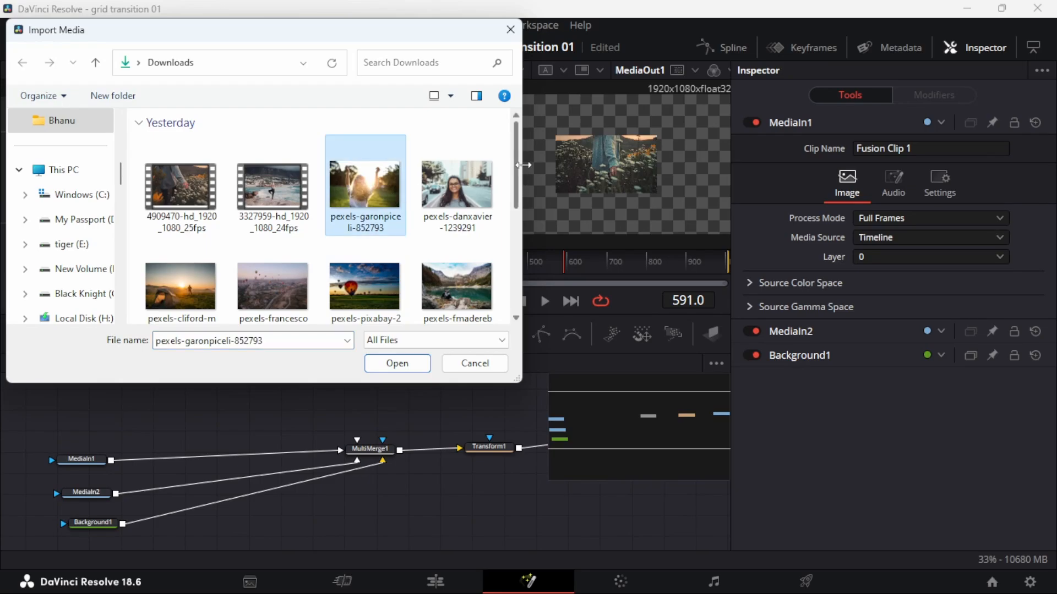
left_click_drag(517, 158, 517, 292)
left_click(299, 265, "shift")
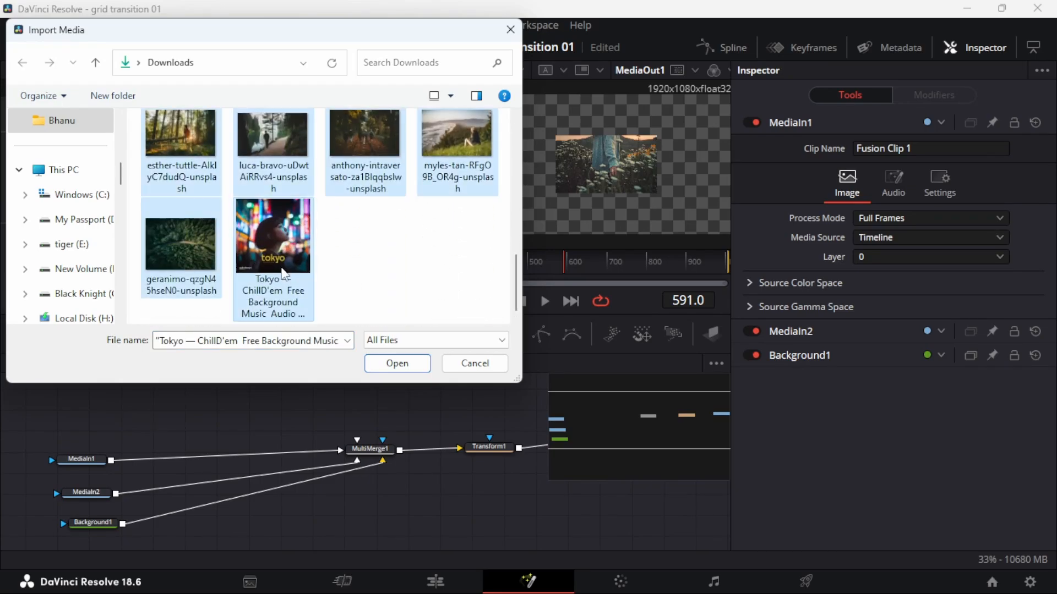
left_click(406, 365)
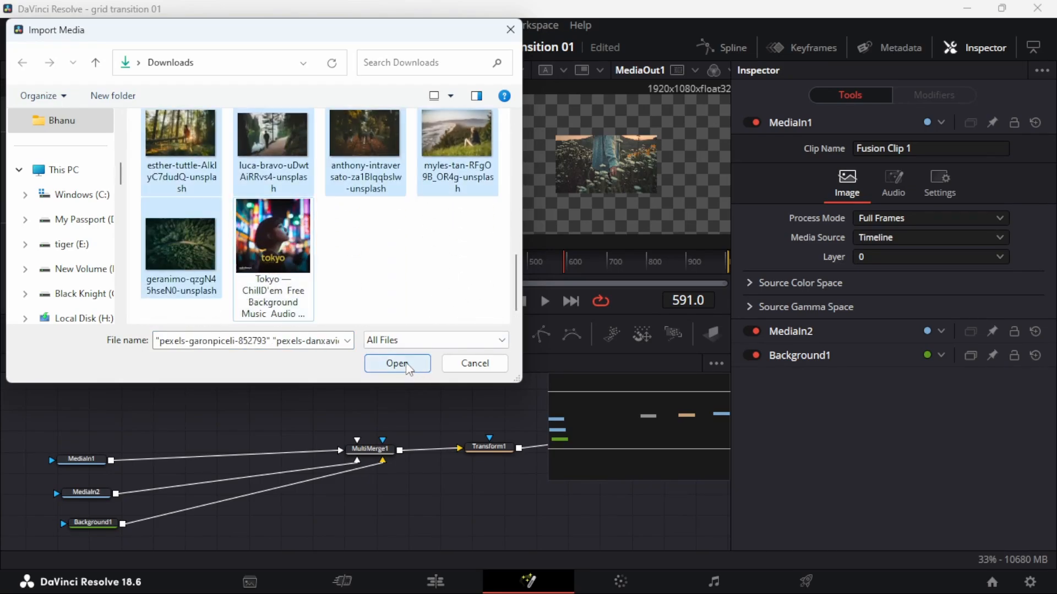
left_click(306, 167)
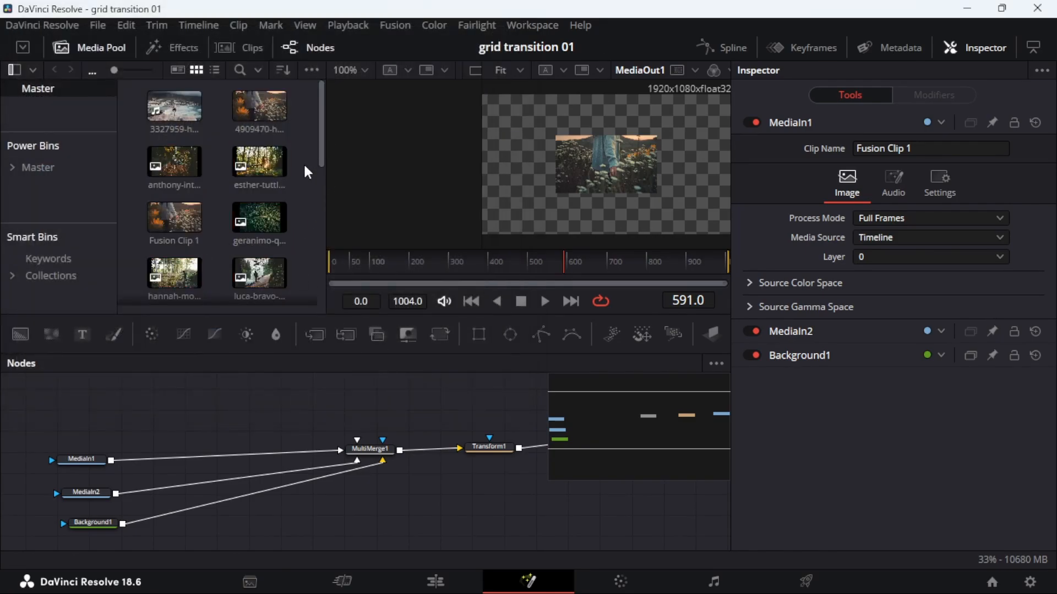
Add the red suspension bridge photo to the node graph above MediaIn1 and preview it in the empty viewer.
left_click_drag(323, 118, 306, 279)
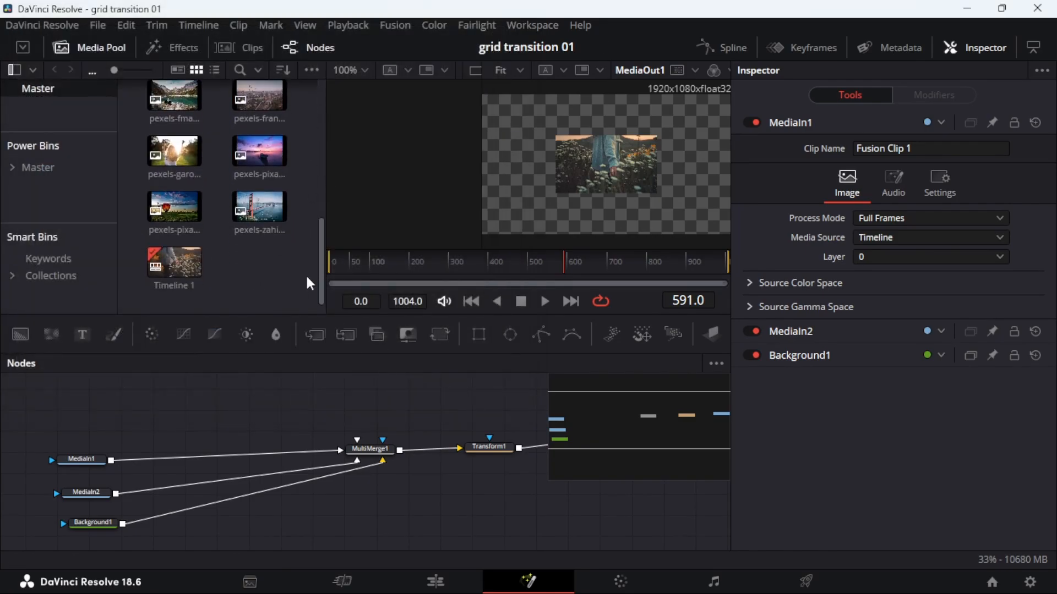
left_click_drag(264, 217, 73, 426)
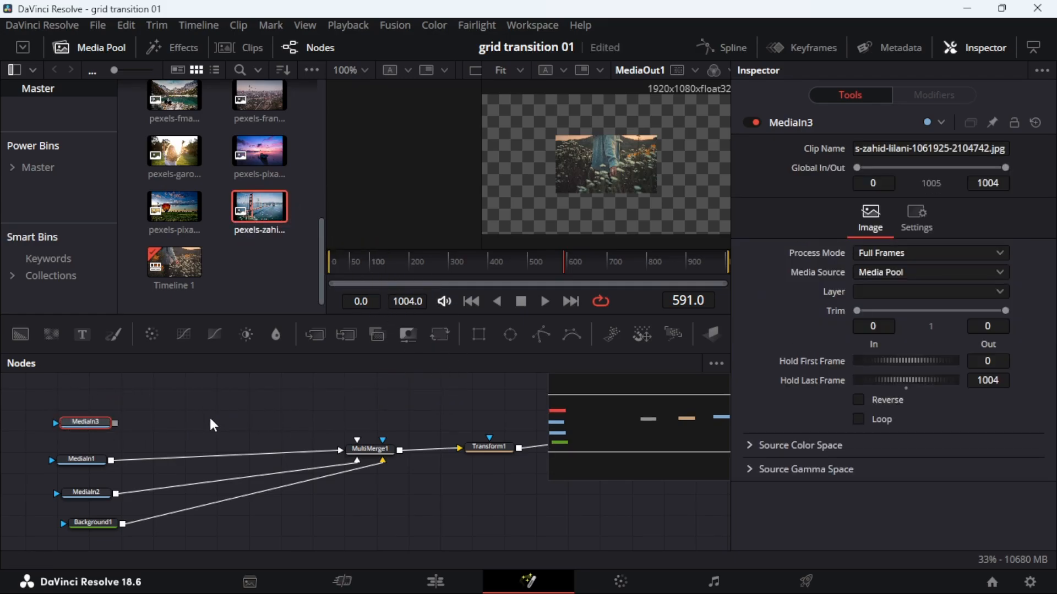
left_click(72, 433)
left_click(93, 55)
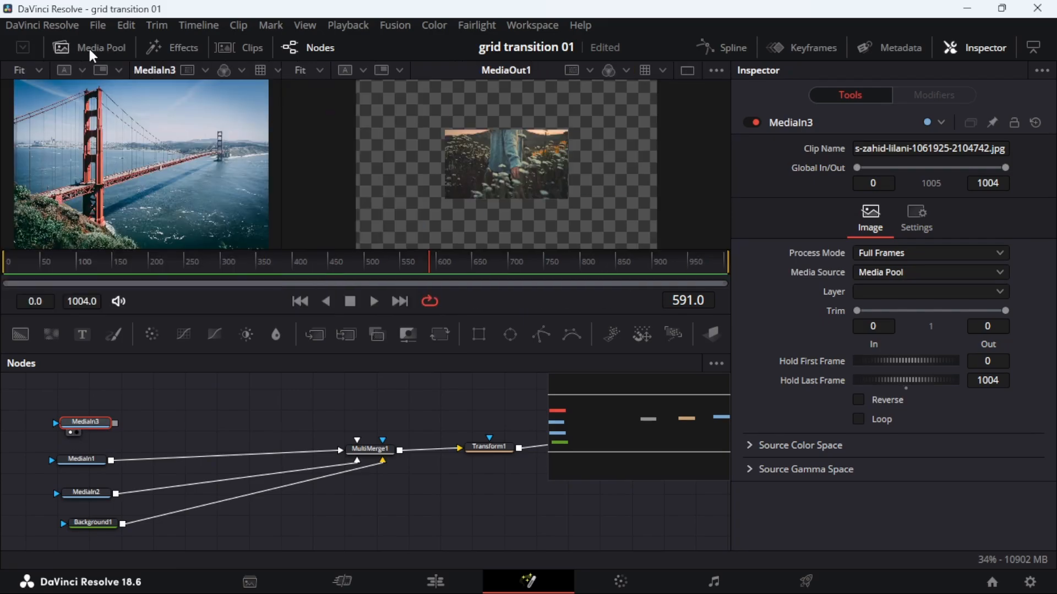
left_click_drag(247, 122, 264, 151)
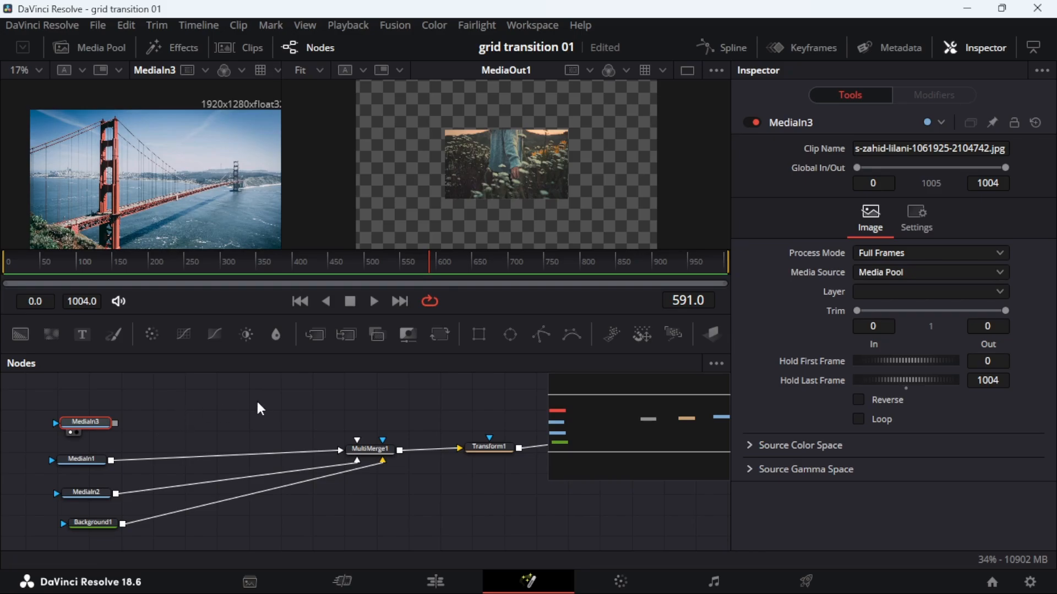
Add a Crop node after the bridge photo's MediaIn3 node and preview the cropped image.
key("shift+space")
type("Crop")
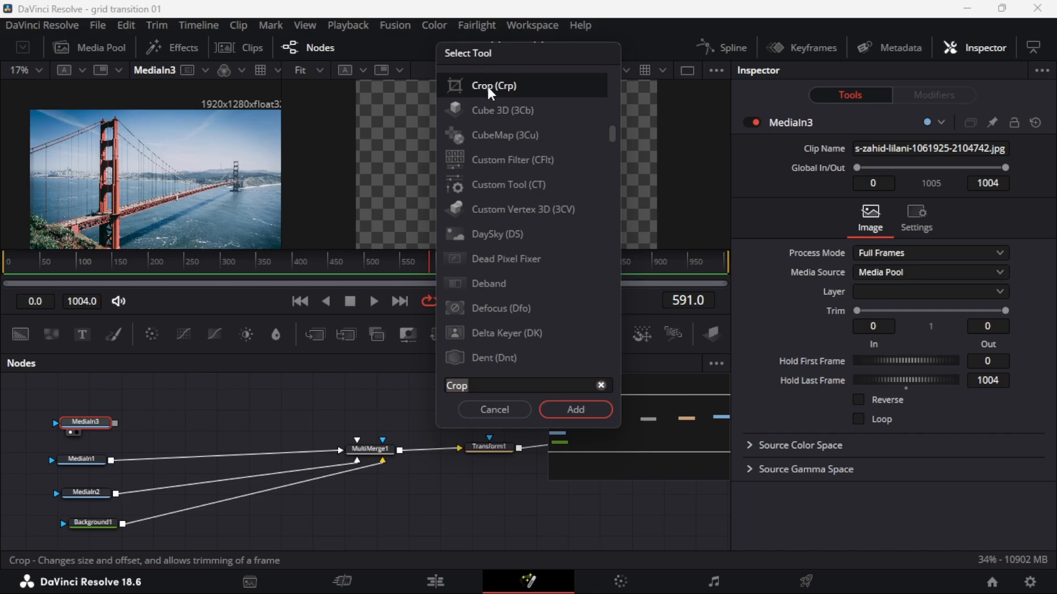
left_click(575, 410)
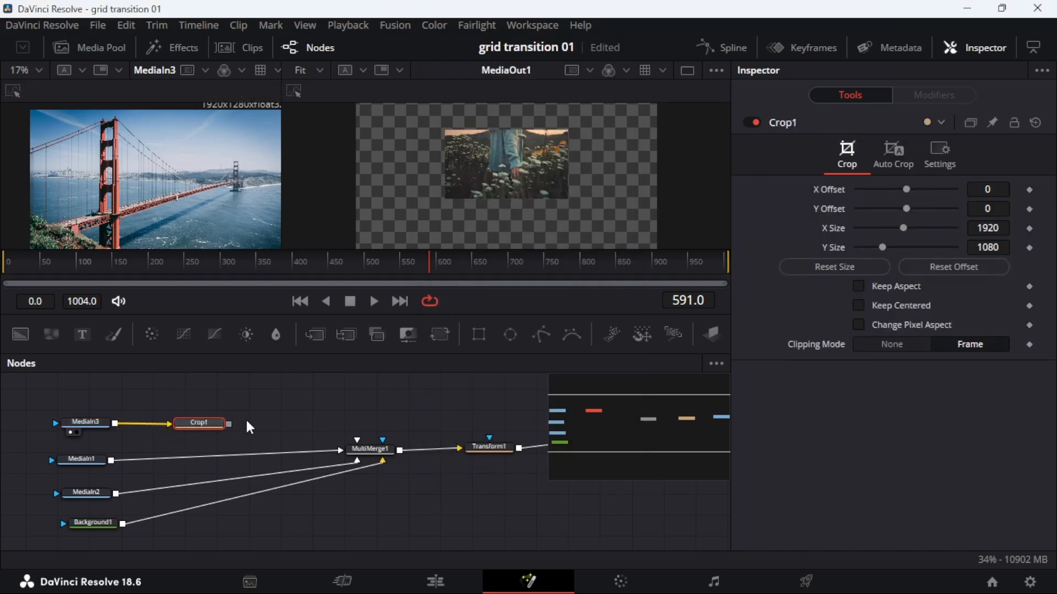
left_click_drag(260, 424, 292, 410)
left_click(149, 413)
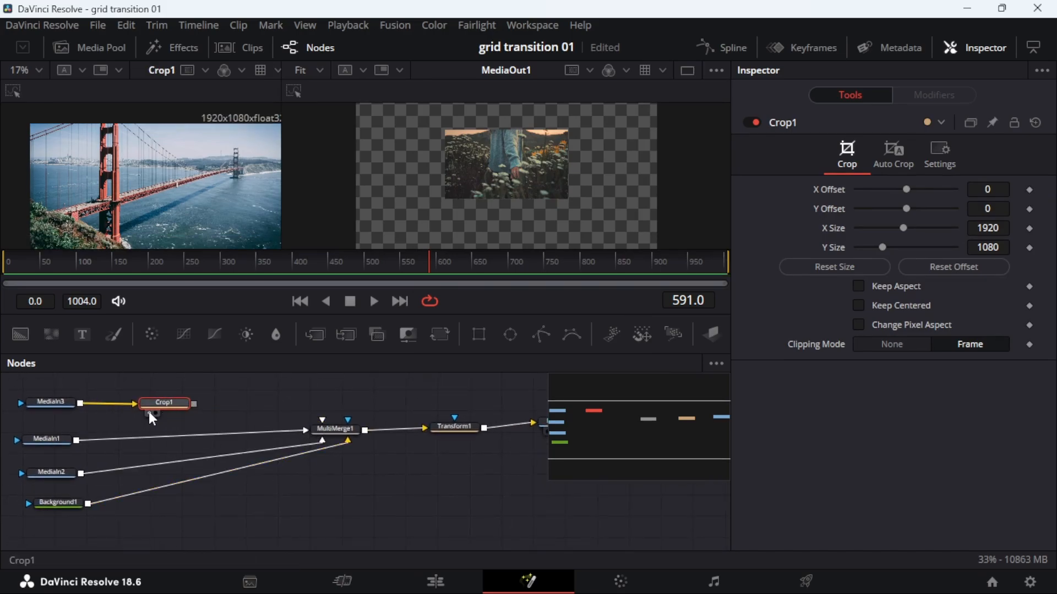
left_click_drag(226, 153, 187, 164)
Connect the Crop1 node to MultiMerge1, clear its preview, and zoom the MediaOut1 viewer out to 10%.
left_click_drag(193, 404, 335, 429)
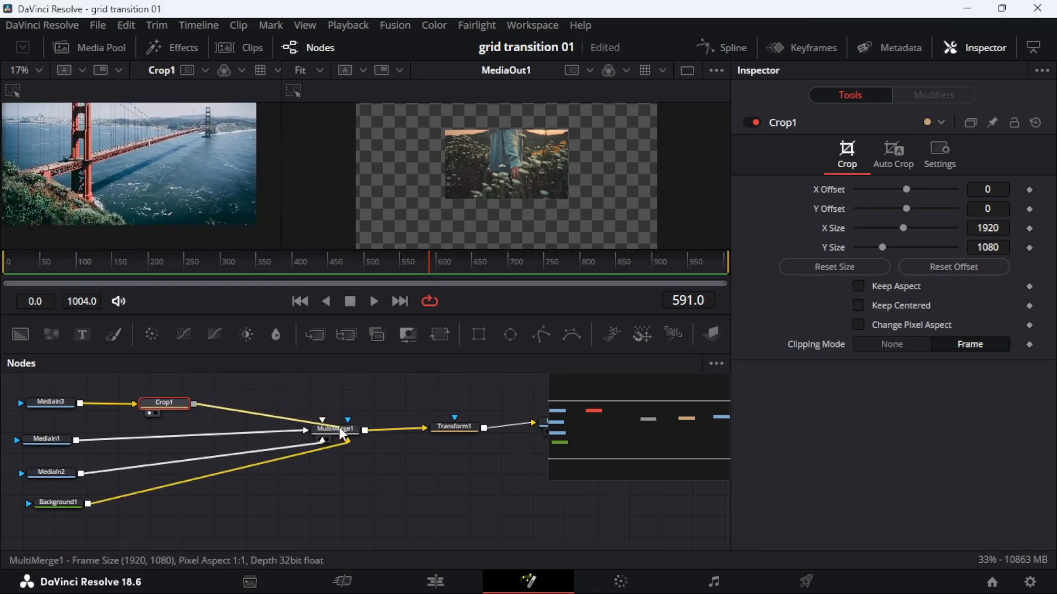
left_click(148, 413)
left_click_drag(154, 382, 256, 418)
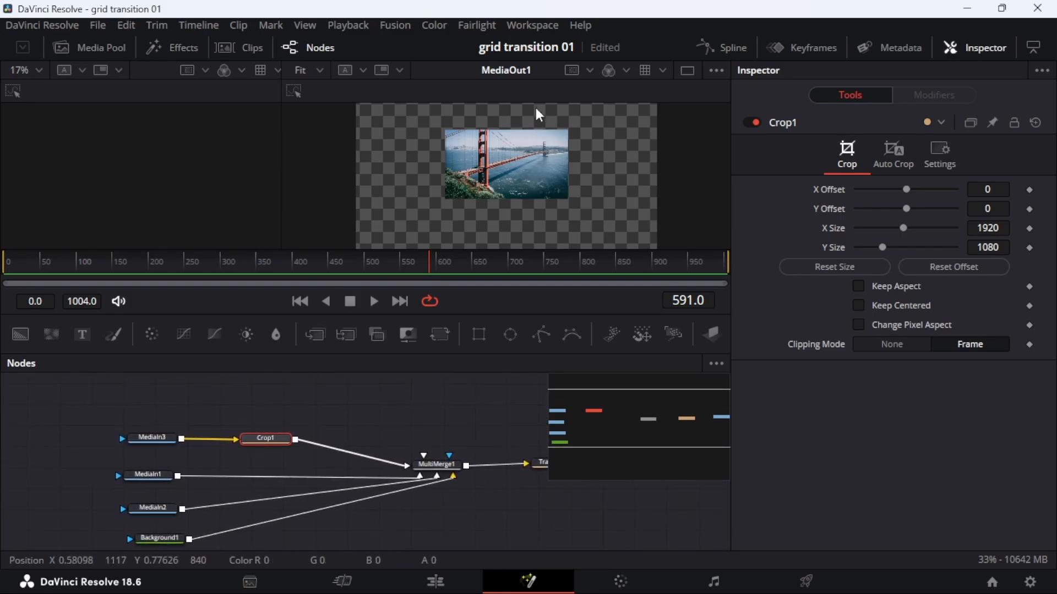
left_click(321, 69)
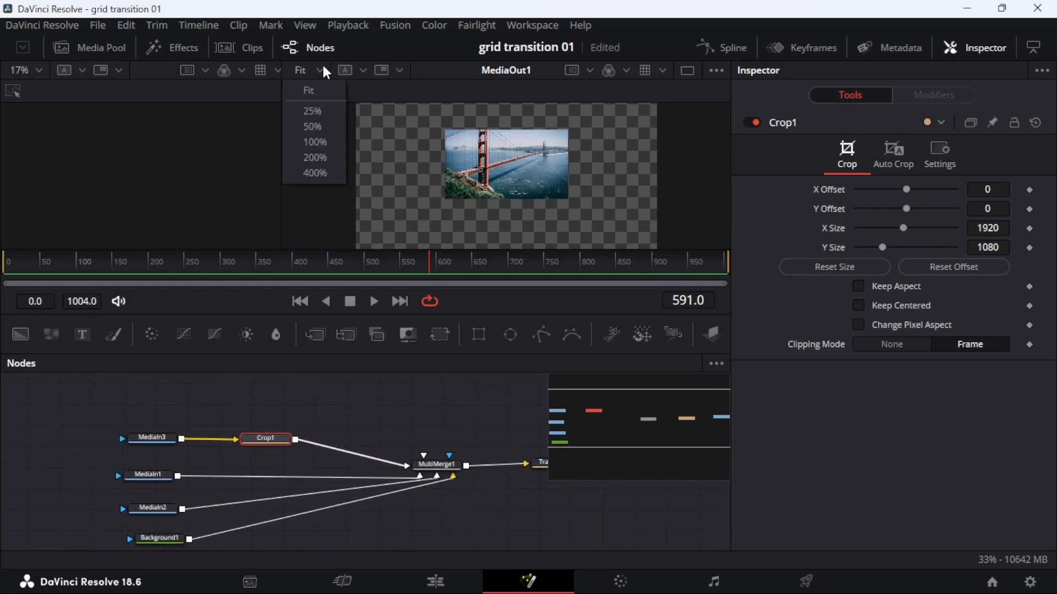
left_click(315, 112)
left_click(320, 70)
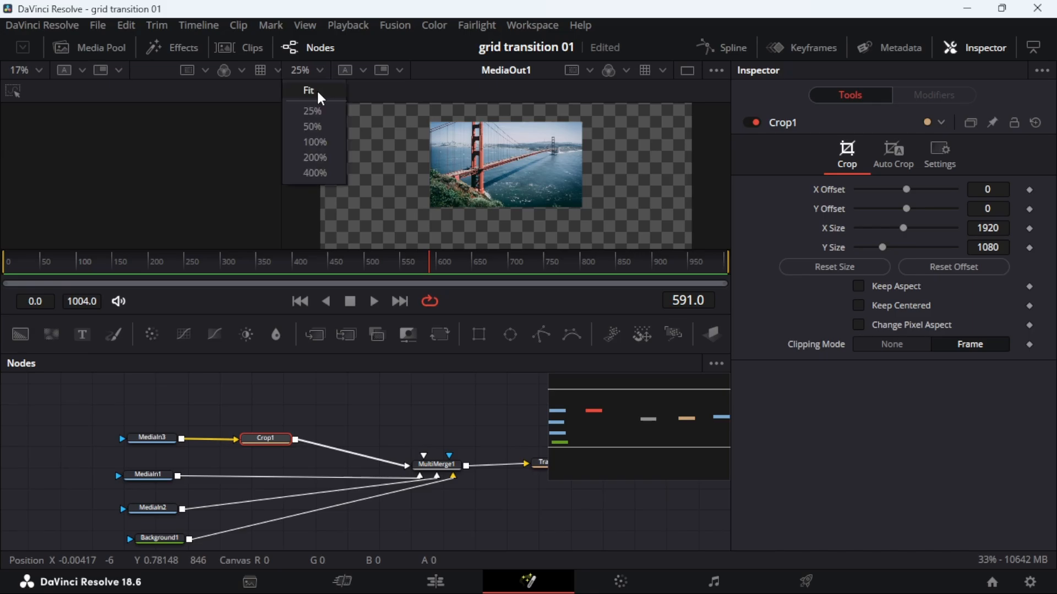
left_click(316, 90)
scroll(483, 140, "down", 2)
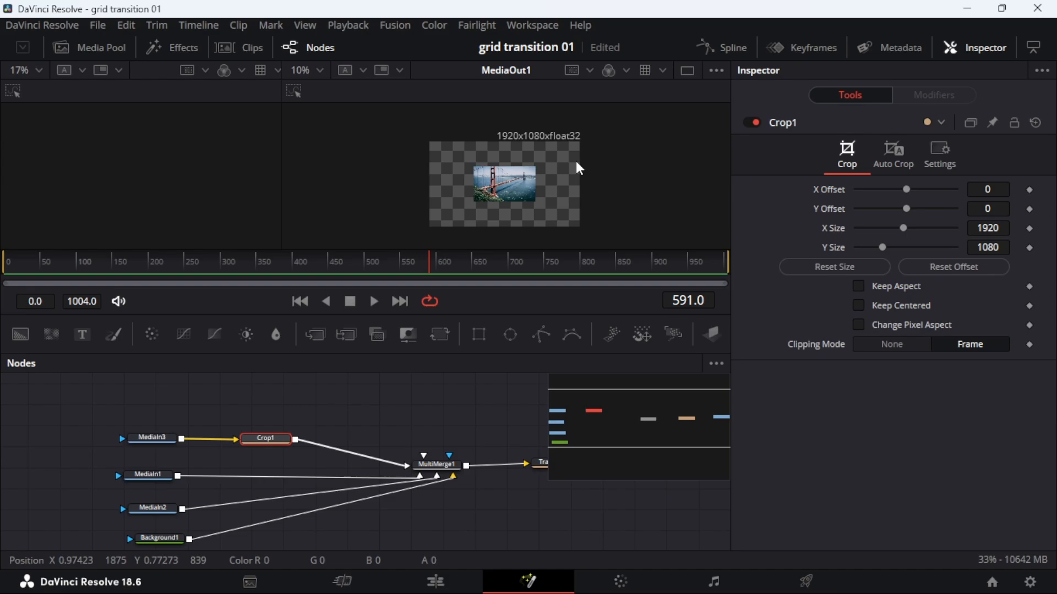
Tidy the node graph by placing Crop1 level with MediaIn3 and stacking the media input nodes closer together.
left_click_drag(271, 437, 252, 446)
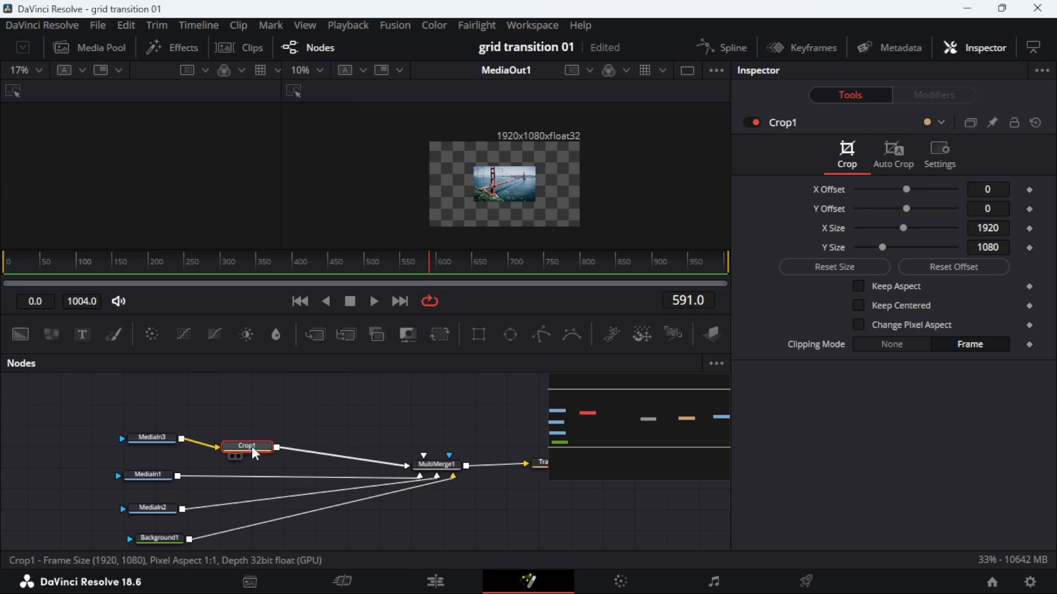
left_click_drag(169, 438, 267, 407)
mouse_move(270, 517)
left_mouse_down()
mouse_move(212, 495)
mouse_move(279, 512)
left_mouse_up()
left_click_drag(117, 493, 231, 380)
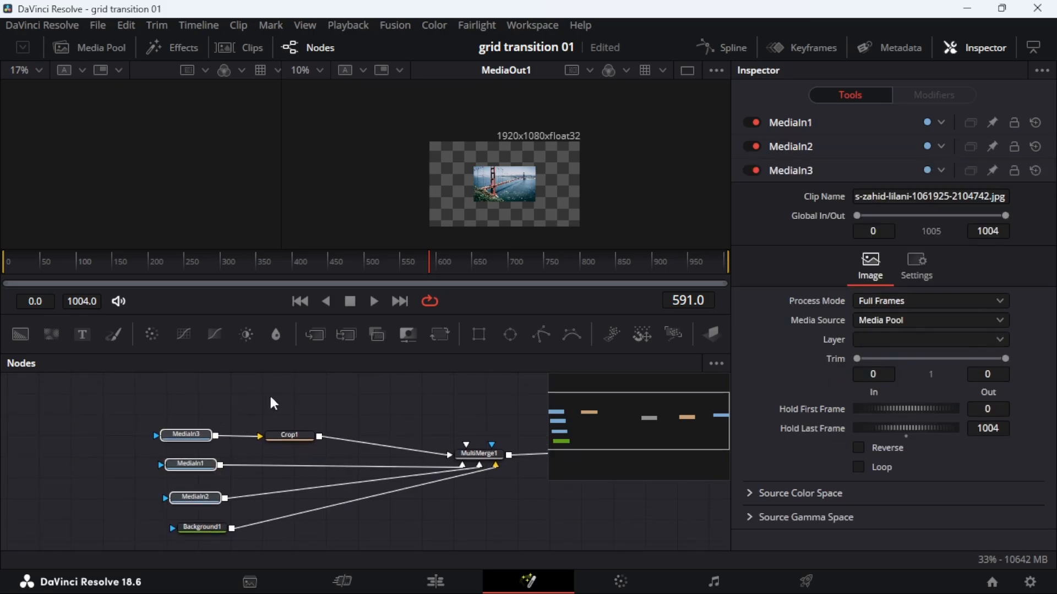
Add the hot air balloon and purple sunset photos to the node graph and stack them above MediaIn3.
left_click(91, 47)
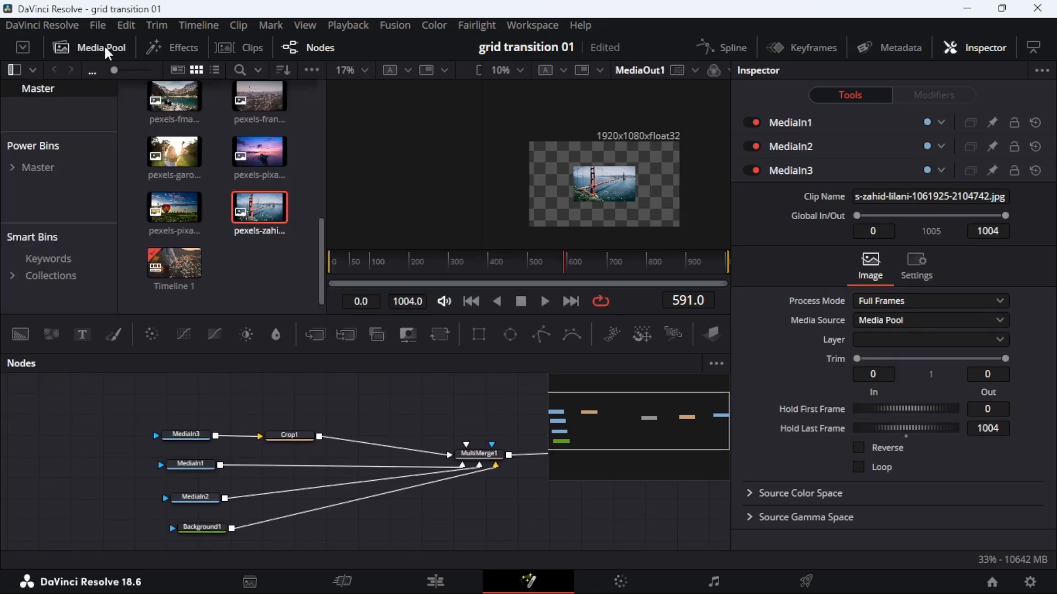
left_click_drag(174, 207, 183, 398)
left_click_drag(259, 152, 183, 388)
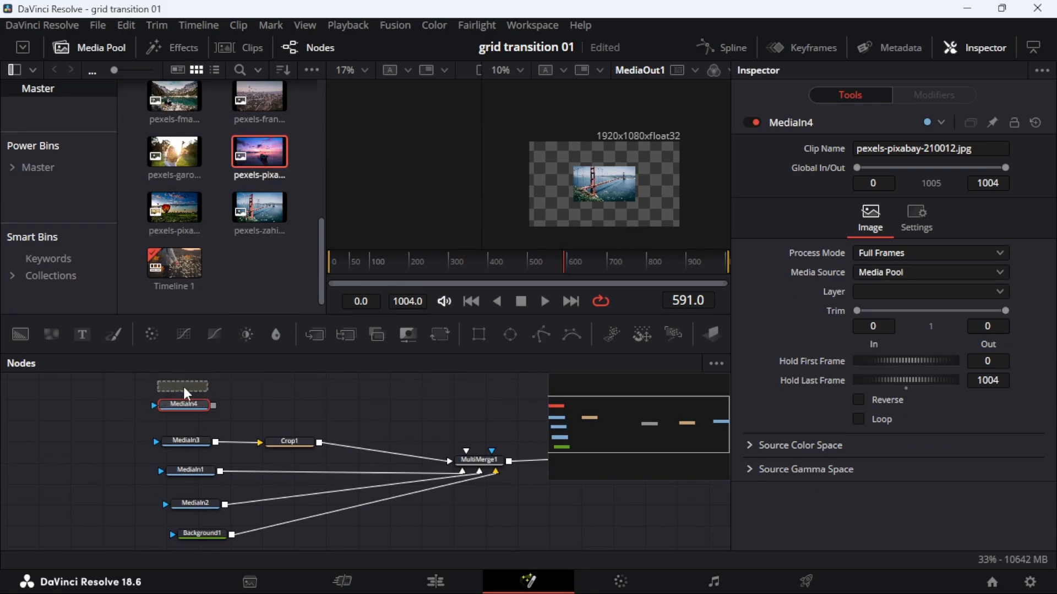
left_click_drag(299, 408, 277, 398)
left_click(170, 410)
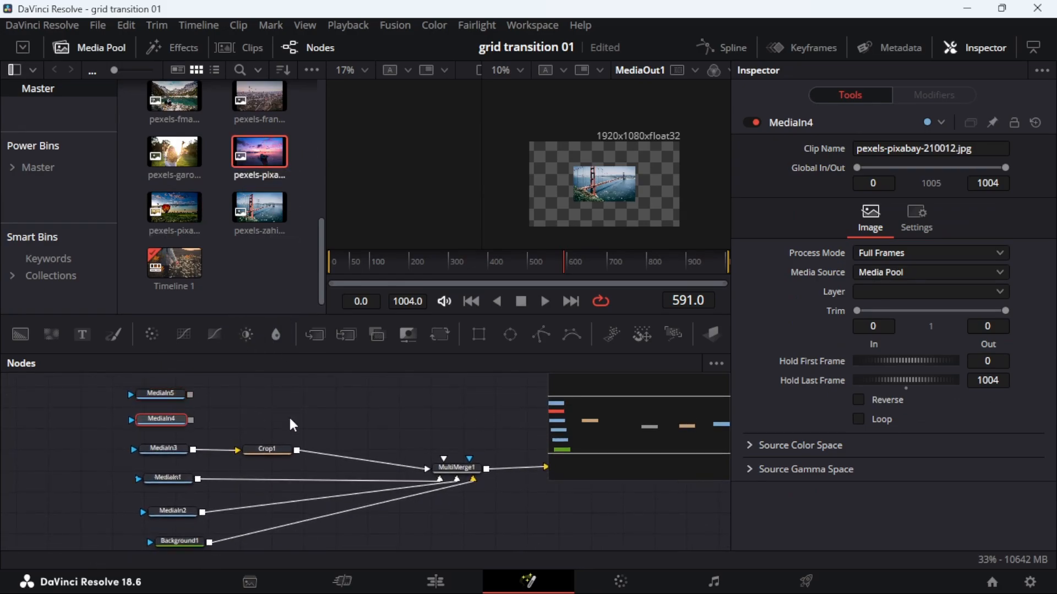
Duplicate the Crop1 node twice for the two newly added photos.
left_click(275, 448)
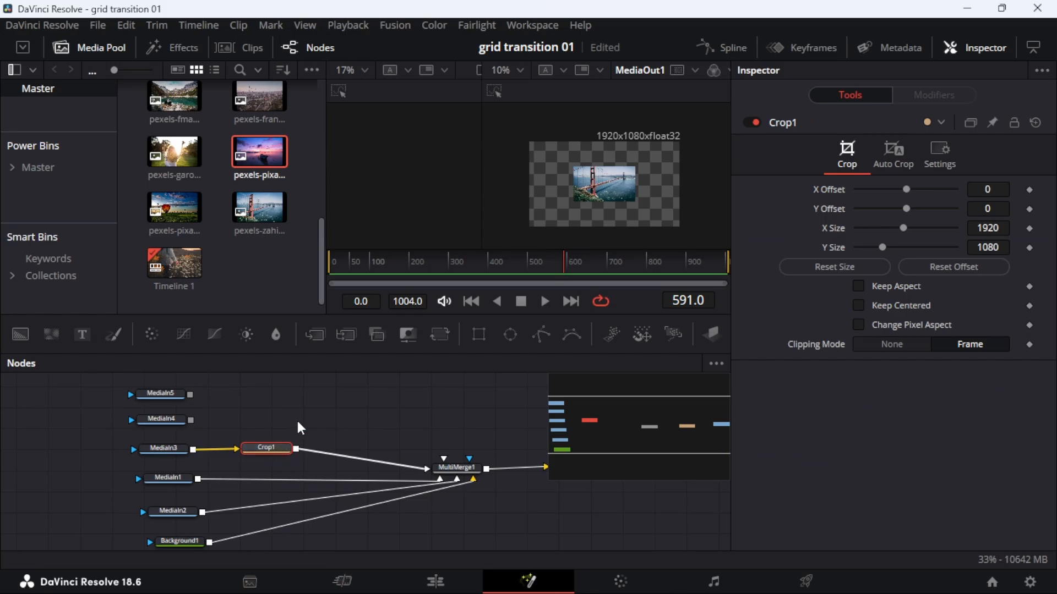
key("ctrl+c")
key("ctrl+v")
key("ctrl+v")
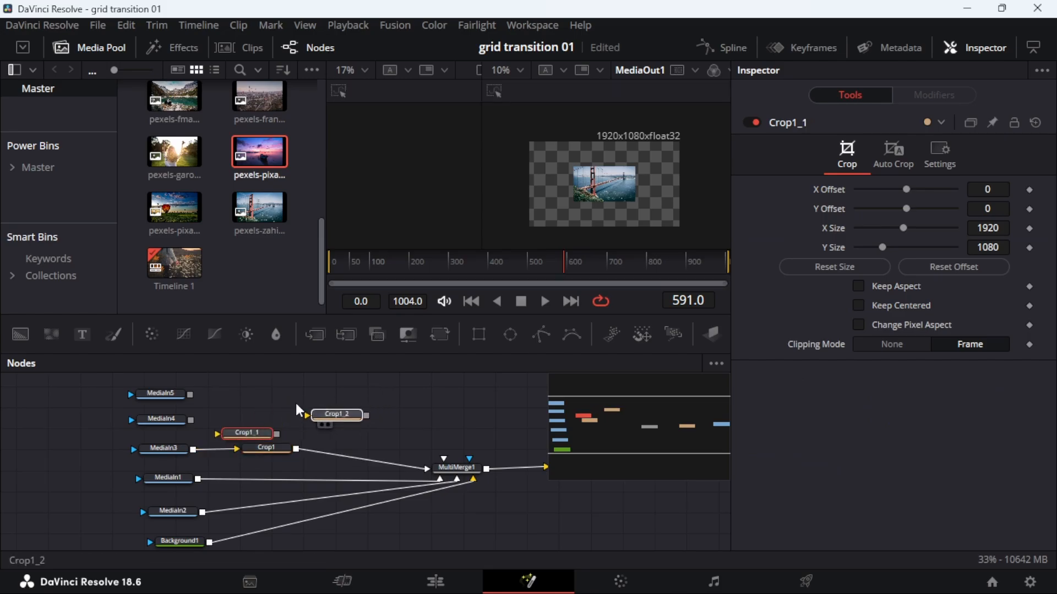
Attach the Crop copies to MediaIn4 and MediaIn5, and connect both to MultiMerge1.
left_click_drag(327, 417, 443, 465)
left_click(265, 424)
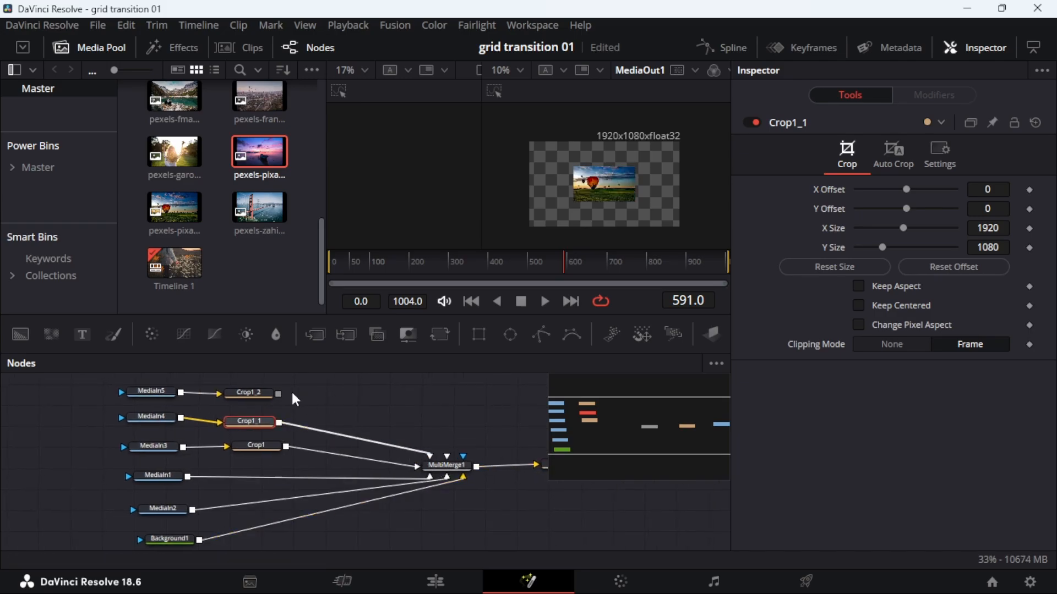
left_click_drag(281, 392, 390, 428)
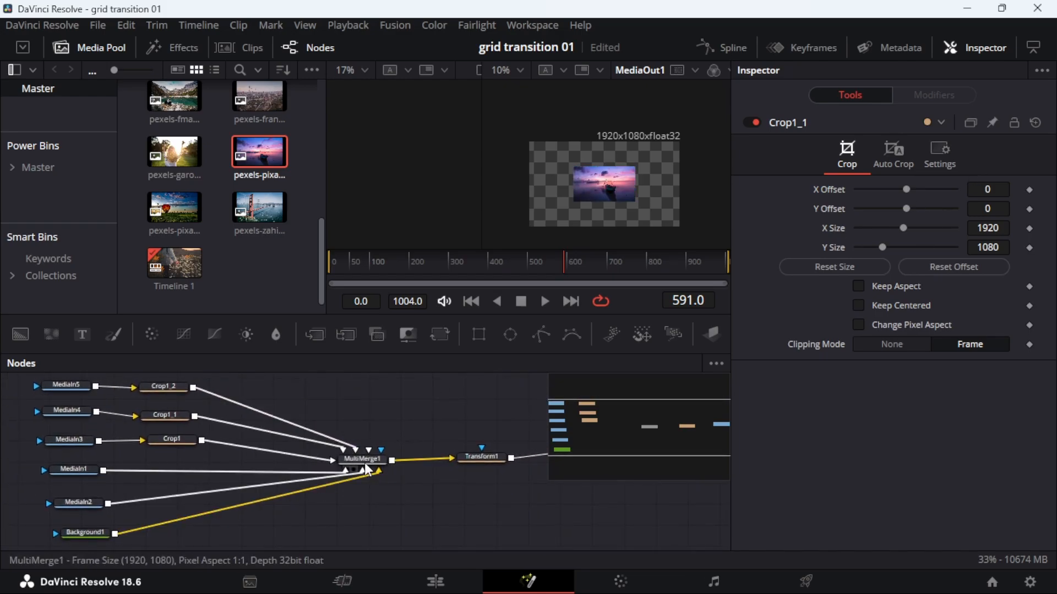
Turn off the Crop1, Crop1_1 and Crop1_2 layers in MultiMerge1's layer list.
left_click(342, 463)
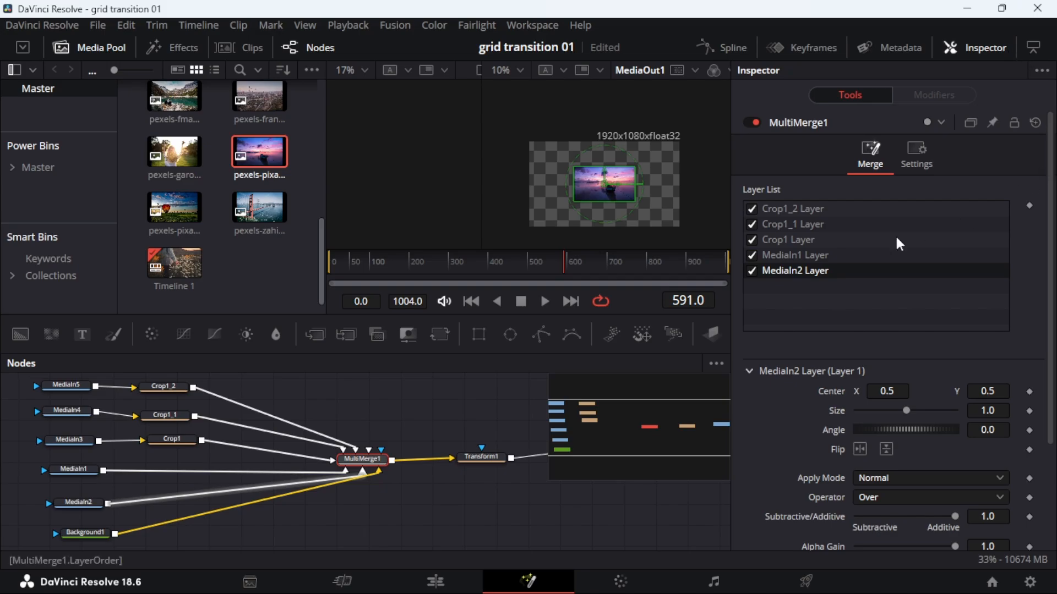
left_click(752, 209)
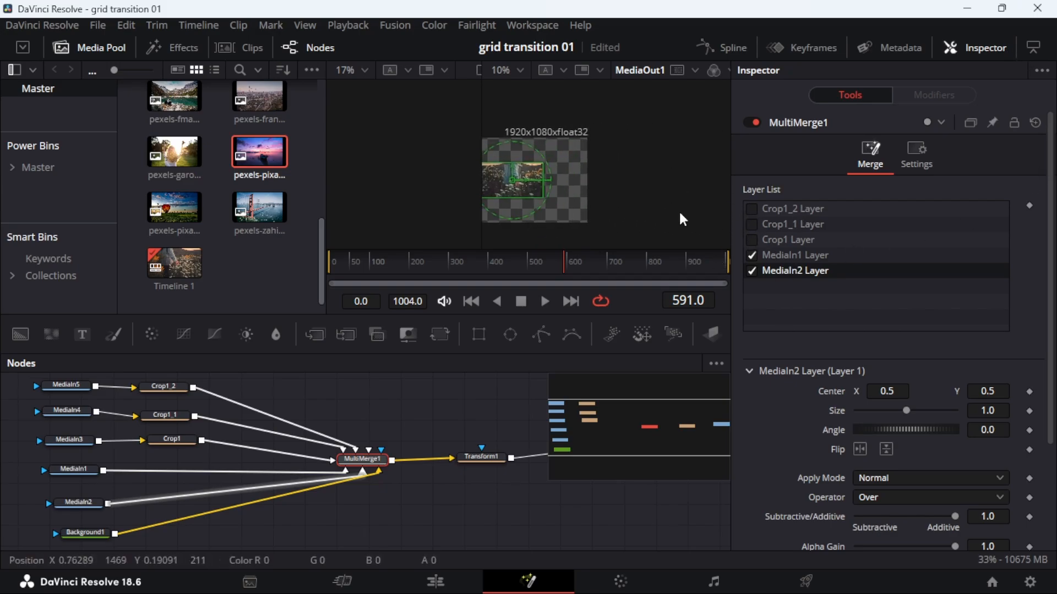
Hide the media pool and switch to a single, taller MediaOut1 viewer zoomed to 50%.
left_click(131, 51)
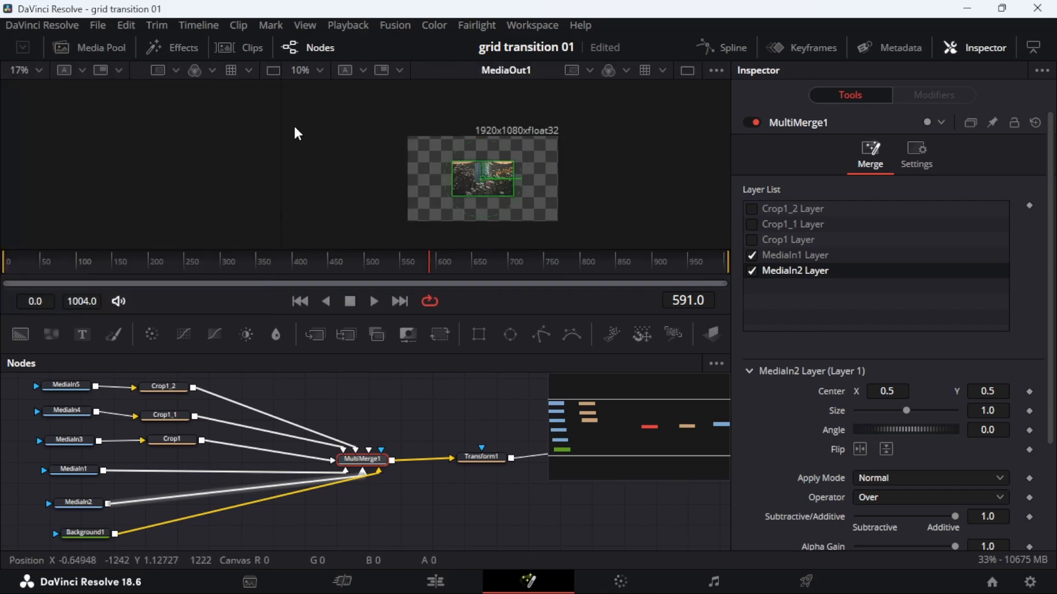
left_click(686, 70)
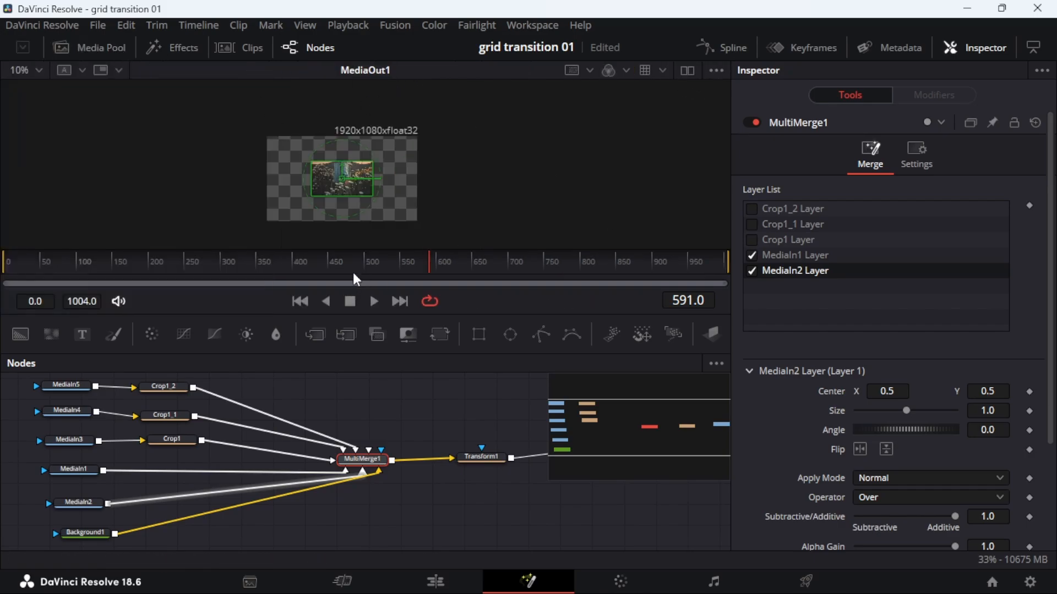
left_click_drag(345, 324, 358, 338)
left_click(38, 70)
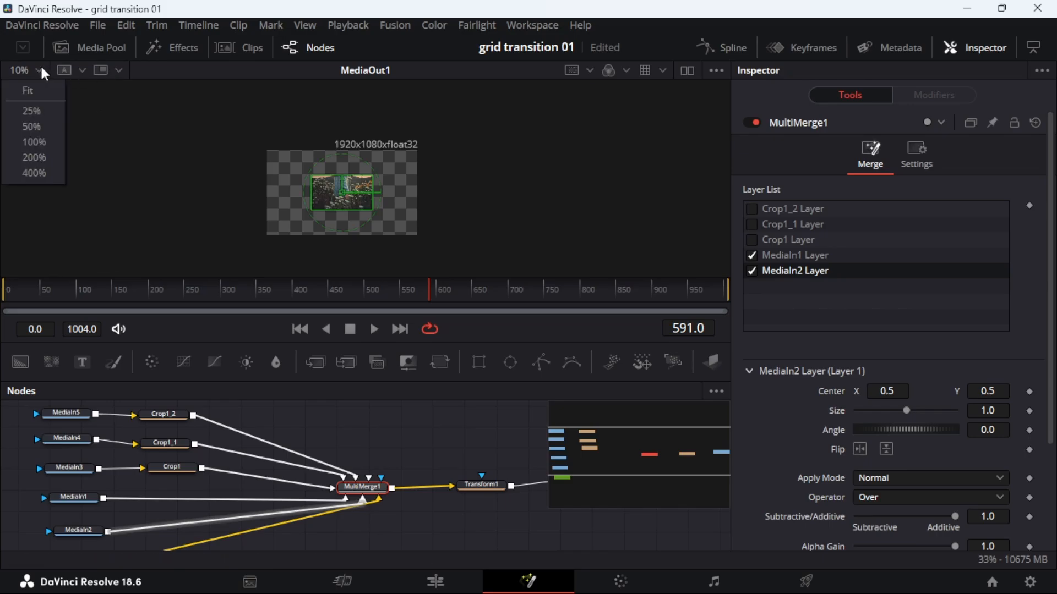
left_click(57, 130)
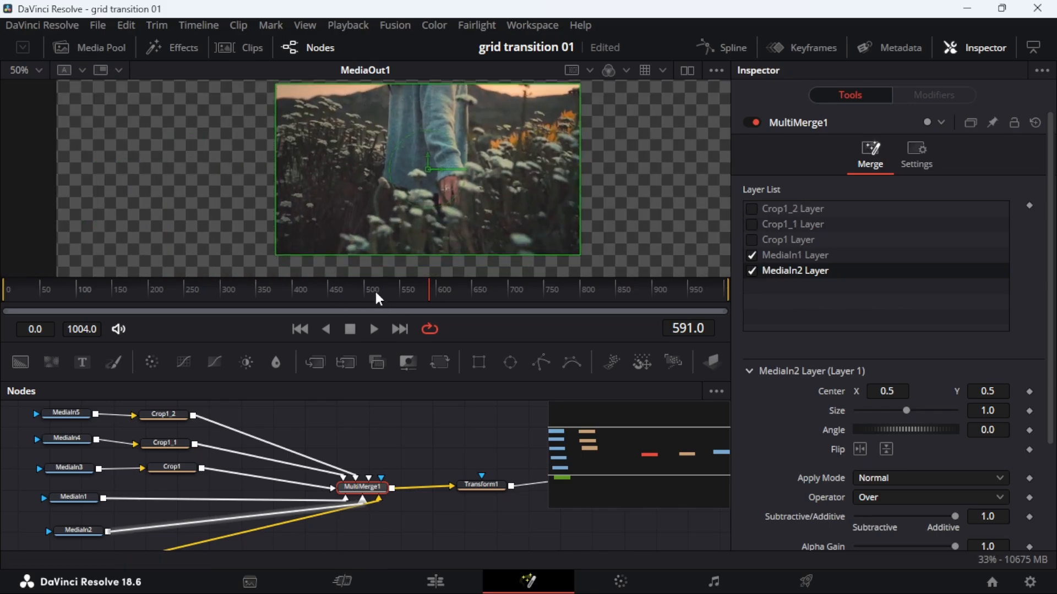
At frame 595, turn on the Crop1 layer and move the bridge photo directly below the center clip, to about Center Y -0.503.
left_click_drag(307, 300, 433, 286)
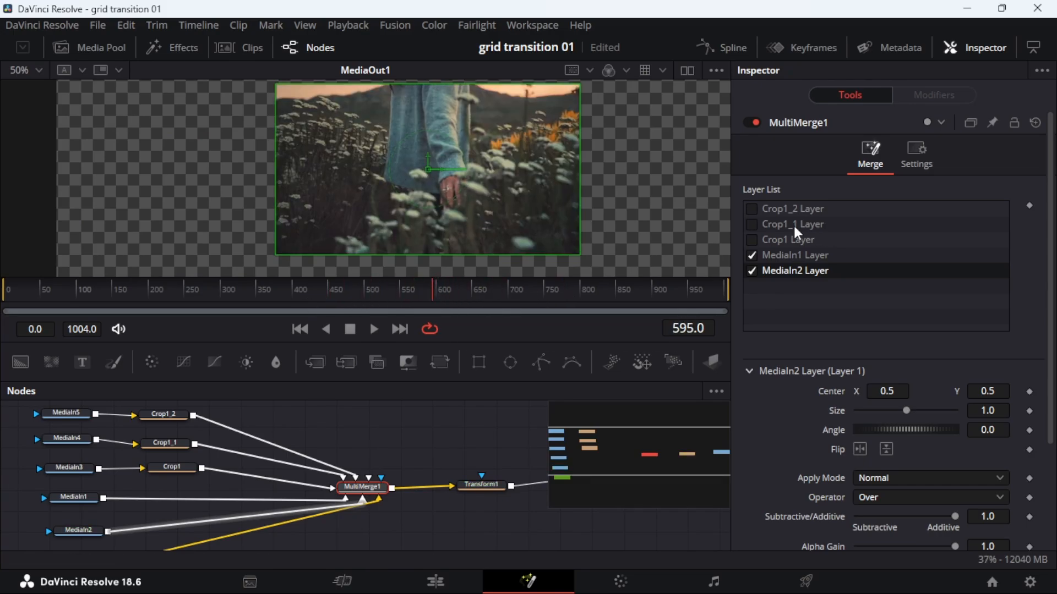
left_click(752, 240)
left_click(781, 239)
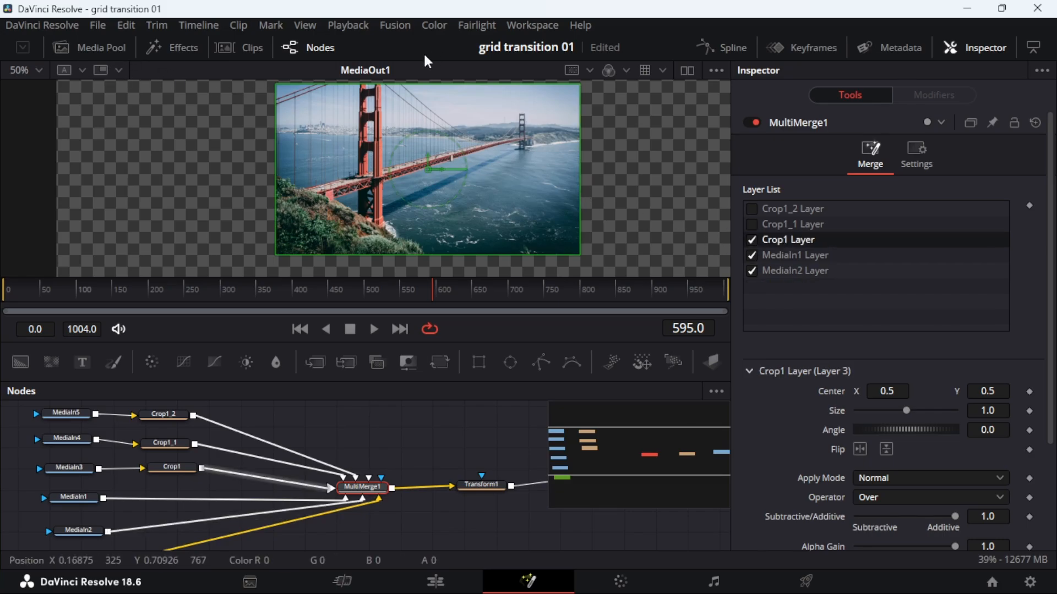
left_click(38, 71)
left_click(41, 108)
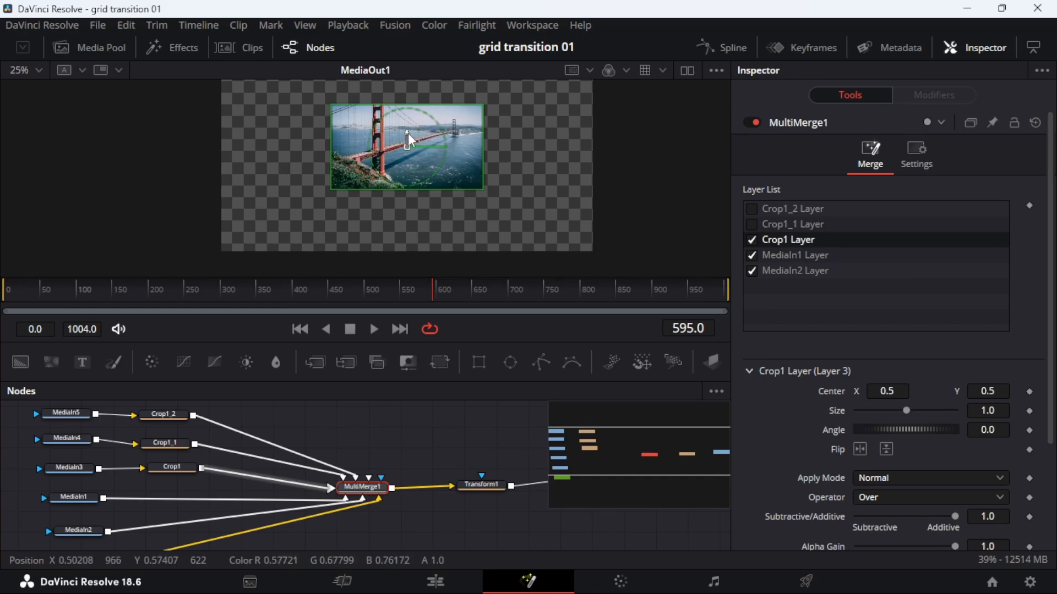
left_click_drag(408, 134, 380, 159)
At 100% viewer zoom, fine-tune the Crop1 layer's Center Y to -0.49971 so the bridge photo meets the clip above.
left_click(42, 66)
left_click(44, 144)
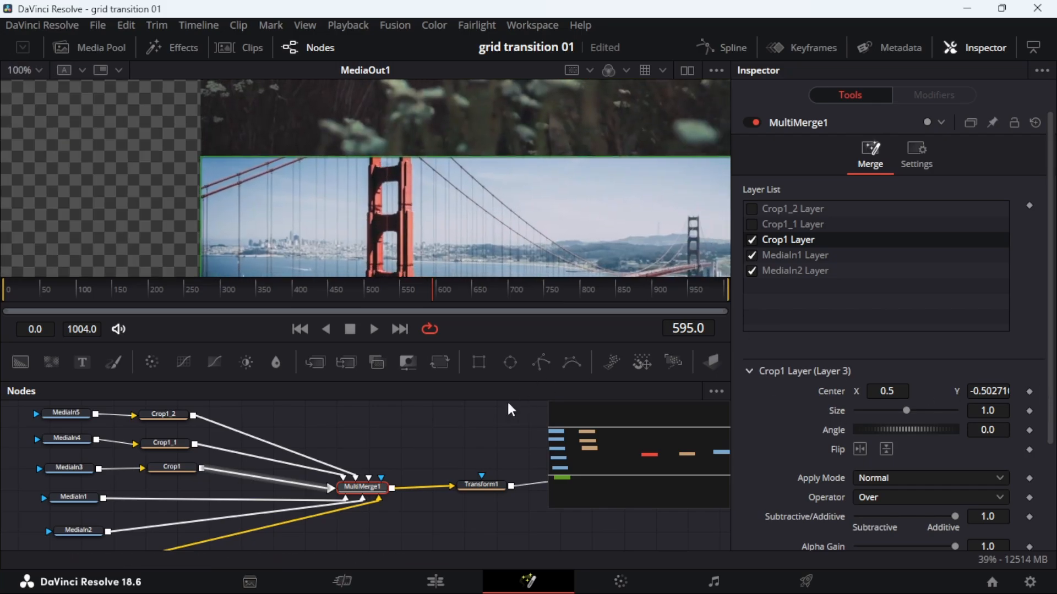
left_click(432, 444)
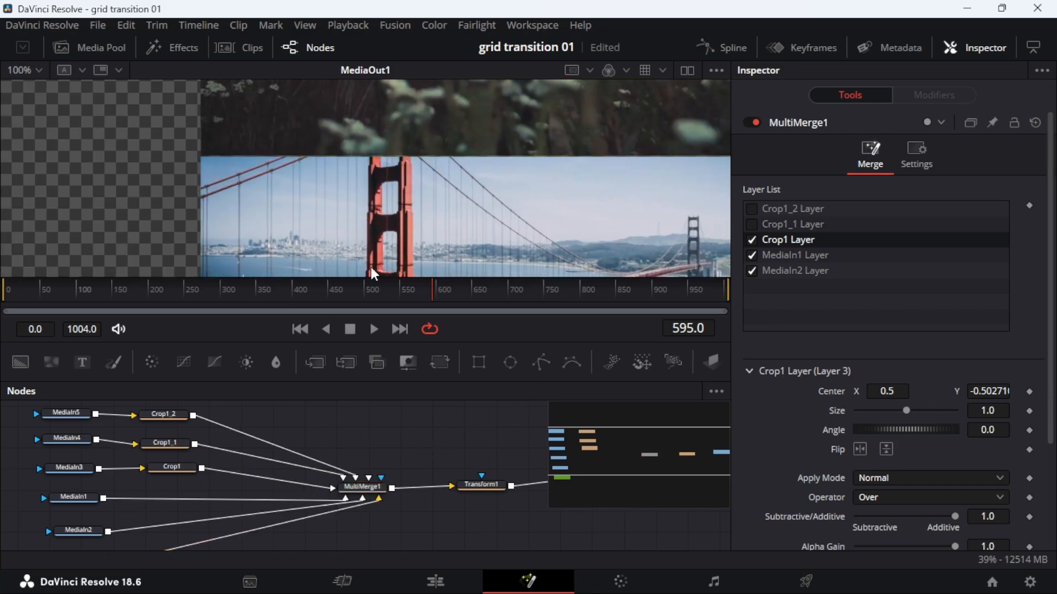
left_click_drag(988, 391, 991, 392)
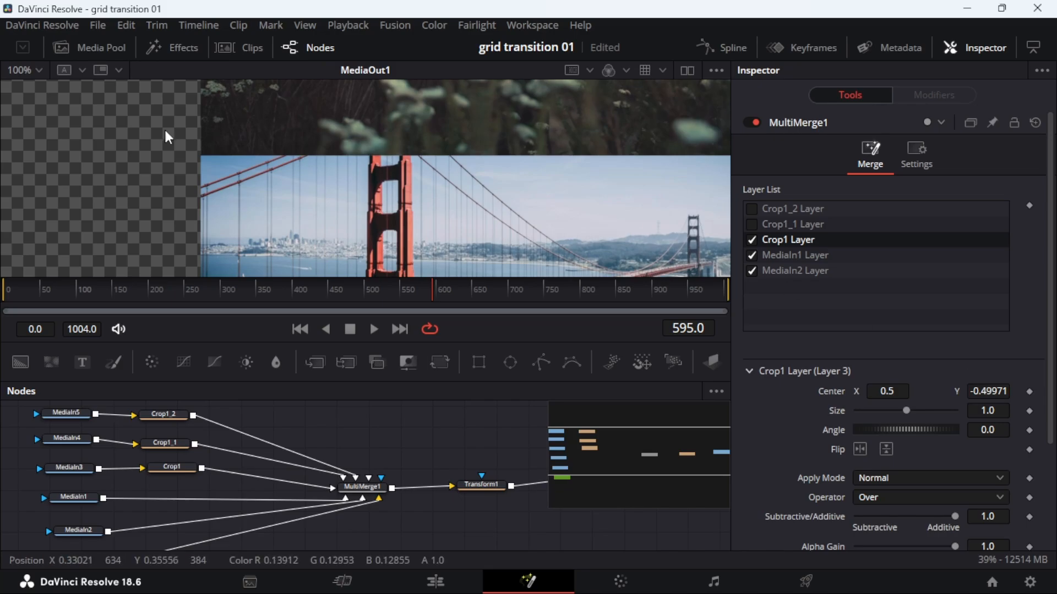
Set the Transform1 node's Size to 0.28 and its Center Y to 0.735.
left_click(38, 69)
left_click(38, 84)
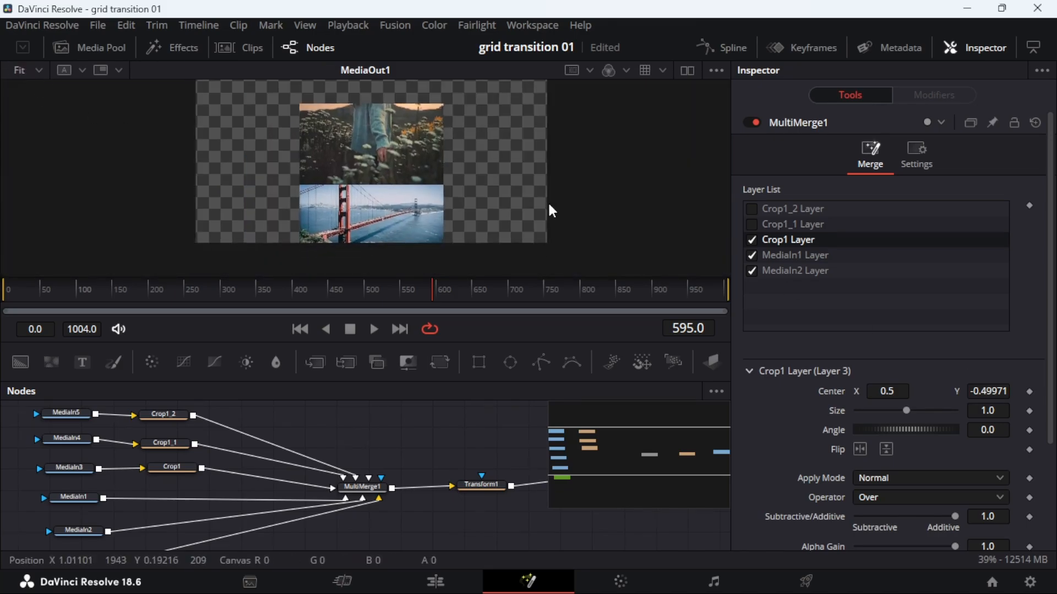
left_click_drag(548, 204, 546, 222)
left_click_drag(488, 160, 503, 186)
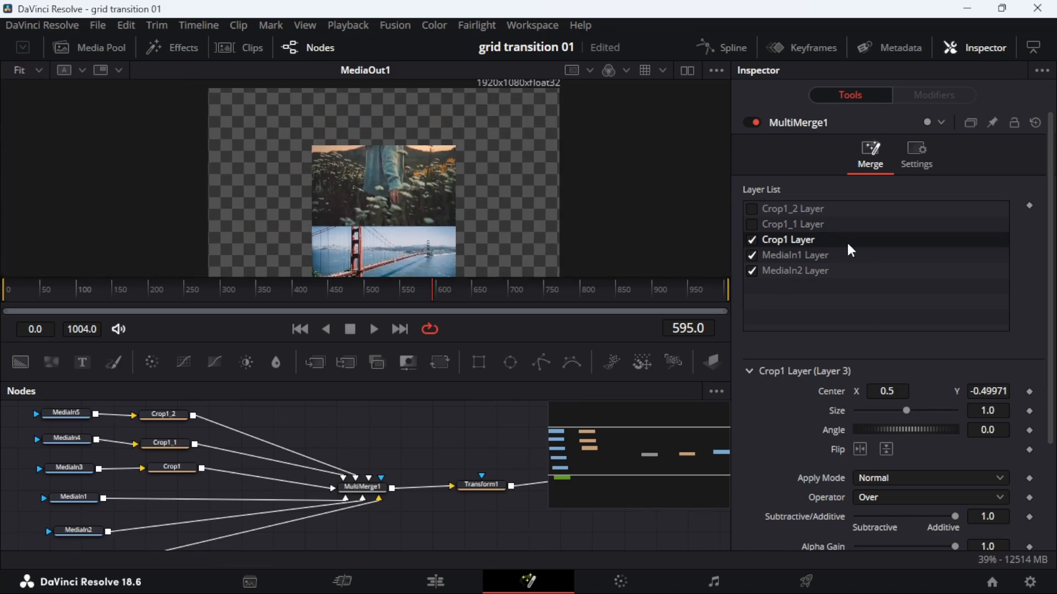
left_click(785, 260)
left_click(784, 270)
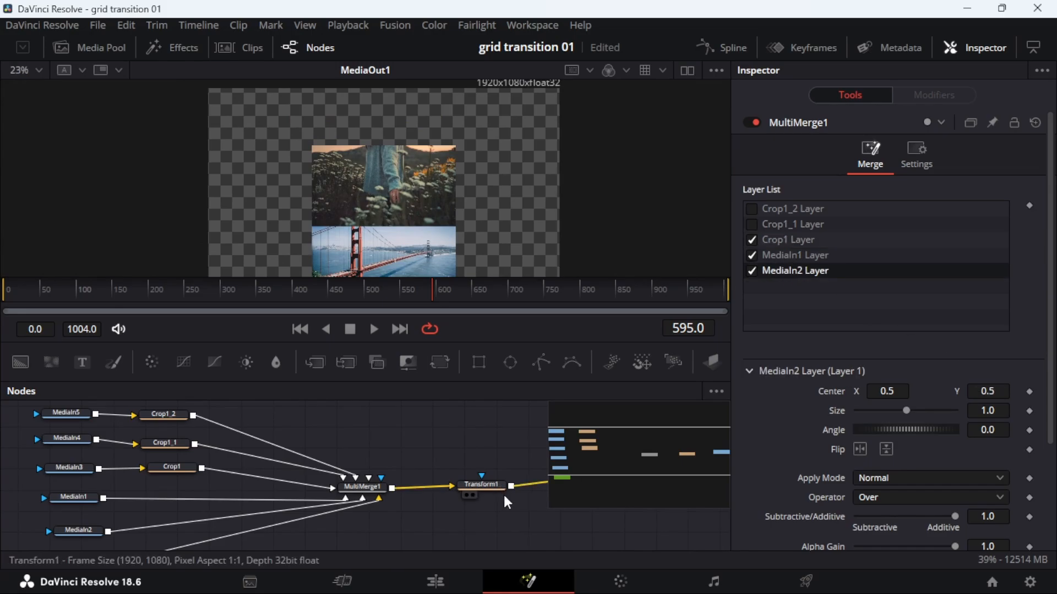
left_click_drag(469, 483, 347, 459)
left_click(512, 460)
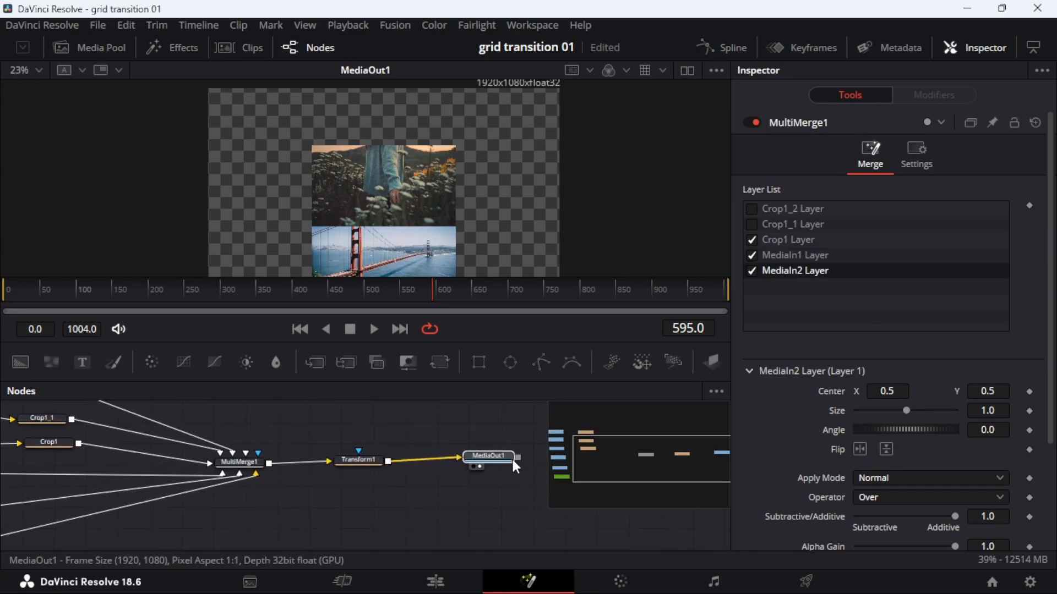
left_click(368, 465)
left_click_drag(880, 265, 870, 265)
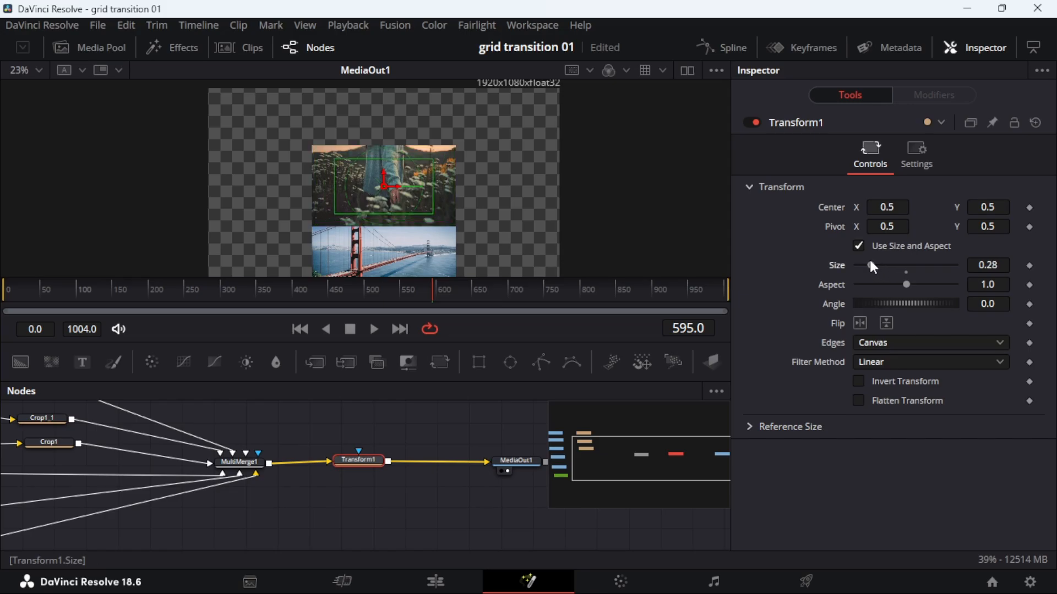
left_click_drag(519, 235, 543, 216)
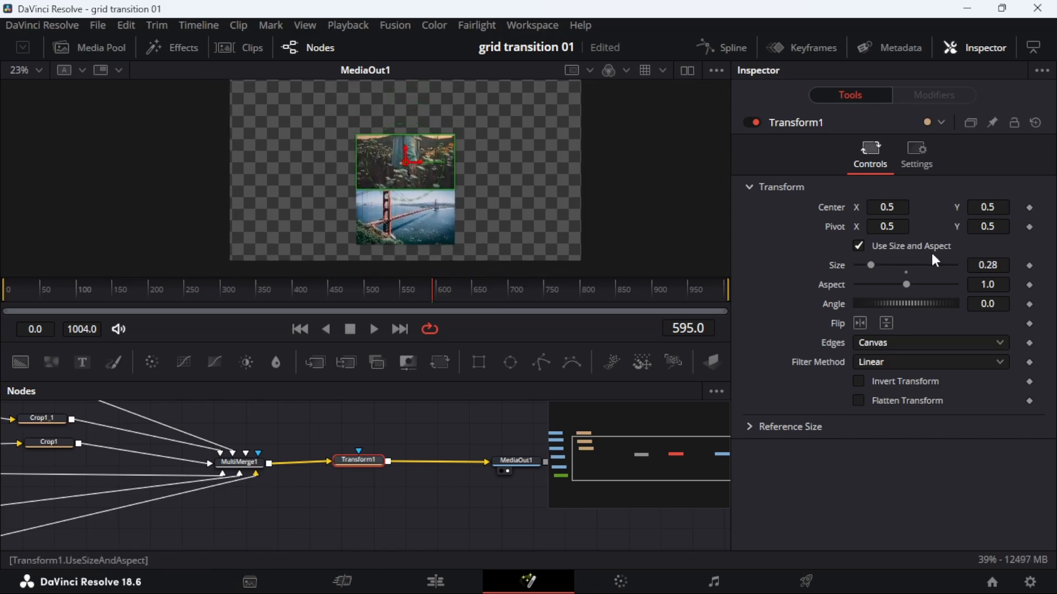
left_click_drag(991, 208, 1000, 208)
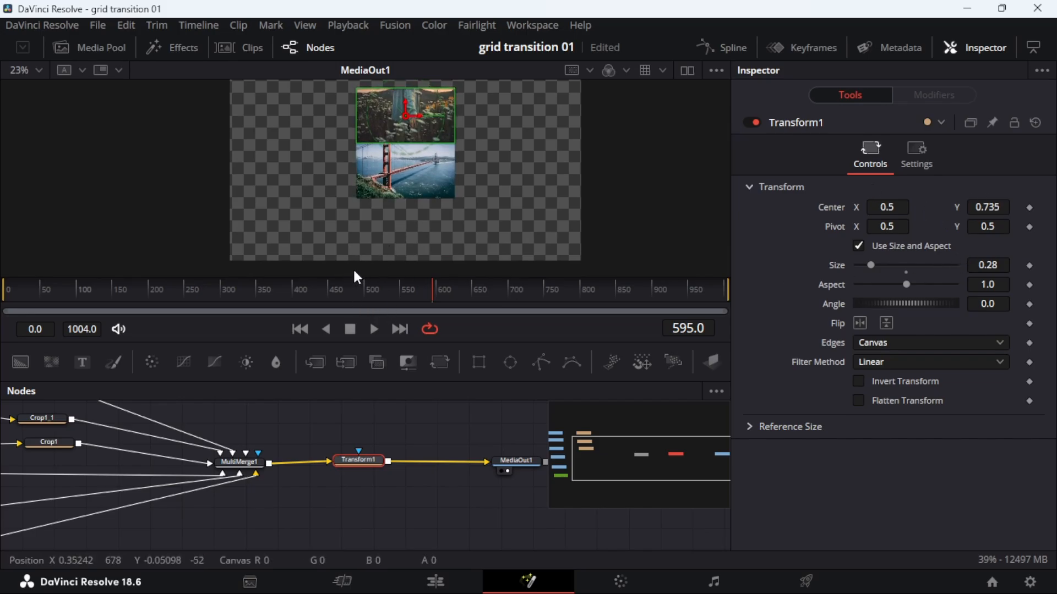
Hide MultiMerge1's MediaIn1 and Crop1 layers to check MediaIn2 at frame 638, then turn both back on and go to frame 603.
left_click(43, 70)
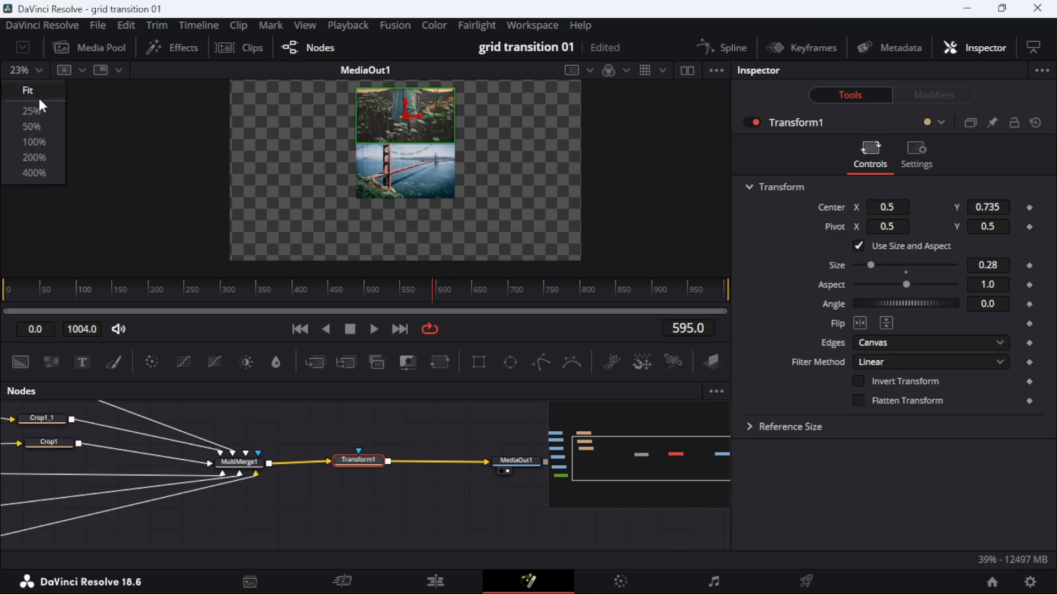
left_click(26, 127)
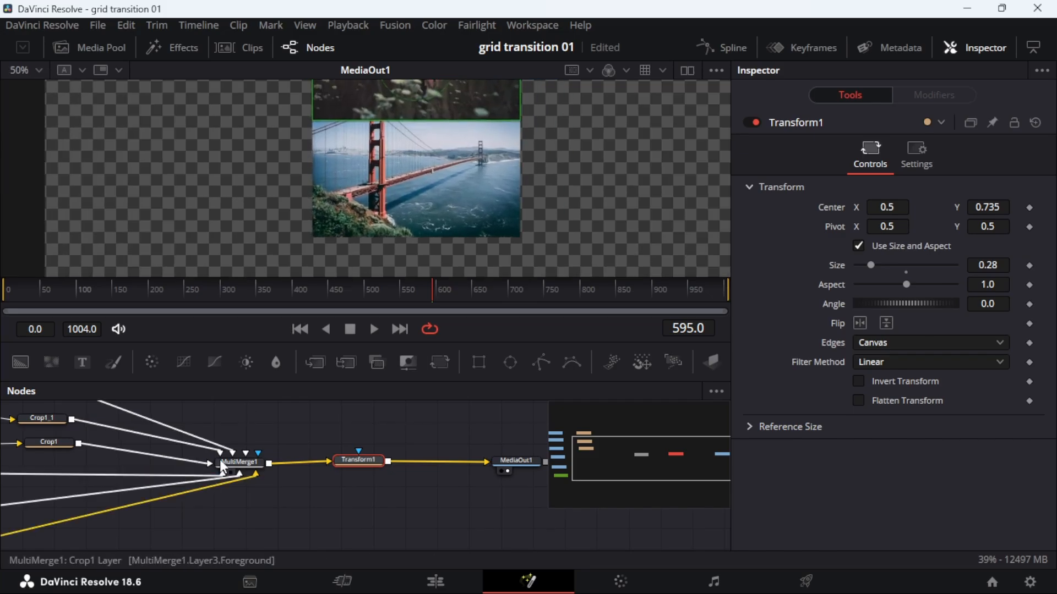
left_click(238, 462)
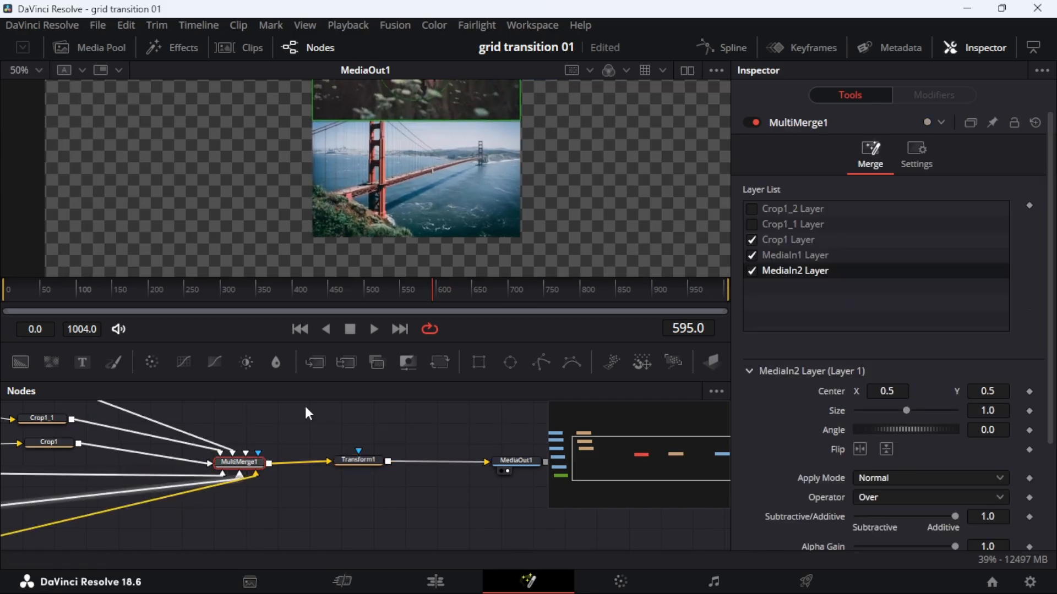
left_click(753, 255)
left_click(752, 240)
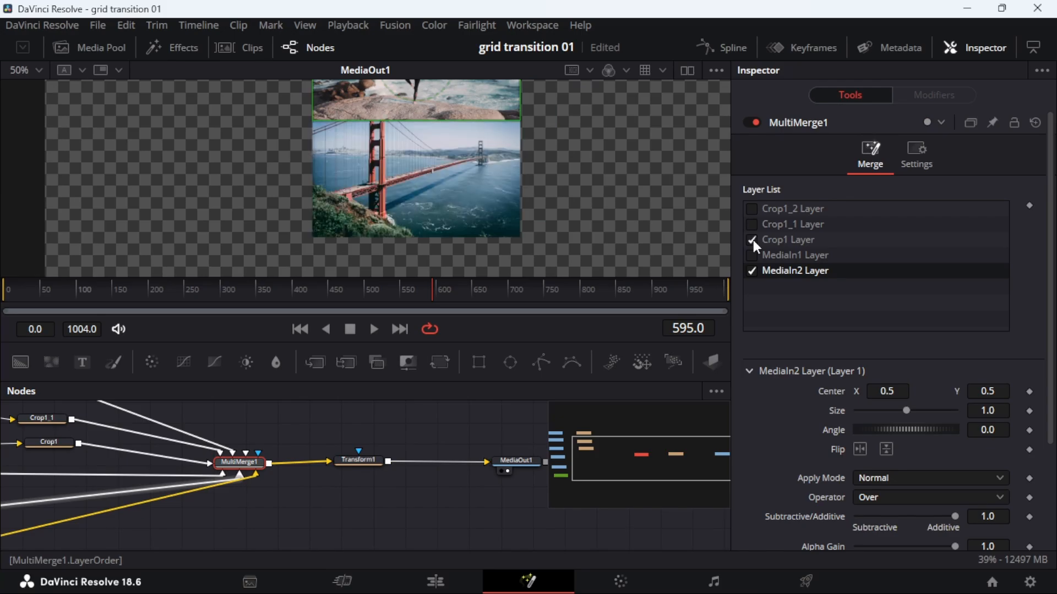
scroll(498, 156, "up", 2)
left_click(463, 290)
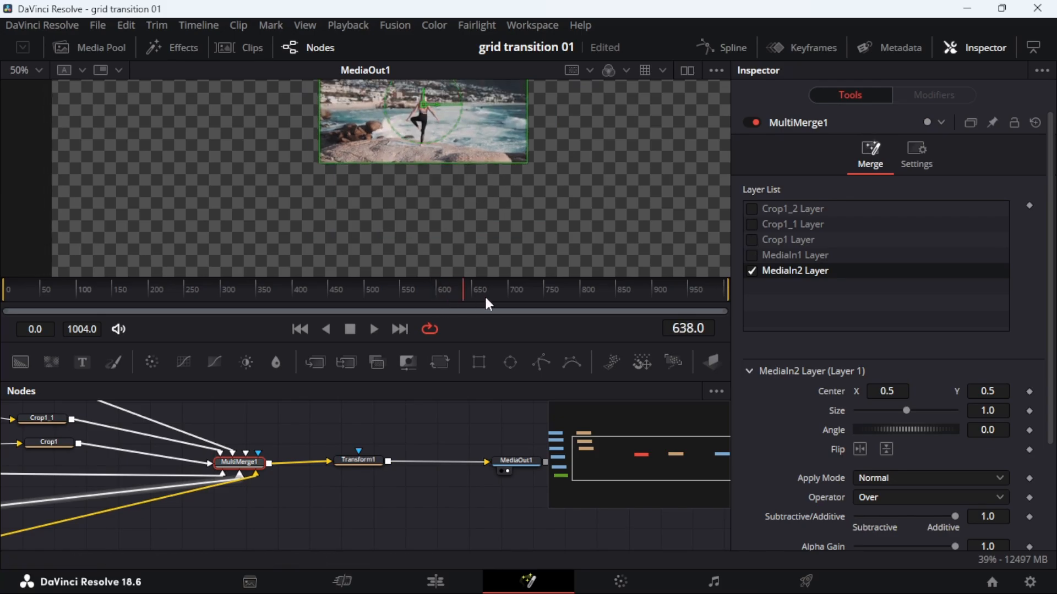
left_click(751, 241)
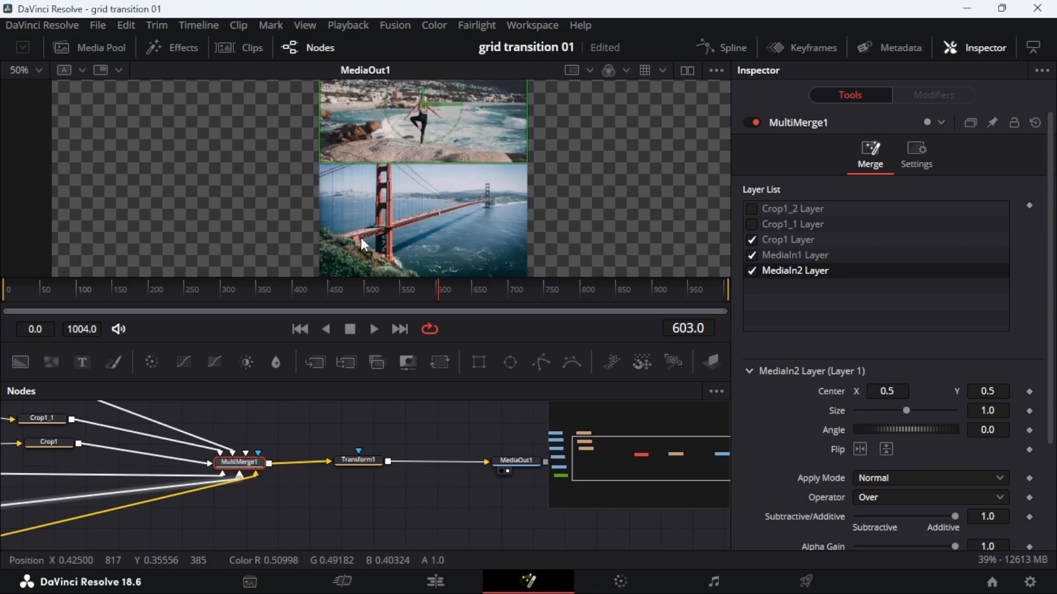
scroll(458, 173, "right", 1)
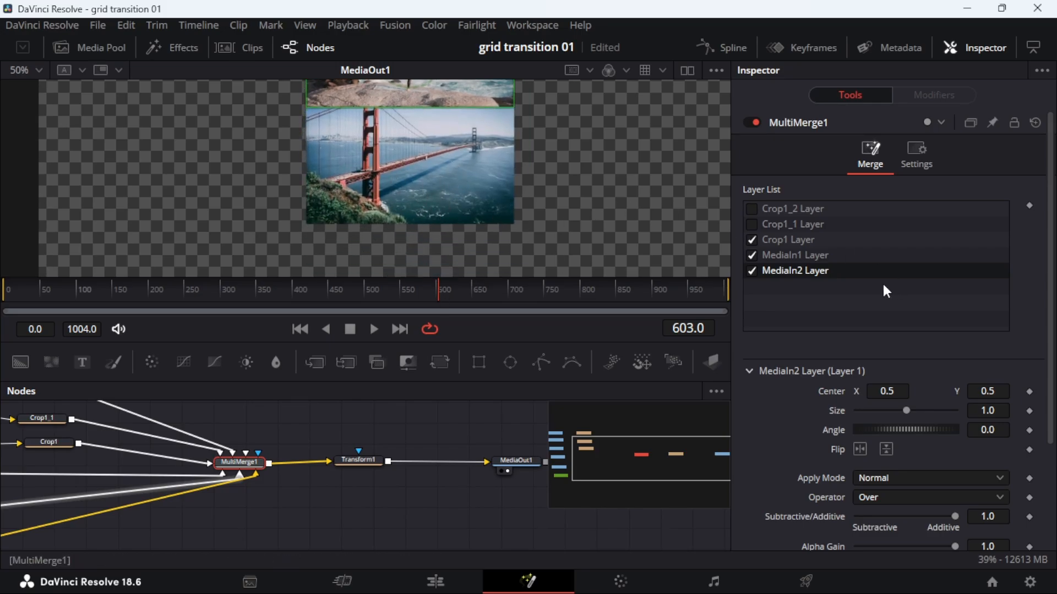
scroll(391, 170, "up", 5)
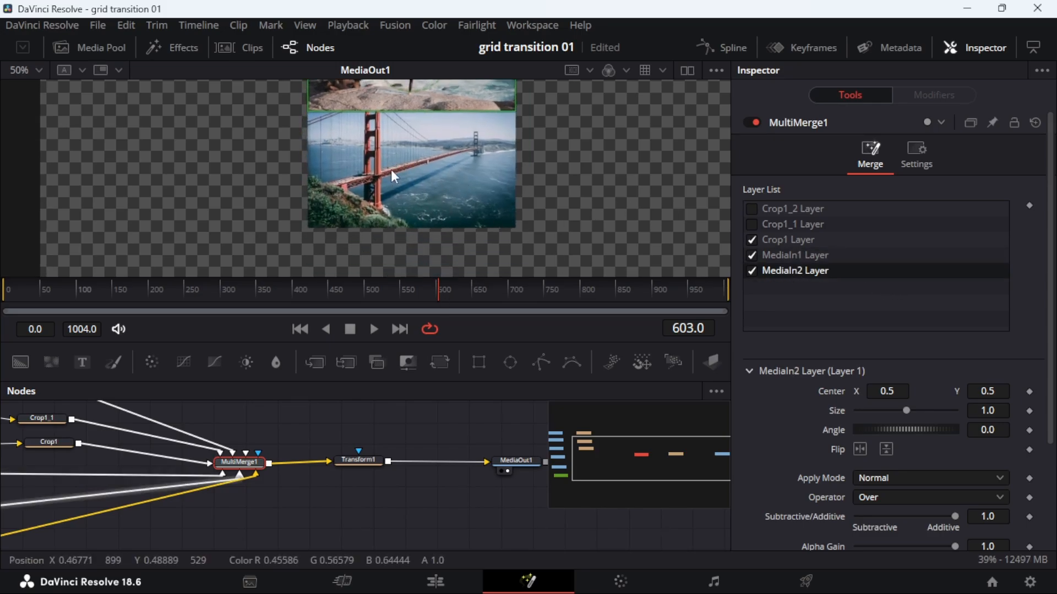
left_click_drag(381, 293, 394, 259)
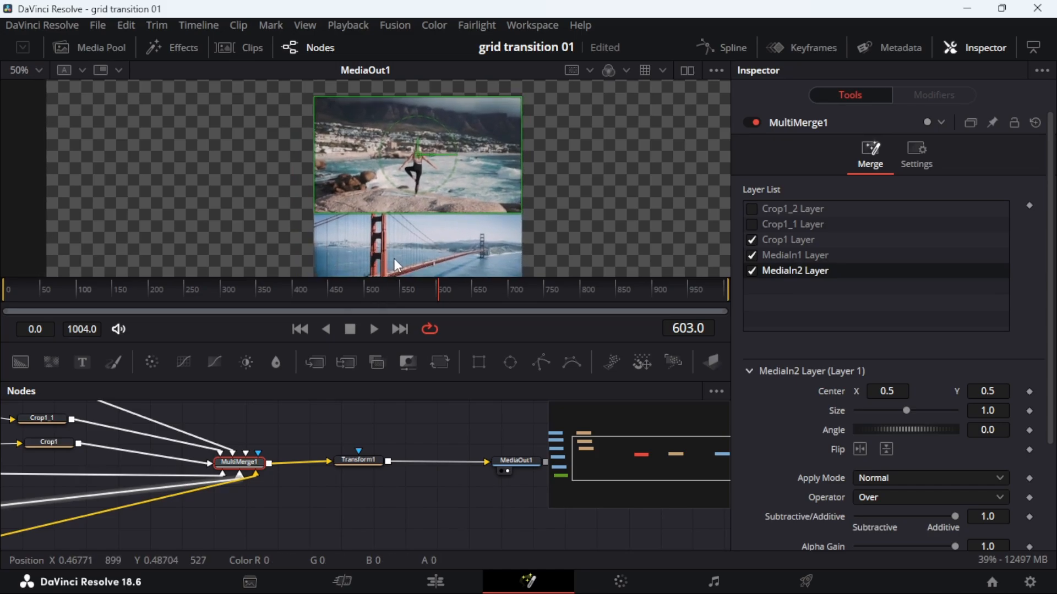
left_click(751, 240)
left_click(752, 240)
left_click(752, 255)
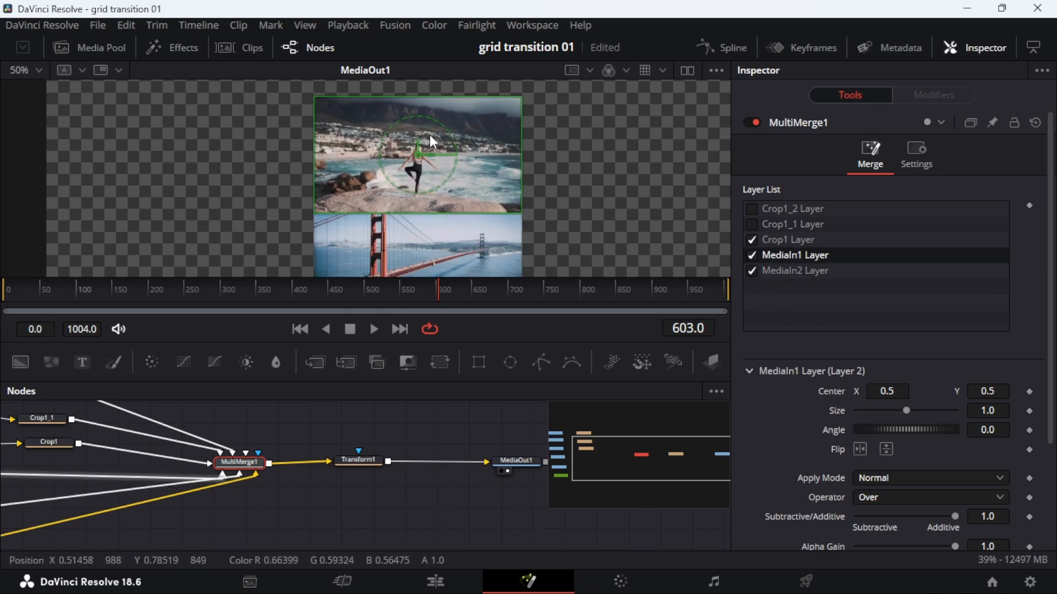
left_click_drag(415, 141, 421, 246)
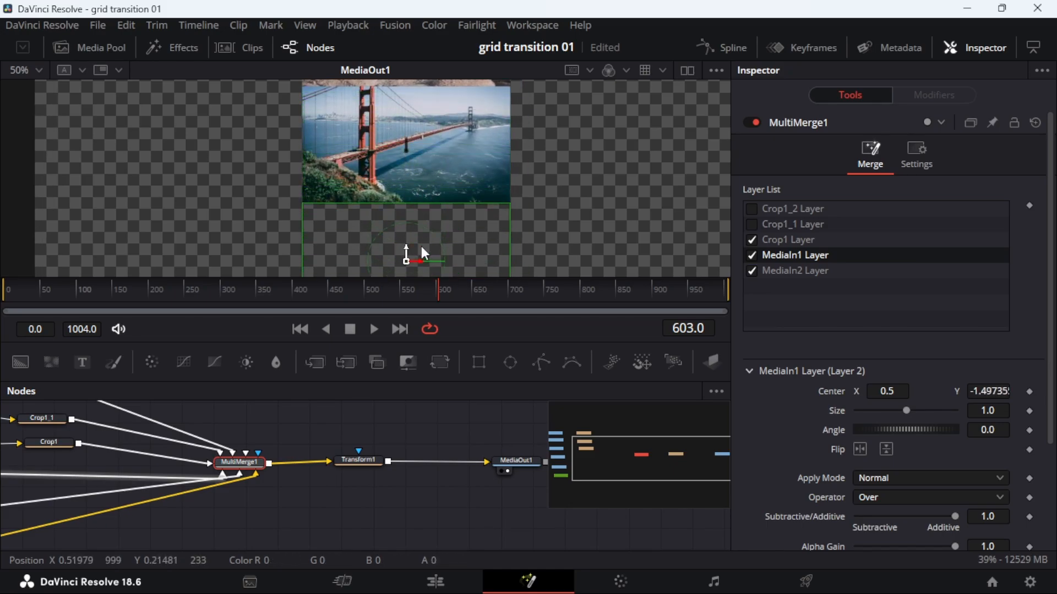
key("ctrl+z")
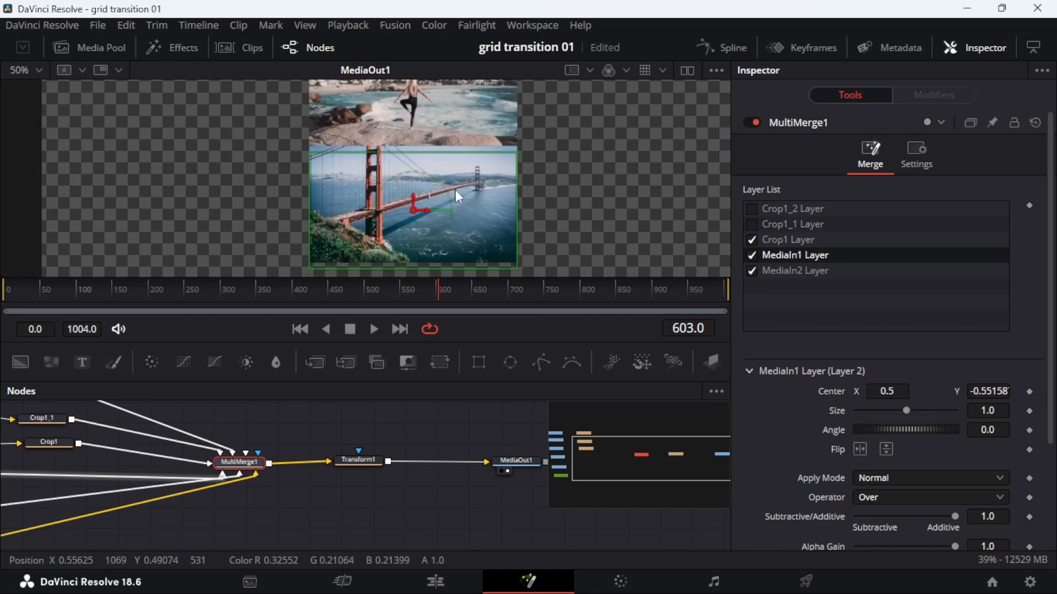
key("ctrl+z")
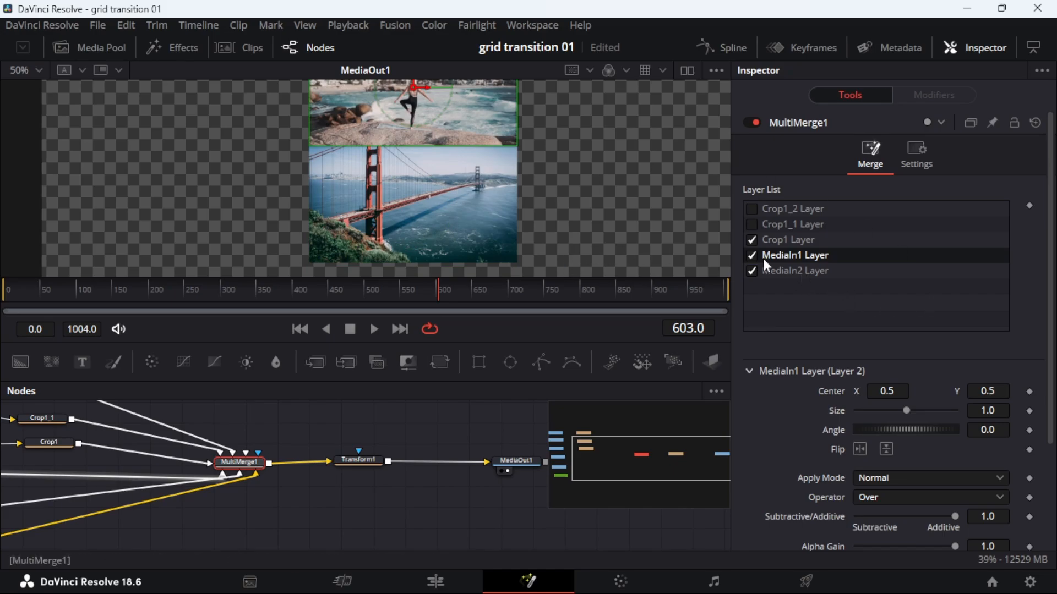
Move the MediaIn2 layer straight down below the bridge photo, to about Center Y -1.504.
left_click(799, 270)
left_click_drag(403, 130, 394, 196)
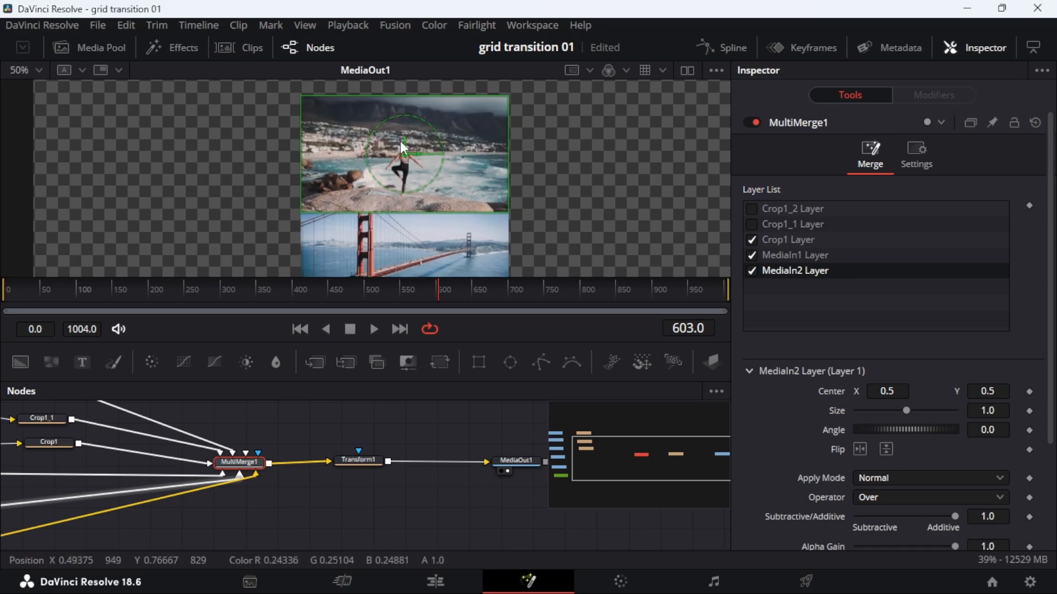
left_click_drag(403, 141, 433, 232)
left_click_drag(433, 228, 435, 166)
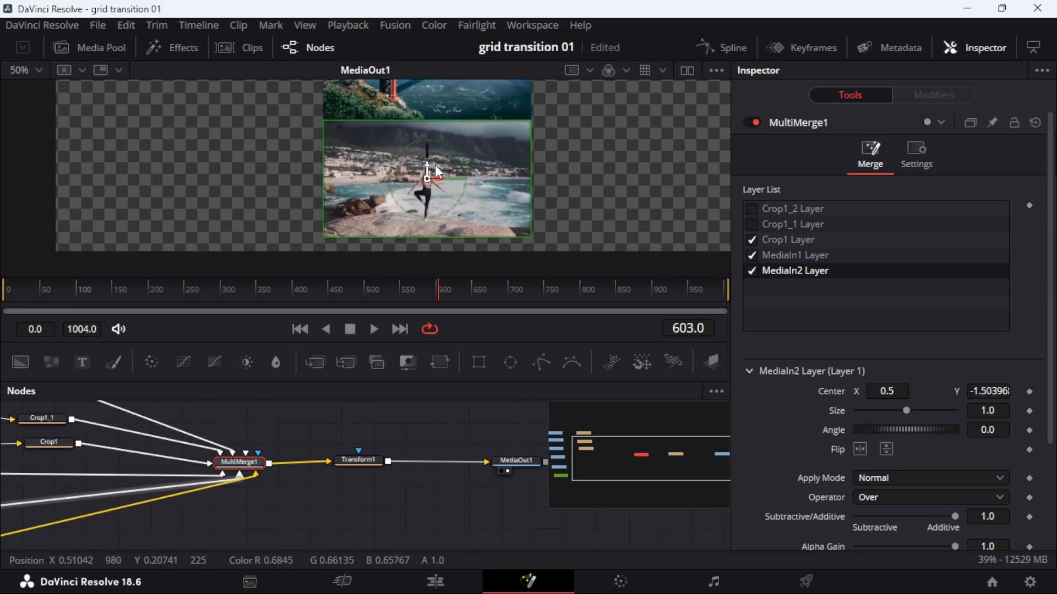
At 100% viewer zoom, nudge the MediaIn2 layer up to about Center Y -1.497 so it meets the bridge photo.
left_click(39, 69)
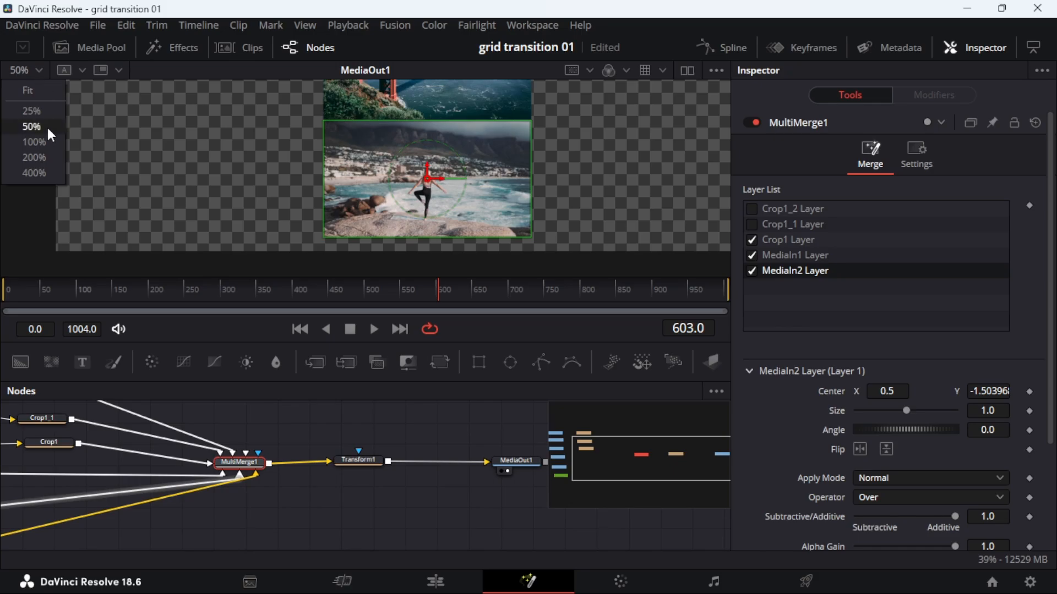
left_click(47, 127)
left_click(37, 71)
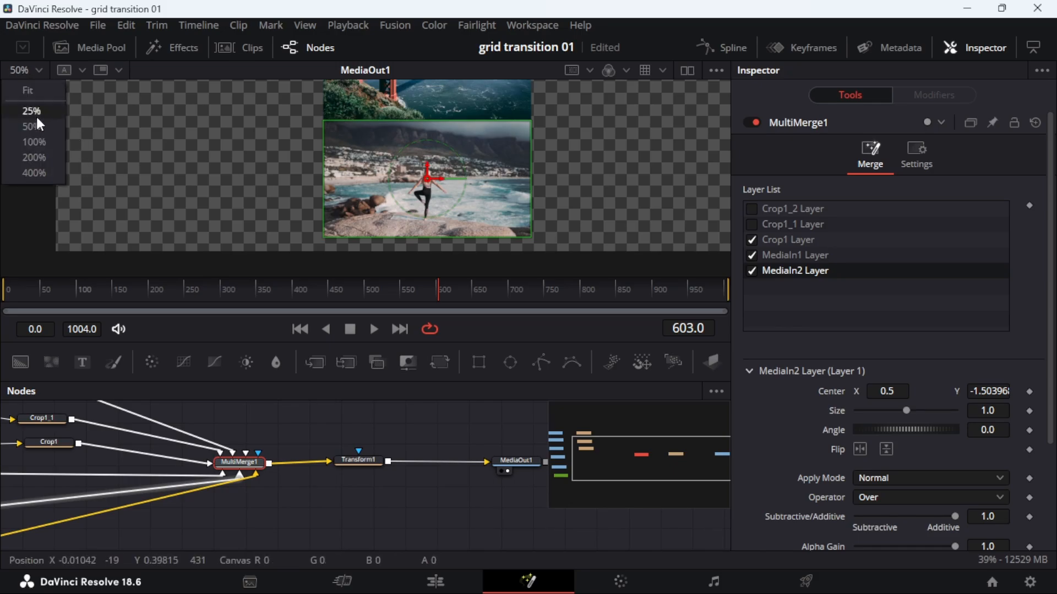
left_click(35, 144)
left_click_drag(457, 143, 448, 226)
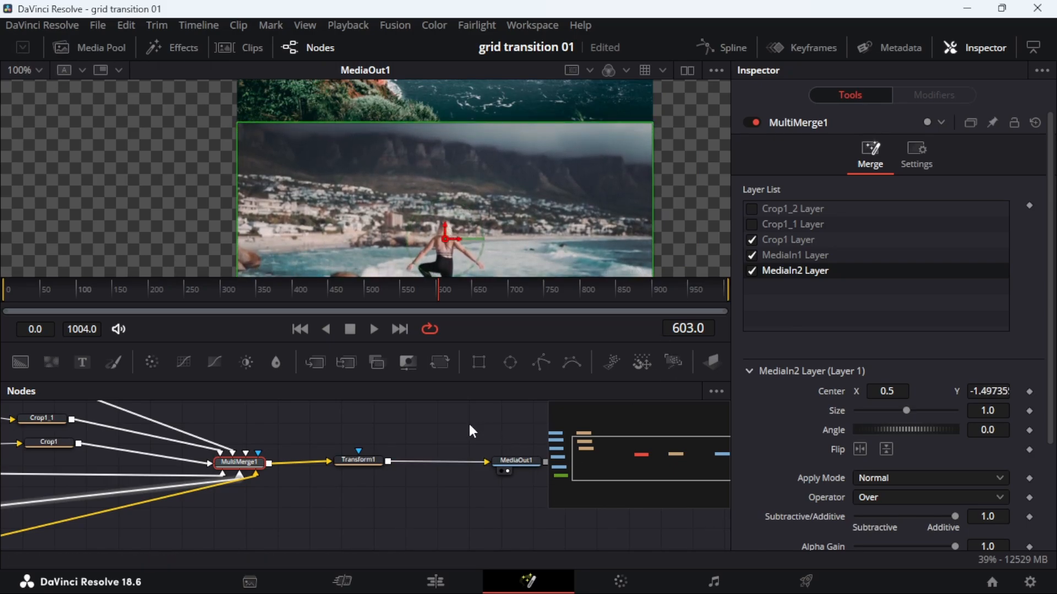
Turn MultiMerge1's Crop1_1 and Crop1_2 layers back on and view the photo stack at 25% zoom.
left_click(407, 413)
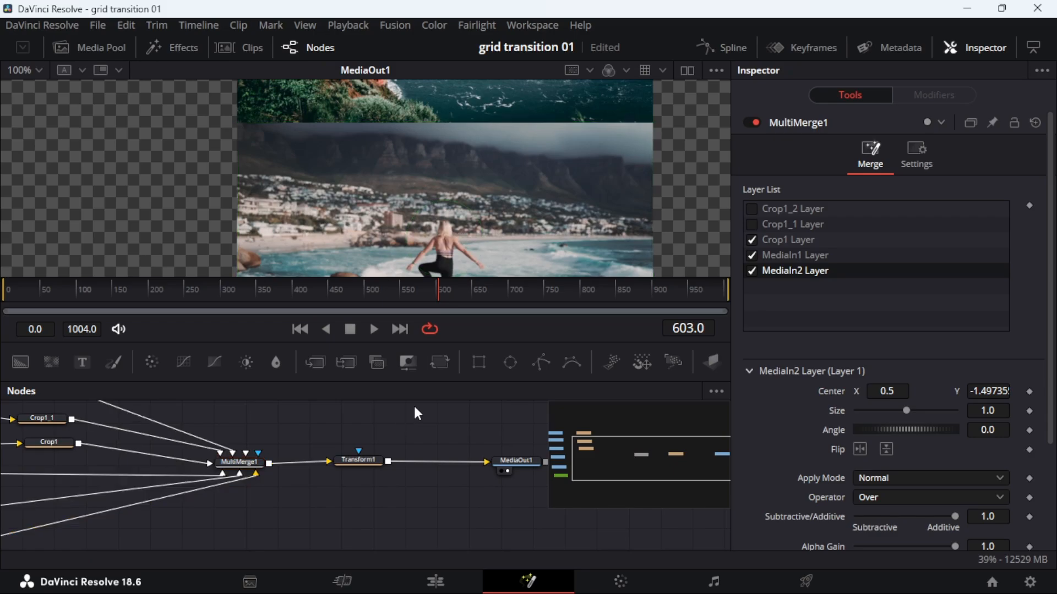
left_click(40, 71)
left_click(36, 113)
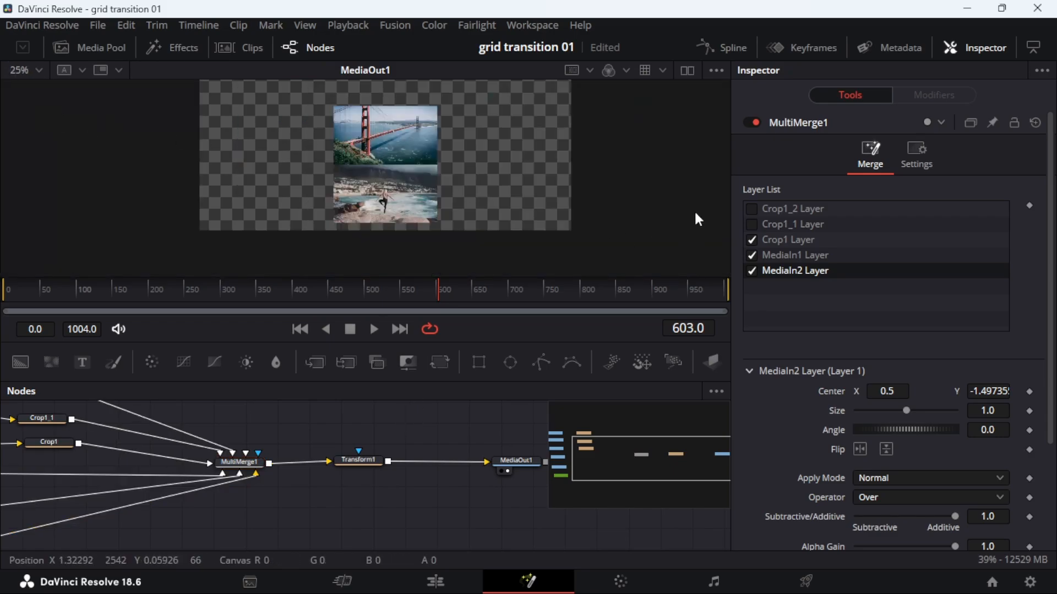
left_click(751, 224)
left_click(752, 208)
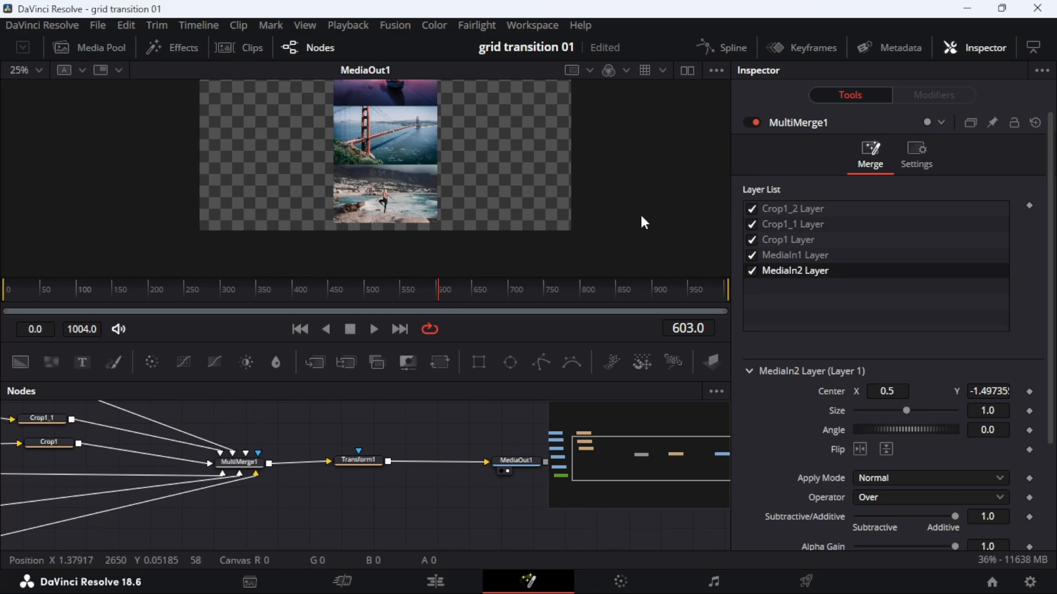
scroll(454, 191, "up", 2)
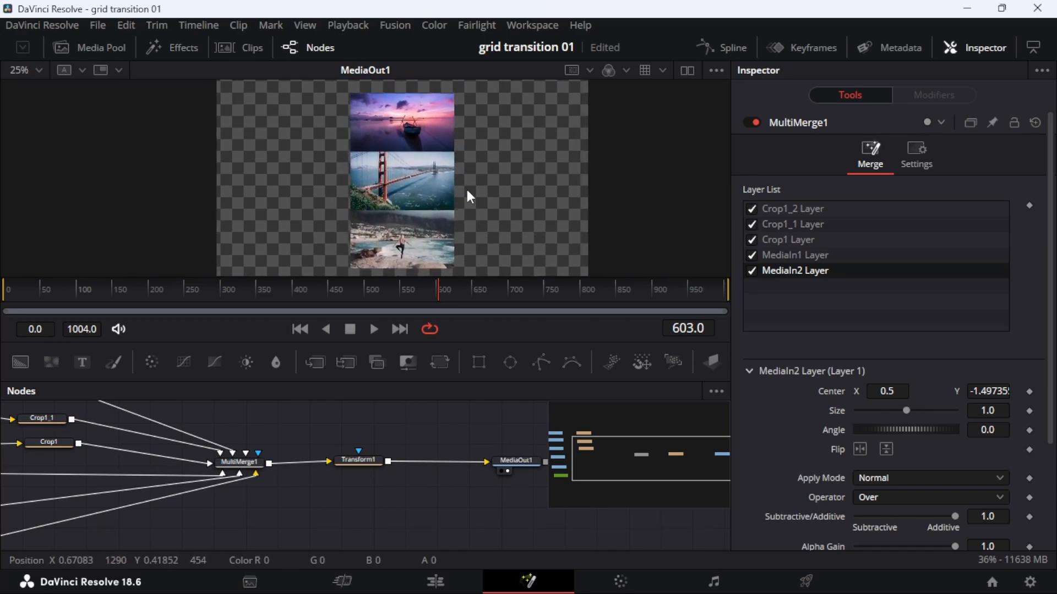
scroll(466, 194, "up", 2)
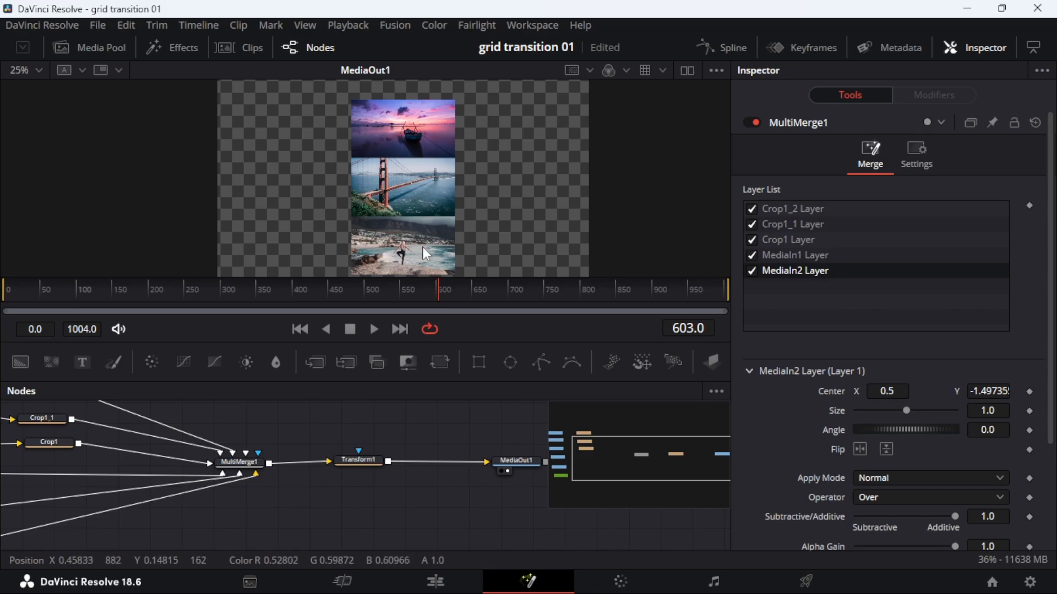
scroll(411, 249, "up", 3)
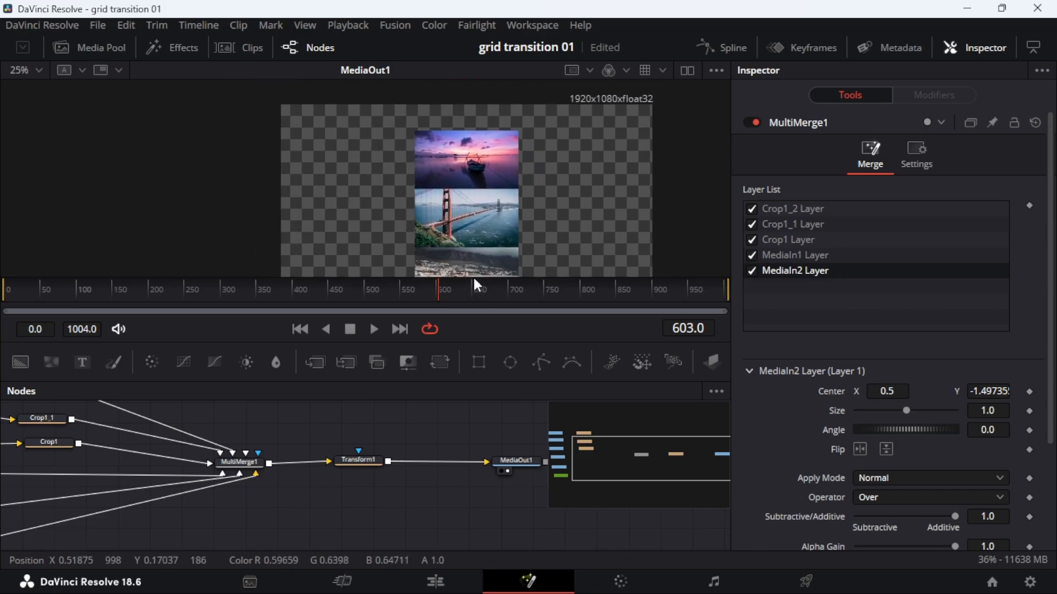
scroll(427, 210, "down", 3)
Reset the Transform1 node's Center to its default and set its Size to 0.17.
left_click(364, 462)
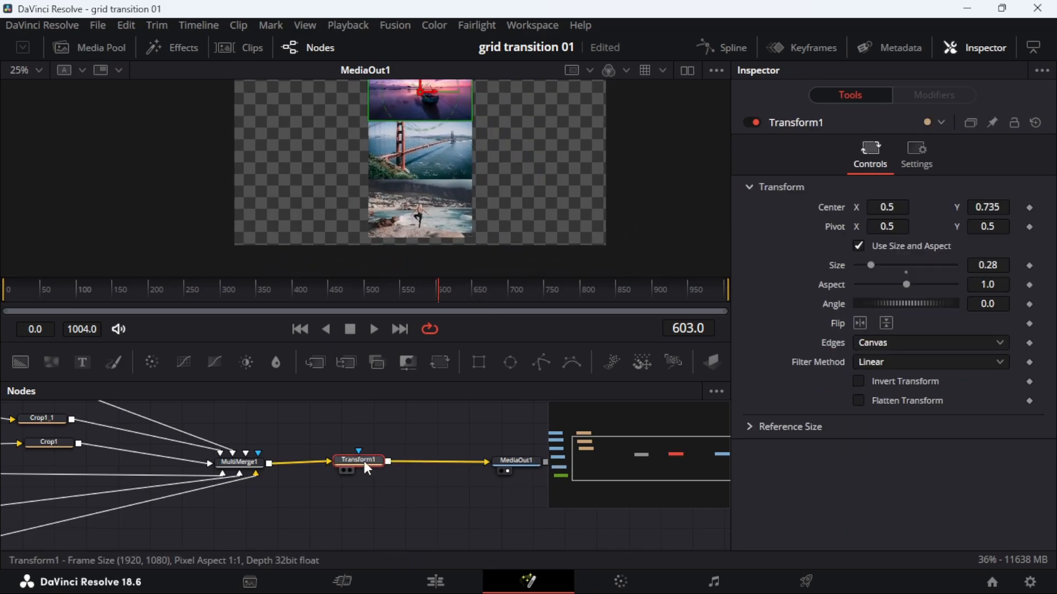
right_click(930, 206)
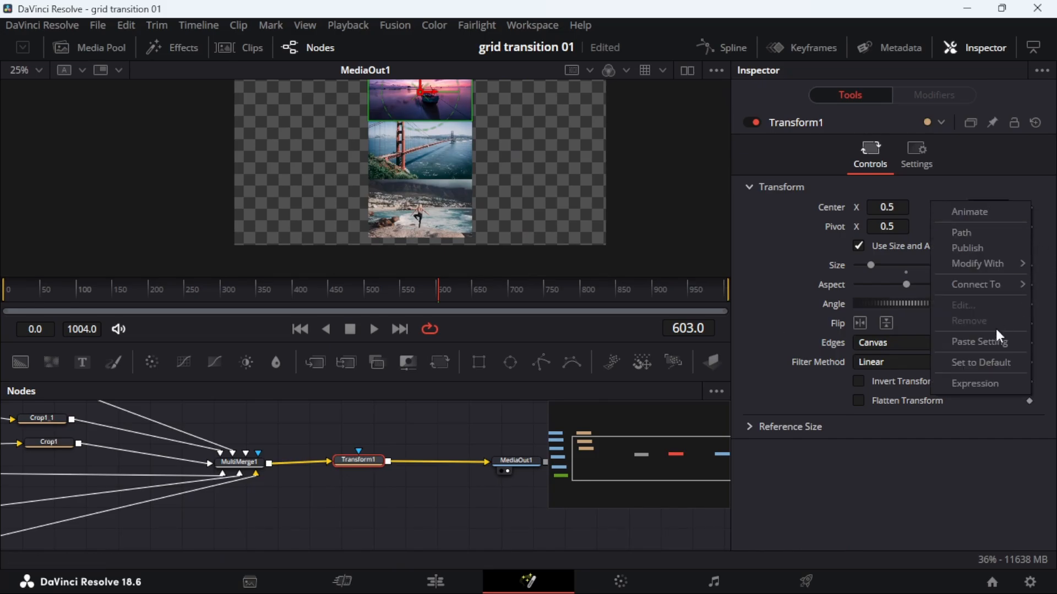
left_click(980, 364)
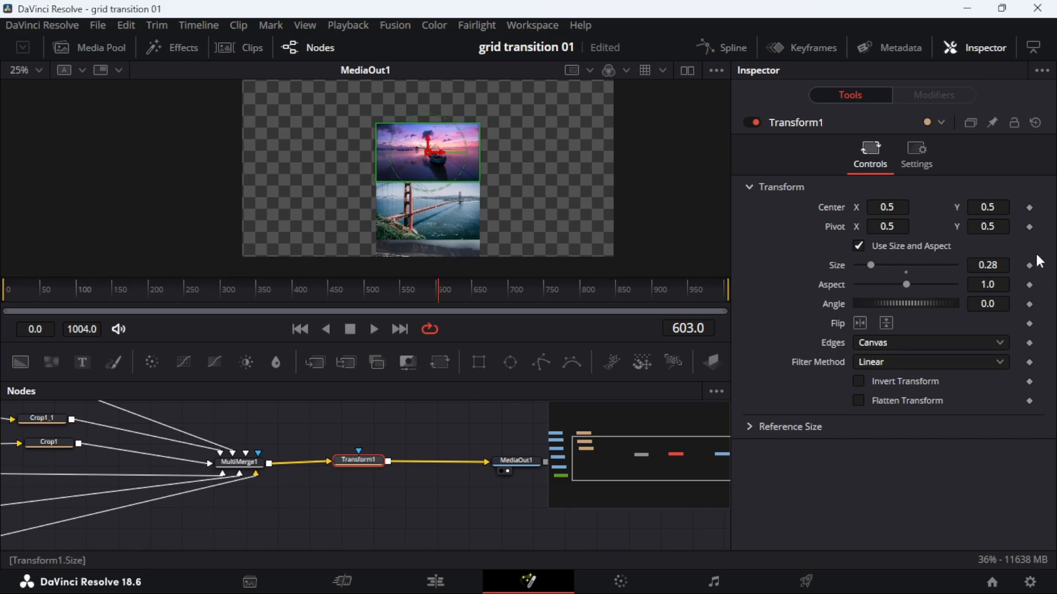
left_click_drag(870, 265, 864, 260)
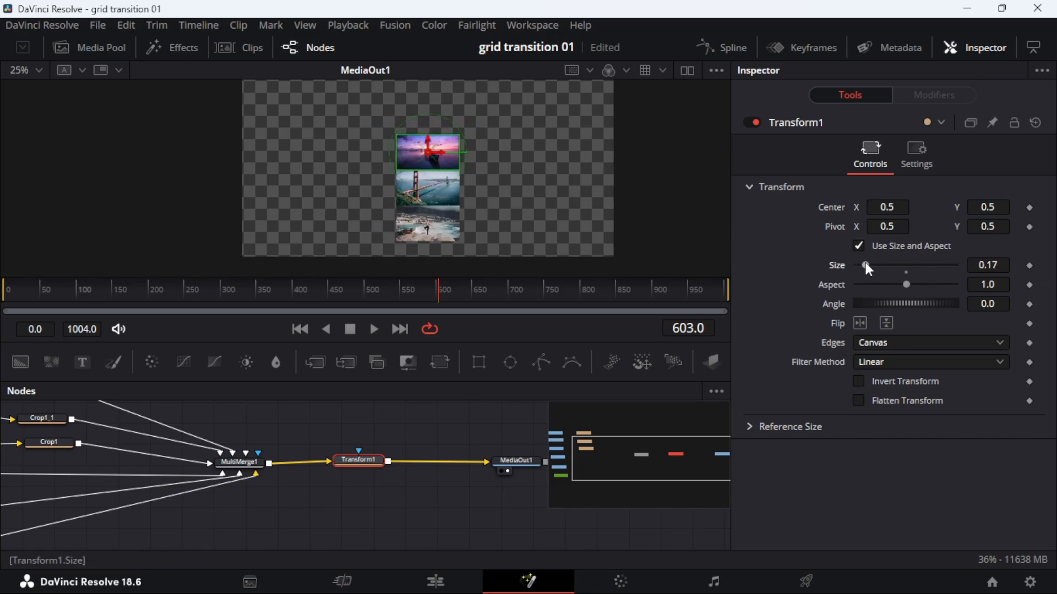
At 50% viewer zoom, move the Crop1_2 boat photo straight up above the balloon photo, to about Center Y 1.513.
left_click(22, 71)
left_click(32, 120)
left_click_drag(476, 197, 496, 227)
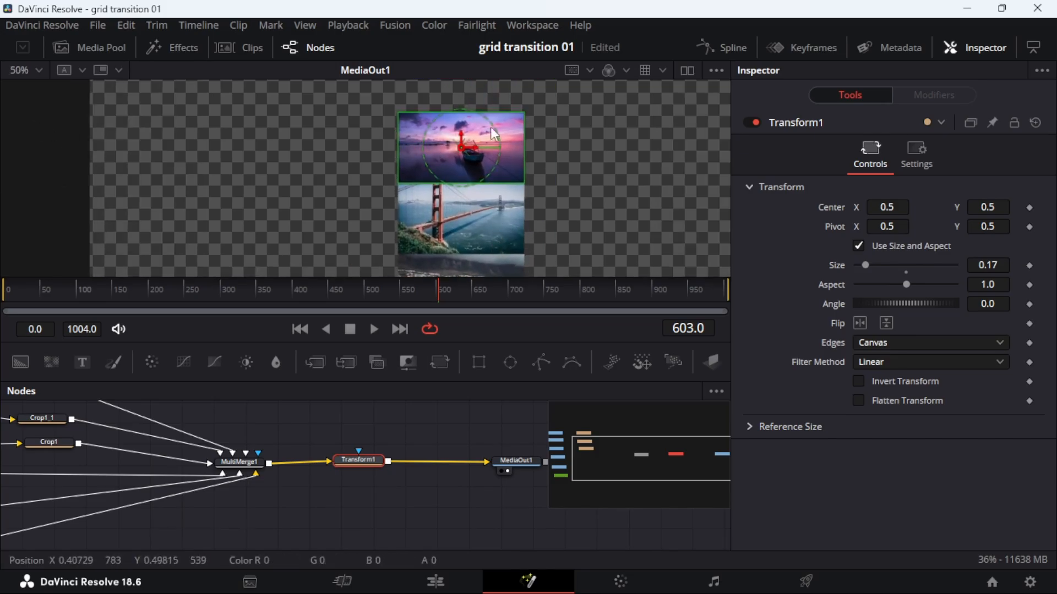
left_click_drag(529, 148, 519, 175)
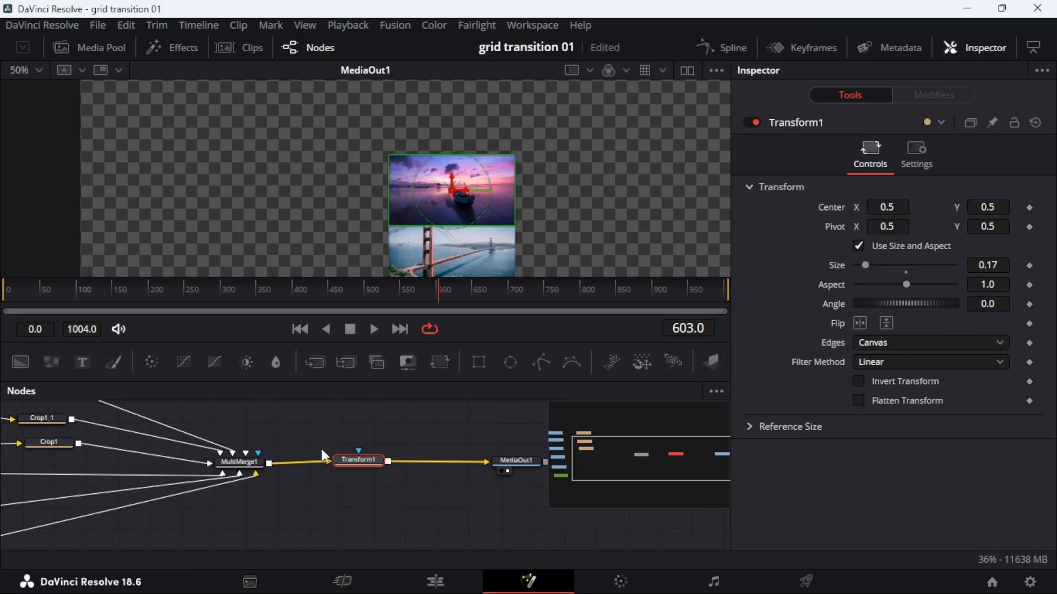
left_click(240, 462)
left_click(825, 208)
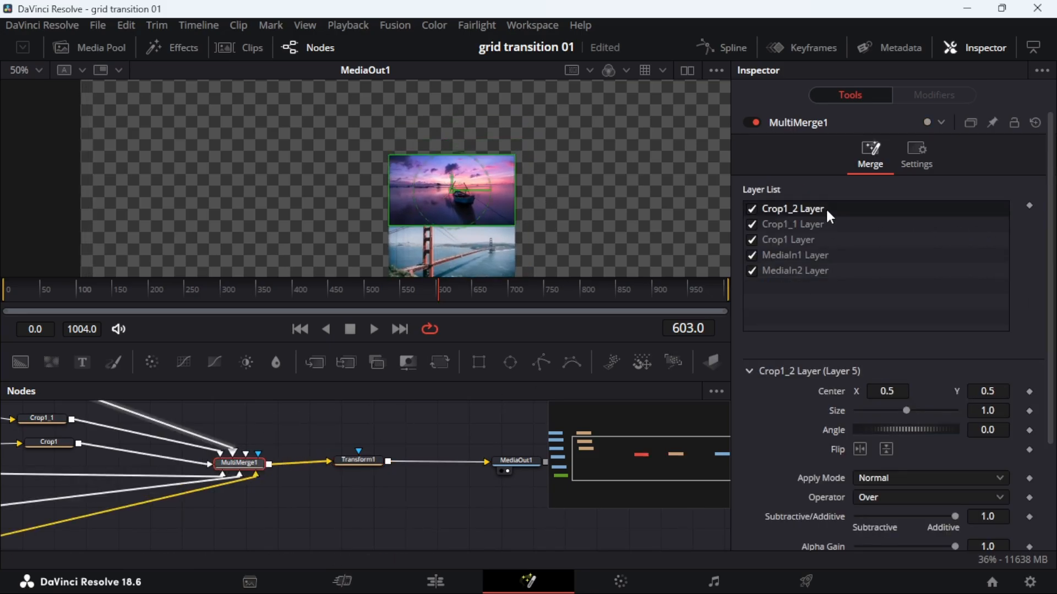
left_click_drag(452, 182, 481, 105)
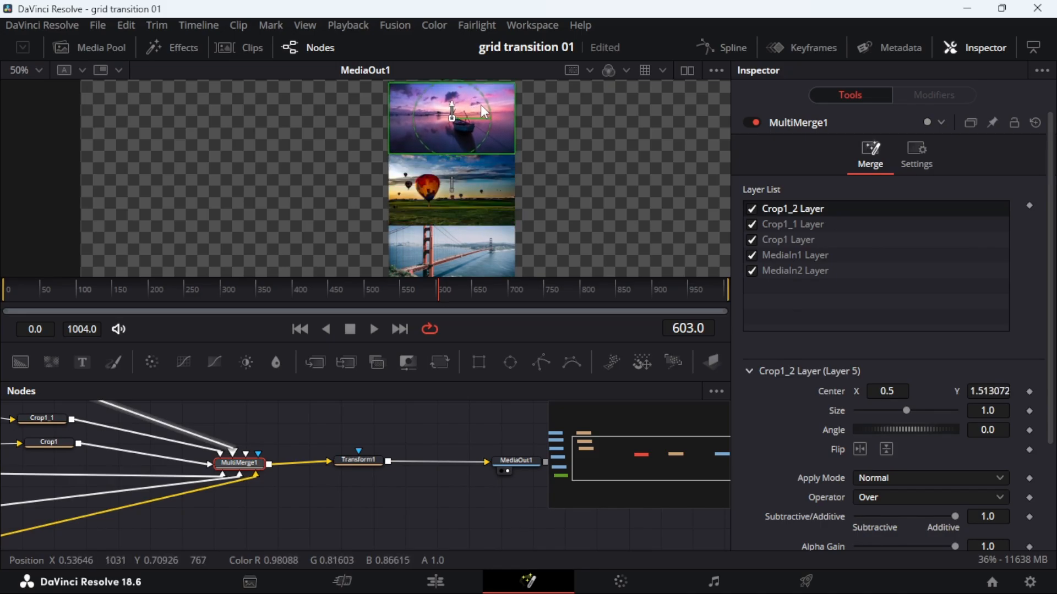
Close the gap between the boat and balloon photos by lowering the Crop1_2 layer's Center Y to about 1.498.
left_click_drag(588, 135, 402, 193)
left_click(39, 72)
left_click(22, 141)
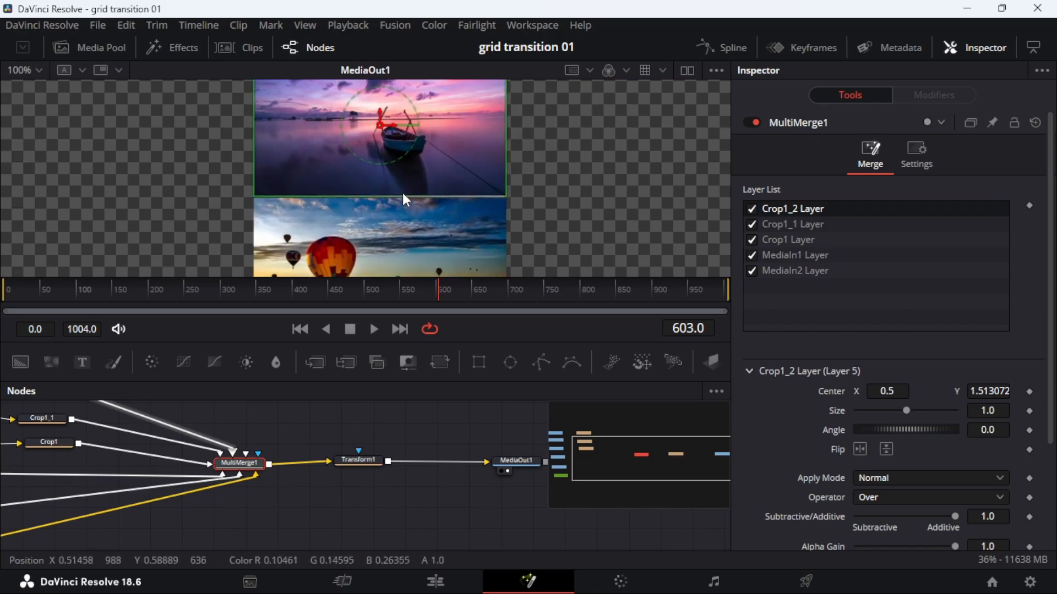
left_click(400, 418)
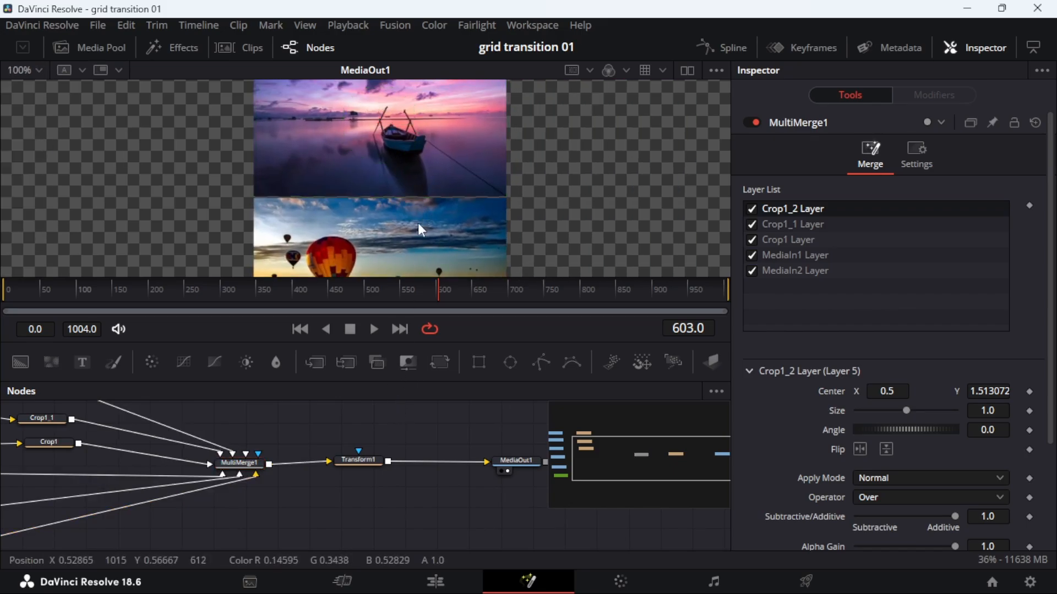
left_click(38, 70)
left_click(39, 142)
left_click(37, 68)
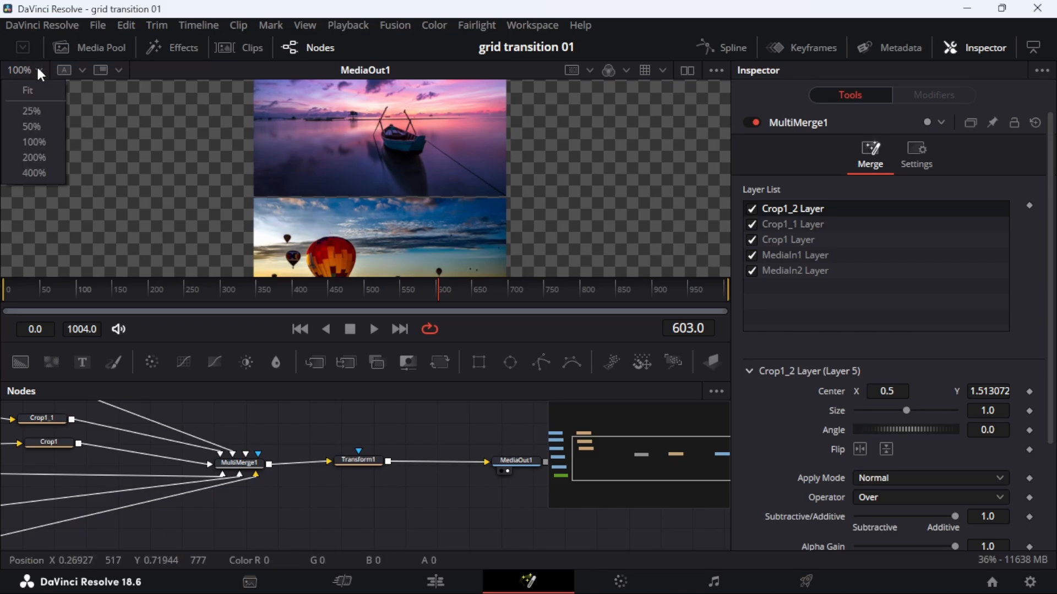
left_click(45, 158)
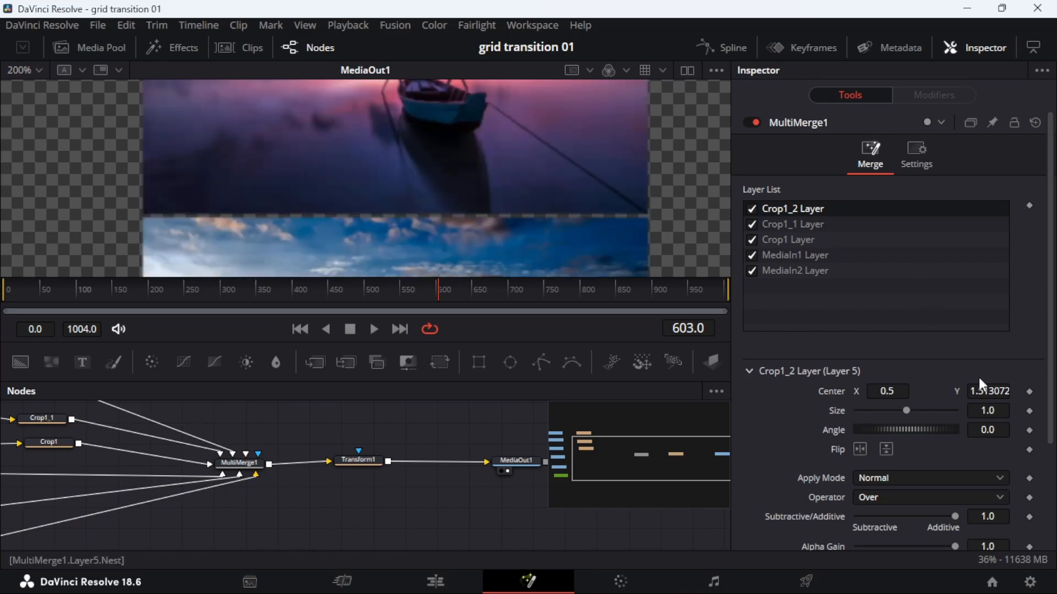
left_click_drag(984, 392, 974, 392)
left_click(39, 69)
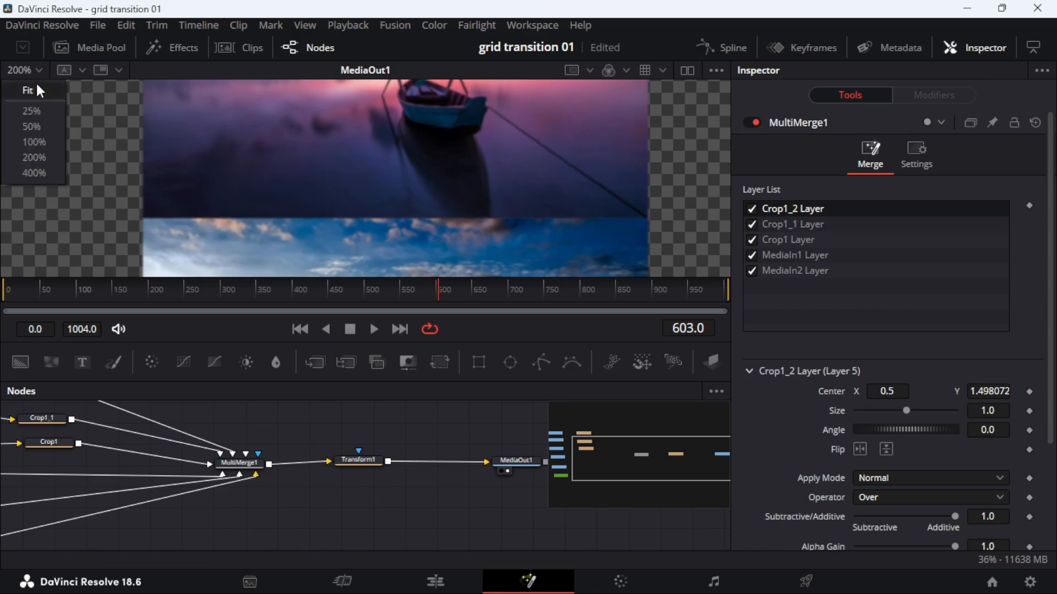
left_click(35, 83)
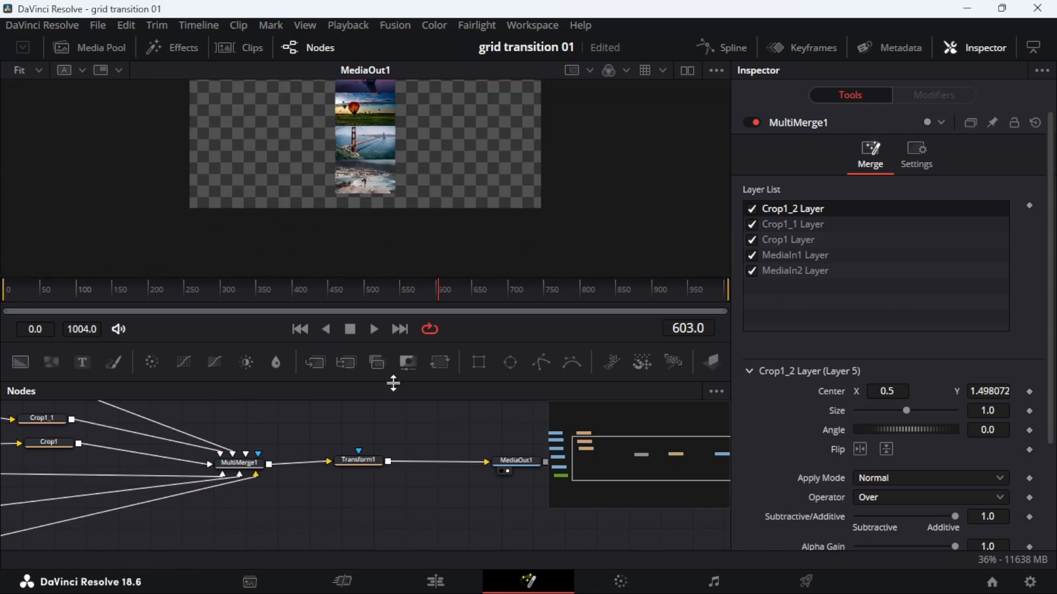
Move the Crop1_1 balloon photo straight down below the MediaIn2 clip, to about Center Y -2.534, and go to frame 565.
left_click(814, 225)
left_click(803, 250)
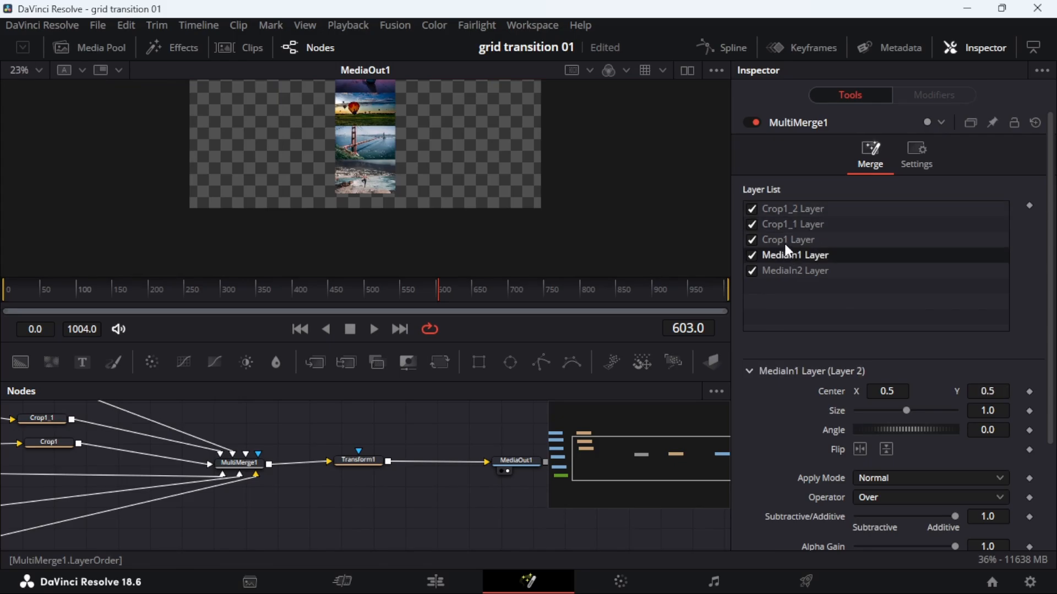
left_click(788, 241)
left_click(802, 224)
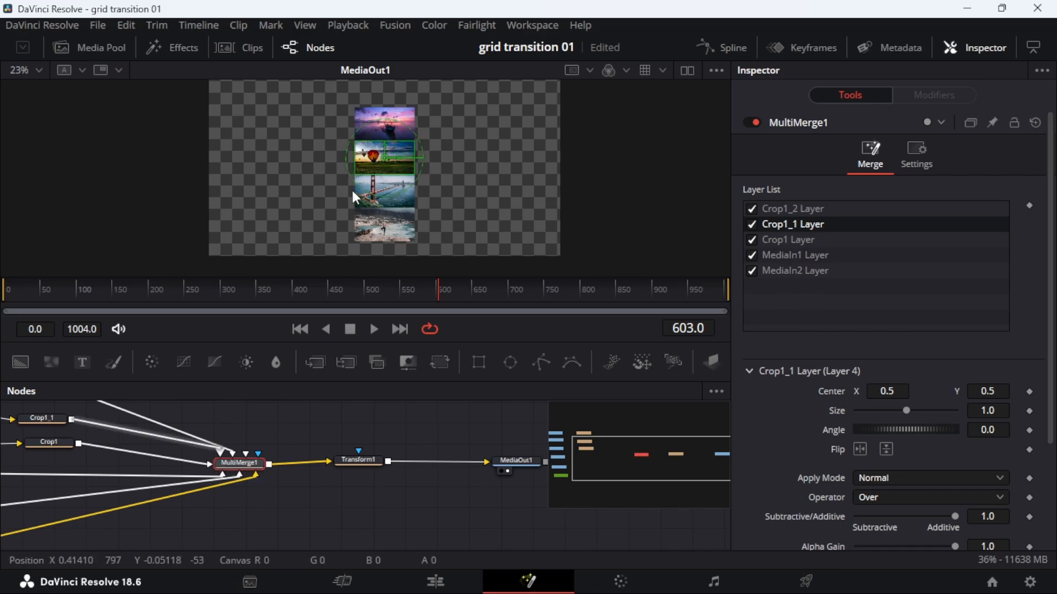
left_click_drag(387, 147, 424, 190)
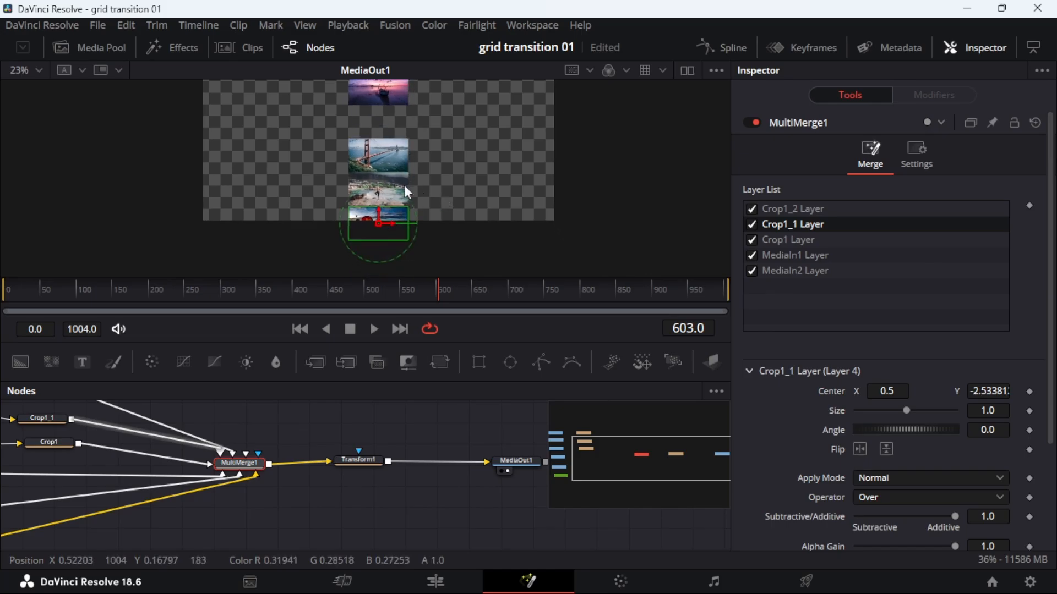
mouse_move(426, 290)
left_mouse_down()
mouse_move(361, 300)
mouse_move(411, 298)
left_mouse_up()
left_click_drag(430, 193, 452, 220)
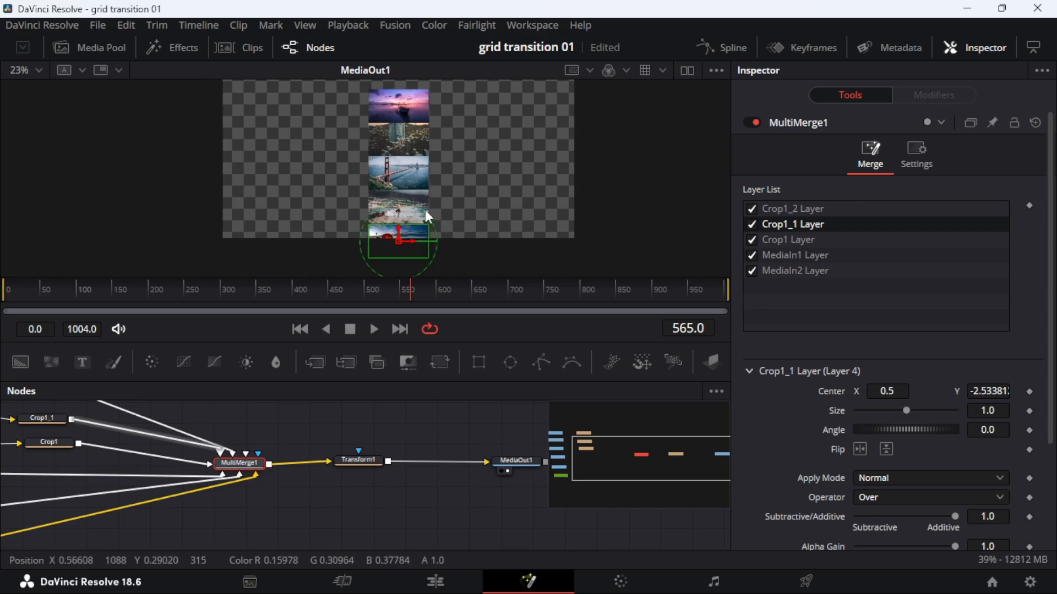
Zoom in and raise the Crop1_1 layer's Center Y to about -2.499 so it meets the clip above, then fit the view.
left_click(33, 70)
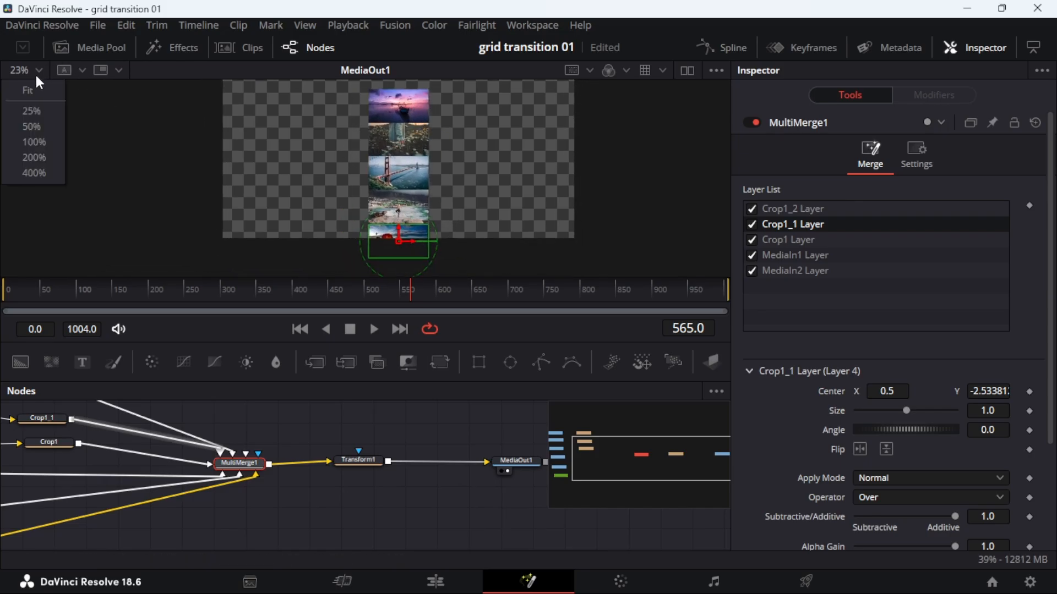
left_click(29, 142)
left_click_drag(550, 268, 461, 88)
left_click_drag(459, 212, 477, 154)
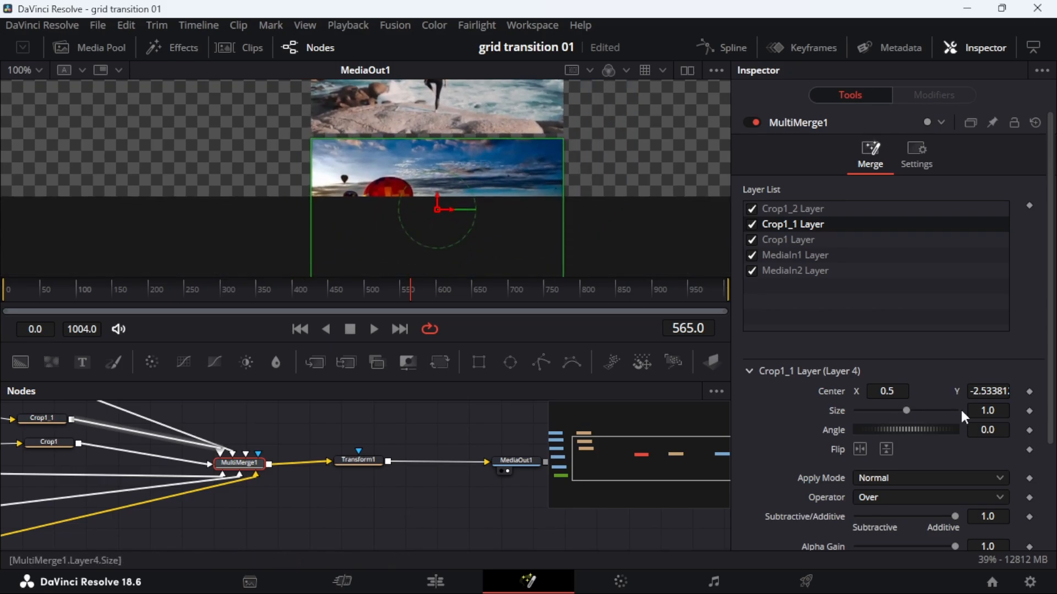
left_click_drag(982, 390, 1003, 390)
left_click(37, 72)
left_click(58, 141)
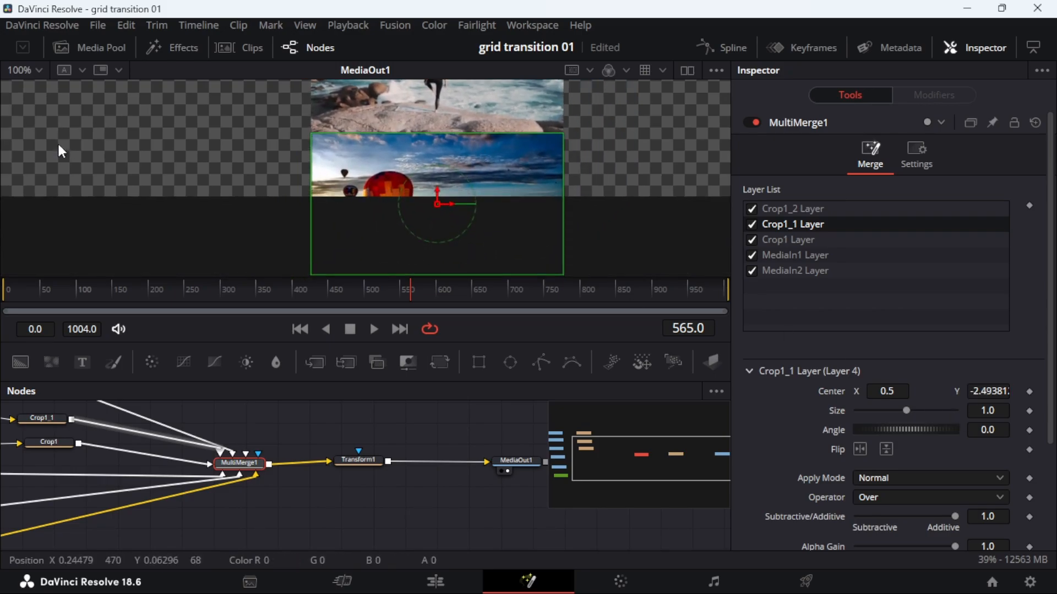
left_click(37, 72)
left_click(46, 157)
left_click_drag(518, 198, 489, 213)
left_click(489, 213)
left_click_drag(986, 390, 983, 389)
left_click(36, 71)
left_click(49, 97)
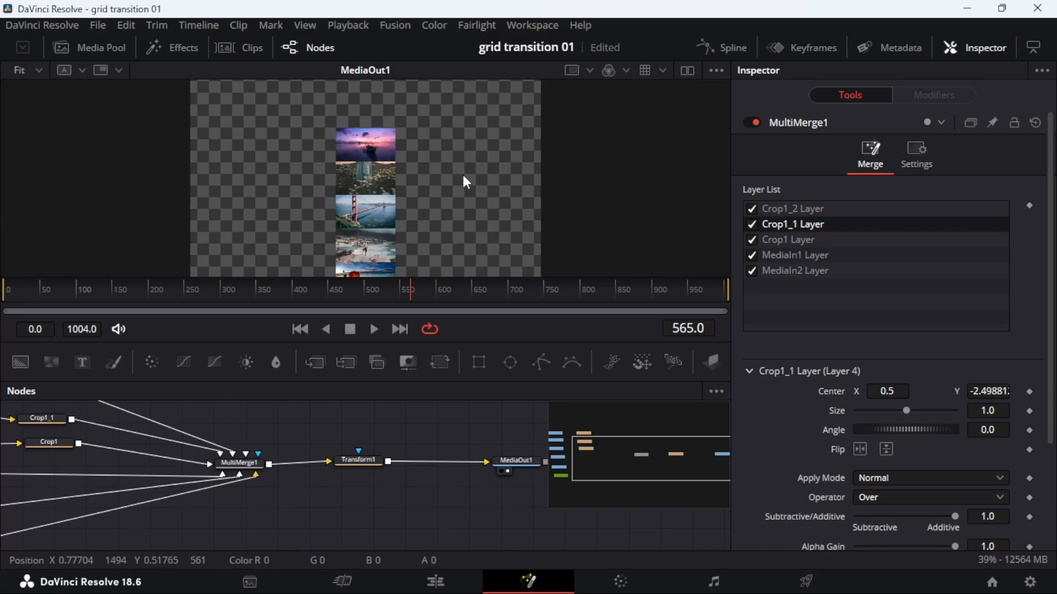
left_click_drag(439, 227, 460, 214)
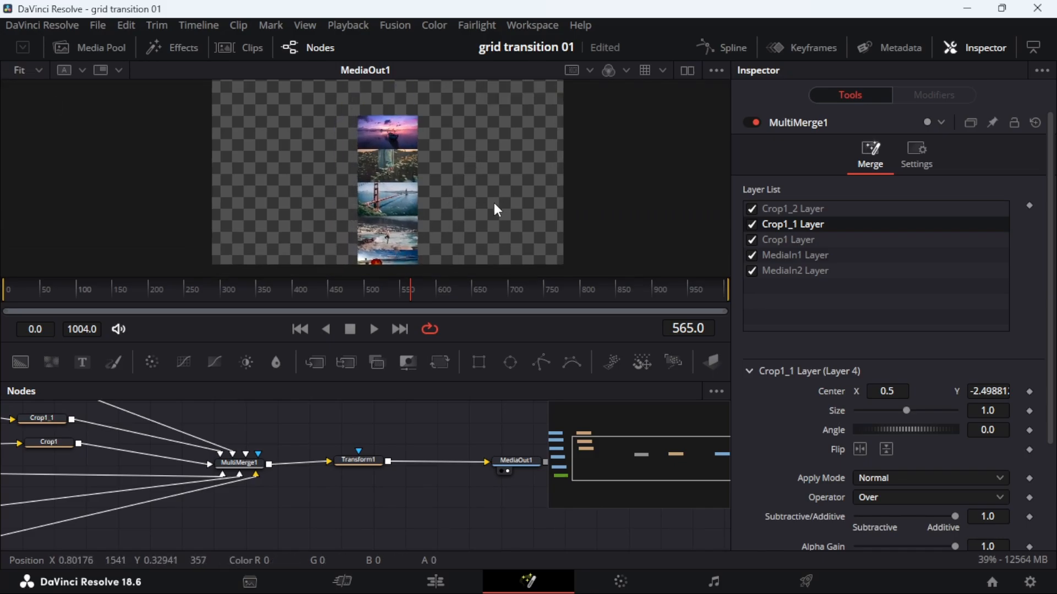
Set the Transform1 node's Size to 0.34 and move the stack straight up to about Center Y 1.151.
left_click(358, 461)
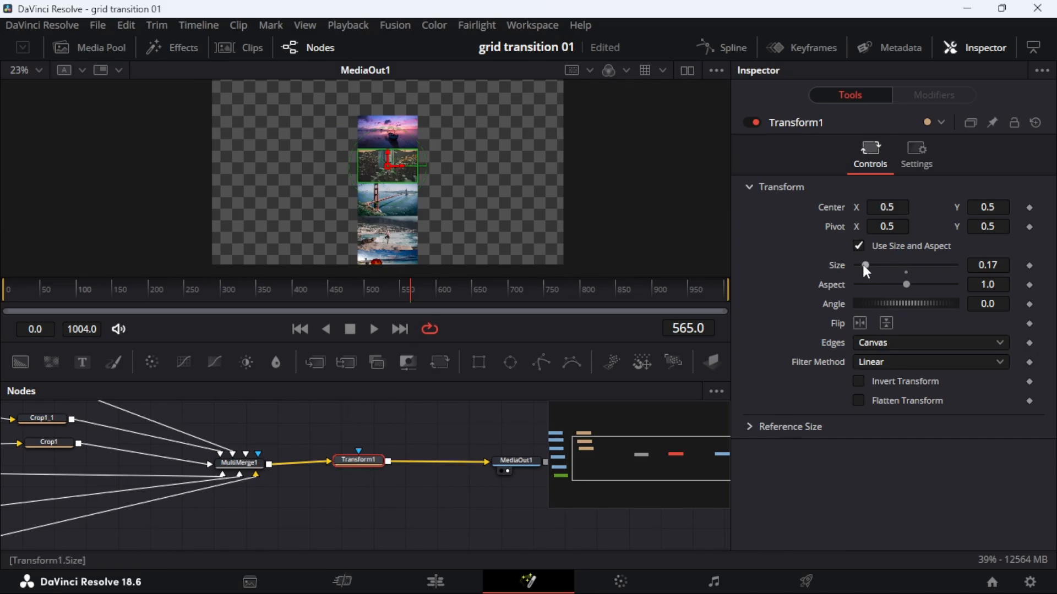
mouse_move(863, 265)
left_mouse_down()
mouse_move(872, 275)
mouse_move(872, 263)
left_mouse_up()
mouse_move(424, 175)
left_mouse_down()
mouse_move(437, 218)
mouse_move(428, 195)
left_mouse_up()
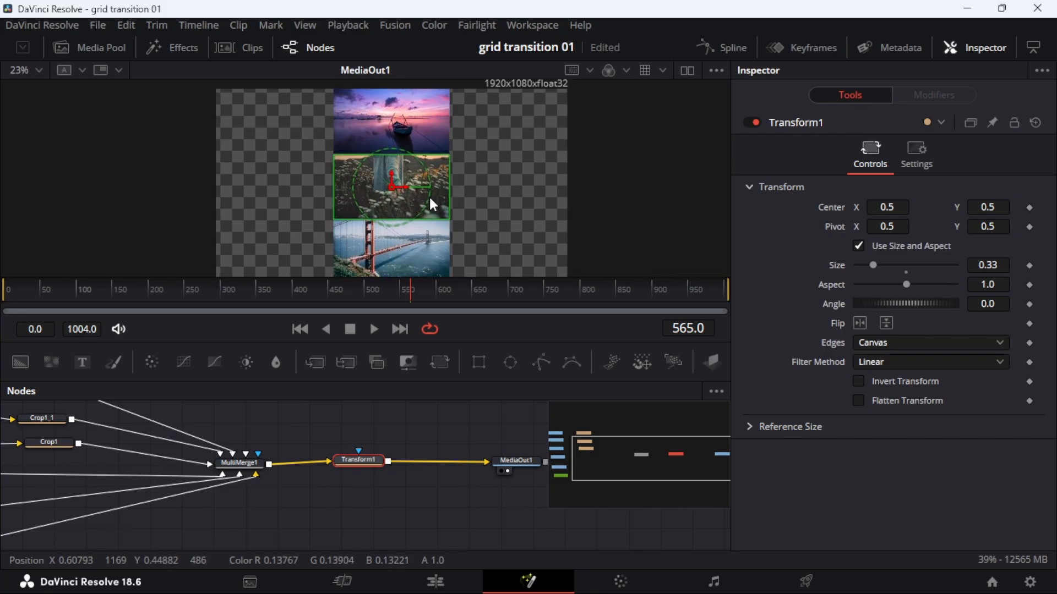
left_click_drag(873, 265, 876, 266)
left_click_drag(613, 228, 609, 214)
left_click_drag(389, 172, 406, 35)
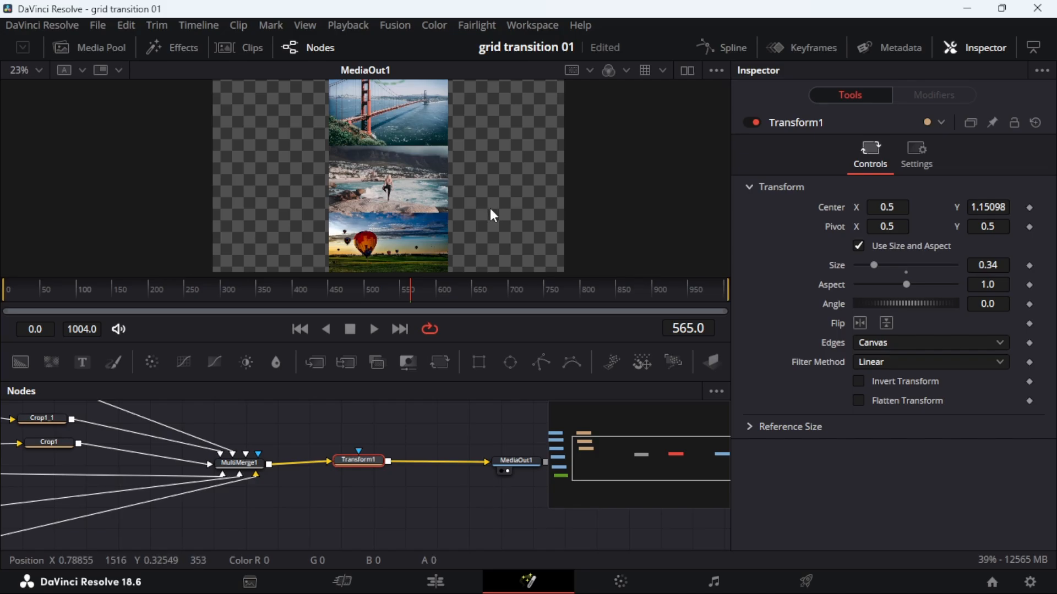
Widen the gap between the nodes by moving Transform1 closer to MediaOut1 and MultiMerge1 closer to its input nodes.
mouse_move(367, 464)
left_mouse_down()
mouse_move(398, 467)
mouse_move(385, 470)
left_mouse_up()
left_click_drag(246, 468, 214, 468)
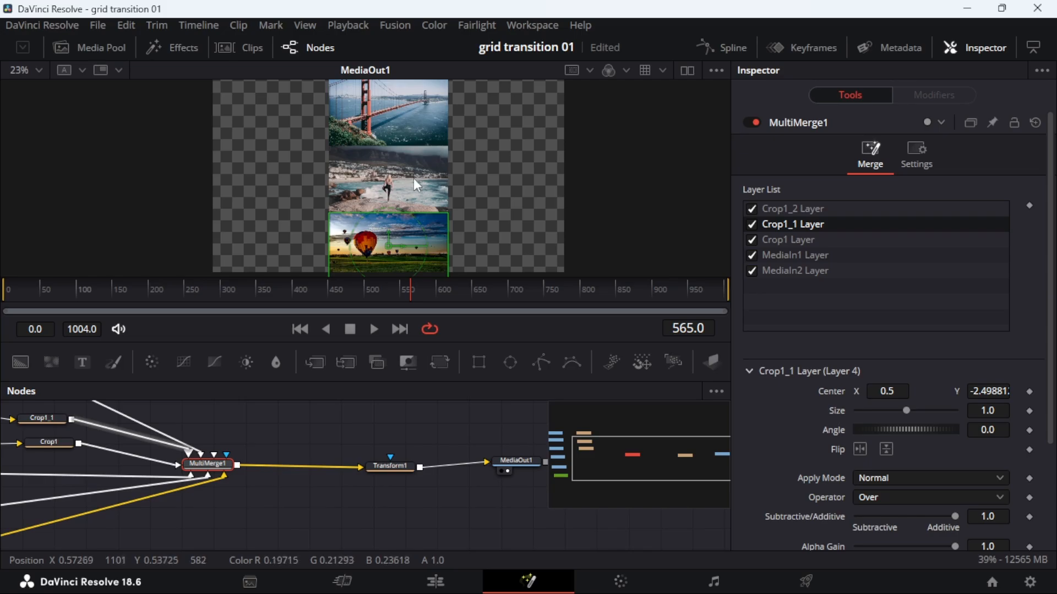
mouse_move(394, 474)
left_mouse_down()
mouse_move(383, 469)
mouse_move(405, 454)
mouse_move(403, 464)
left_mouse_up()
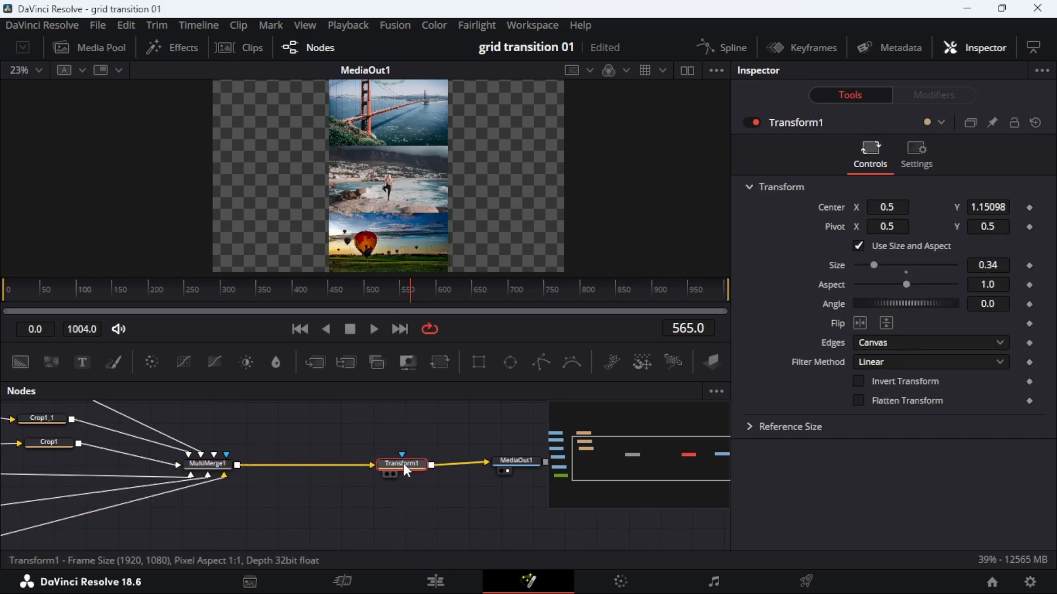
left_click_drag(252, 427, 408, 453)
left_click_drag(362, 487, 324, 489)
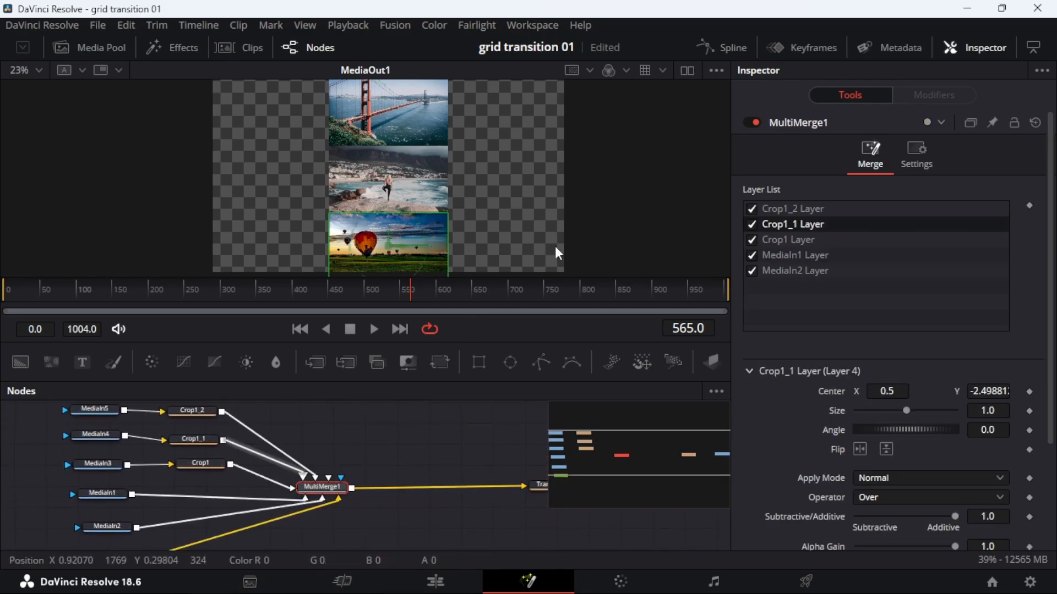
Set the Transform1 node's Size to 0.5.
left_click(791, 208)
left_click_drag(487, 150, 441, 152)
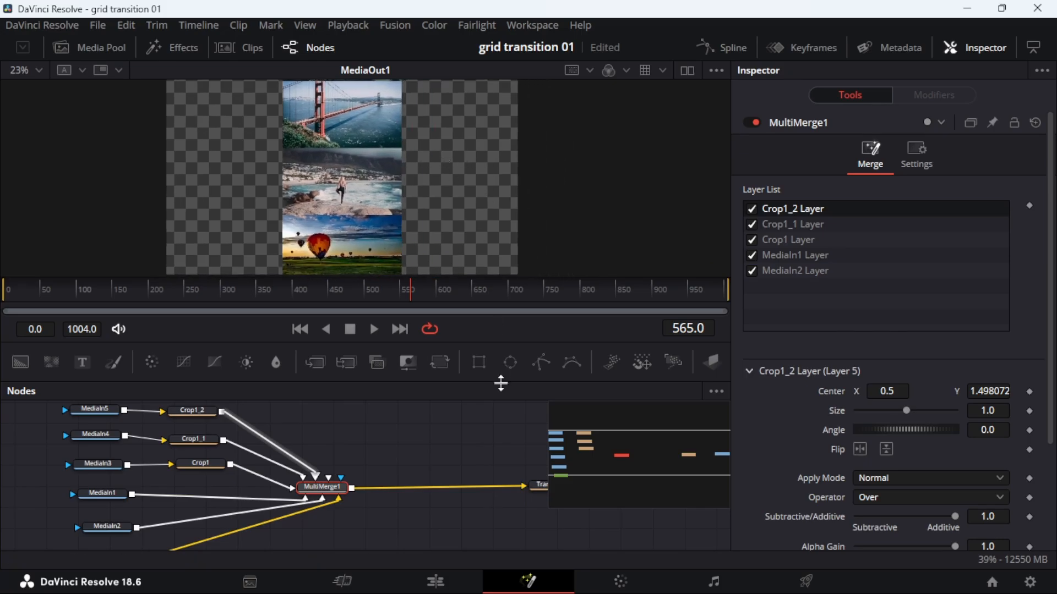
left_click_drag(490, 466, 480, 473)
left_click(485, 473)
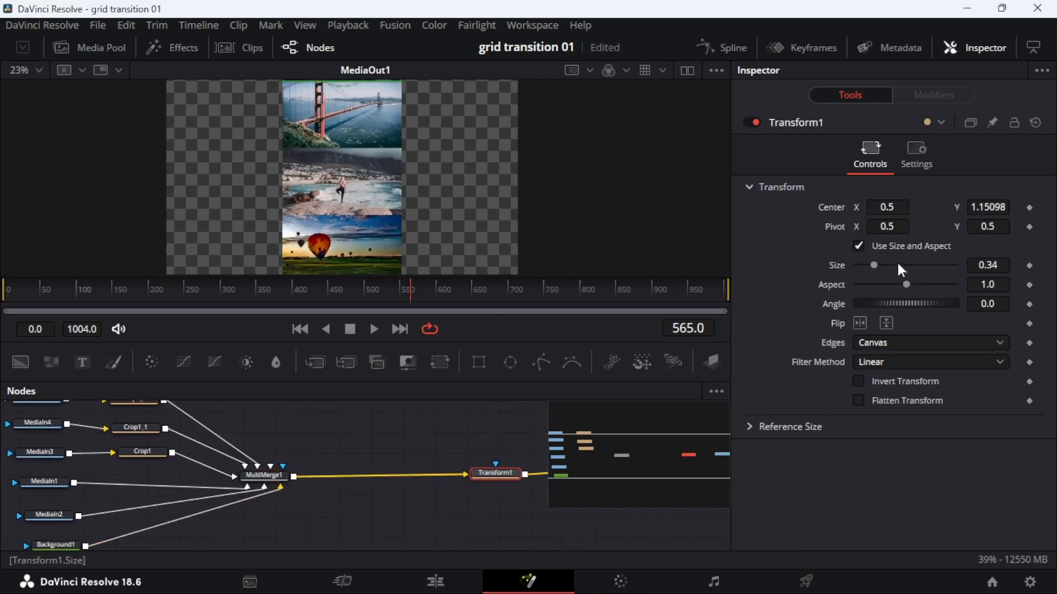
left_click_drag(872, 263, 872, 266)
left_click(981, 266)
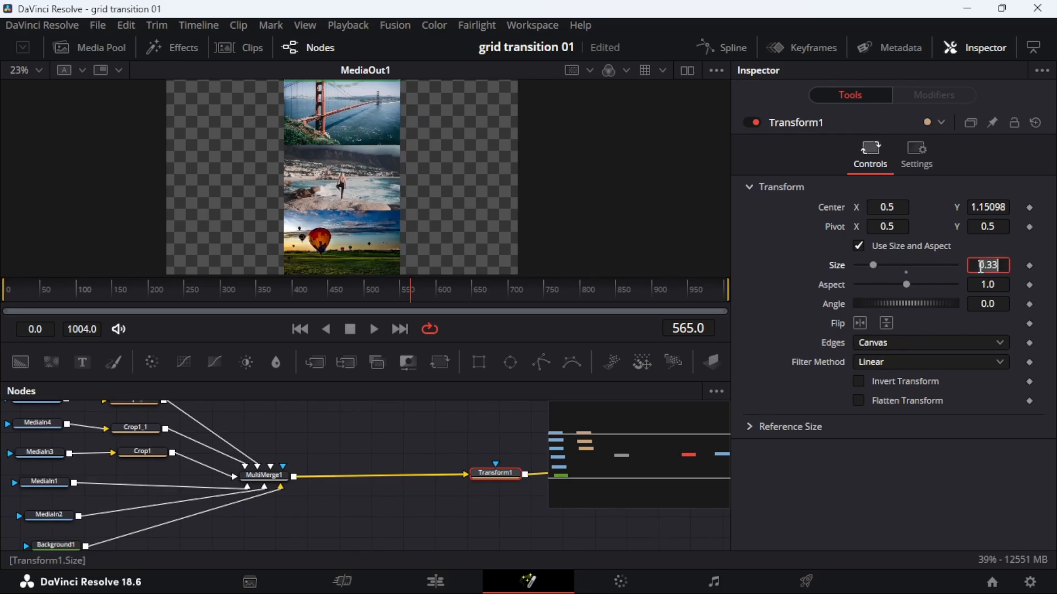
type("0.5")
key("Return")
Try sliding the whole photo stack up and down through the Transform1 node's Center Y value.
left_click_drag(983, 208, 1038, 208)
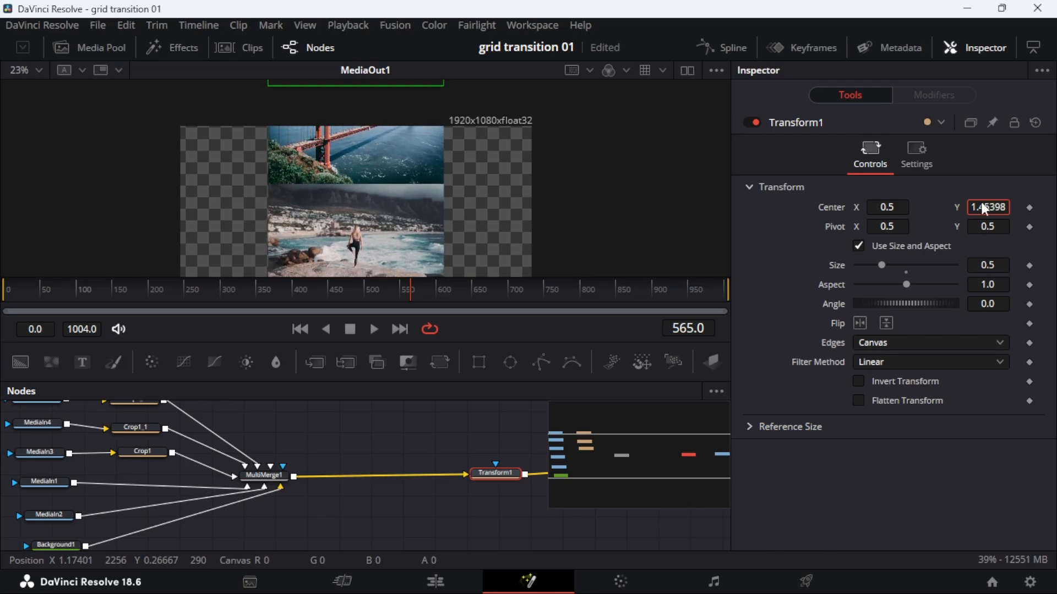
left_click_drag(377, 168, 362, 61)
left_click_drag(368, 153, 366, 231)
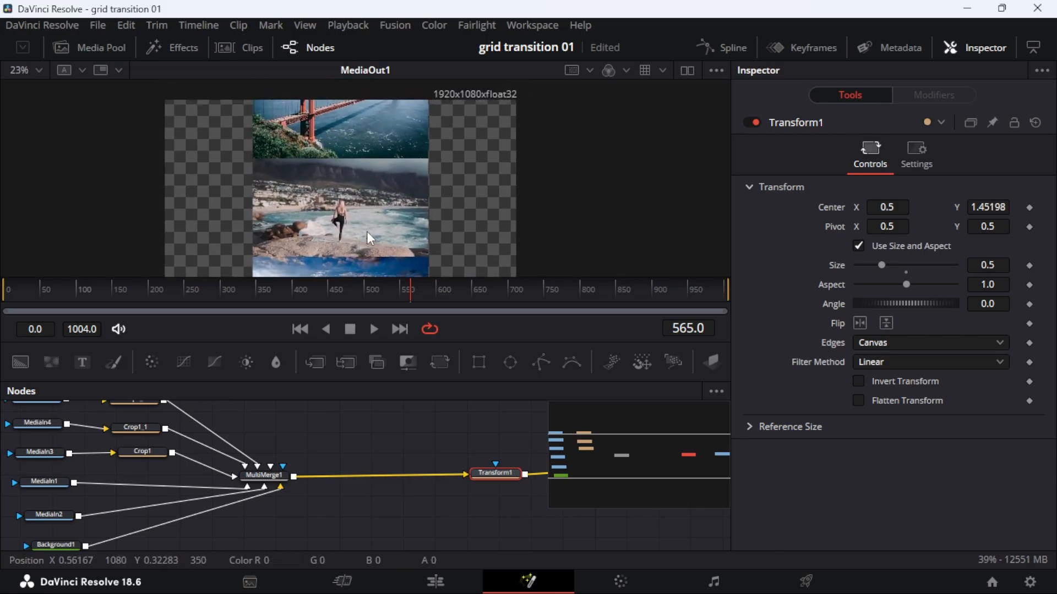
left_click_drag(976, 210, 844, 202)
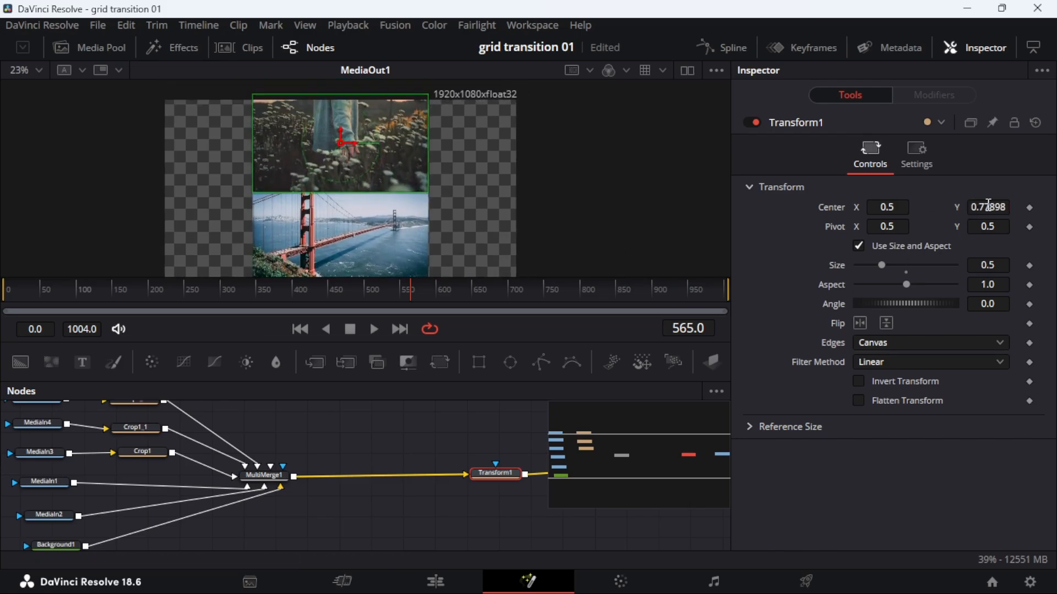
Reset the Transform1 node's Center to its default and set its Size to 0.2.
right_click(842, 202)
left_click(897, 365)
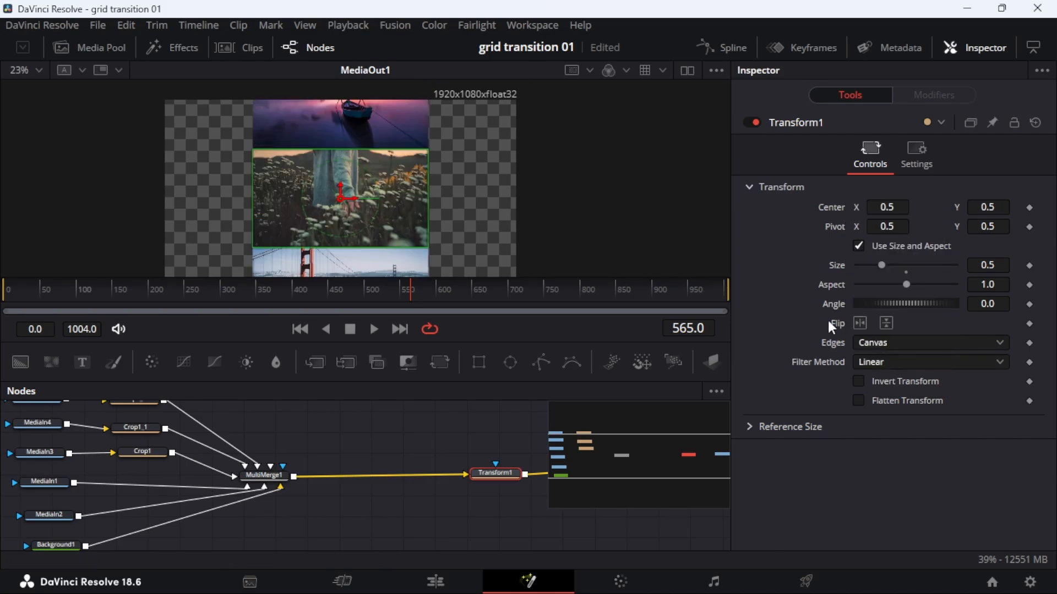
left_click_drag(881, 265, 867, 263)
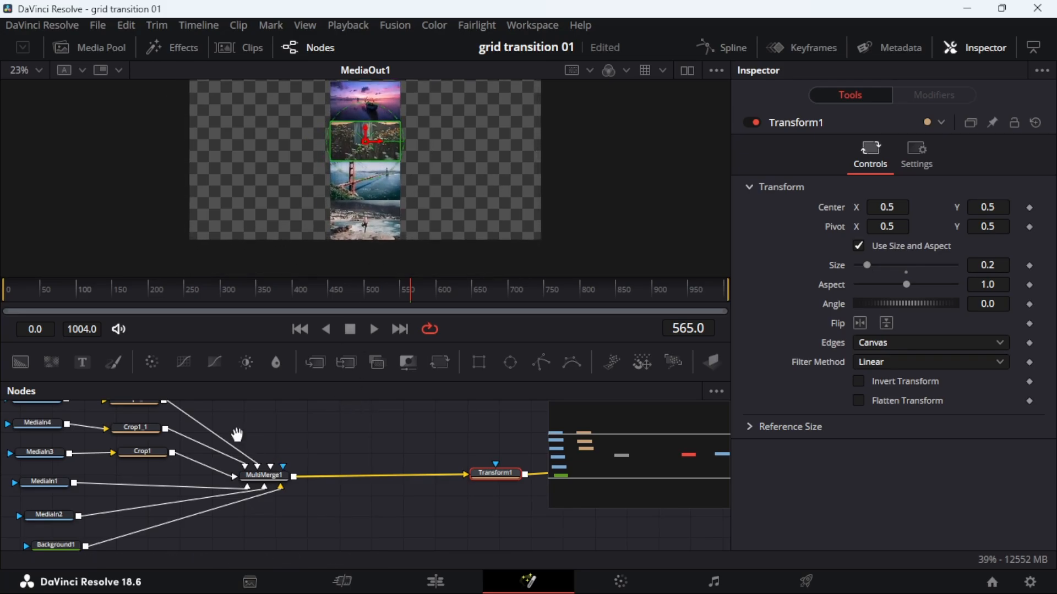
Move MultiMerge1 closer to its input nodes and insert a new Transform node between it and Transform1.
left_click_drag(237, 434, 360, 396)
left_click_drag(435, 516, 50, 430)
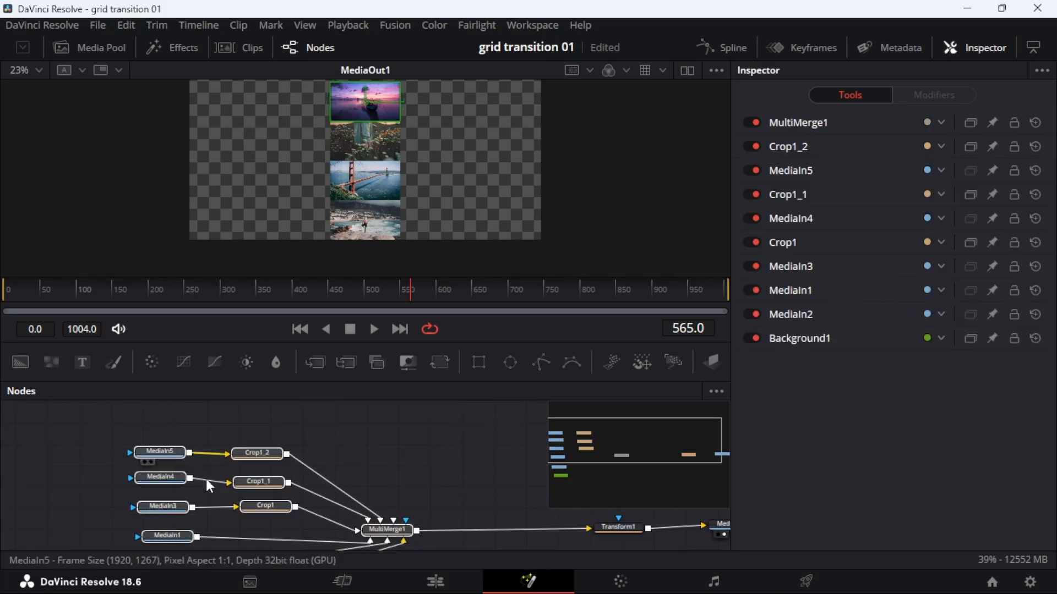
left_click_drag(393, 507, 348, 412)
left_click_drag(413, 453, 363, 474)
left_click(272, 461)
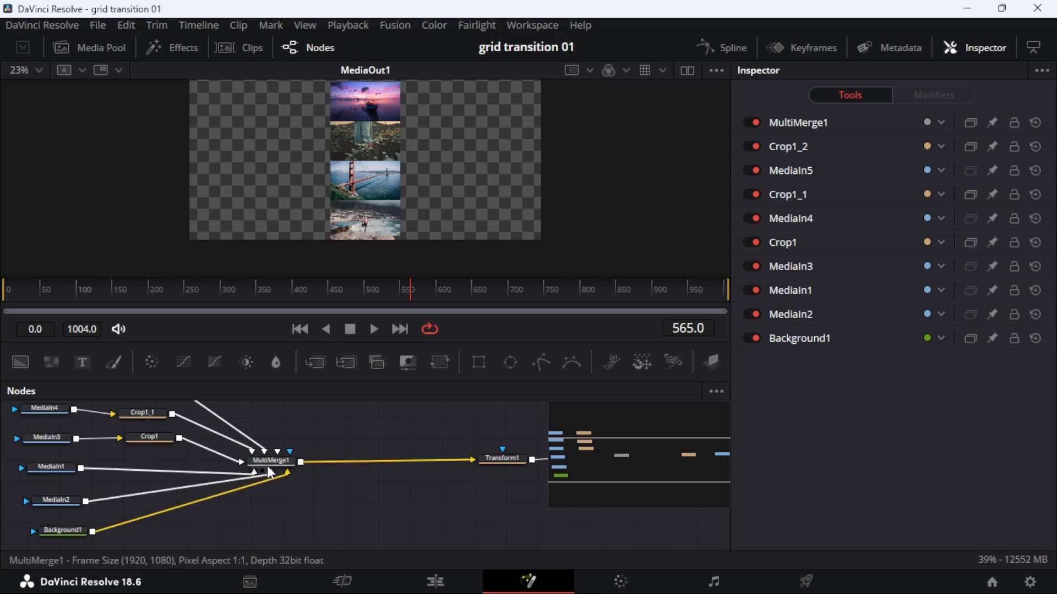
left_click_drag(271, 461, 236, 463)
left_click_drag(306, 422, 424, 524)
left_click_drag(439, 362, 331, 464)
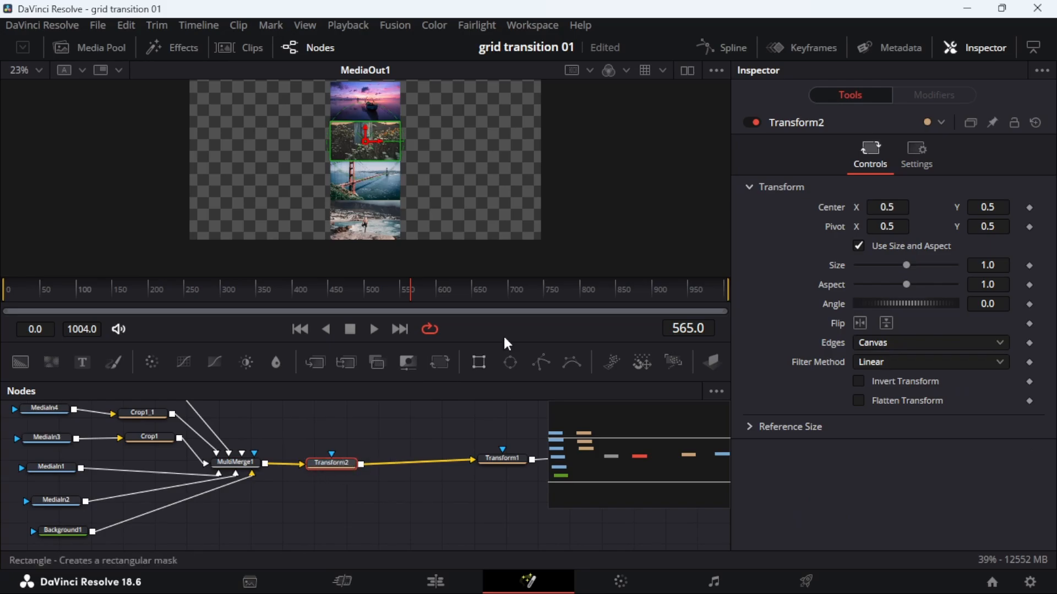
Try shifting the stack vertically with Transform2's Center Y and undo the change.
left_click_drag(969, 212, 994, 208)
key("ctrl+z")
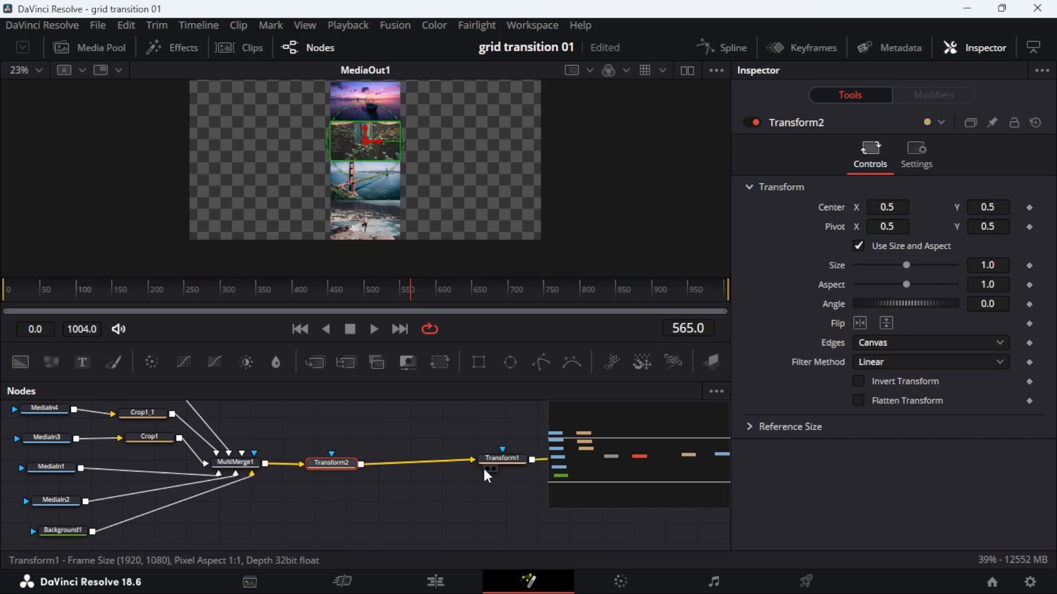
left_click_drag(366, 519, 11, 394)
left_click(515, 466)
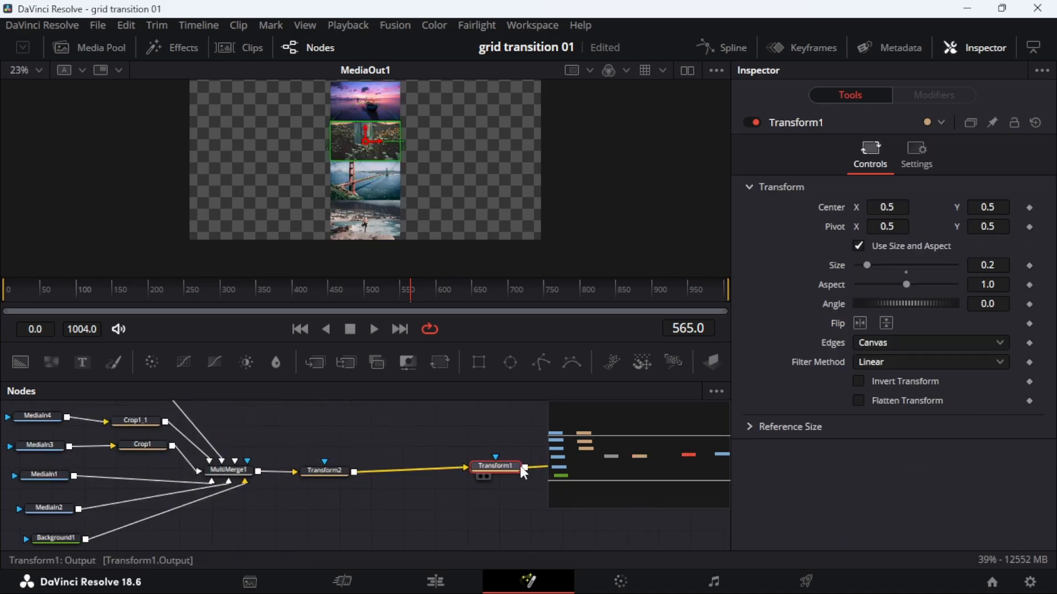
left_click(331, 469)
left_click_drag(371, 539, 35, 380)
left_click(430, 520)
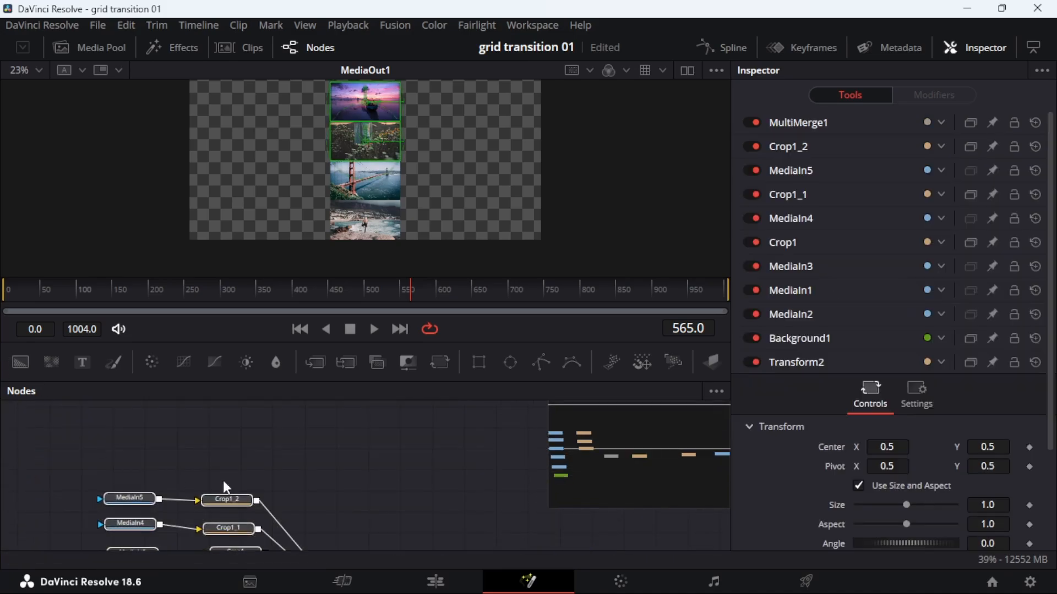
left_click_drag(317, 478, 315, 374)
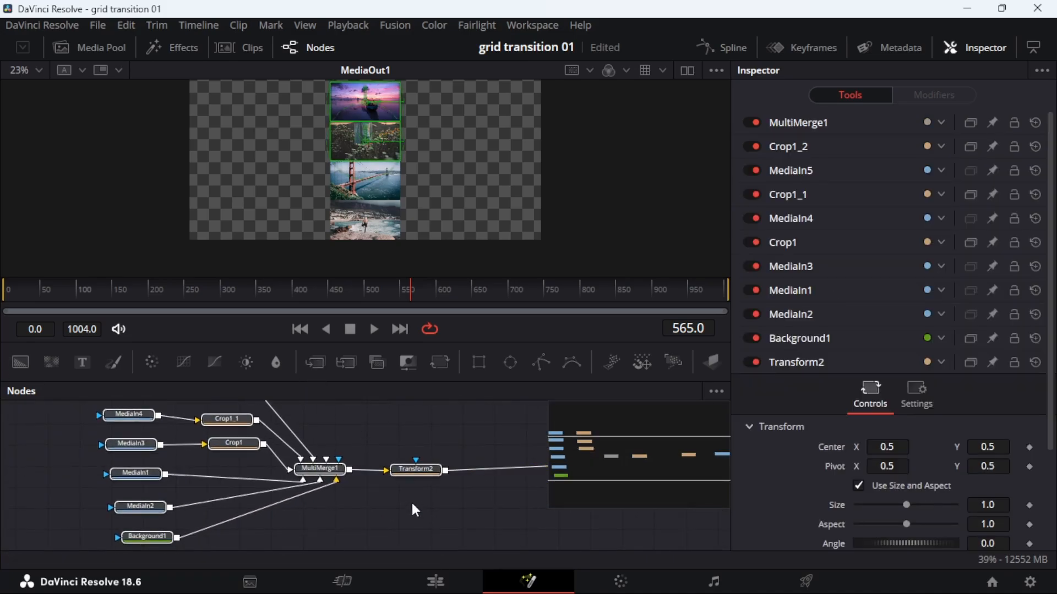
left_click(411, 523)
Group MultiMerge1 with all its media, crop and background nodes, without Transform2, and place the group just before Transform2.
left_click_drag(373, 542, 42, 381)
left_click_drag(341, 507, 360, 436)
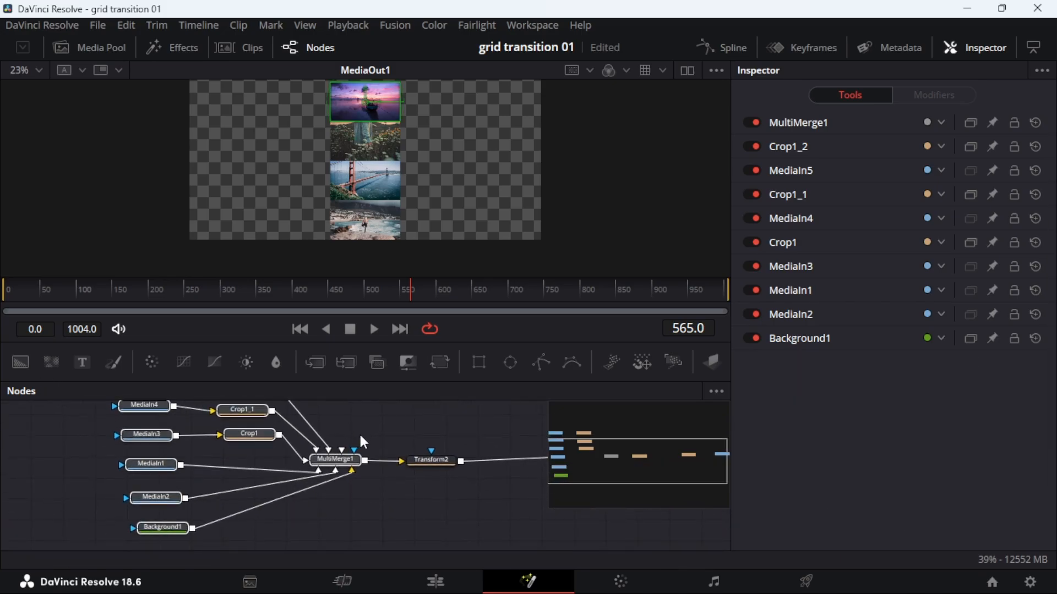
key("ctrl+g")
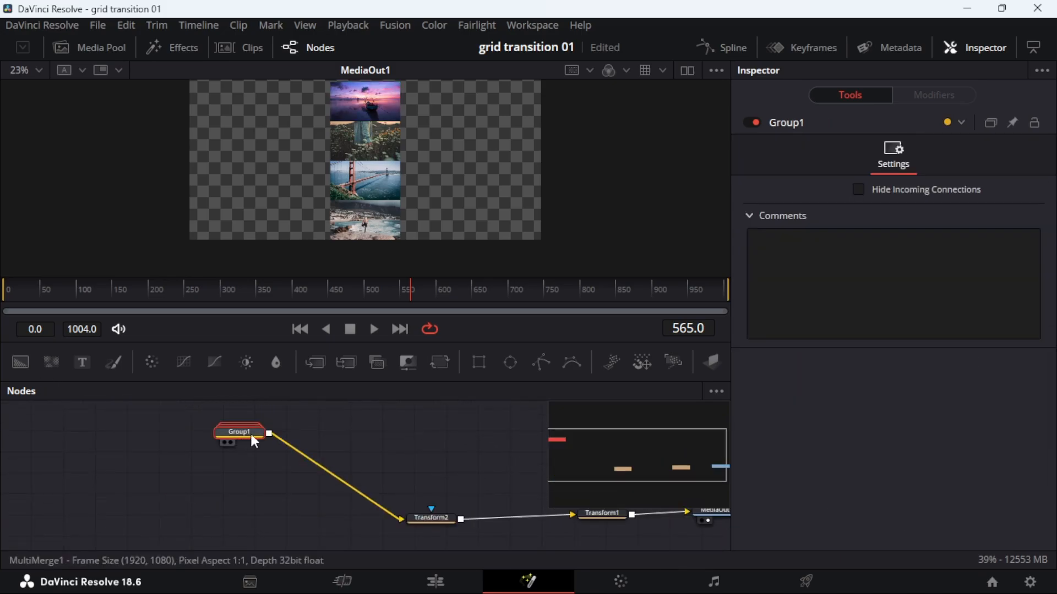
left_click_drag(252, 432, 352, 536)
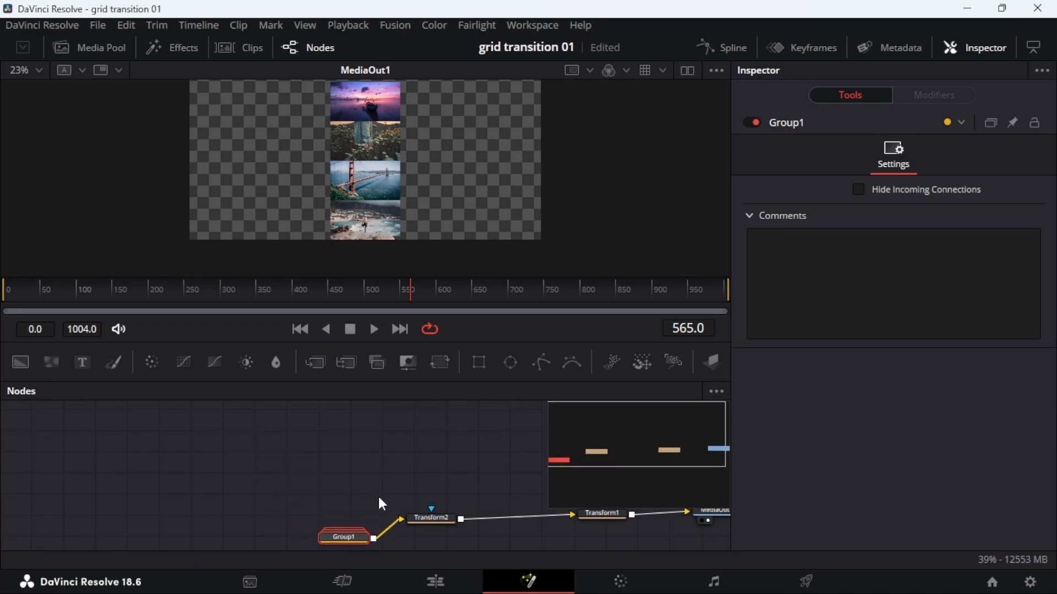
Expand the new group to check the nodes inside it and collapse it again.
scroll(368, 490, "down", 2)
left_click(361, 480)
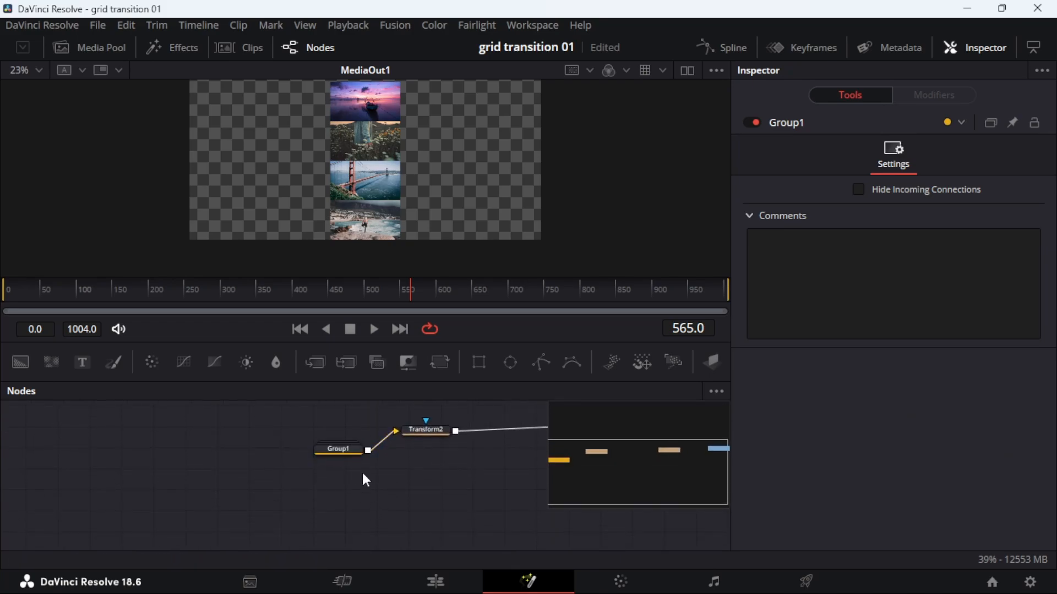
double_click(341, 450)
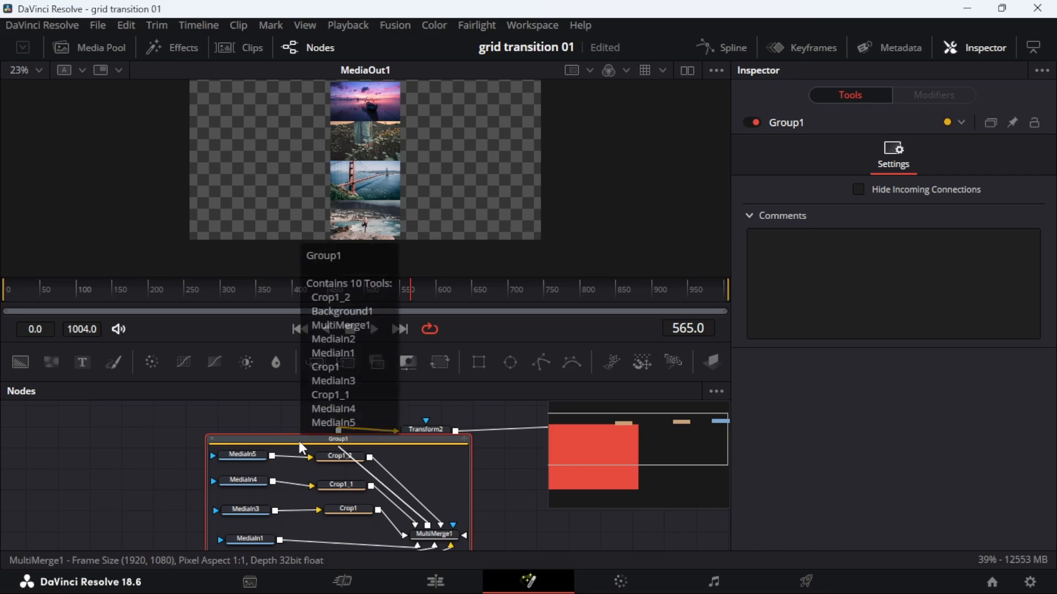
left_click(212, 439)
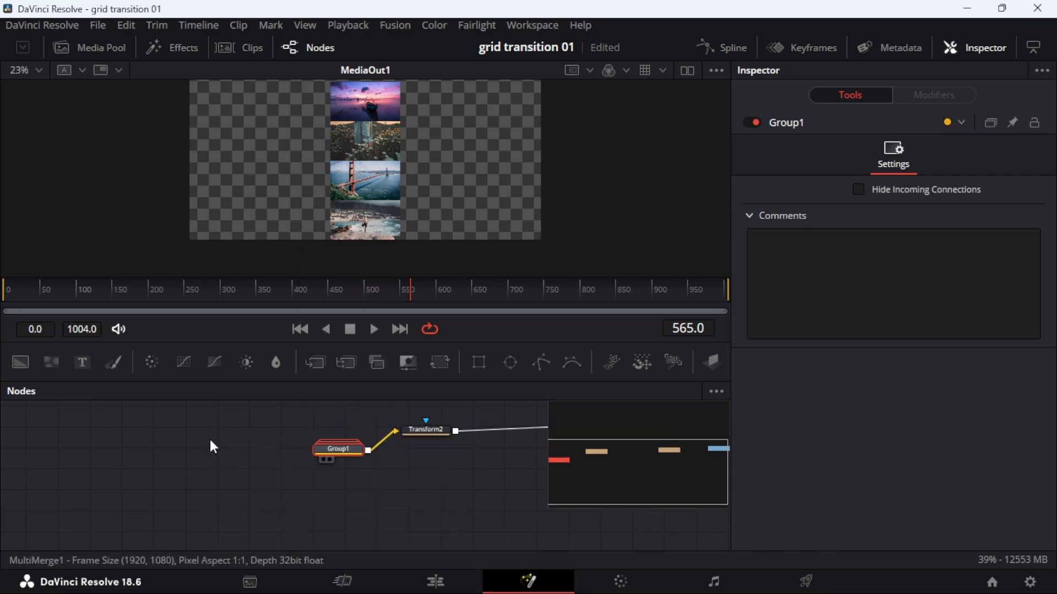
Arrange Group1 and Transform2 side by side in a row, with Transform1 at a distance after them.
left_click_drag(362, 454, 276, 453)
left_click_drag(426, 433, 275, 494)
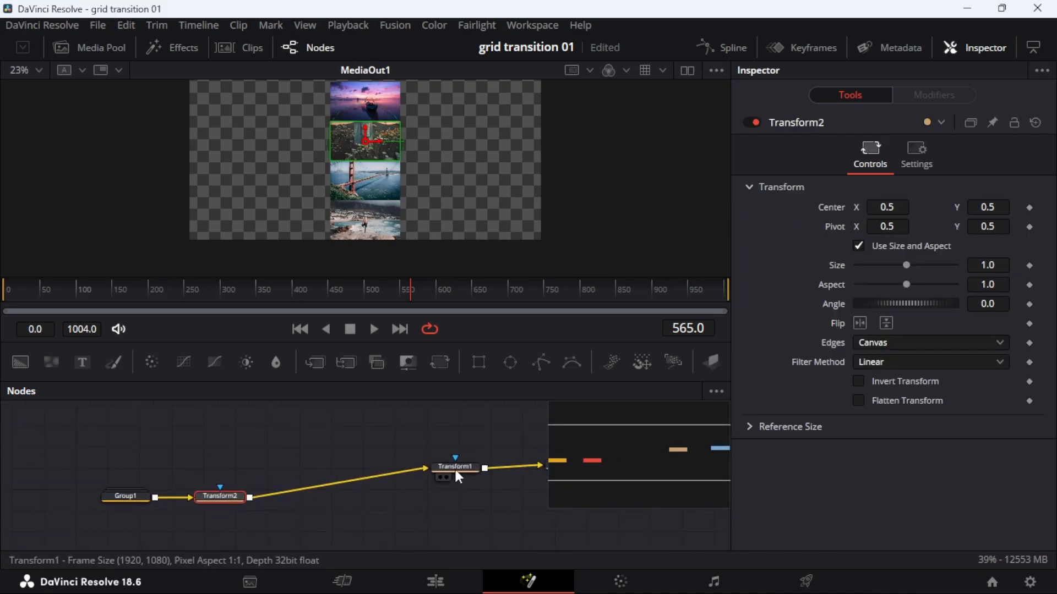
left_click_drag(454, 468, 412, 486)
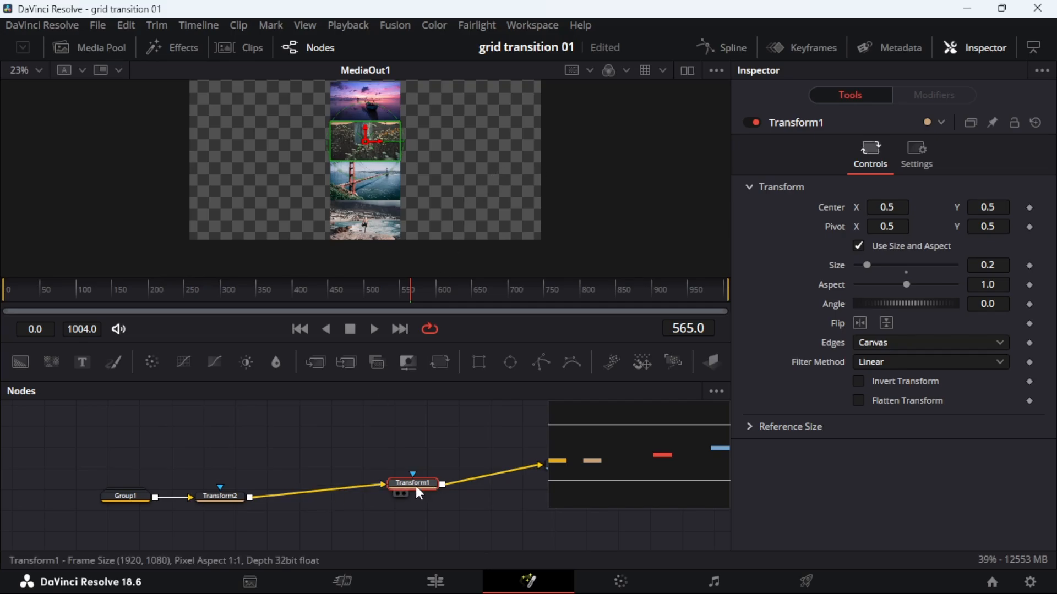
left_click_drag(415, 486, 410, 488)
left_click_drag(282, 465, 362, 484)
left_click(271, 445)
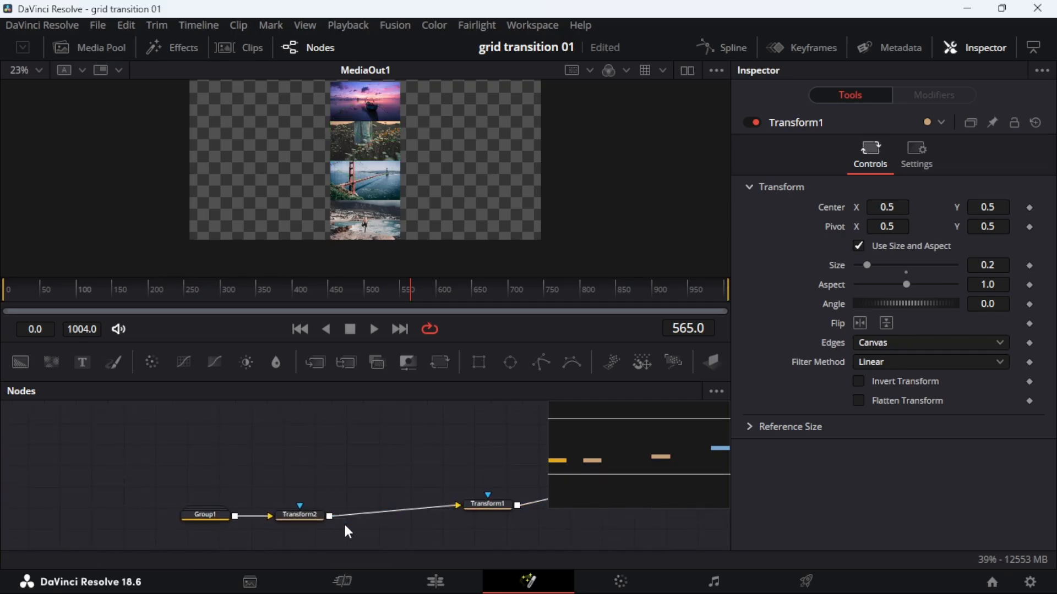
Add the pexels-clifo, pexels-dan, pexels-fma, pexels-fran and pexels-garo photos from the media pool to the node graph.
left_click(88, 44)
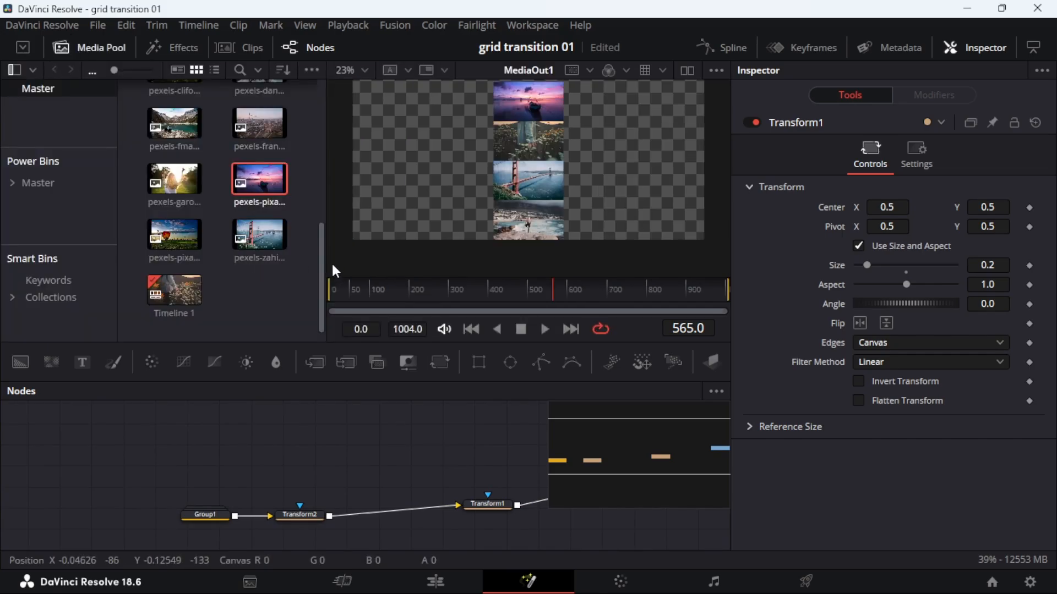
left_click_drag(322, 252, 316, 197)
left_click(160, 289)
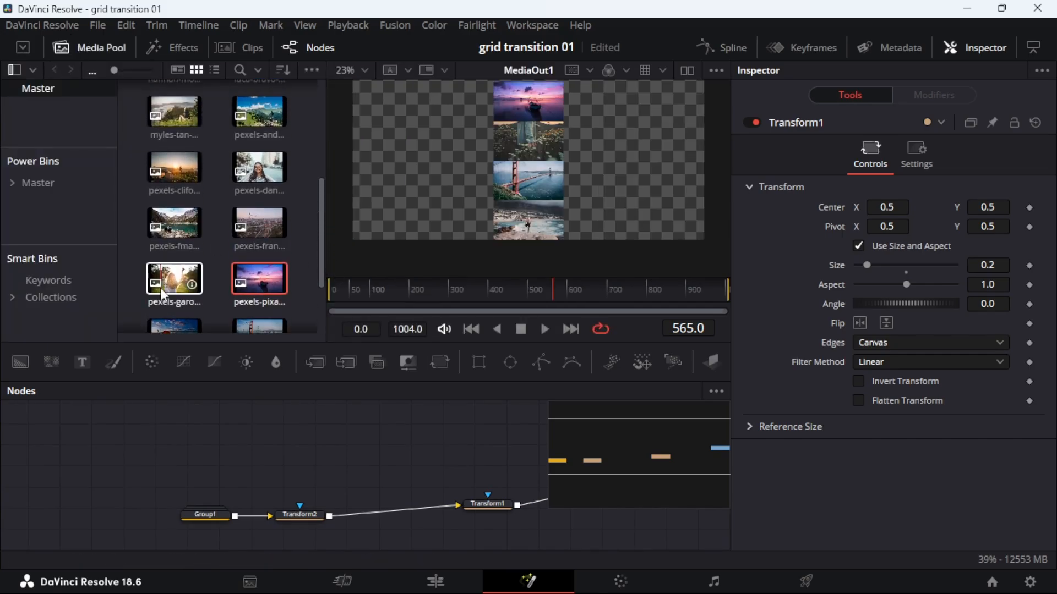
left_click(198, 231, "ctrl")
left_click(263, 174, "ctrl")
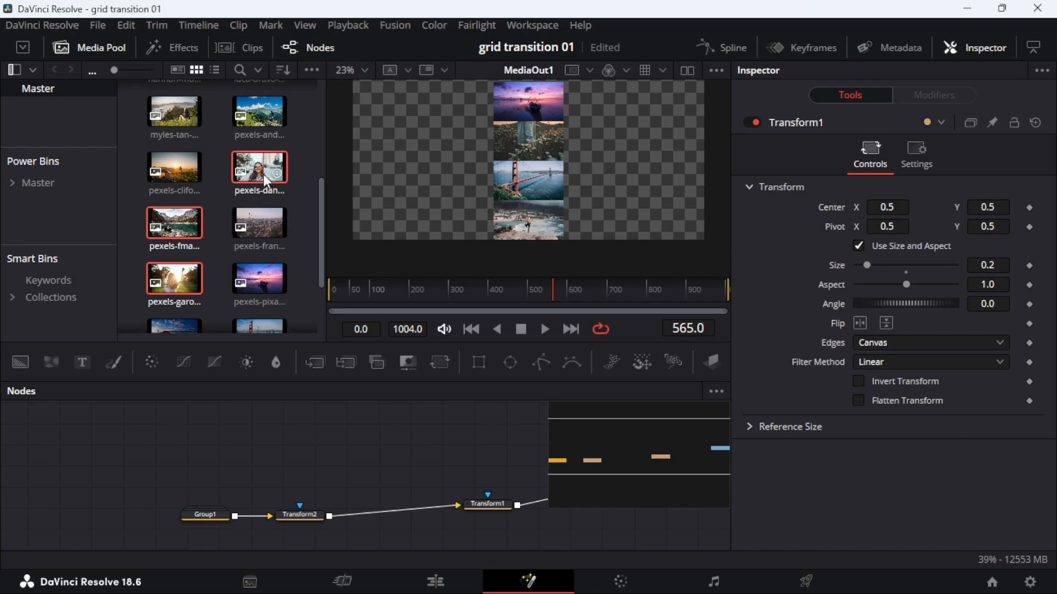
left_click(209, 179, "ctrl")
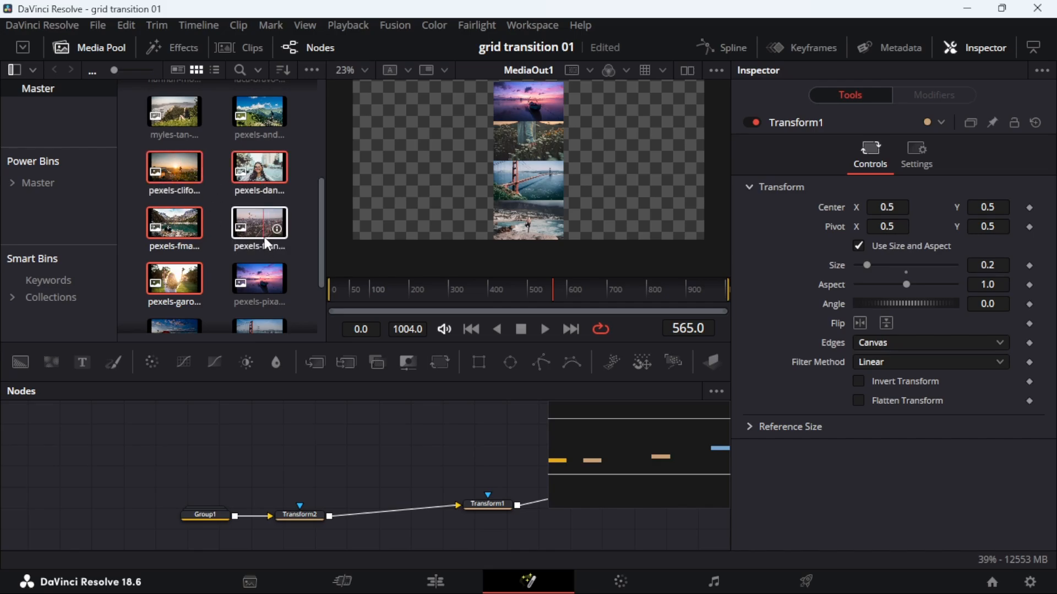
left_click(266, 220, "ctrl")
scroll(323, 218, "up", 1)
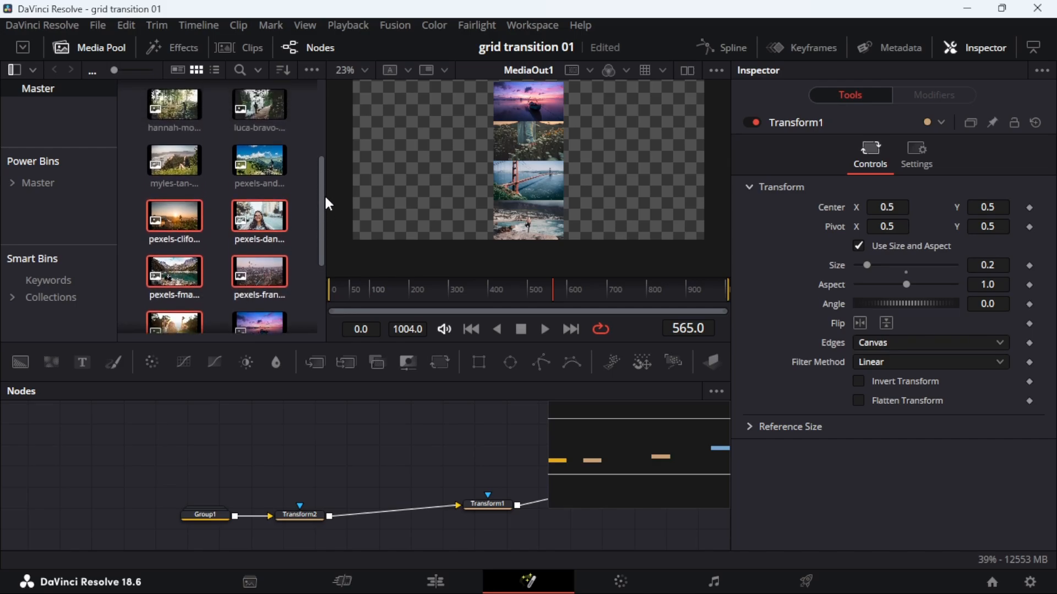
left_click_drag(285, 196, 184, 438)
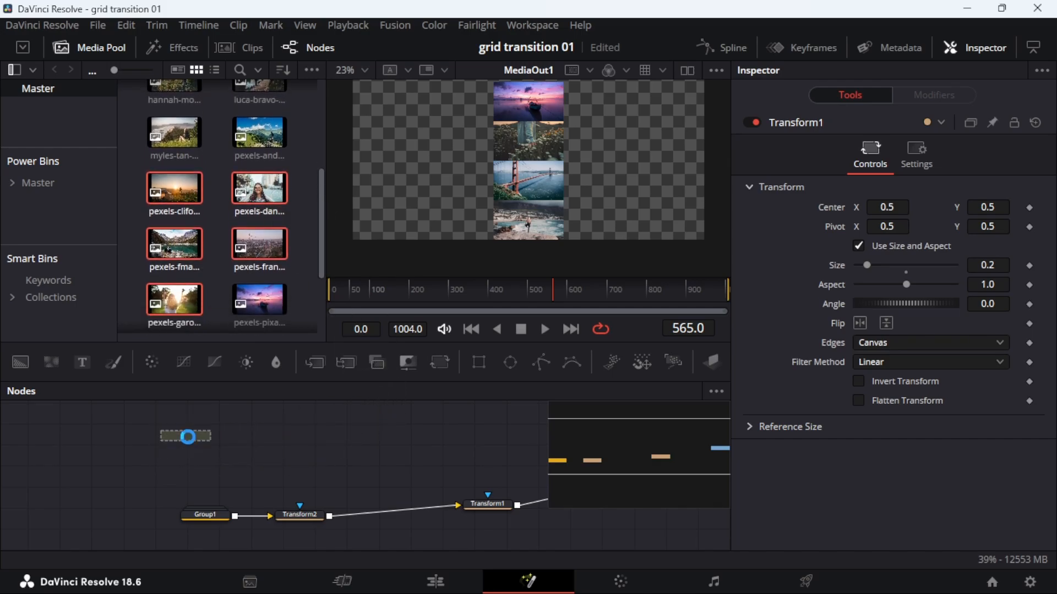
scroll(350, 474, "left", 1)
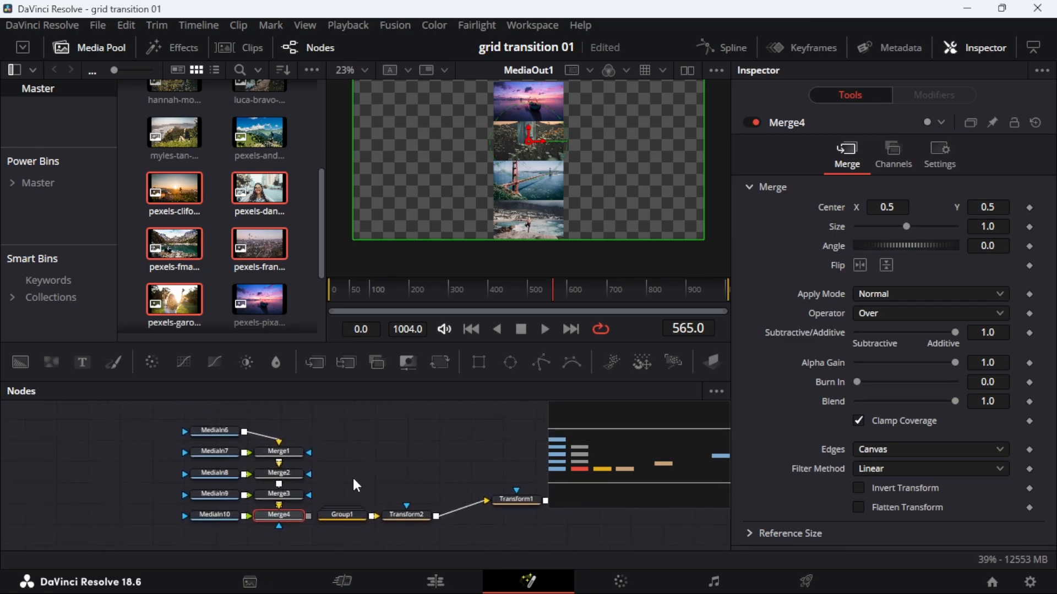
Move the five new media nodes and their merges above Group1 and delete the nodes Merge1 to Merge4.
left_click_drag(268, 538, 179, 422)
left_click_drag(279, 452, 288, 420)
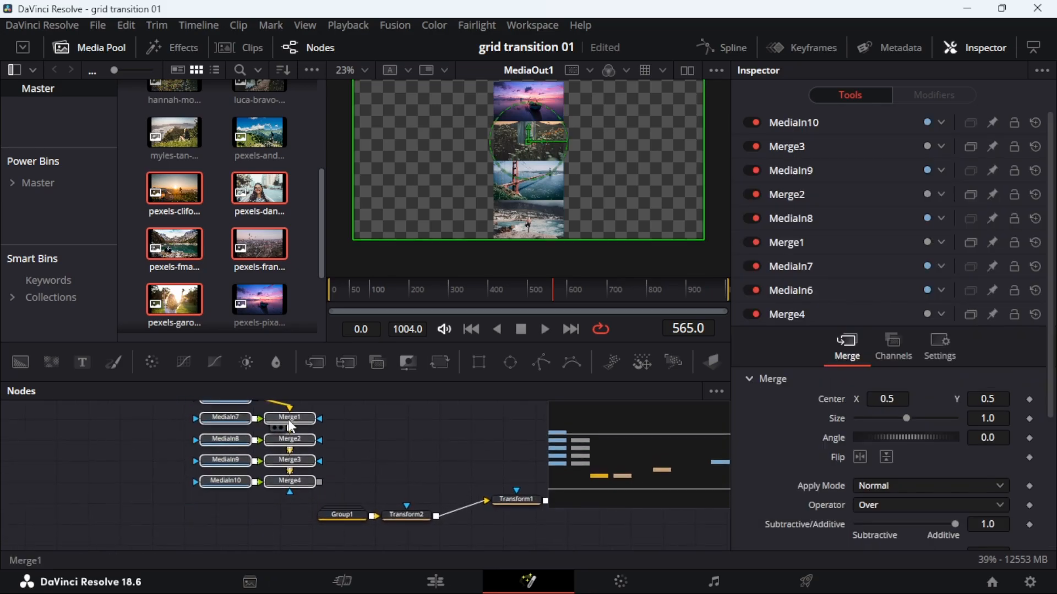
left_click(289, 419)
left_click_drag(373, 468, 245, 426)
key("Delete")
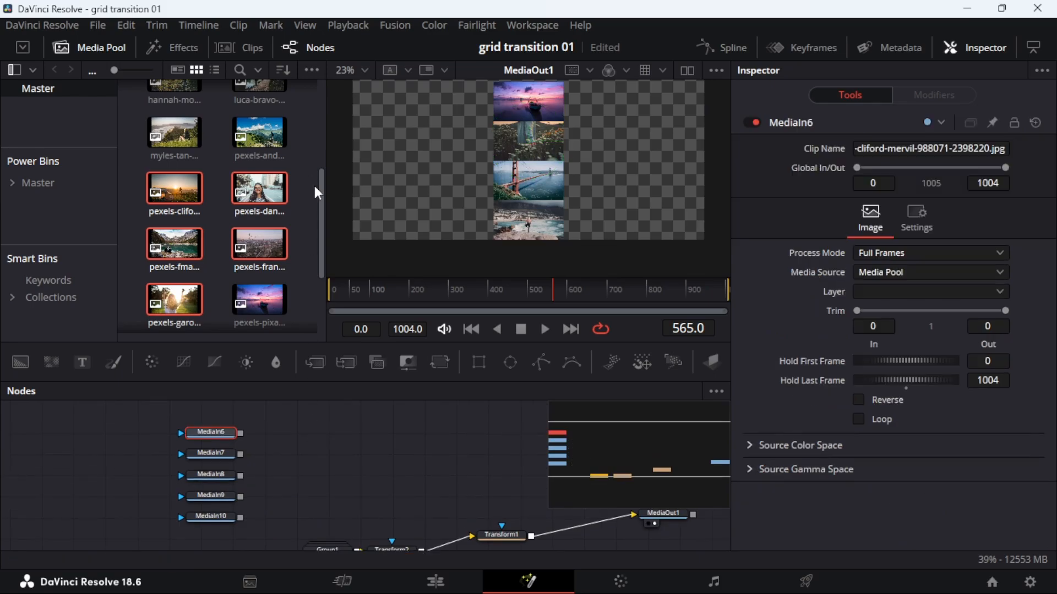
Move Group1 and Transform2 together to directly below the column of new media nodes.
left_click_drag(369, 486, 278, 466)
left_click_drag(200, 486, 353, 533)
left_click_drag(364, 499, 246, 520)
left_click(245, 520)
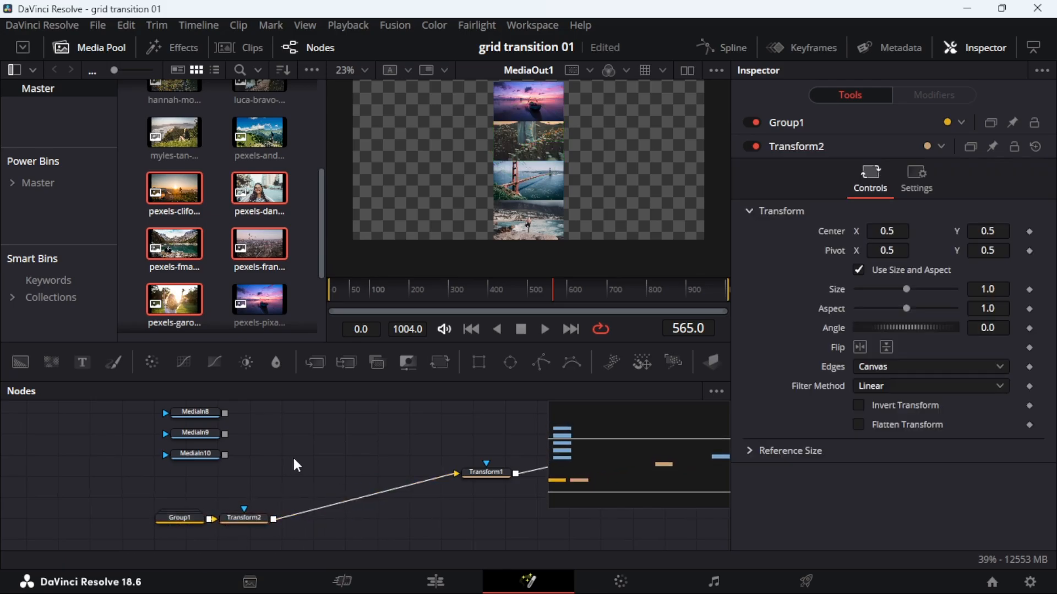
left_click_drag(293, 458, 345, 423)
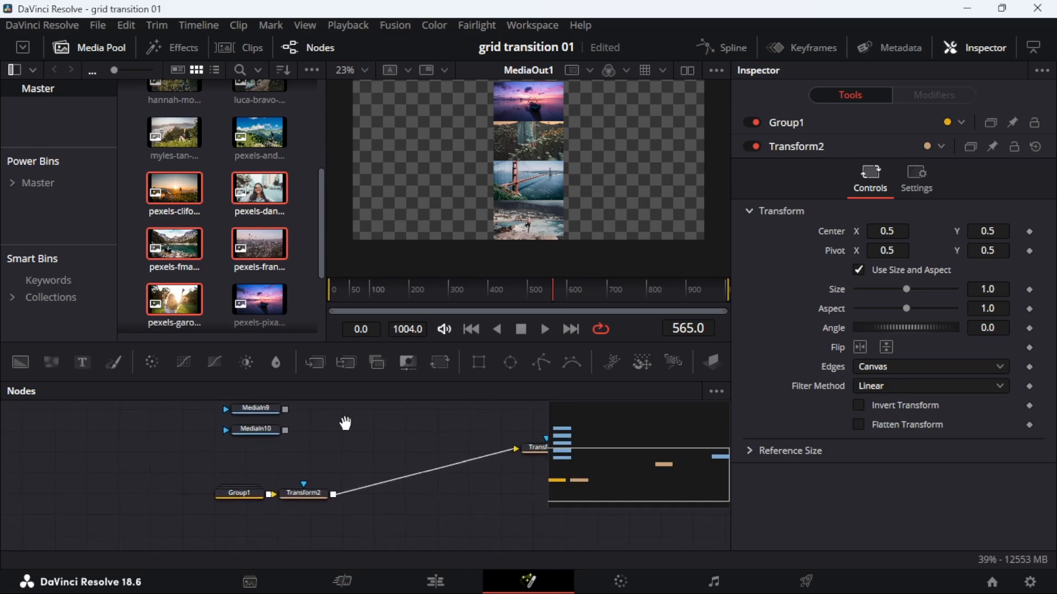
Rename the Group1 node to Center.
left_click(243, 494)
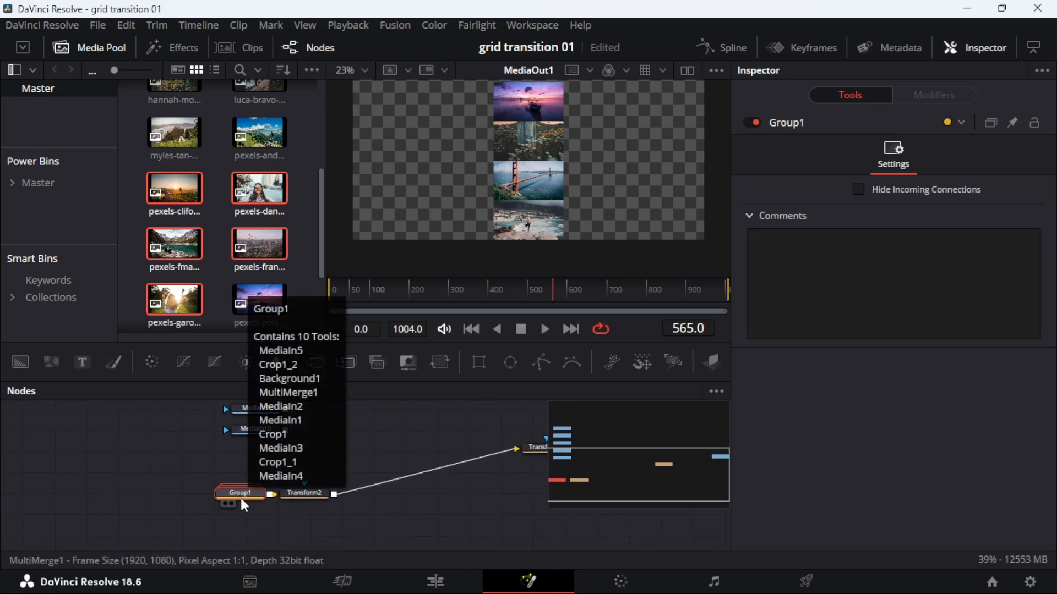
key("F2")
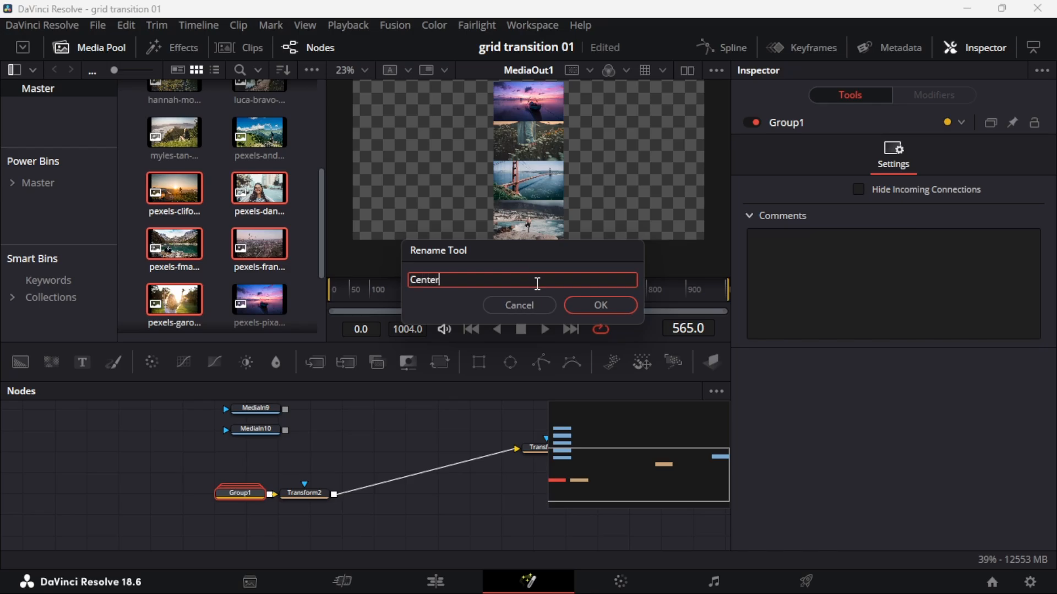
key("Return")
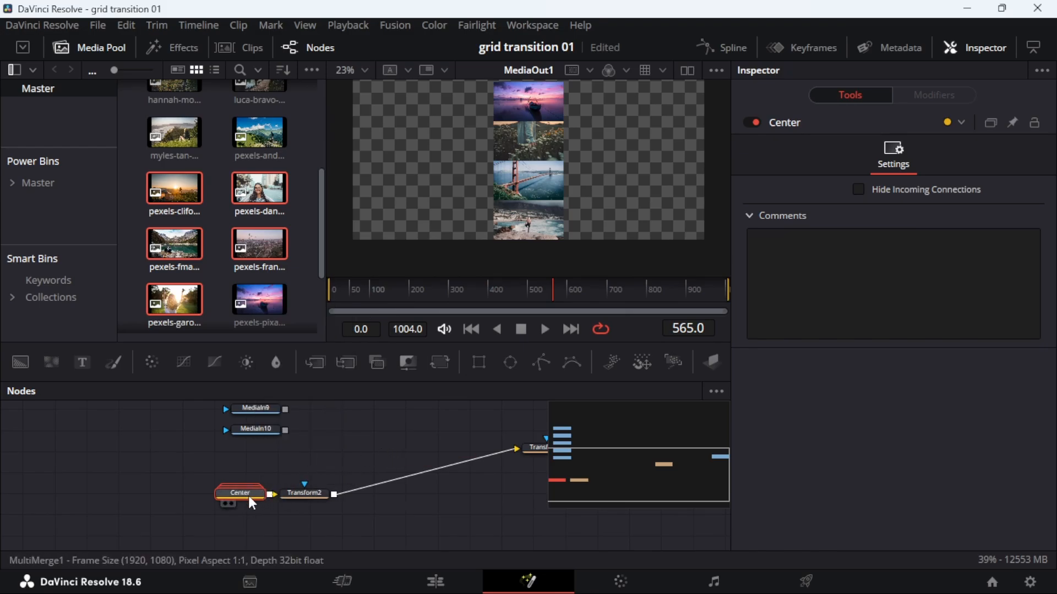
Add an unconnected MultiMerge node beside MediaIn6 to MediaIn10 and move the five media nodes farther away from it.
left_click_drag(352, 436, 215, 413)
left_click_drag(334, 480, 295, 441)
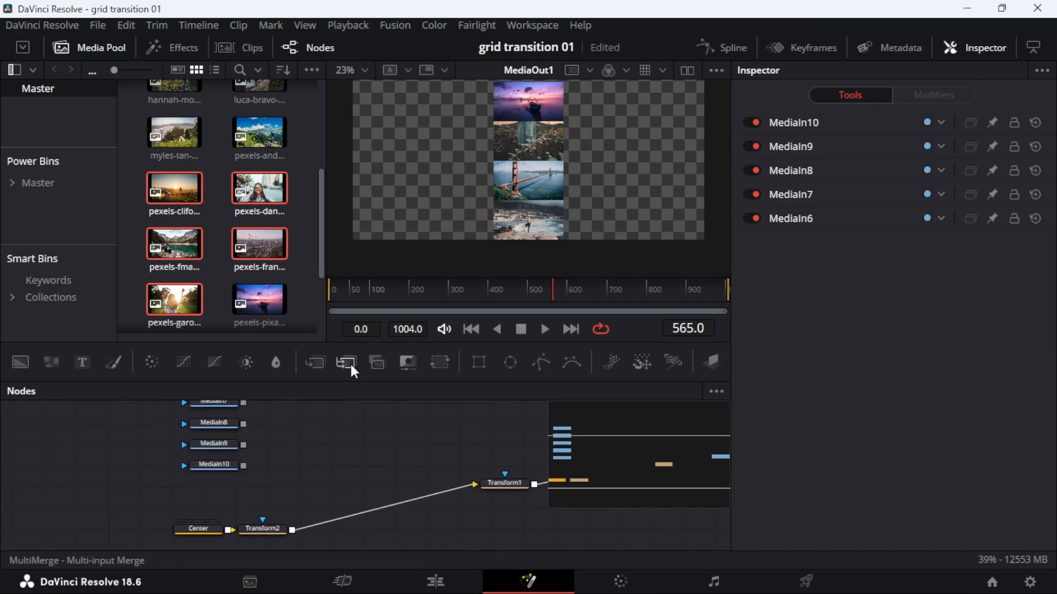
left_click_drag(377, 441, 459, 510)
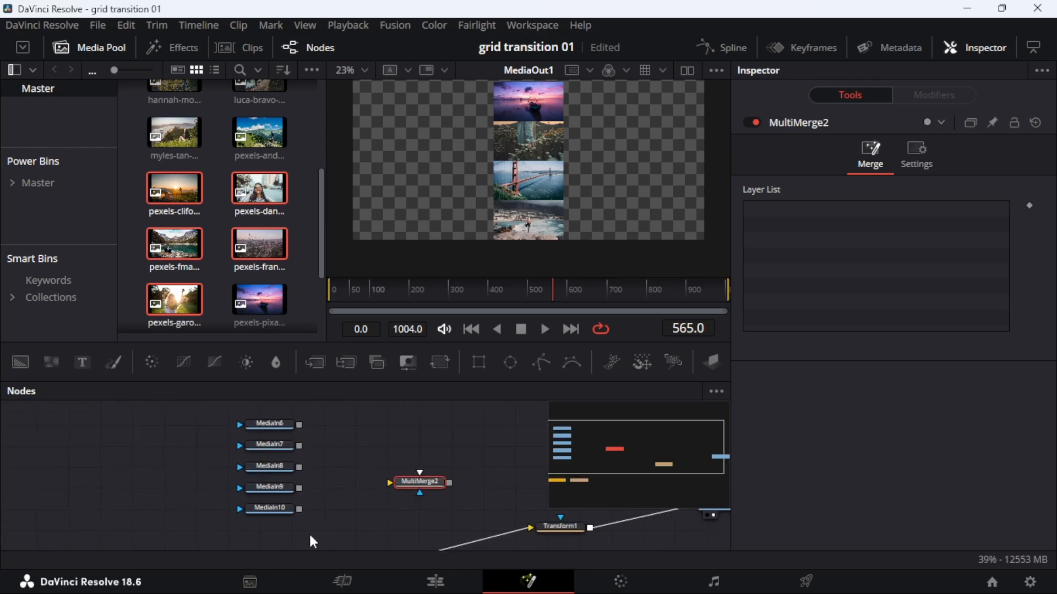
left_click_drag(312, 542, 234, 425)
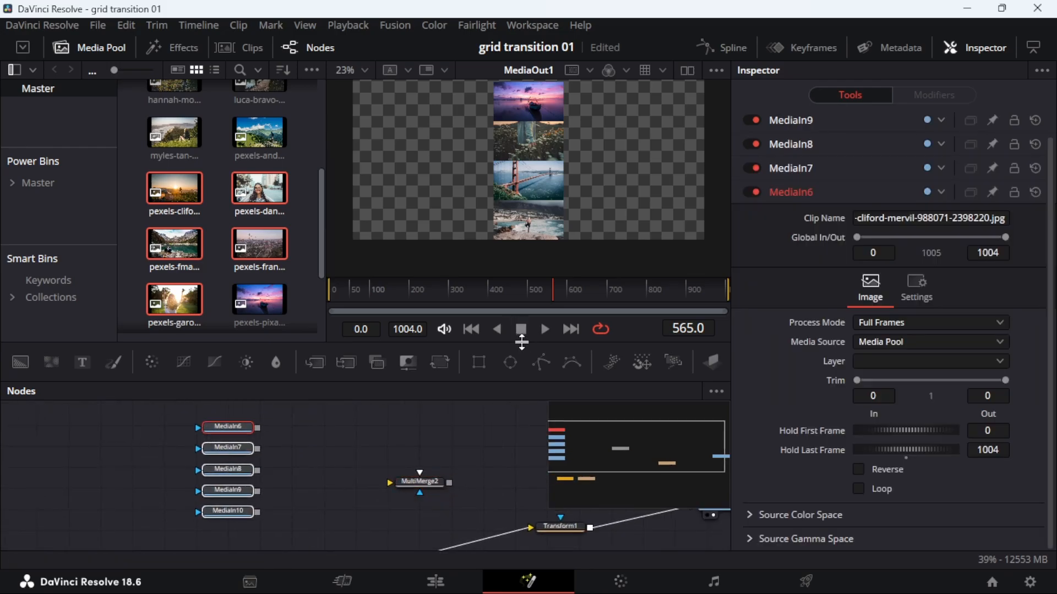
Hide the media pool and enlarge the node graph area, focusing on MediaIn6 to MediaIn10 and MultiMerge2.
left_click_drag(521, 343, 504, 201)
left_click(99, 49)
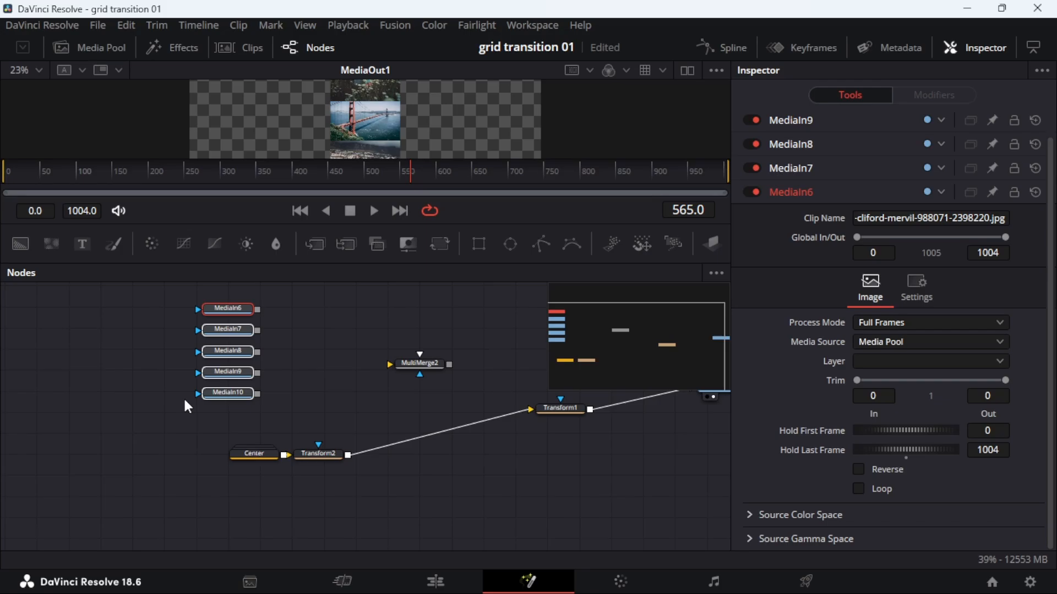
scroll(244, 388, "up", 2)
scroll(266, 366, "up", 1)
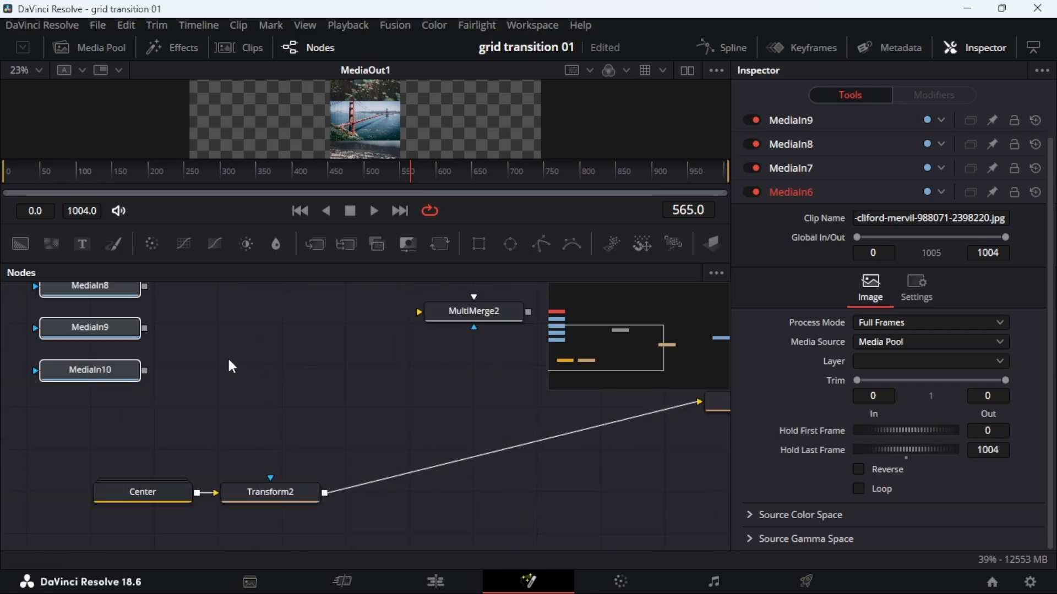
left_click_drag(228, 359, 292, 468)
scroll(289, 465, "down", 1)
scroll(289, 466, "up", 1)
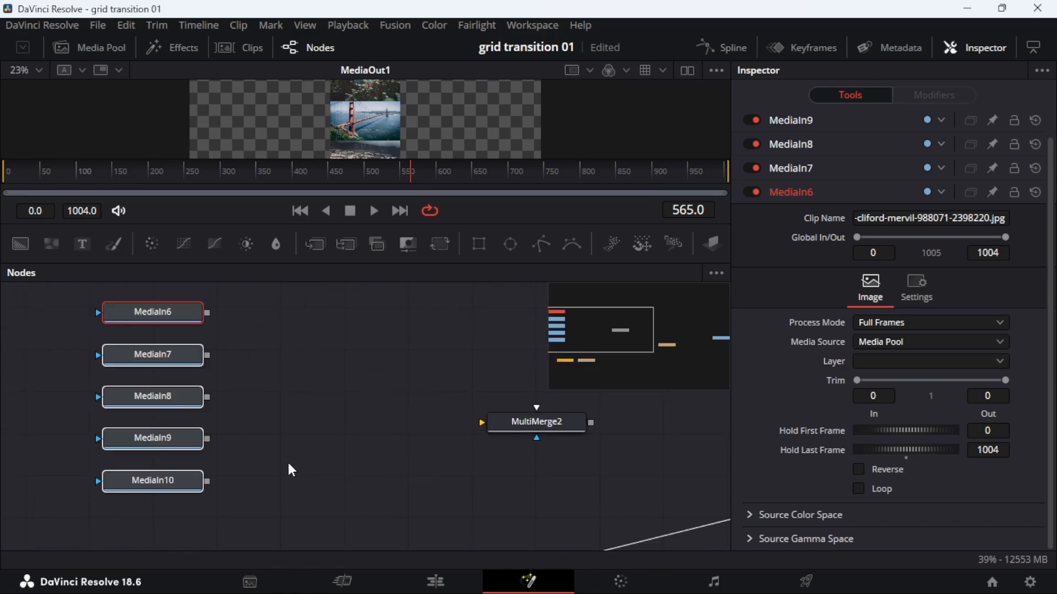
scroll(289, 465, "down", 1)
scroll(289, 465, "up", 1)
Add a Crop node beside MediaIn10 and connect MediaIn10 to its input.
left_click(274, 325)
key("shift+space")
type("Crop")
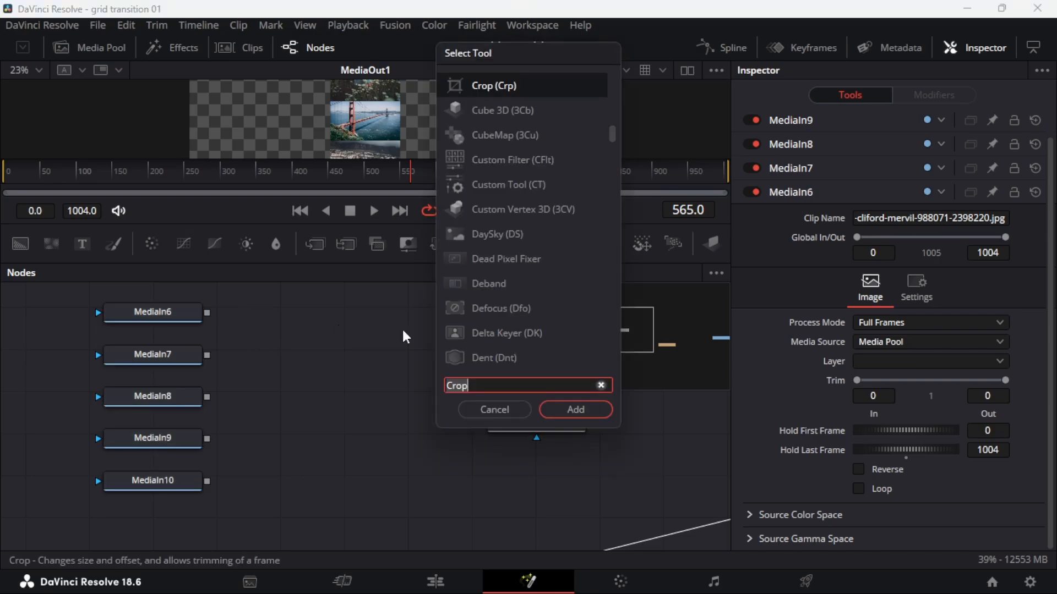
left_click(575, 409)
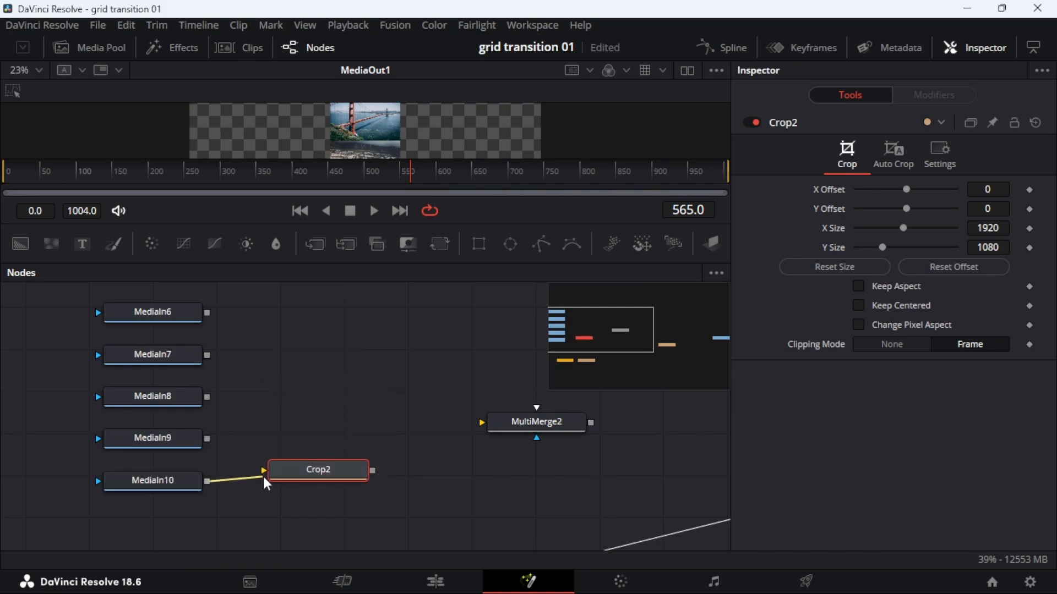
left_click_drag(207, 482, 274, 490)
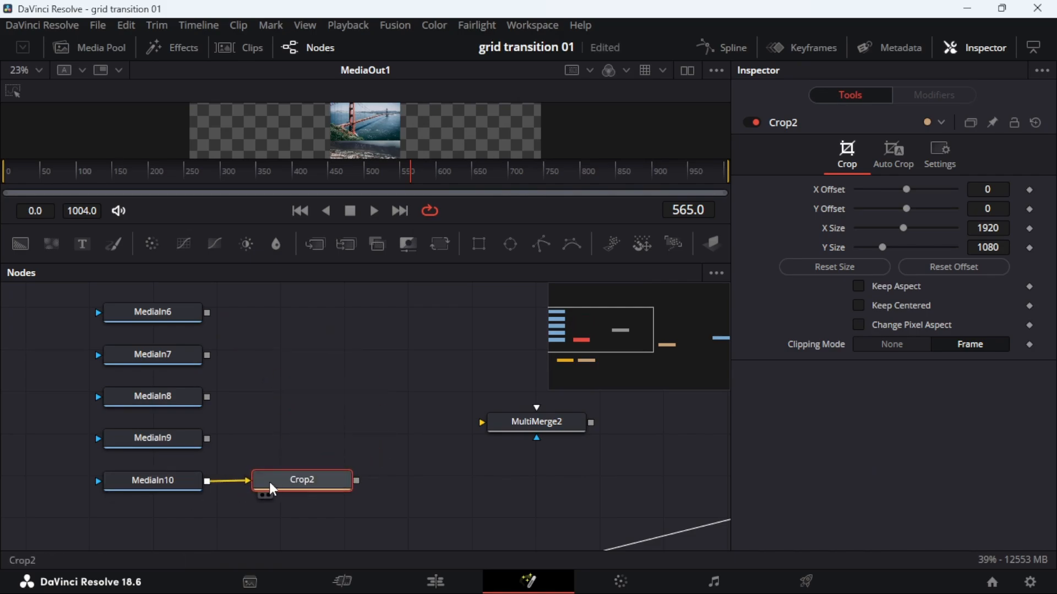
Add a fully transparent Background node, connect it as MultiMerge2's background, and connect Crop2 as MultiMerge2's first layer.
left_click_drag(357, 481, 566, 464)
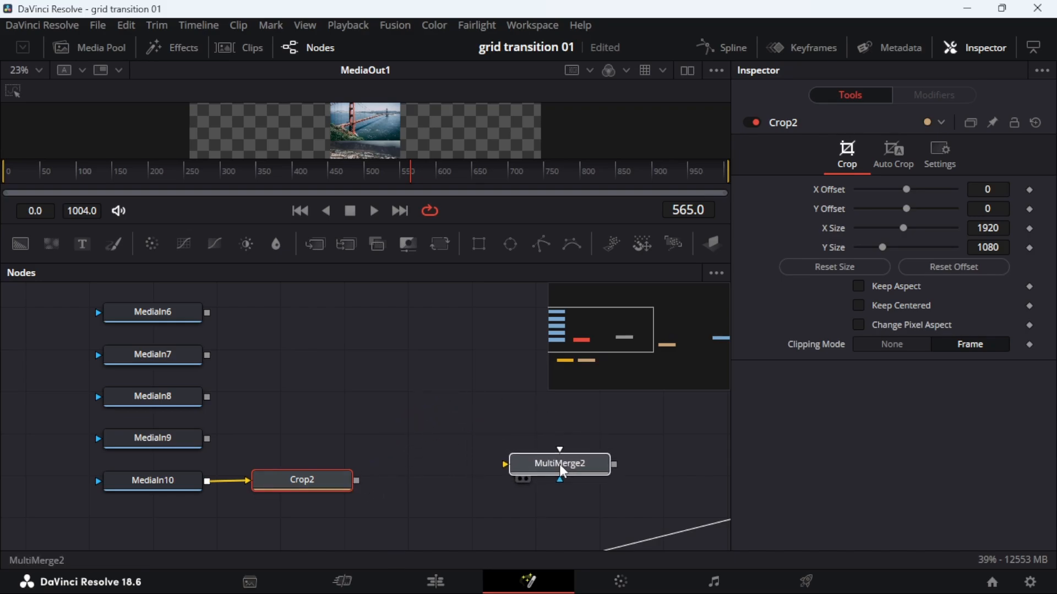
left_click(450, 474)
left_click_drag(22, 247, 314, 523)
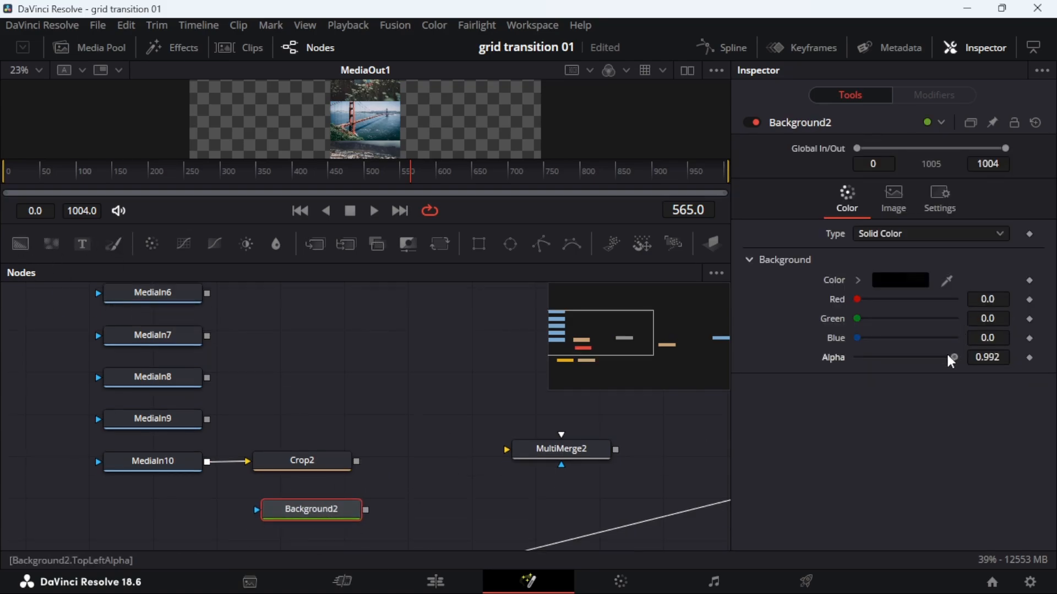
left_click_drag(951, 362, 726, 367)
left_click_drag(366, 510, 488, 485)
left_click_drag(358, 466, 536, 486)
left_click_drag(420, 425, 407, 453)
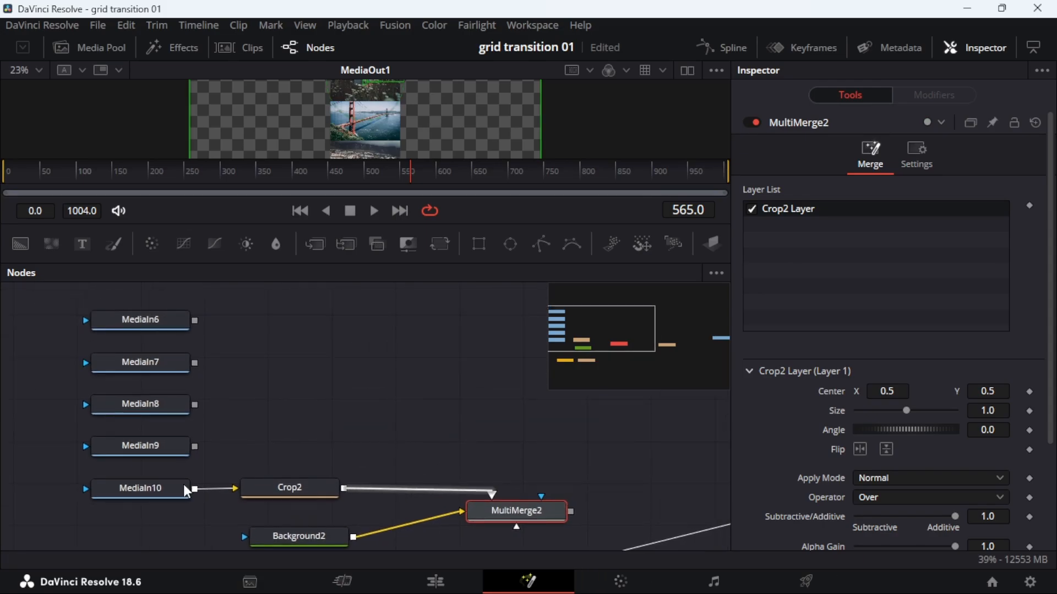
Add a Crop node after MediaIn9 and connect its output to MultiMerge2 as another layer.
left_click(158, 453)
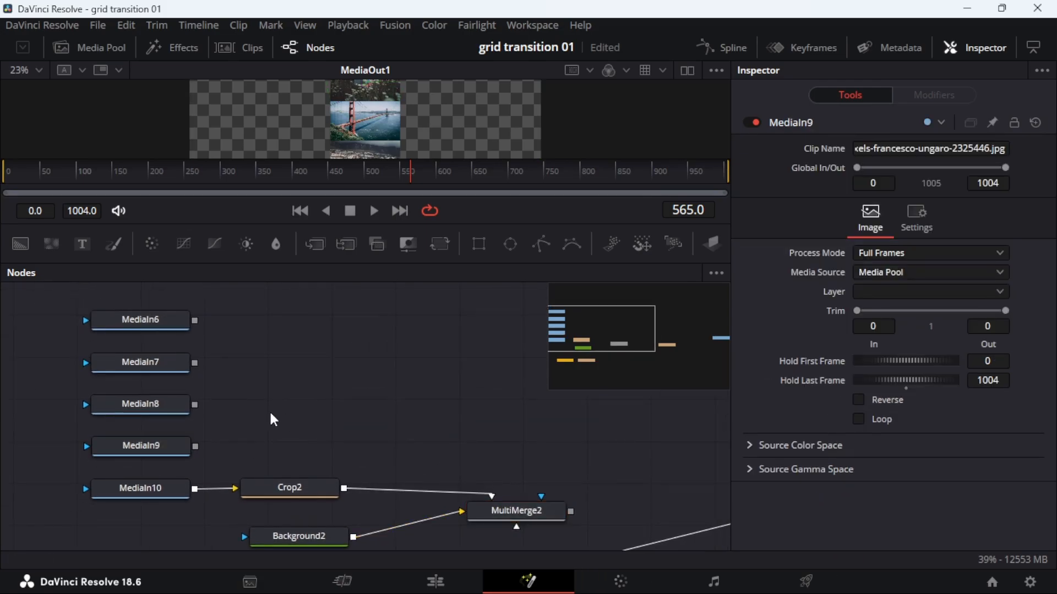
key("shift+space")
type("Crop")
key("Return")
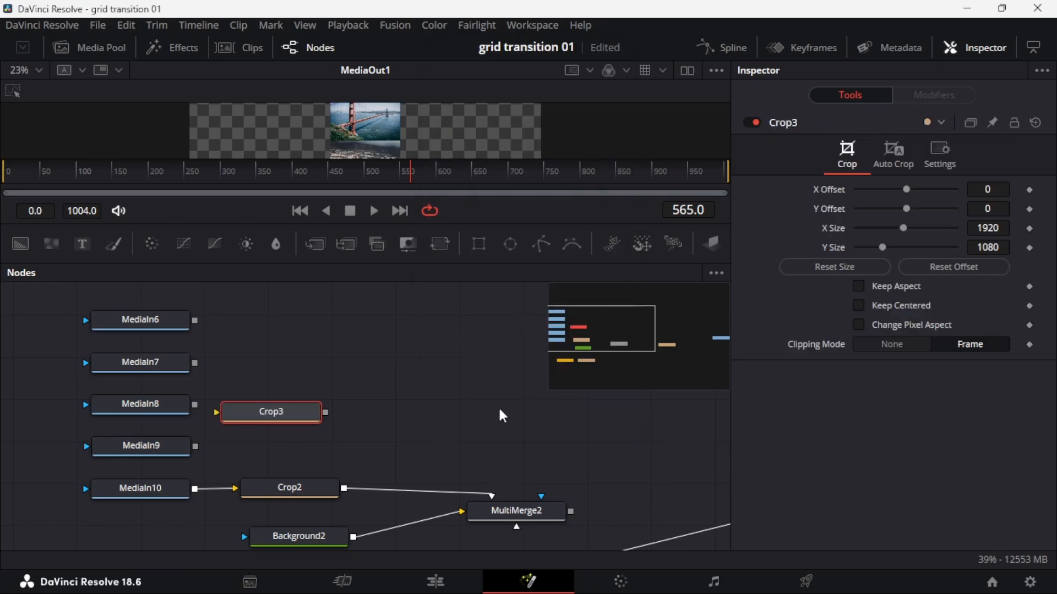
left_click_drag(285, 408, 315, 442)
left_click_drag(195, 447, 246, 455)
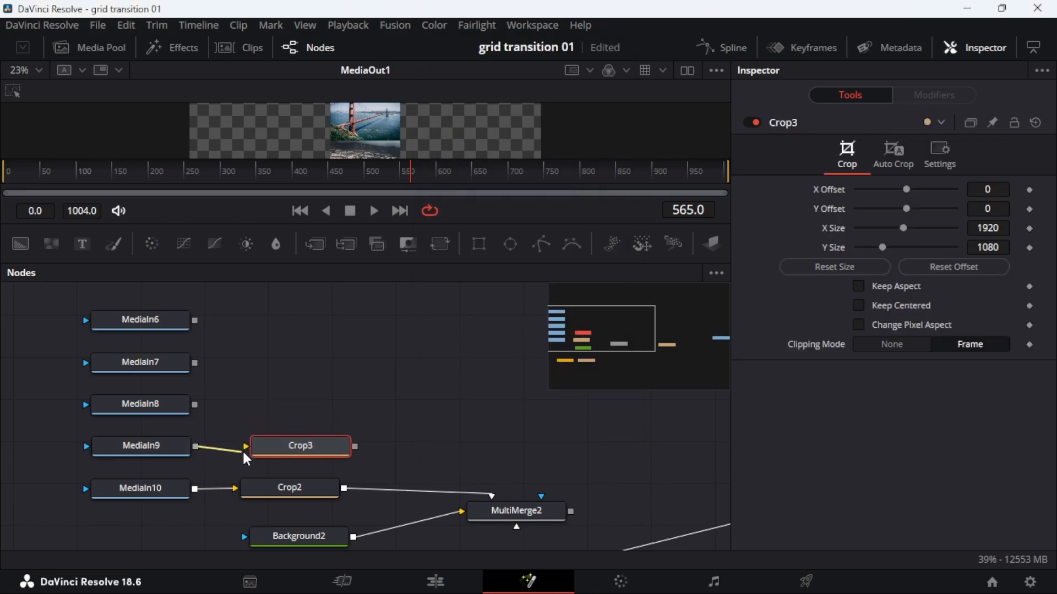
left_click_drag(355, 446, 518, 504)
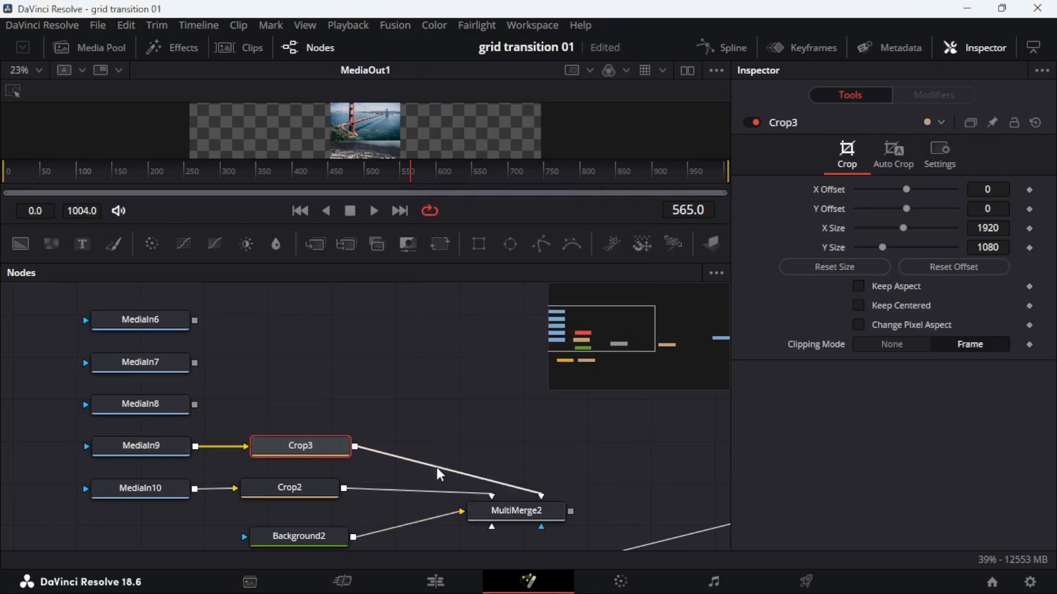
left_click_drag(313, 448, 307, 457)
Add a Crop node after MediaIn8 and connect its output to MultiMerge2 as another layer.
left_click(288, 391)
key("shift+space")
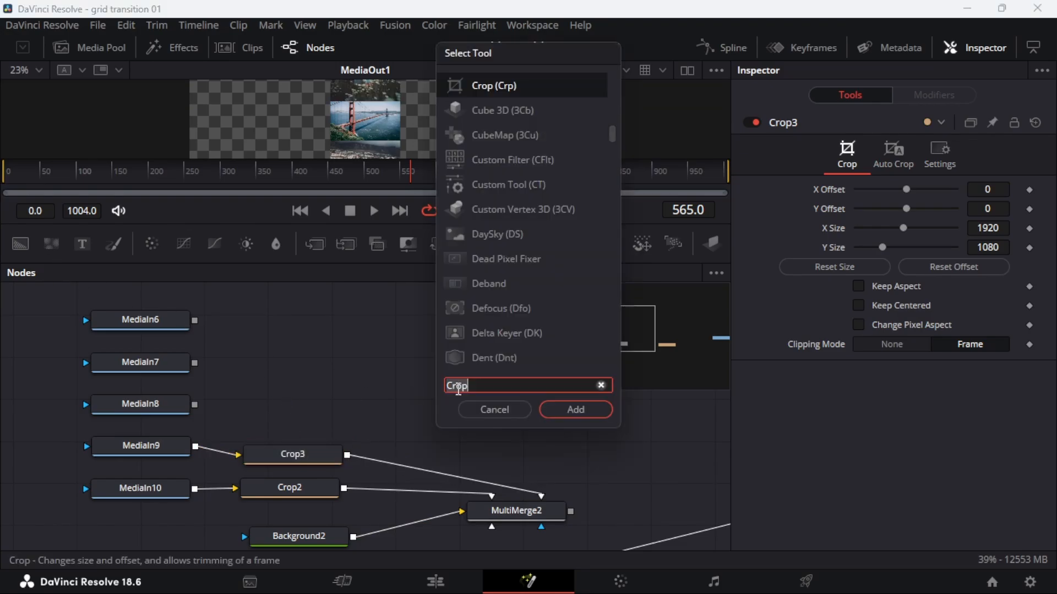
left_click(573, 414)
left_click_drag(299, 391, 312, 416)
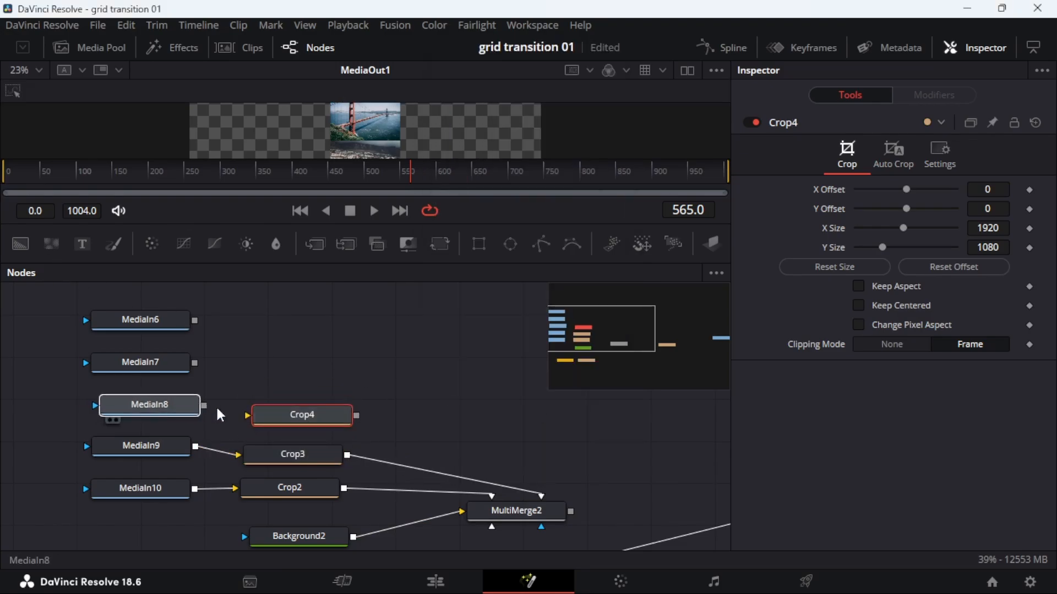
left_click(182, 414)
left_click_drag(193, 408, 248, 417)
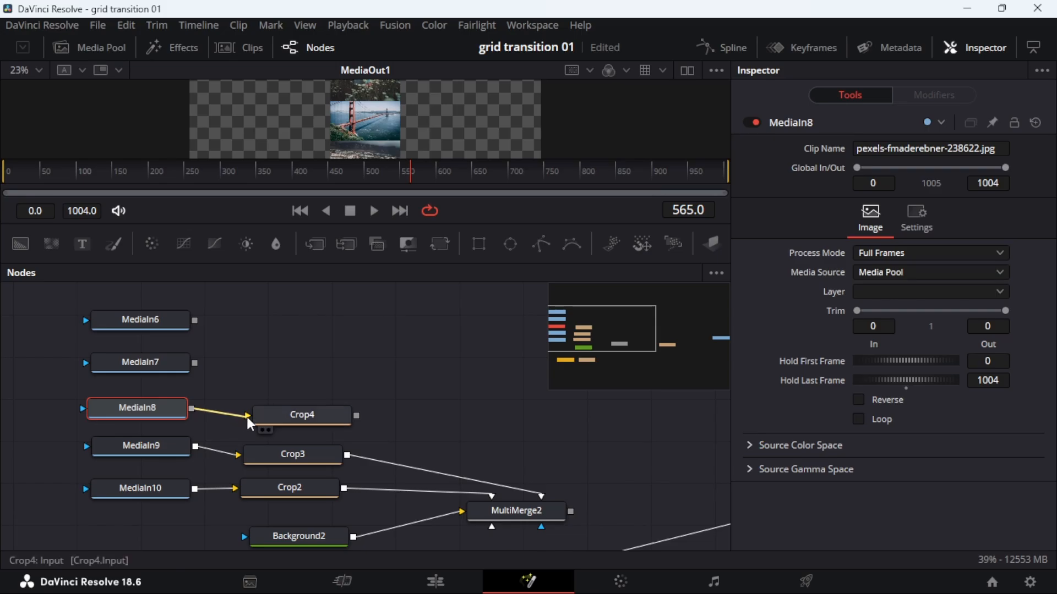
left_click_drag(357, 416, 533, 510)
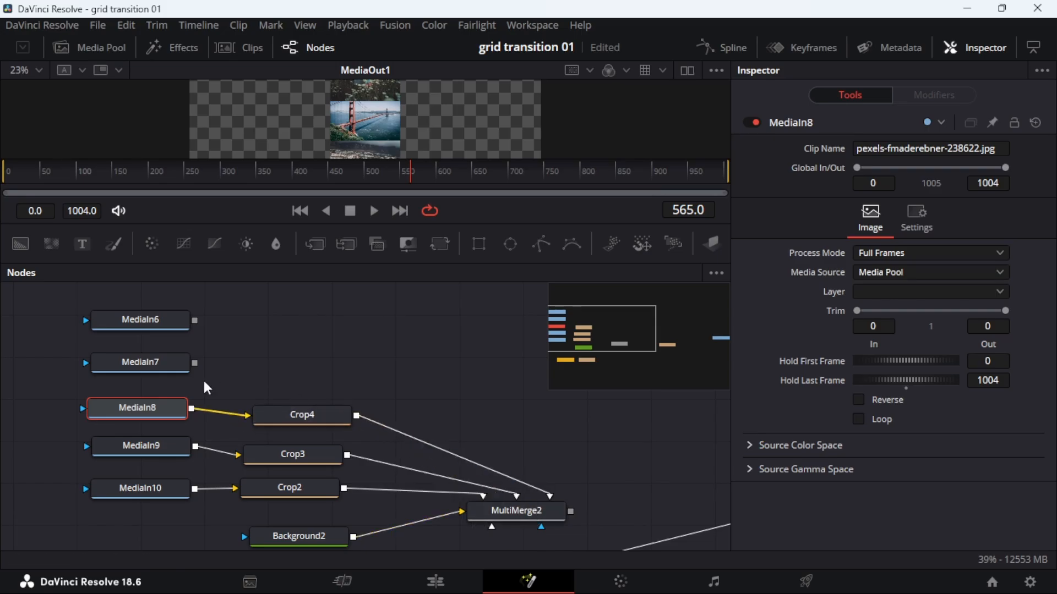
Add a Crop node after MediaIn7 and connect its output to MultiMerge2 as another layer.
left_click(304, 318)
key("shift+space")
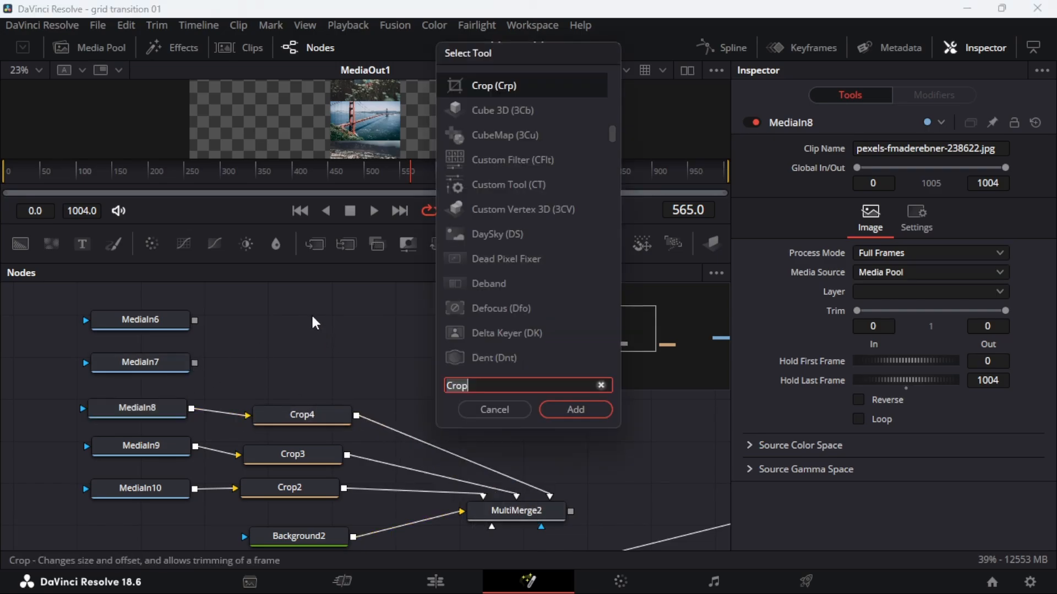
left_click(586, 411)
left_click_drag(329, 329, 312, 376)
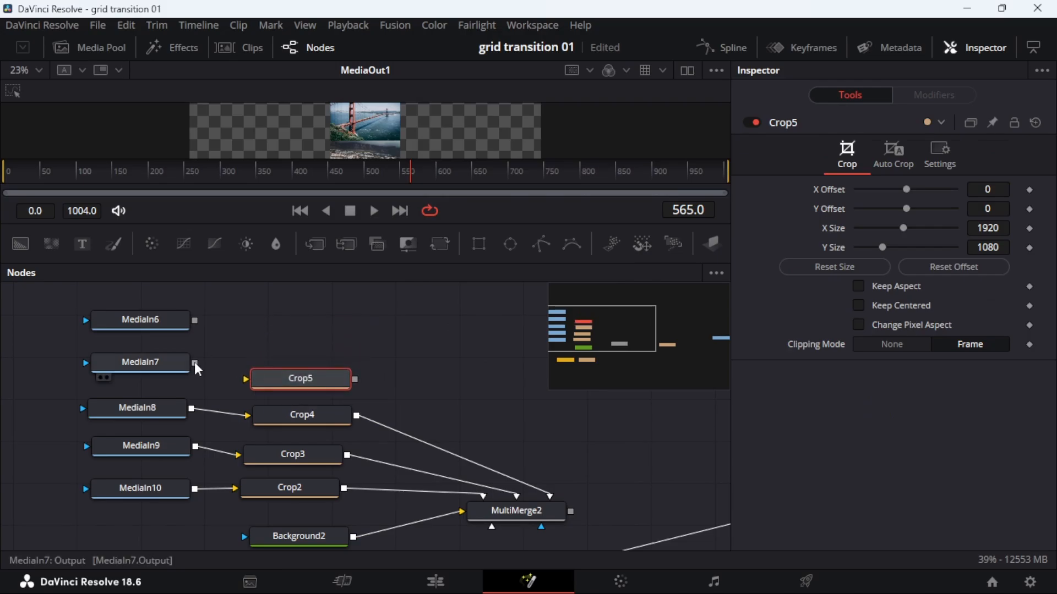
left_click_drag(195, 363, 246, 380)
left_click_drag(355, 379, 536, 509)
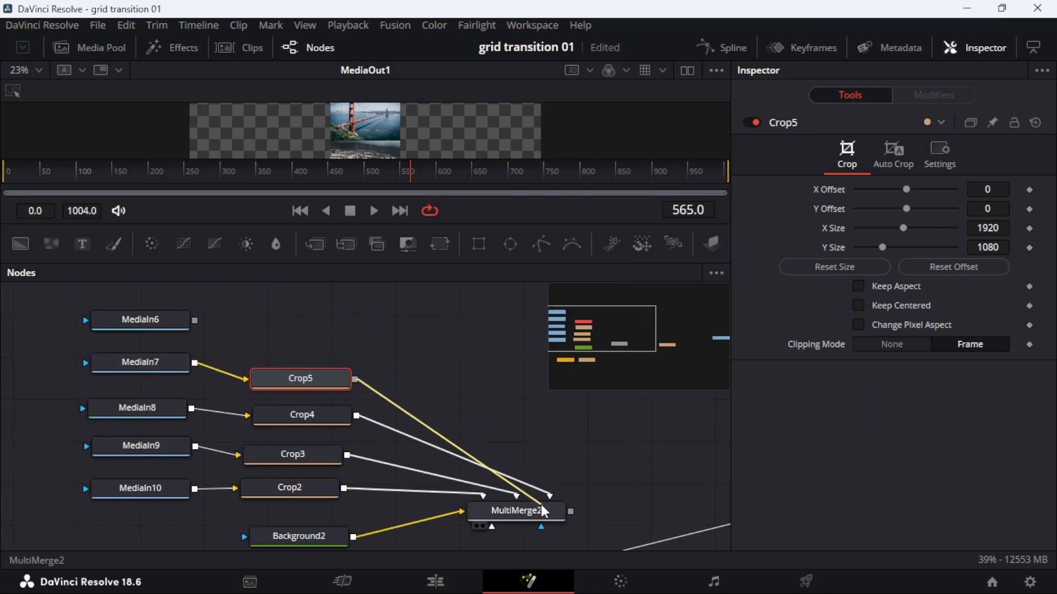
Add a Crop node after MediaIn6 and connect its output to MultiMerge2 as another layer.
key("shift+space")
type("Crop")
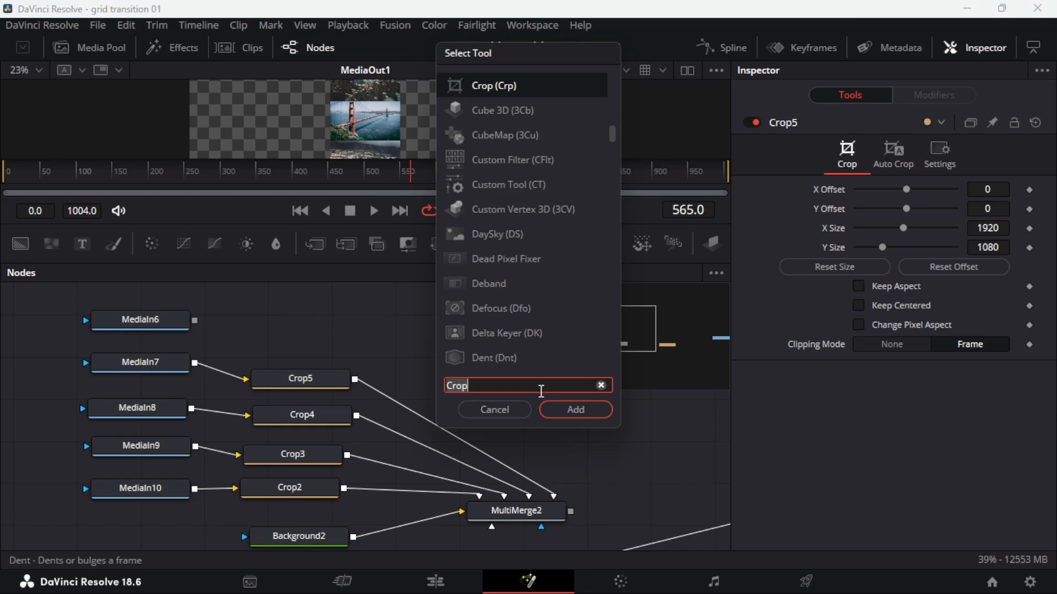
left_click(573, 410)
left_click(307, 345)
left_click_drag(196, 324, 244, 348)
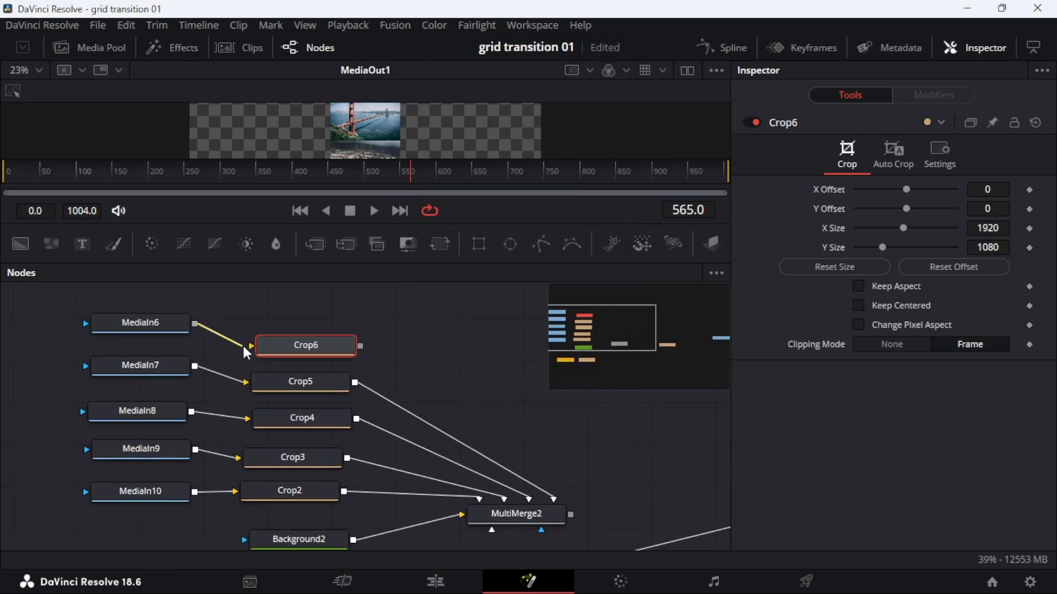
left_click_drag(361, 355, 265, 350)
Move the new media nodes, their Crop nodes, Background2 and MultiMerge2 together farther away from Center and Transform2.
left_click_drag(533, 395, 592, 448)
left_click_drag(180, 391, 327, 456)
left_click_drag(507, 484, 9, 278)
left_click_drag(463, 493, 323, 404)
left_click(534, 461)
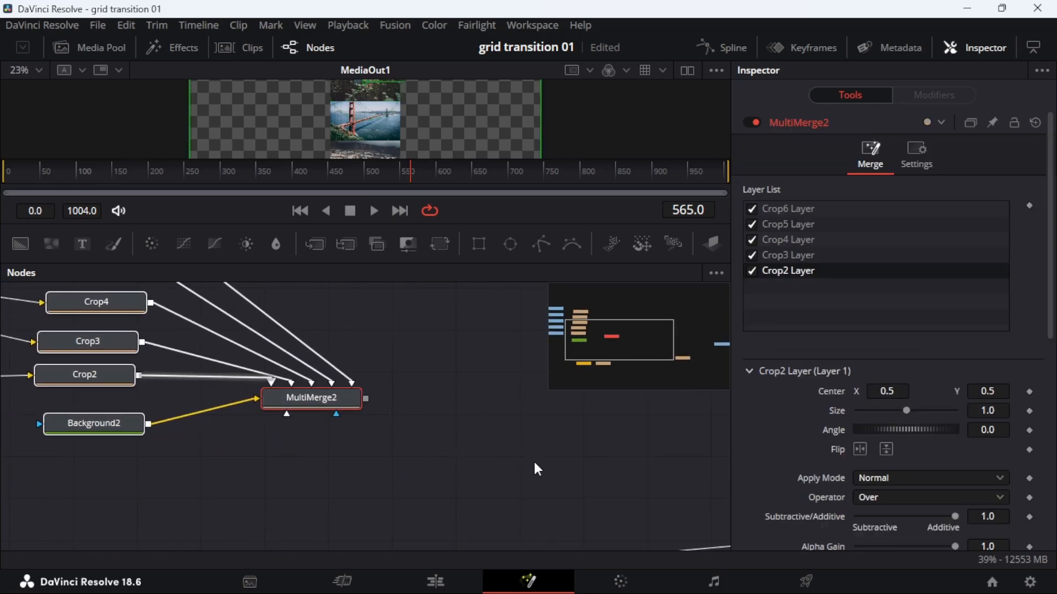
Add a MultiMerge node between Transform2 and Transform1 and reroute Transform2's output into its background input.
left_click_drag(522, 460, 472, 425)
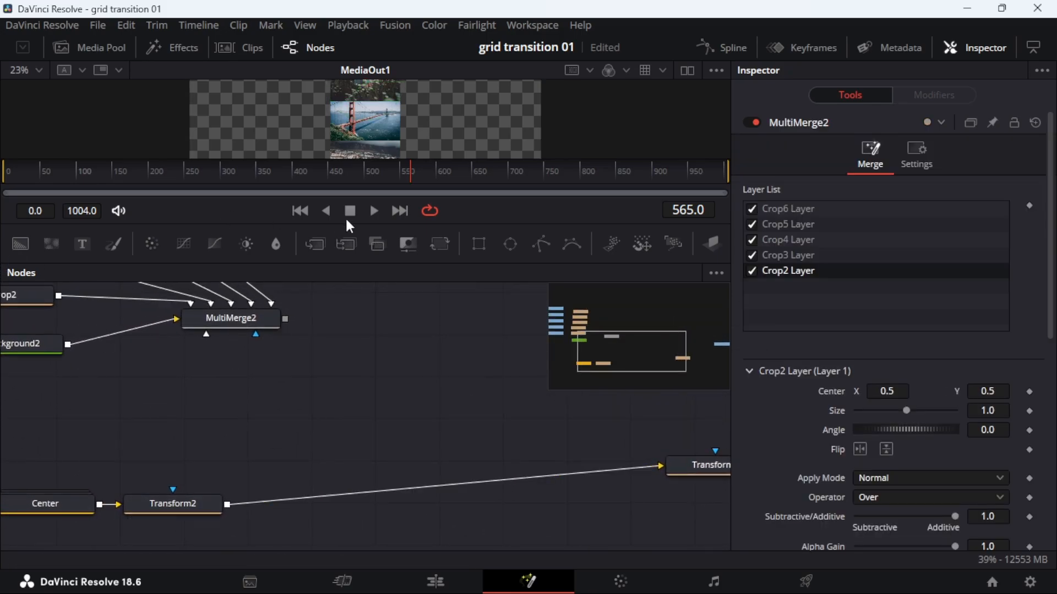
left_click_drag(228, 308, 306, 396)
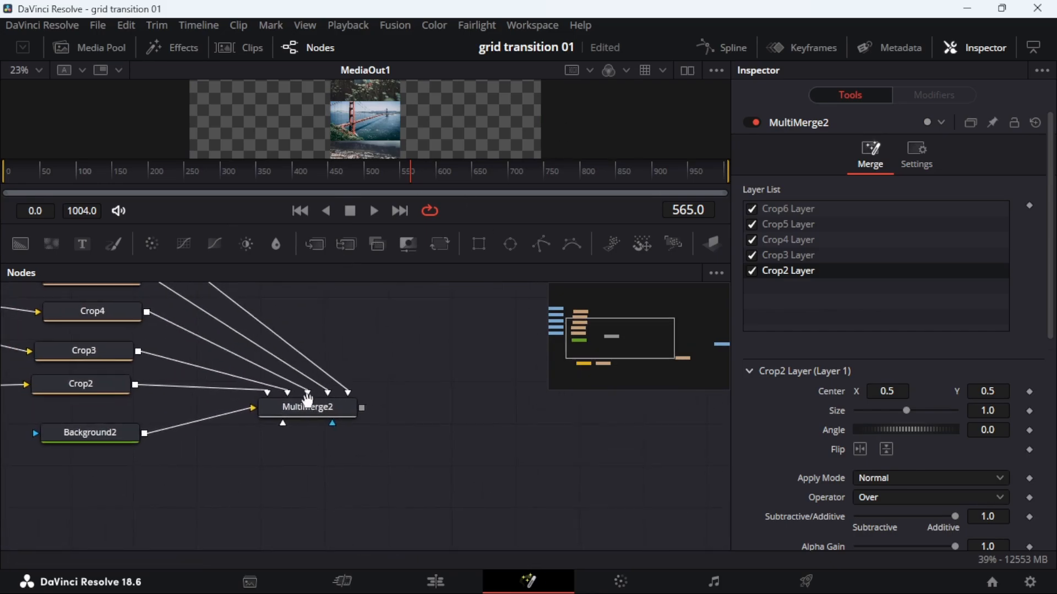
left_click_drag(315, 343, 216, 298)
left_click_drag(647, 541, 587, 519)
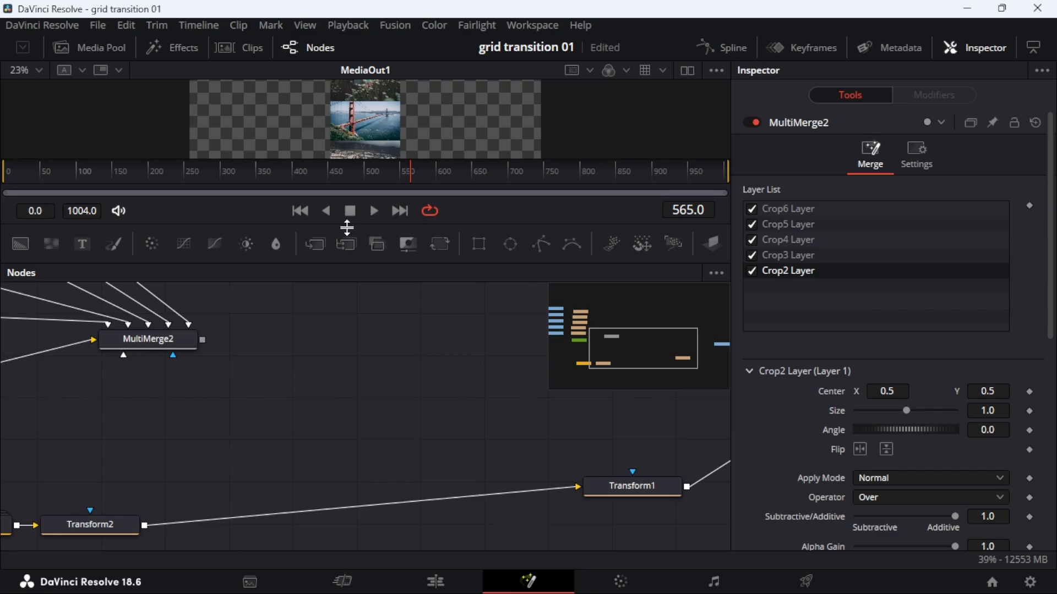
left_click_drag(354, 247, 433, 458)
left_click_drag(578, 487, 417, 477)
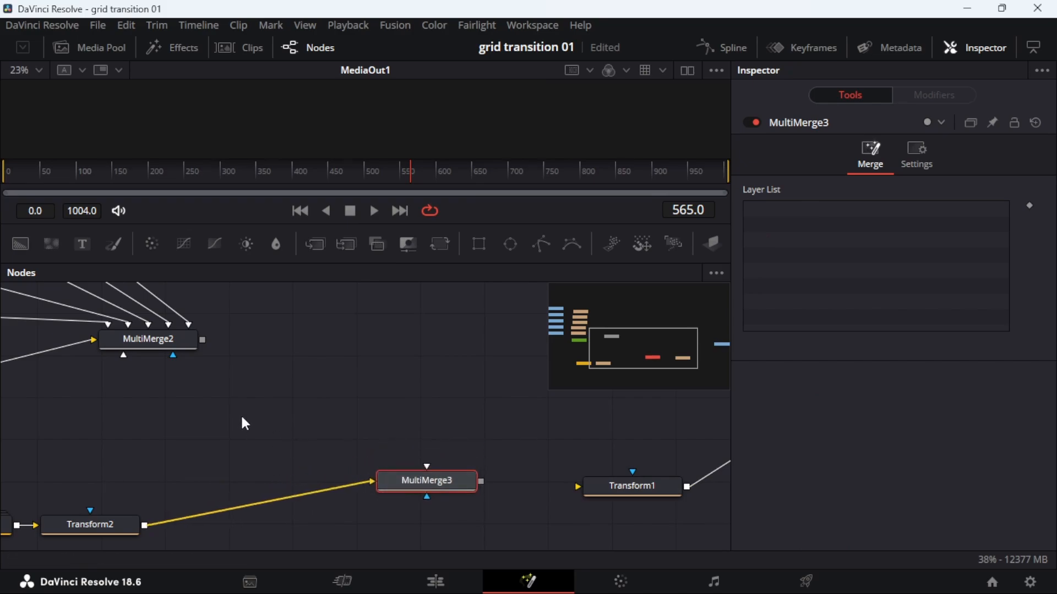
Connect MultiMerge2 to MultiMerge3 as a layer and feed MultiMerge3's output into Transform1.
left_click_drag(169, 344, 510, 496)
left_click_drag(571, 483, 613, 484)
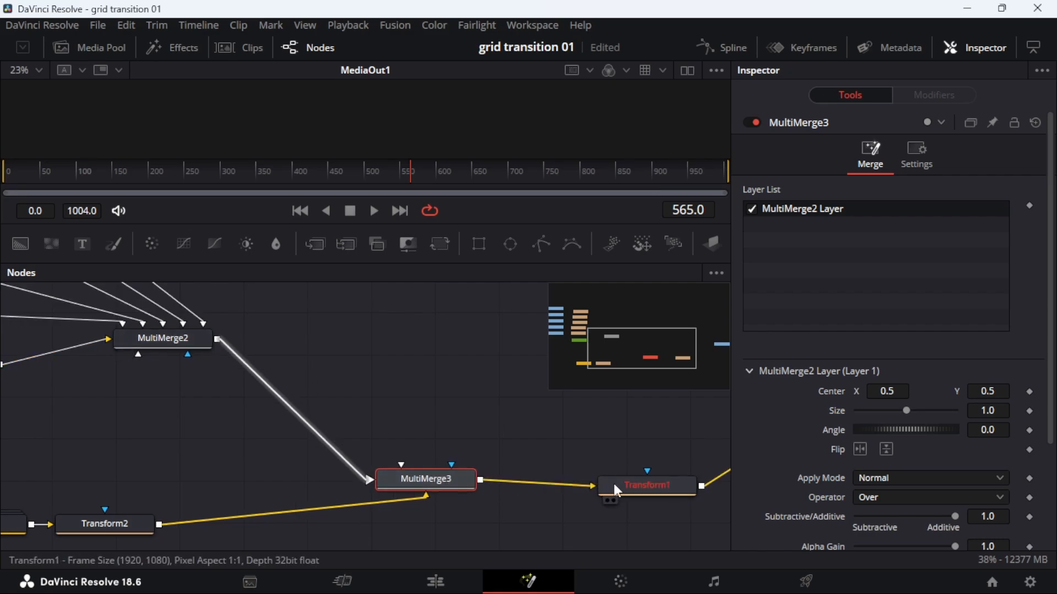
left_click_drag(246, 374, 378, 429)
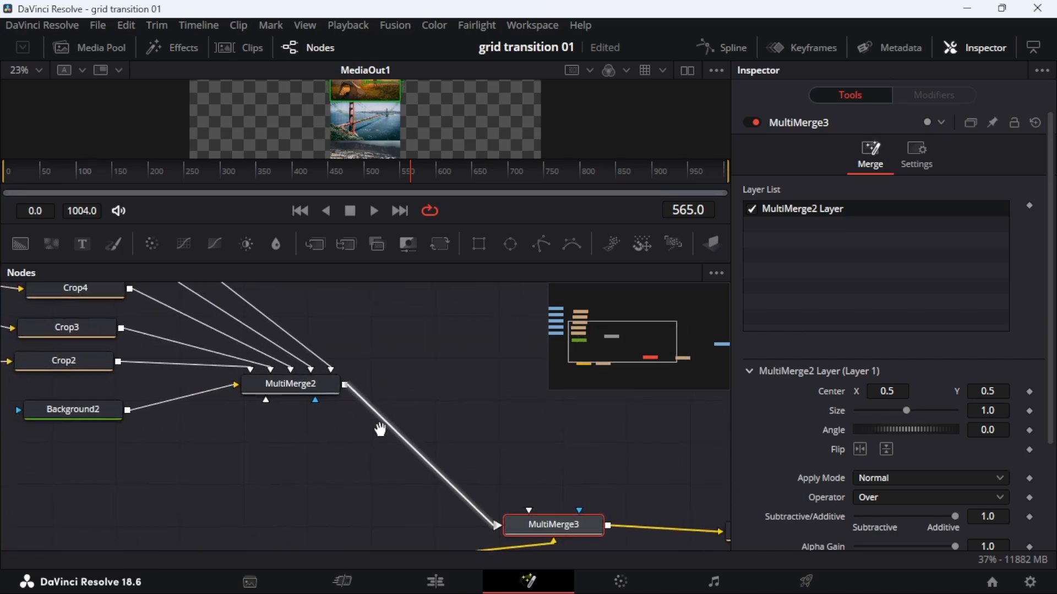
Shift MultiMerge2's Crop2 layer beside the first photo column by setting its Center X to about -0.502.
left_click(338, 389)
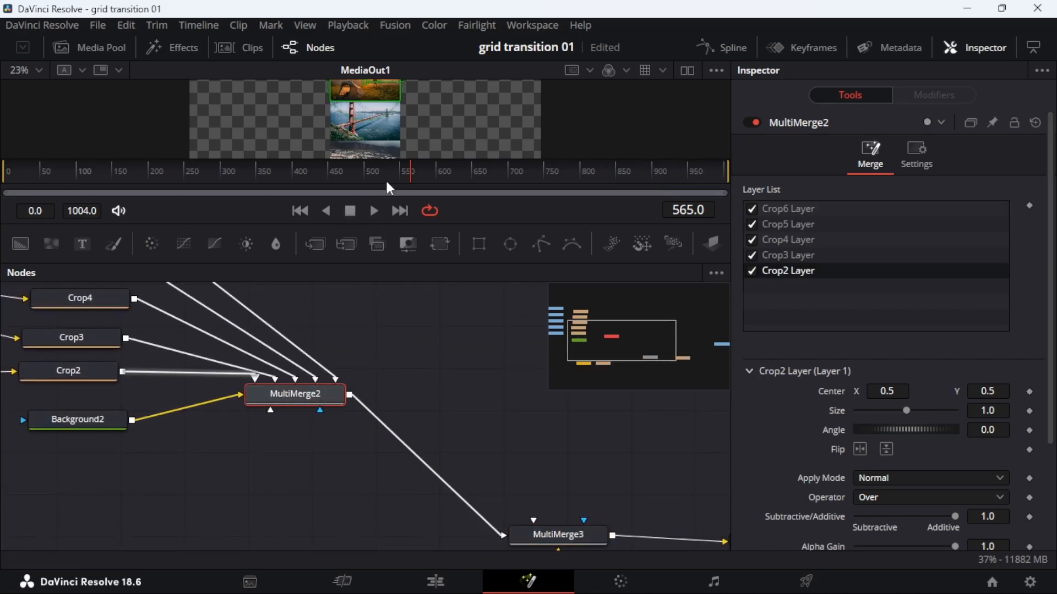
left_click_drag(498, 157, 501, 230)
left_click_drag(377, 458, 362, 416)
left_click(266, 482)
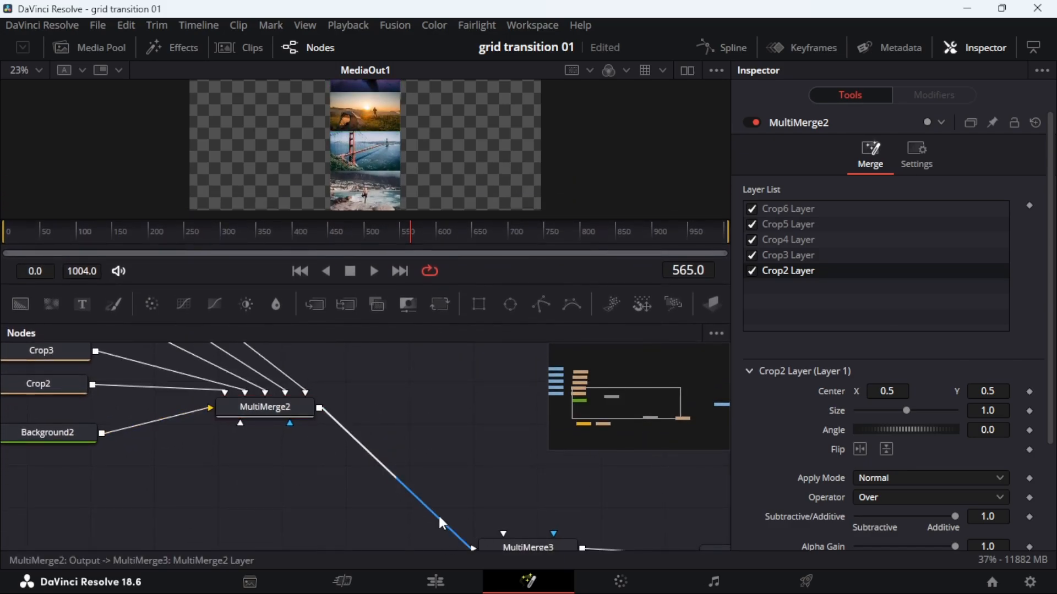
left_click_drag(380, 449, 492, 526)
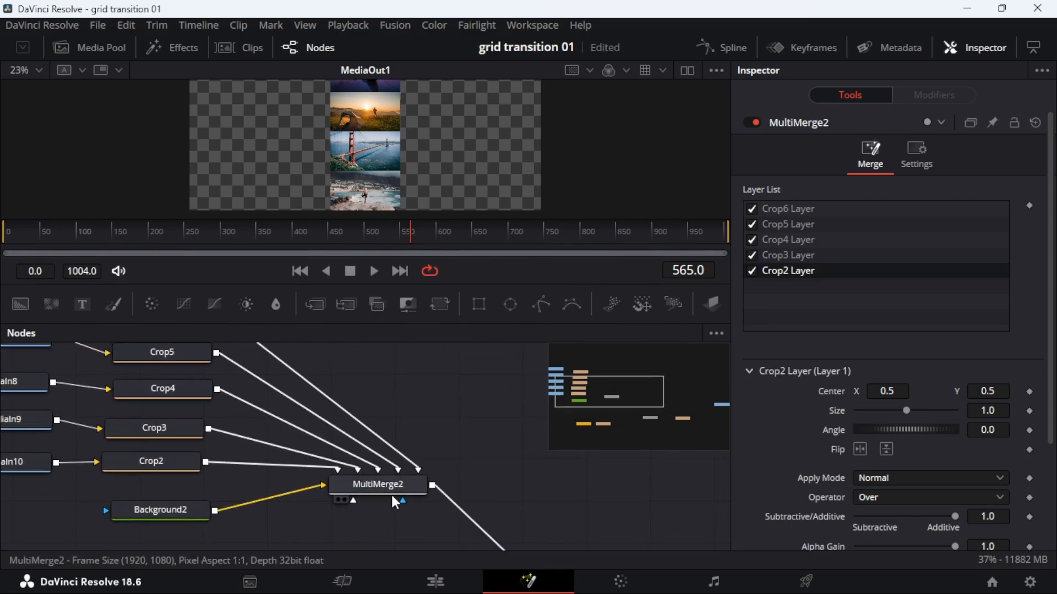
left_click(387, 488)
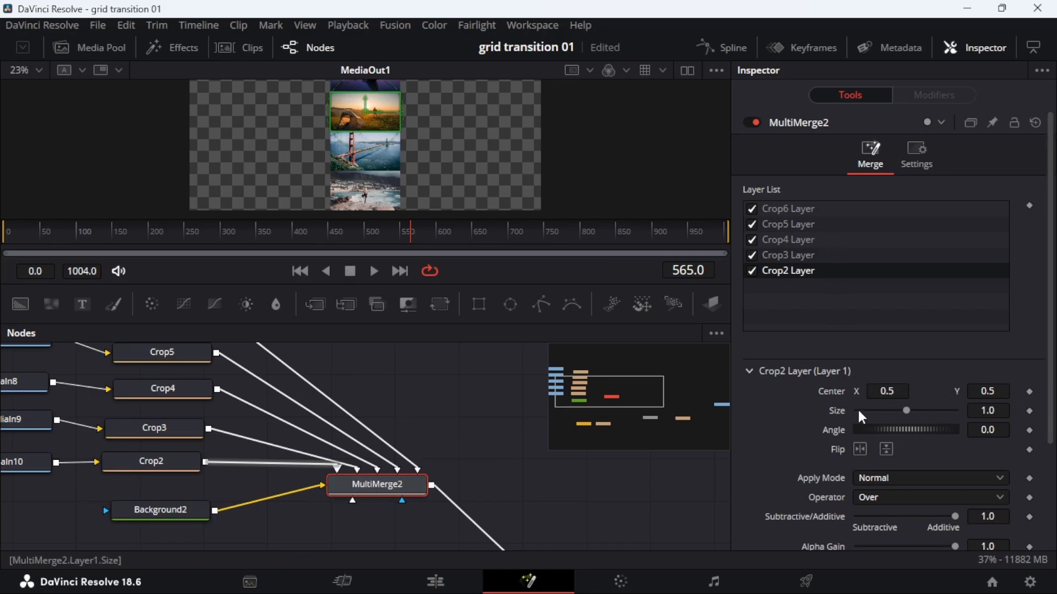
left_click_drag(875, 397, 818, 397)
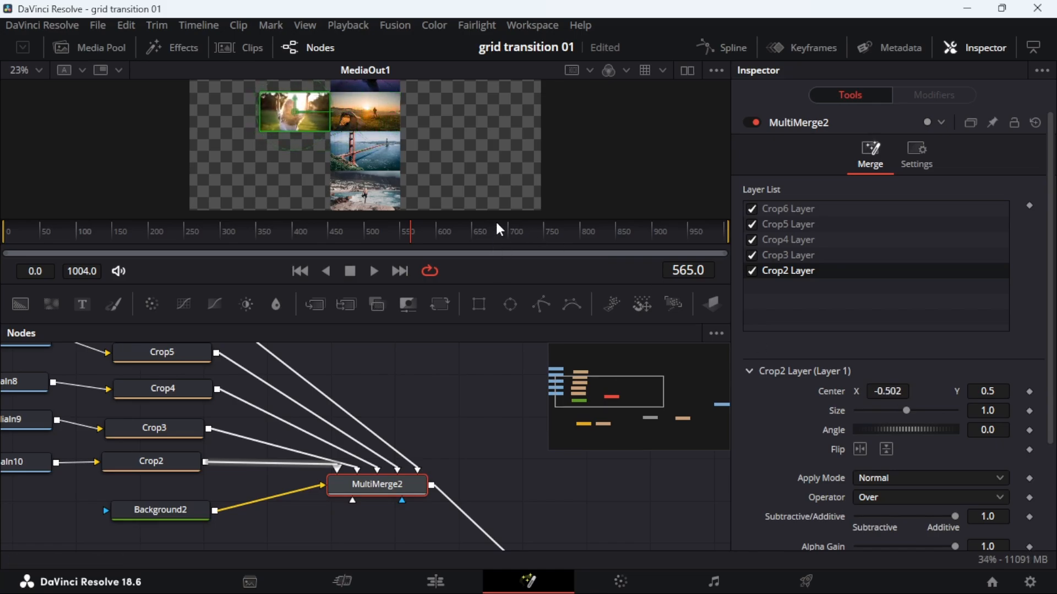
Enlarge the viewer and refine the Crop2 layer's Center X to -0.499 so the image meets the neighbouring column.
left_click_drag(500, 220, 500, 328)
left_click(25, 70)
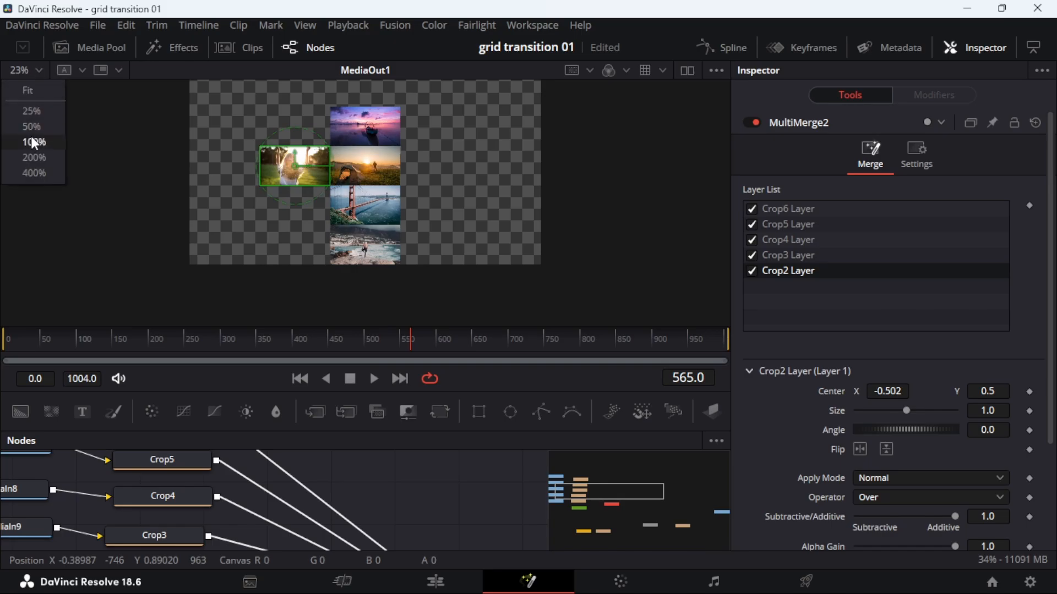
left_click(31, 138)
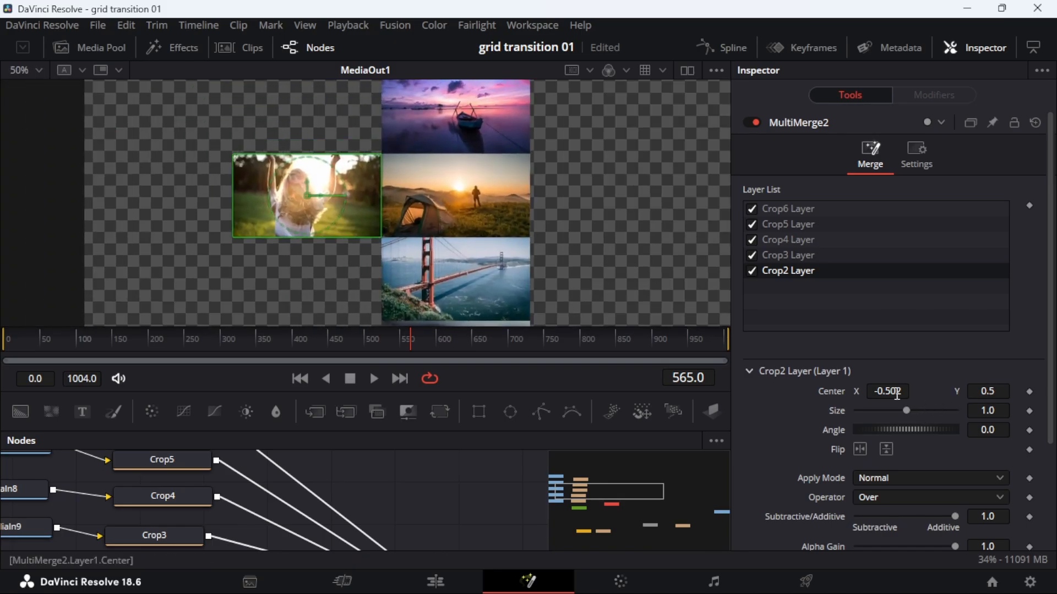
left_click_drag(897, 394, 898, 394)
left_click(34, 71)
left_click(33, 142)
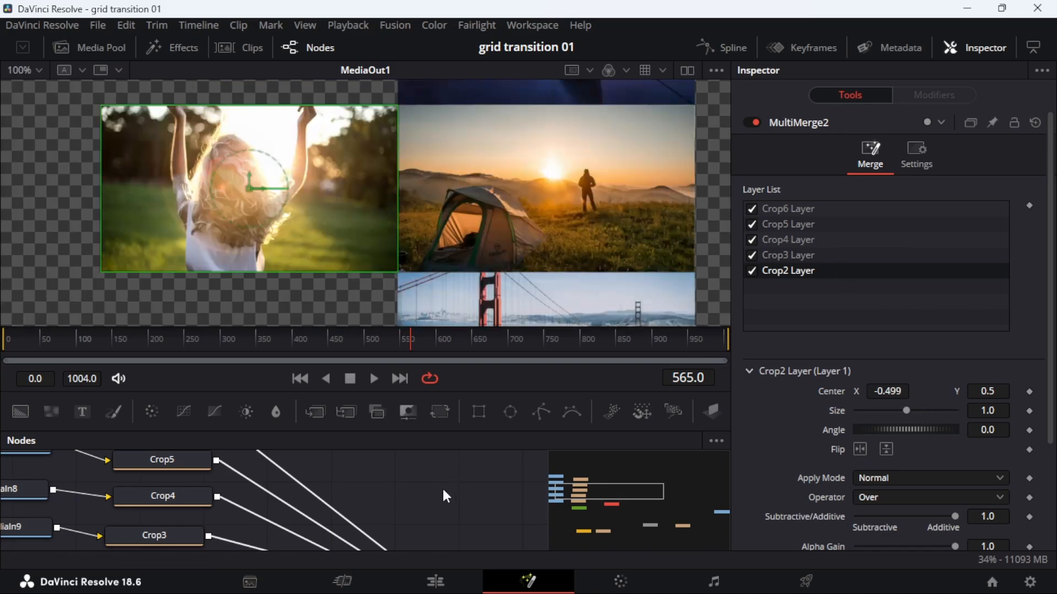
Place MultiMerge2's Crop3 layer above the Crop2 image with Center X -0.502 and Y 1.499.
left_click(811, 256)
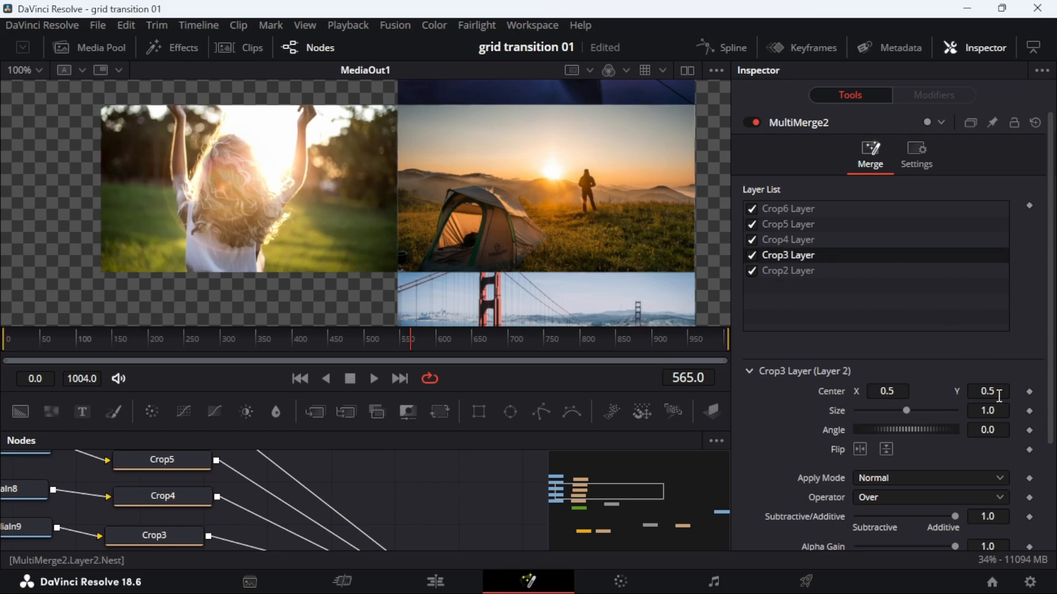
left_click_drag(892, 388, 340, 388)
left_click_drag(988, 391, 316, 278)
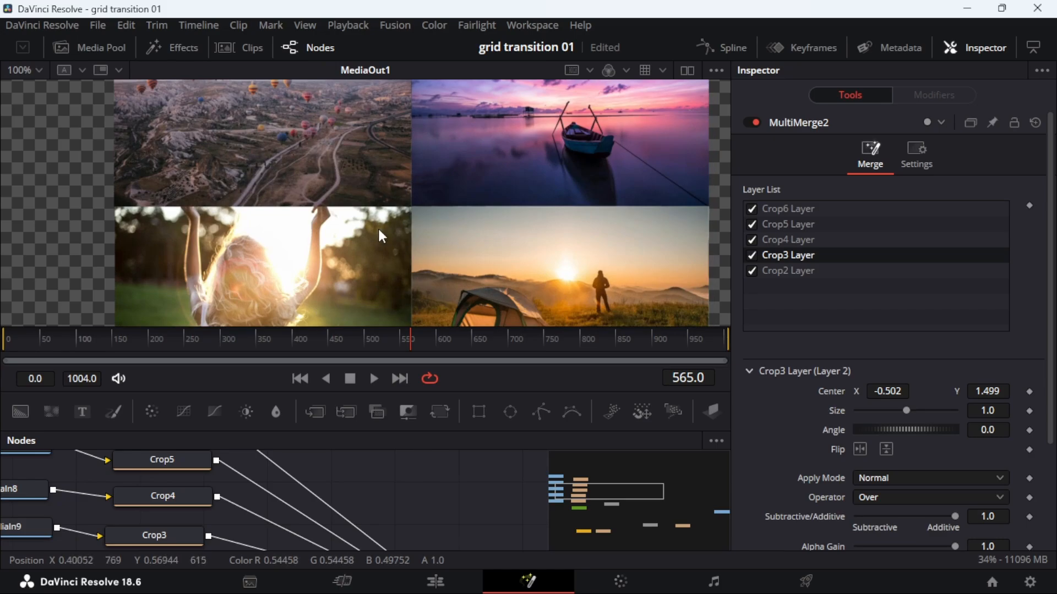
At 200% magnification, fine-tune the Crop3 layer's Center Y and X so its edges meet the neighbouring images.
left_click(38, 67)
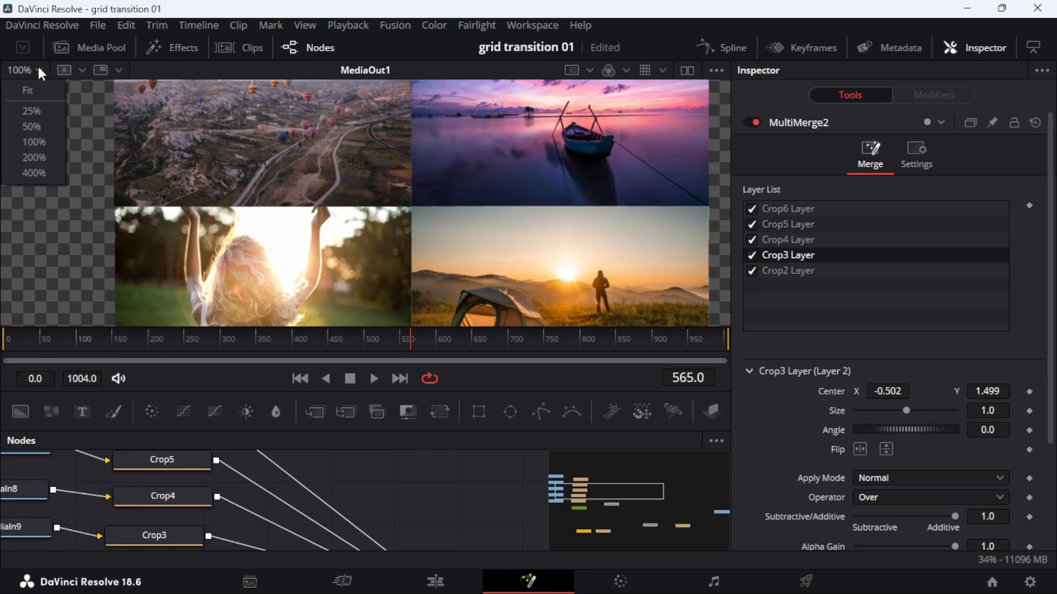
left_click(44, 157)
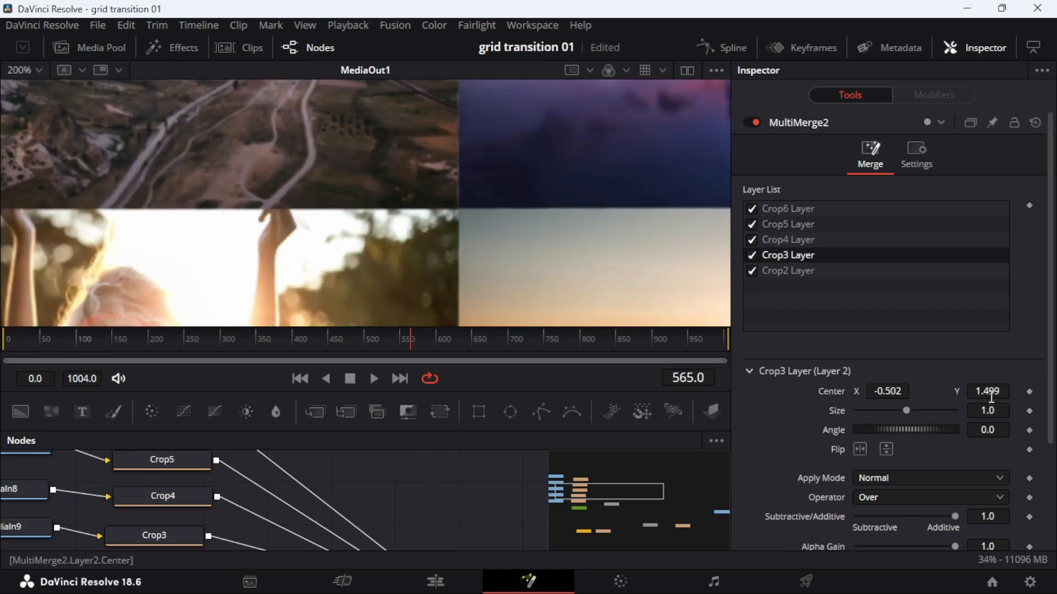
left_click_drag(991, 396, 993, 396)
left_click_drag(905, 393, 907, 394)
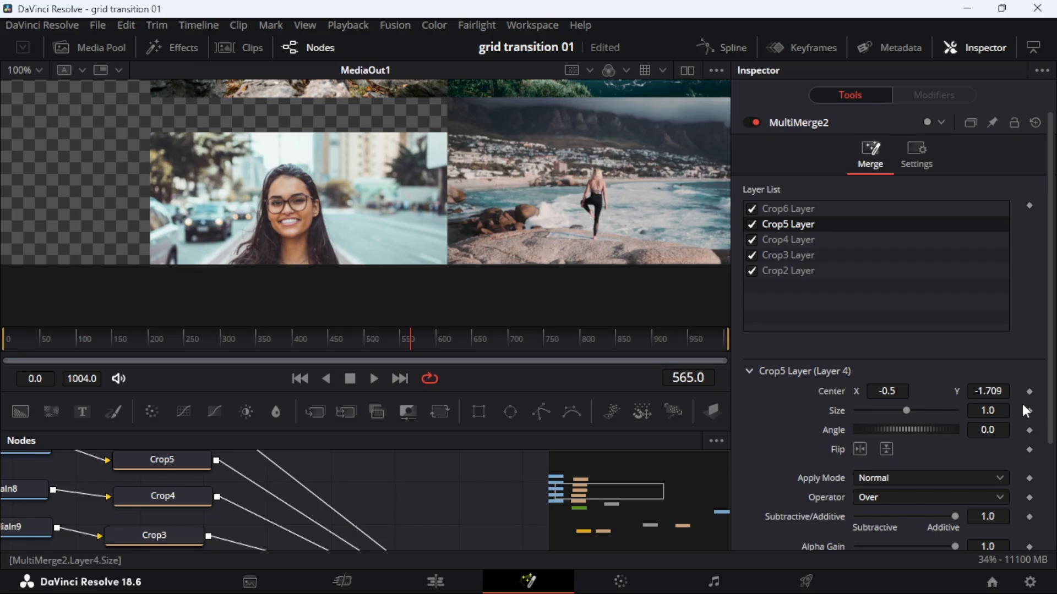
Set the Crop5 layer's Center Y to -1.5 and place the Crop6 layer below it at Center X -0.496, Y -2.491.
left_click_drag(990, 392, 1001, 395)
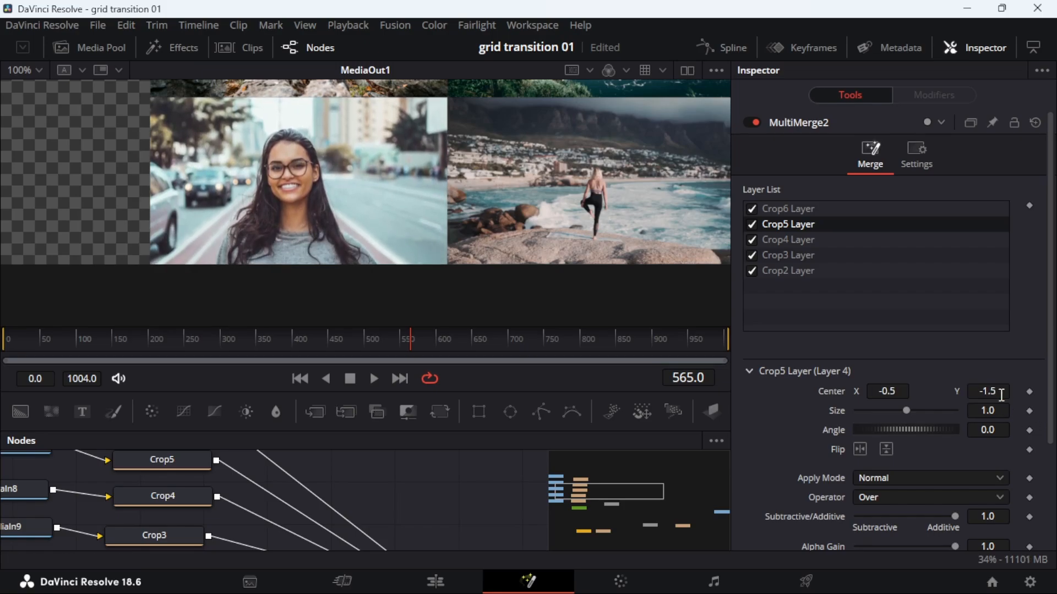
left_click_drag(597, 145, 560, 257)
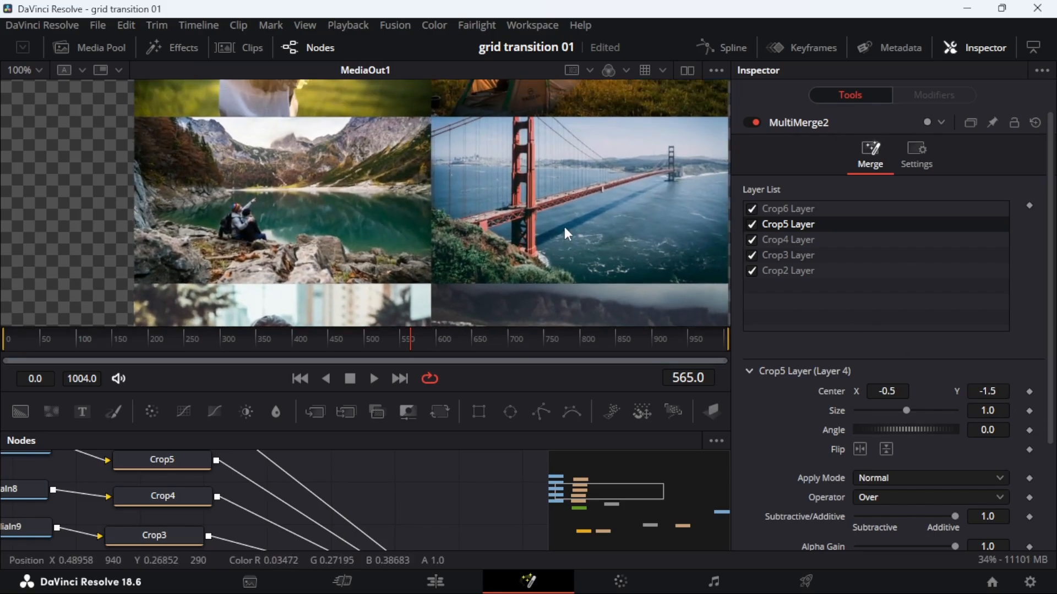
left_click(790, 209)
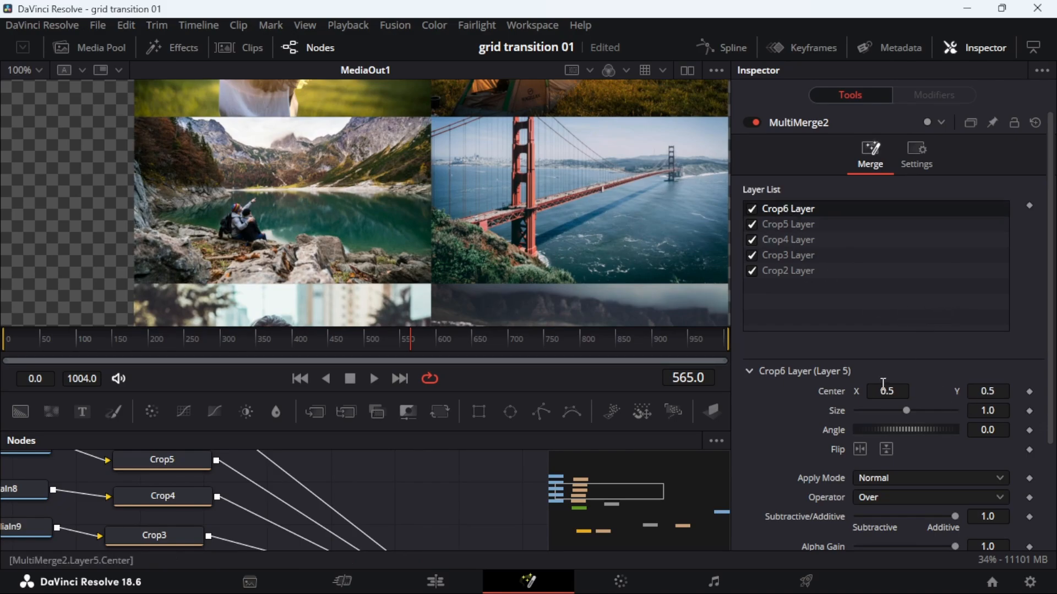
left_click_drag(883, 388, 809, 388)
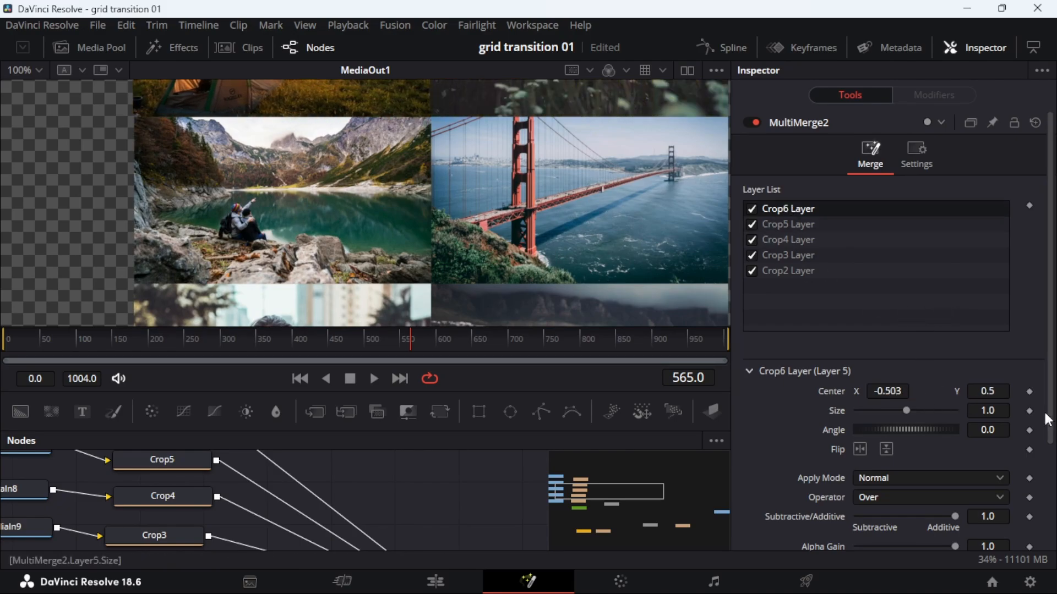
left_click_drag(988, 391, 831, 391)
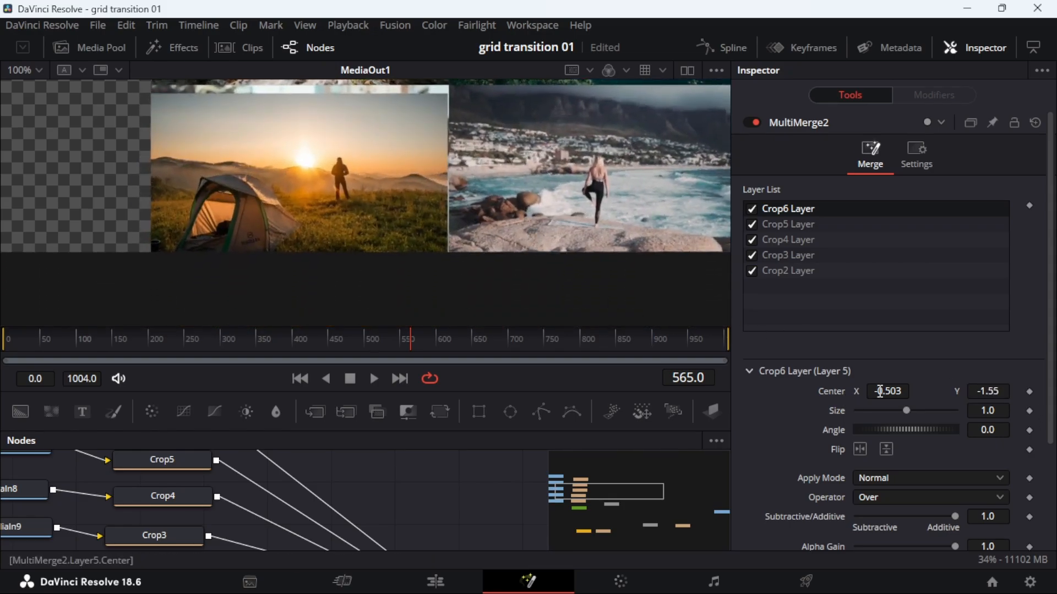
left_click_drag(895, 391, 899, 392)
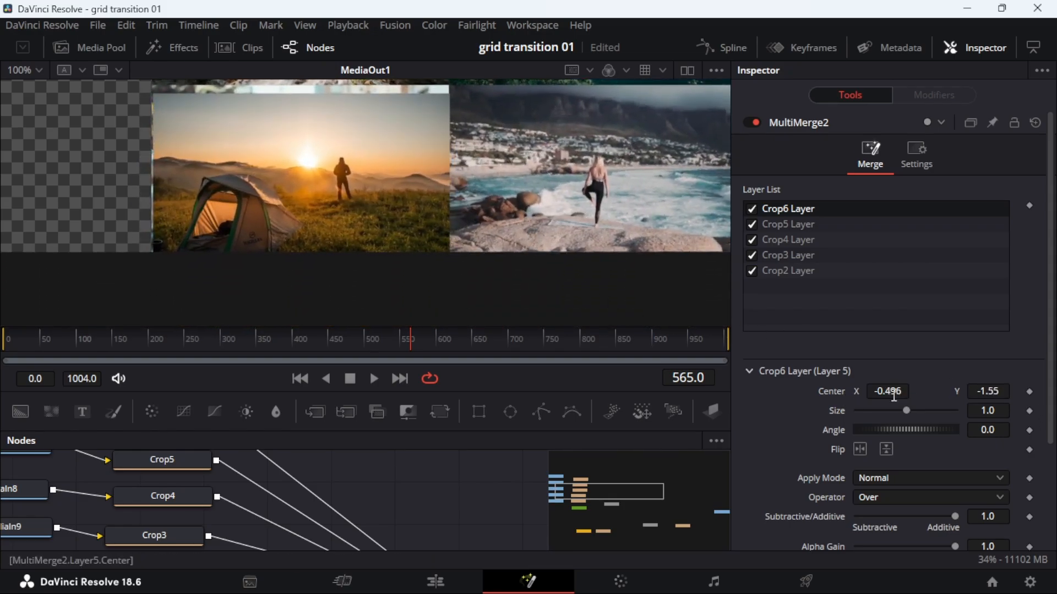
left_click_drag(1004, 399, 932, 399)
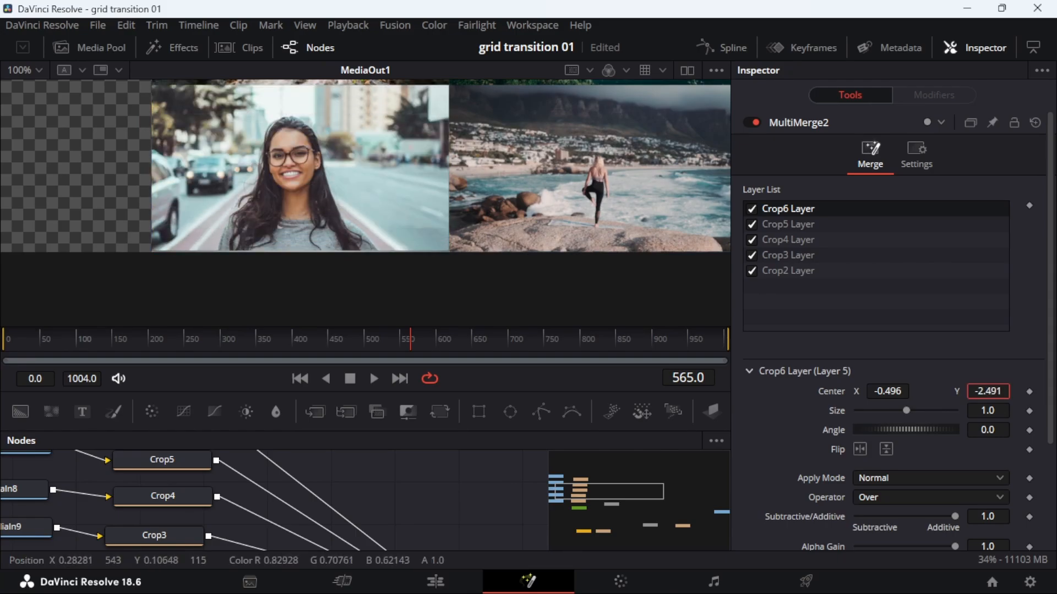
Line up Transform1 and MediaOut1 in a row with MultiMerge3 and set Transform1's Size to 0.14.
left_click_drag(416, 487, 242, 353)
left_click_drag(488, 533, 397, 427)
left_click_drag(528, 491, 310, 503)
scroll(435, 482, "up", 3)
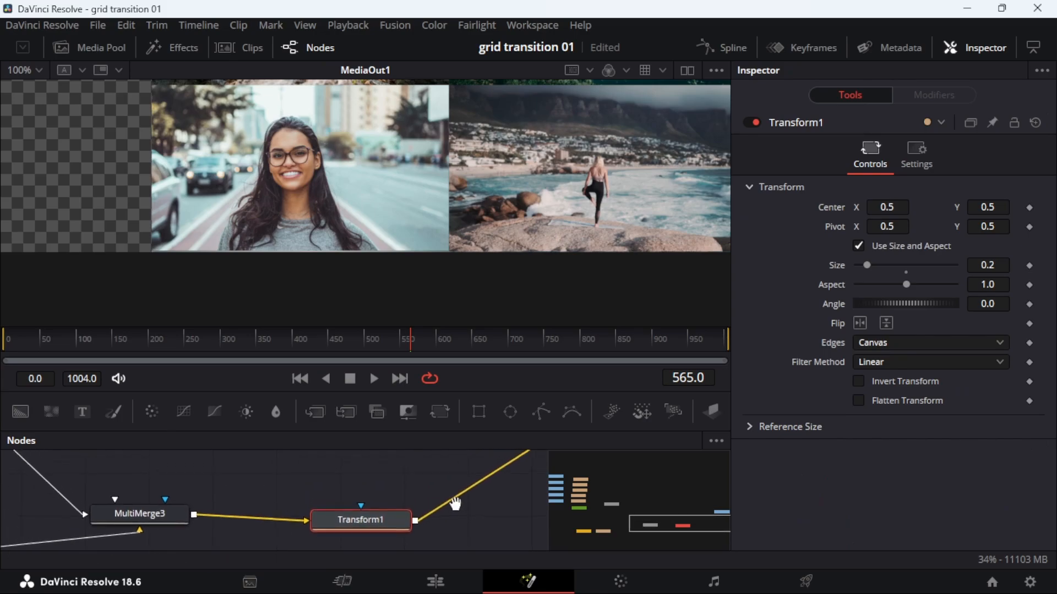
scroll(452, 480, "down", 5)
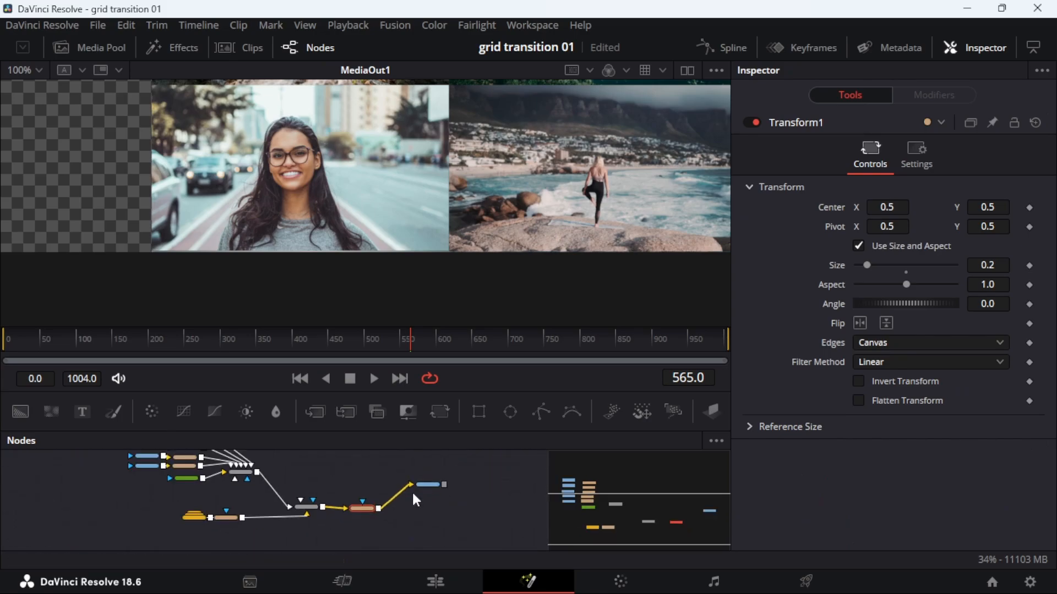
left_click_drag(439, 491, 491, 514)
left_click(363, 508)
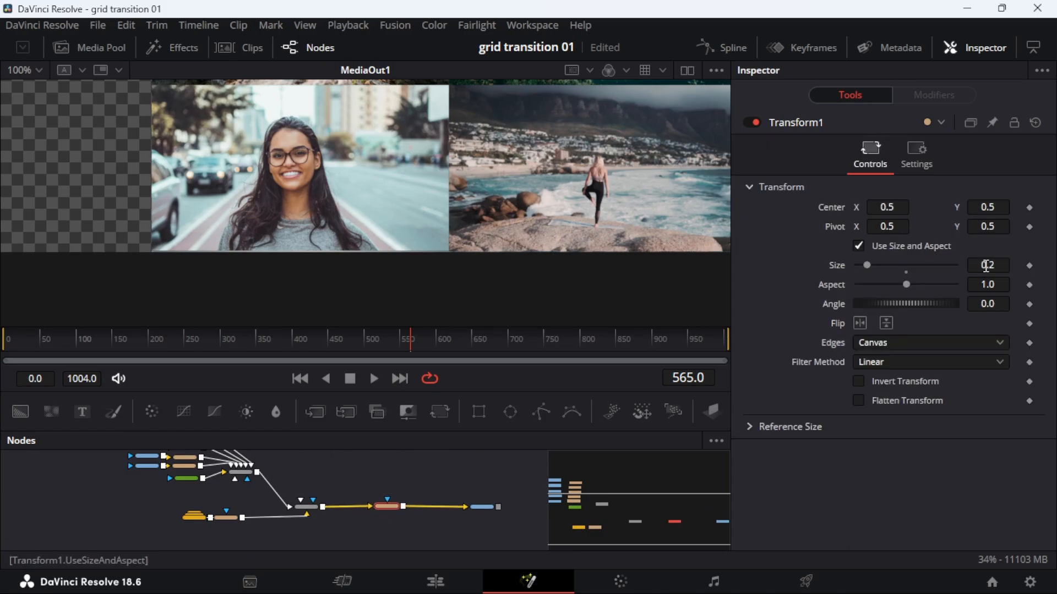
left_click_drag(869, 263, 866, 263)
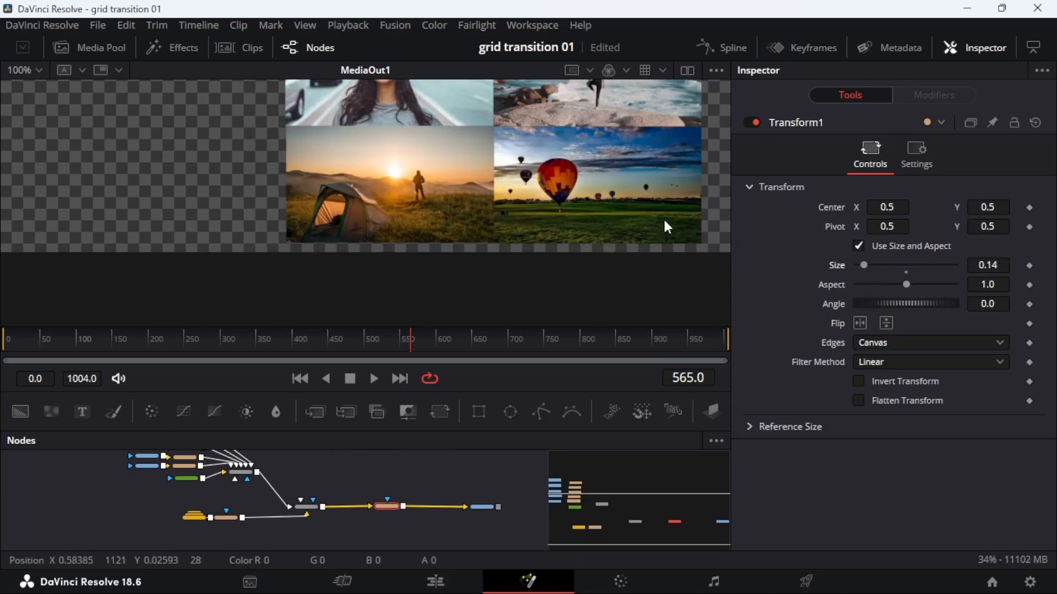
Refine MultiMerge2's Crop6 layer to Center X -0.499 and Y -2.495, checking its edges against the neighbouring photos.
left_click(40, 70)
left_click(44, 138)
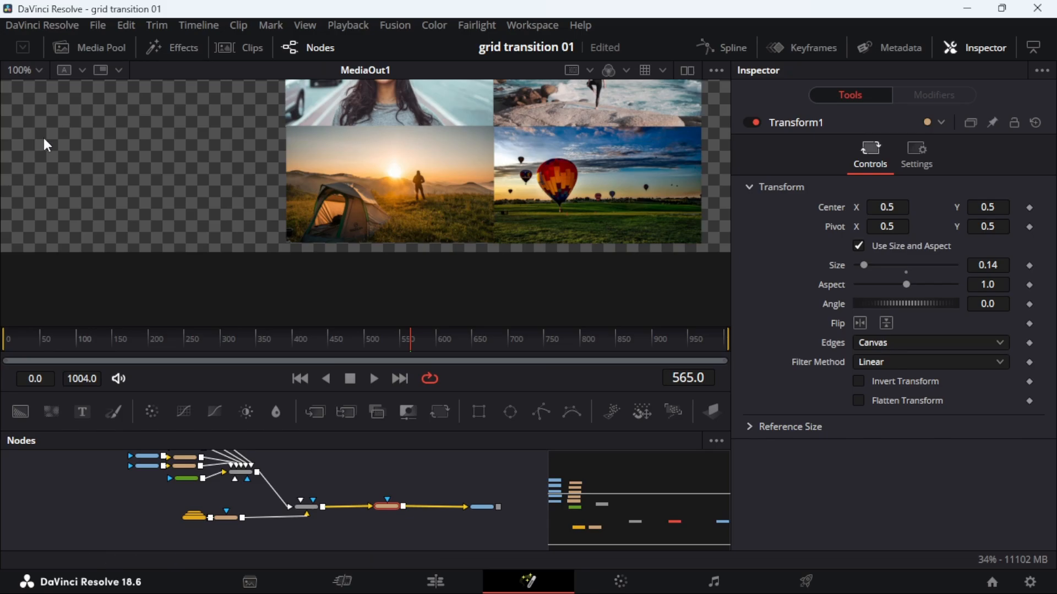
left_click(242, 472)
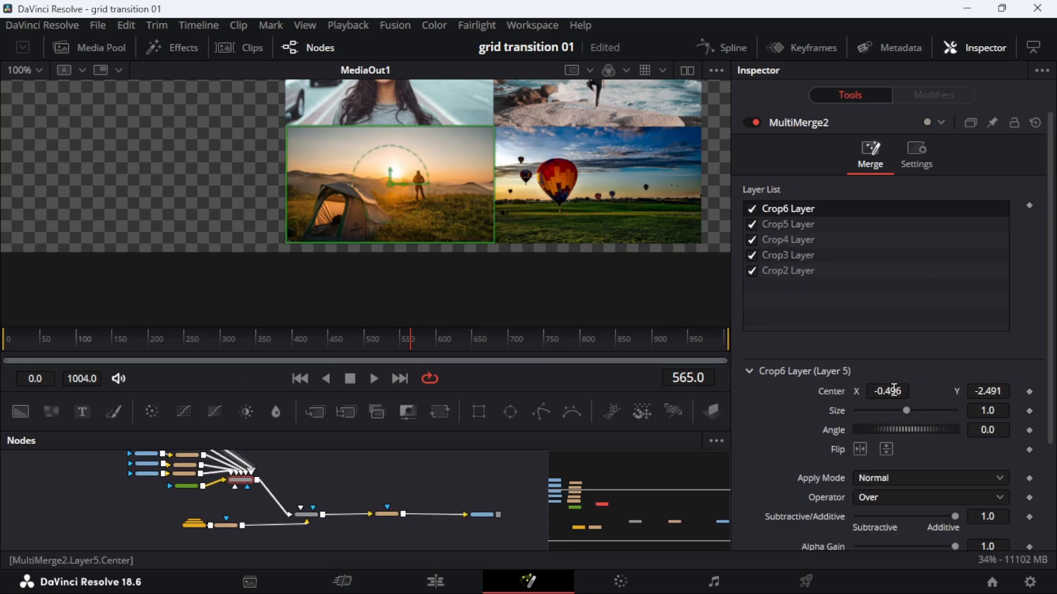
left_click_drag(894, 391, 892, 391)
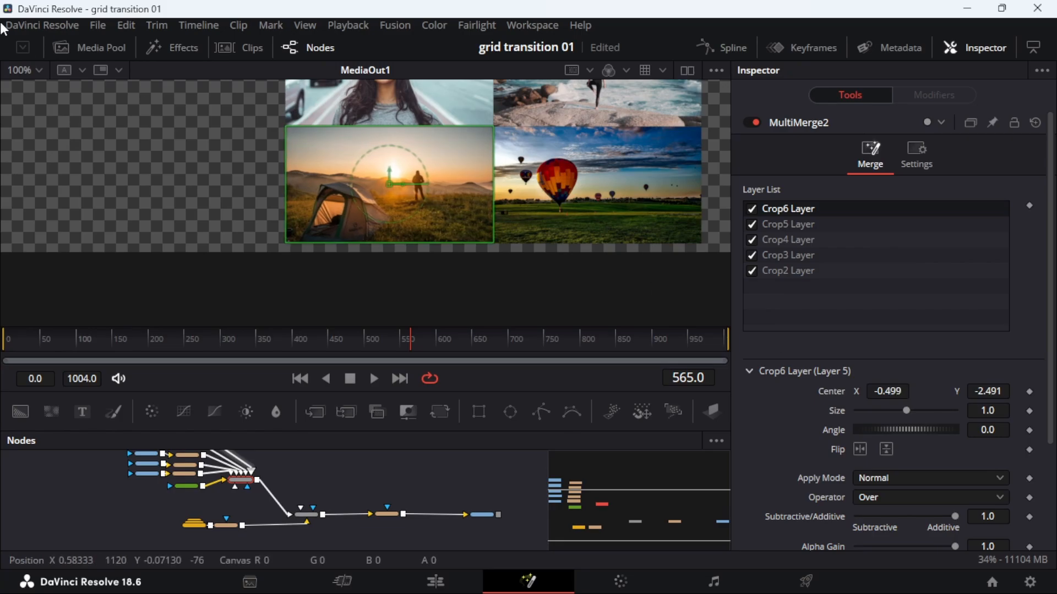
left_click(38, 71)
left_click(33, 158)
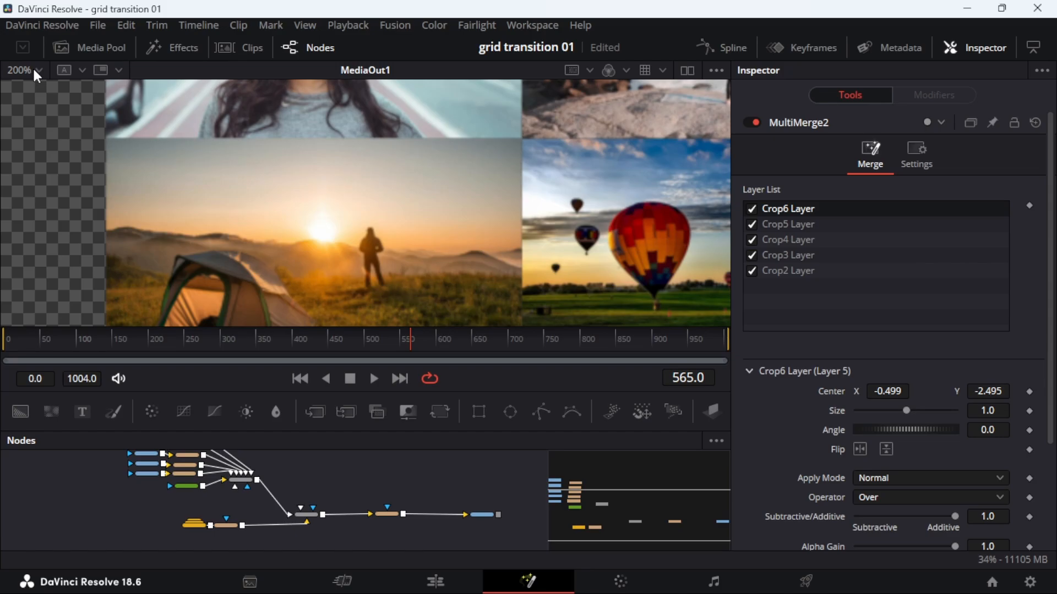
left_click(38, 72)
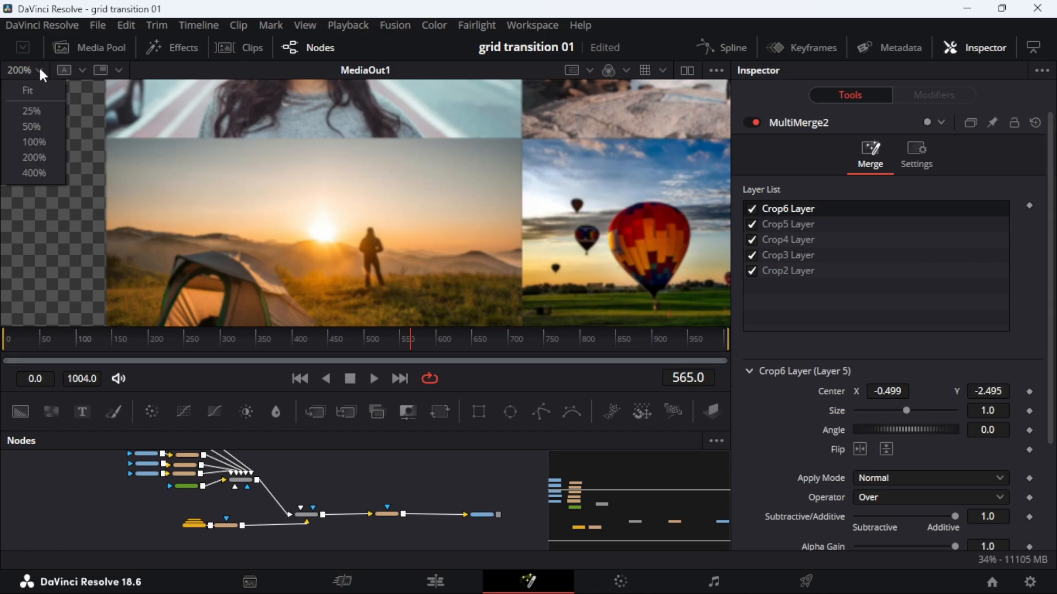
left_click(44, 100)
left_click_drag(422, 264, 465, 212)
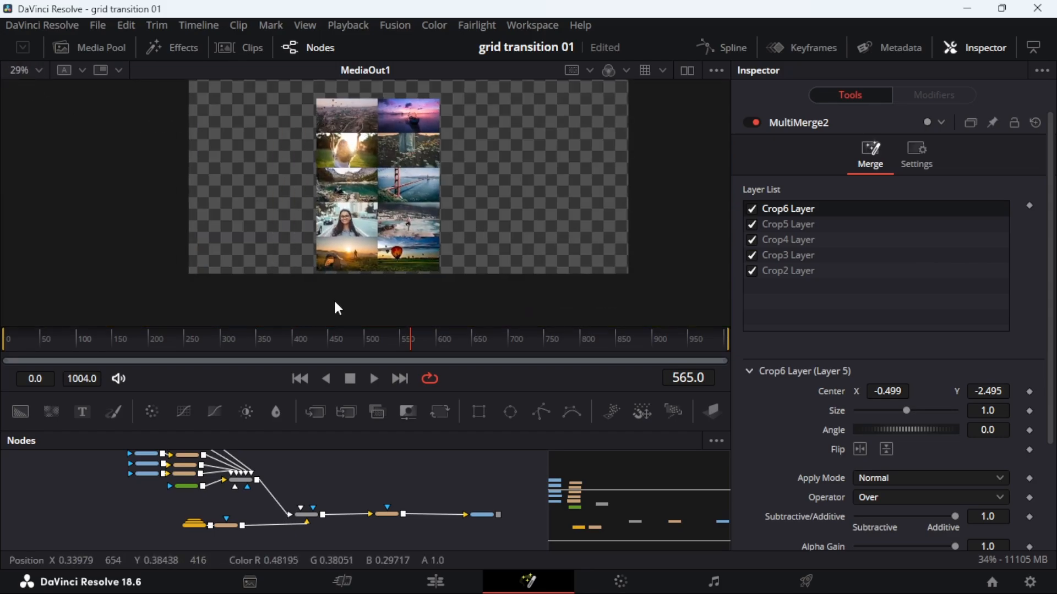
Enlarge the node area and move Center and Transform2 together farther below MultiMerge3.
left_click_drag(499, 328, 537, 230)
left_click_drag(274, 428, 339, 467)
scroll(344, 420, "up", 2)
scroll(344, 417, "up", 3)
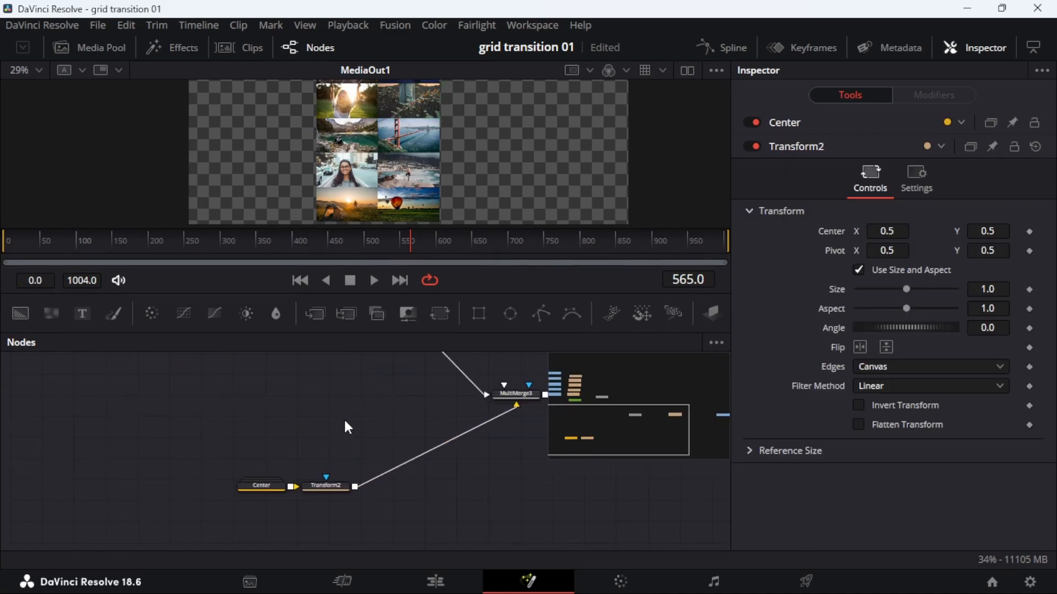
Group MultiMerge2 with MediaIn6 to MediaIn10, Crop2 to Crop6 and Background2 into a single node group.
left_click_drag(353, 416, 388, 545)
left_click_drag(475, 523, 40, 353)
left_click_drag(434, 455, 389, 428)
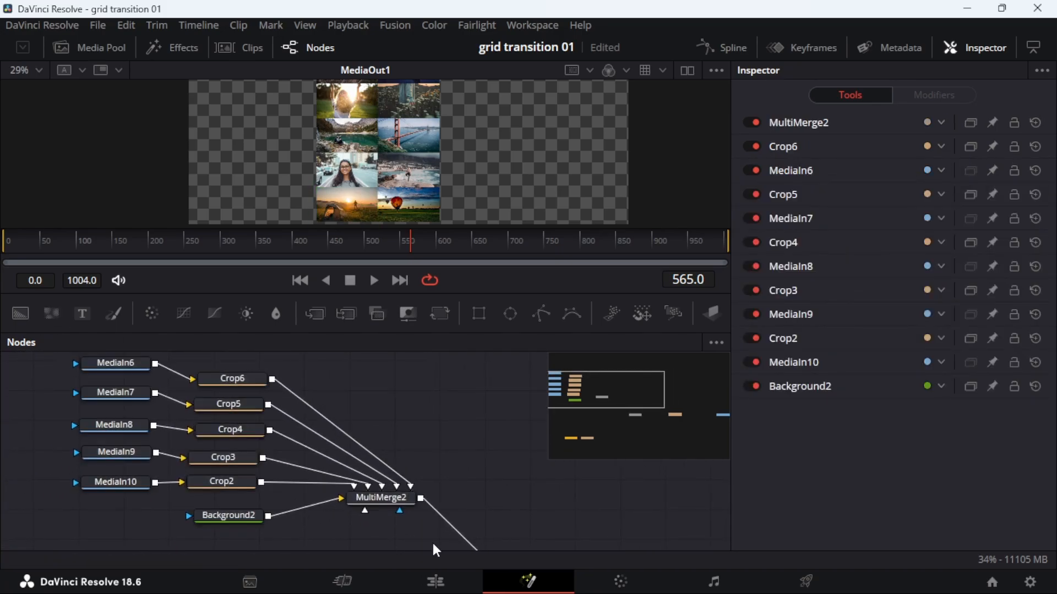
key("ctrl+g")
left_click_drag(272, 396, 273, 513)
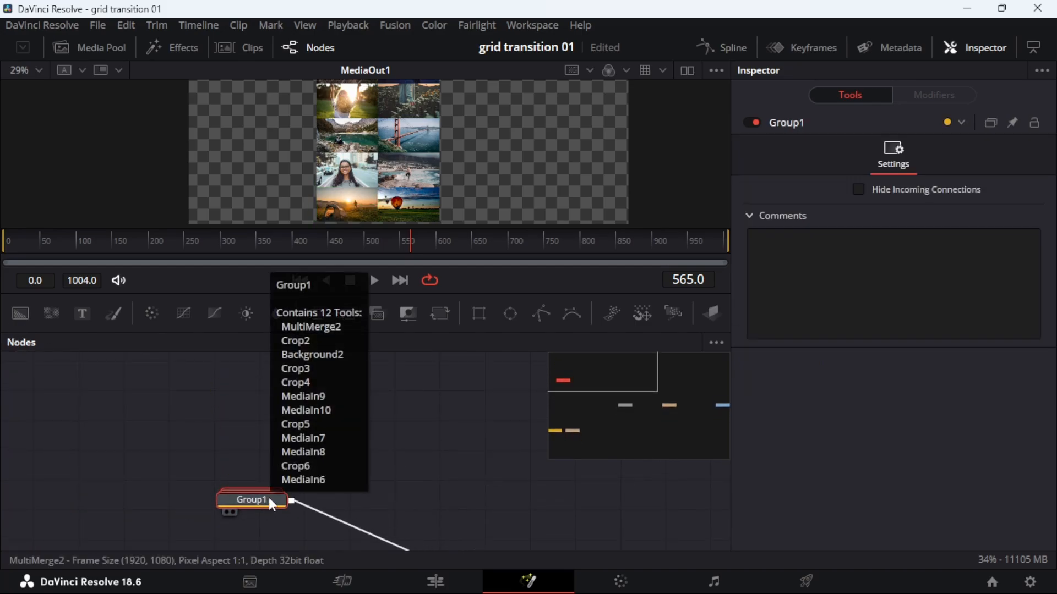
Rename the new node group as leftgrid.
key("F2")
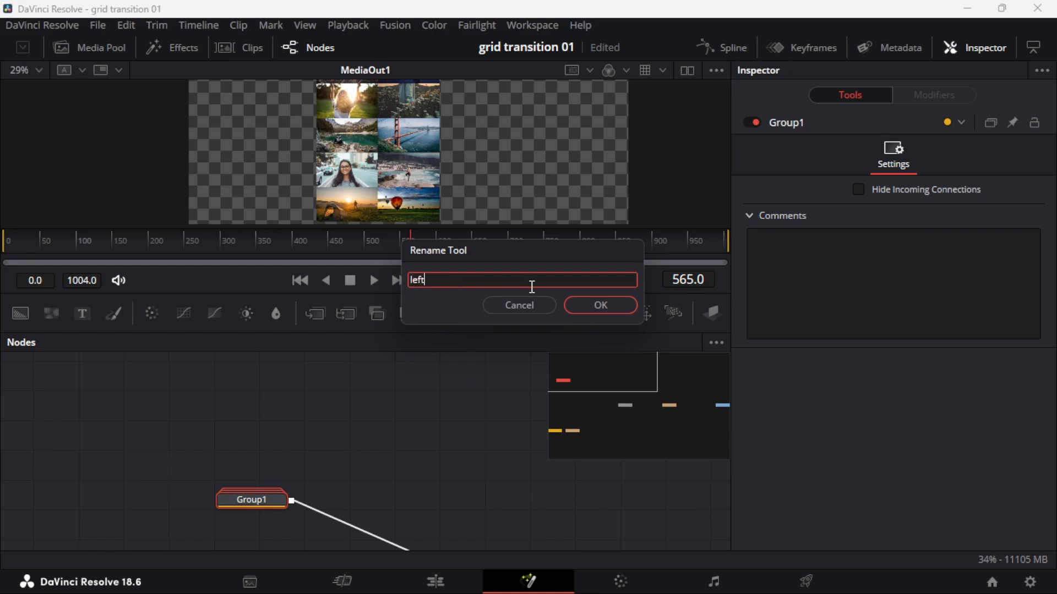
type("leftgrid")
key("Return")
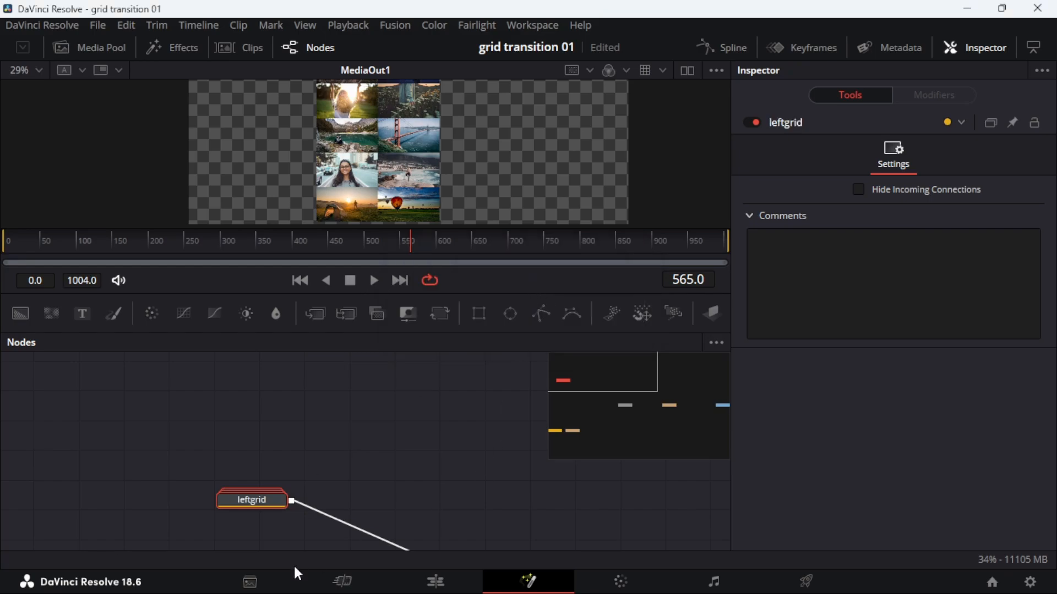
Move the leftgrid node down to about the level of MultiMerge3, keeping it well to its left.
scroll(358, 366, "down", 4)
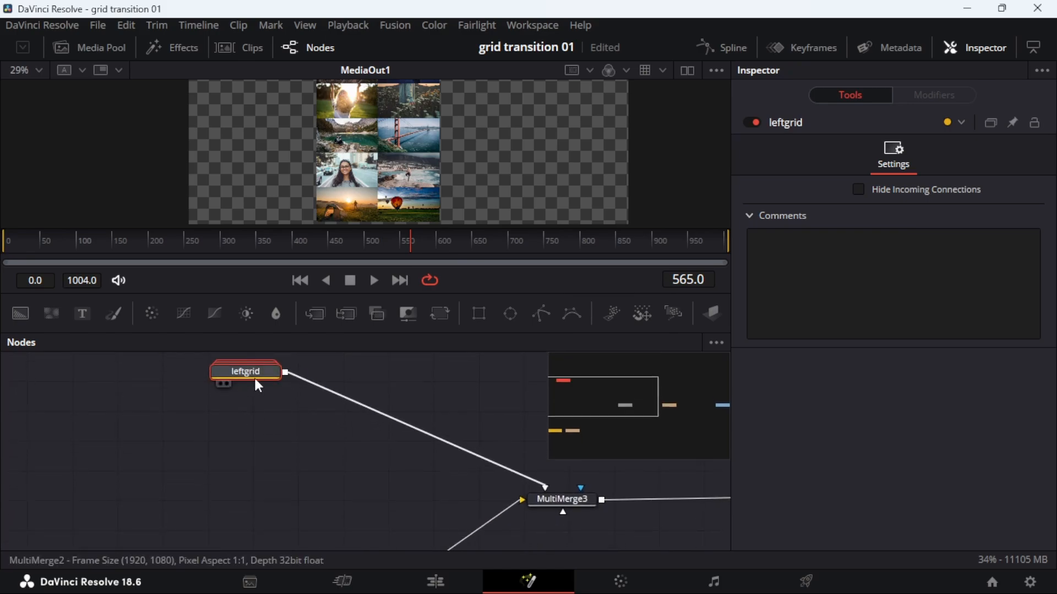
left_click_drag(254, 377, 194, 467)
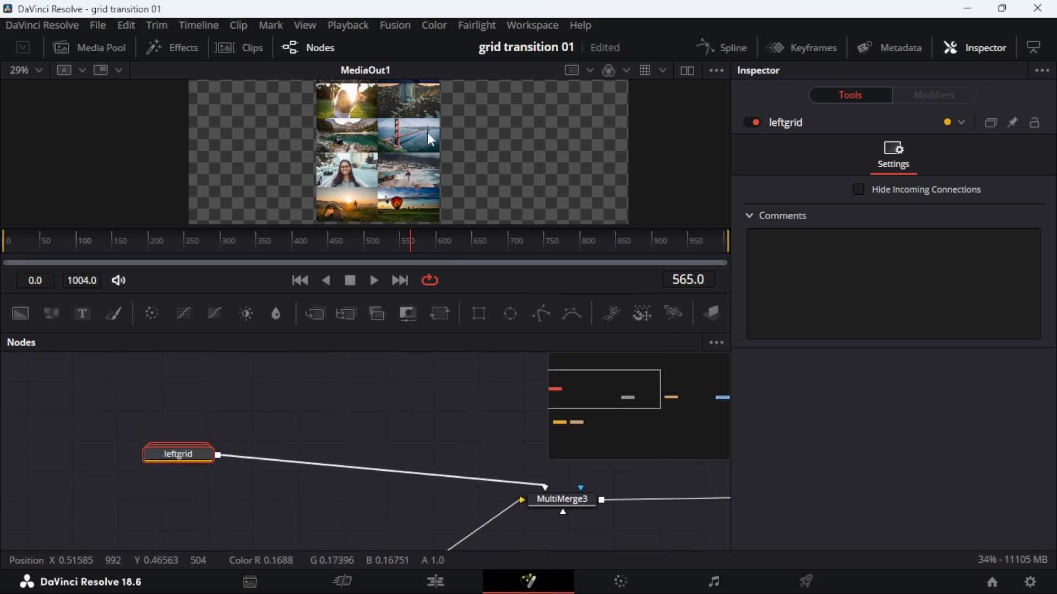
left_click(395, 441)
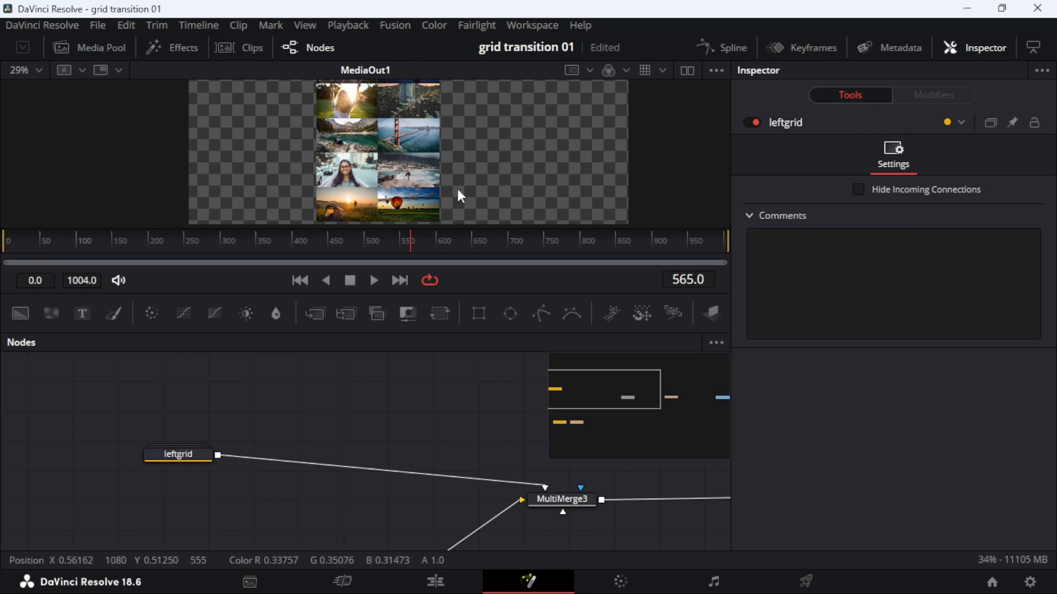
left_click_drag(197, 457, 213, 509)
left_click(255, 434)
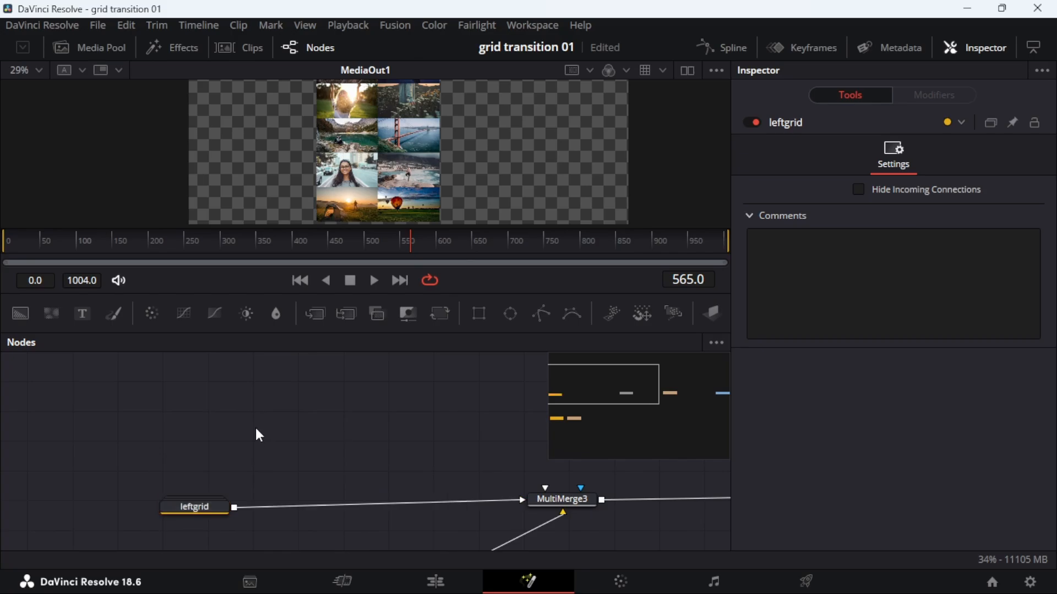
Add the five media pool photos following Fusion Clip 1 to the empty node area above leftgrid.
left_click(102, 53)
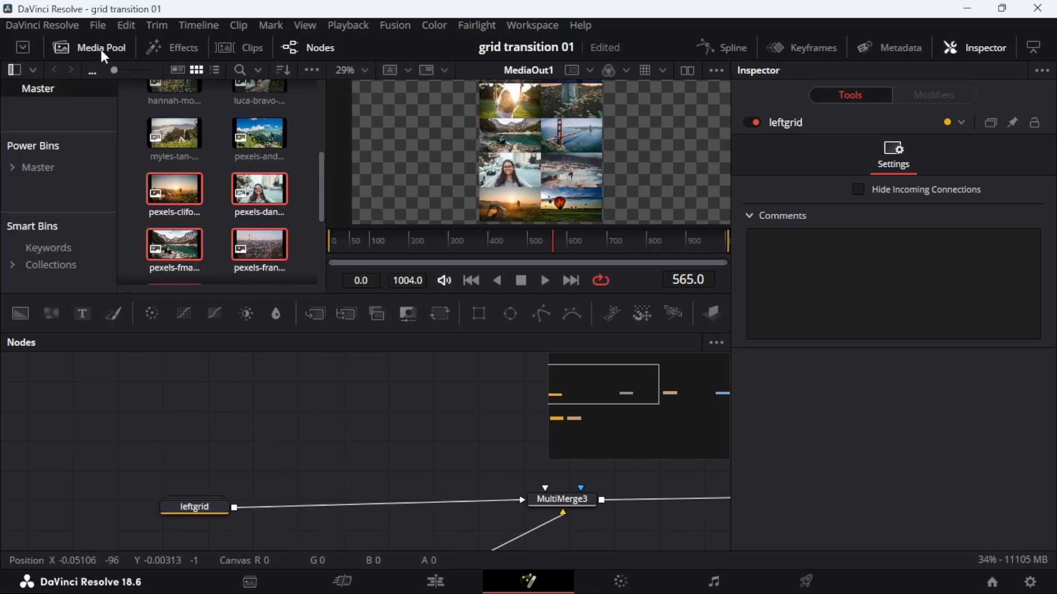
left_click_drag(324, 194, 316, 180)
scroll(307, 137, "up", 3)
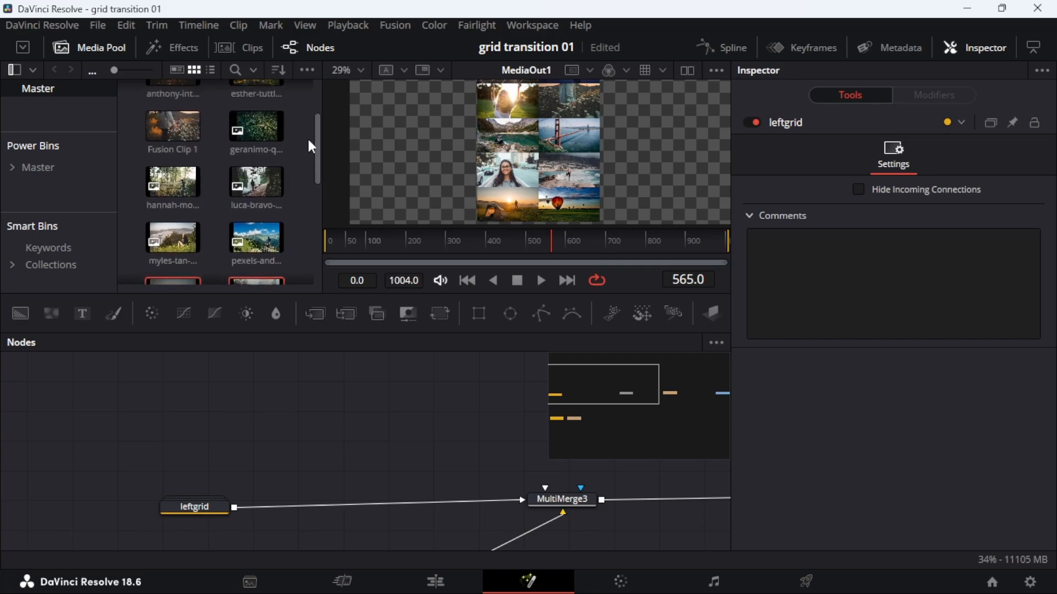
left_click(257, 247)
left_click(164, 256, "ctrl")
left_click(256, 197, "ctrl")
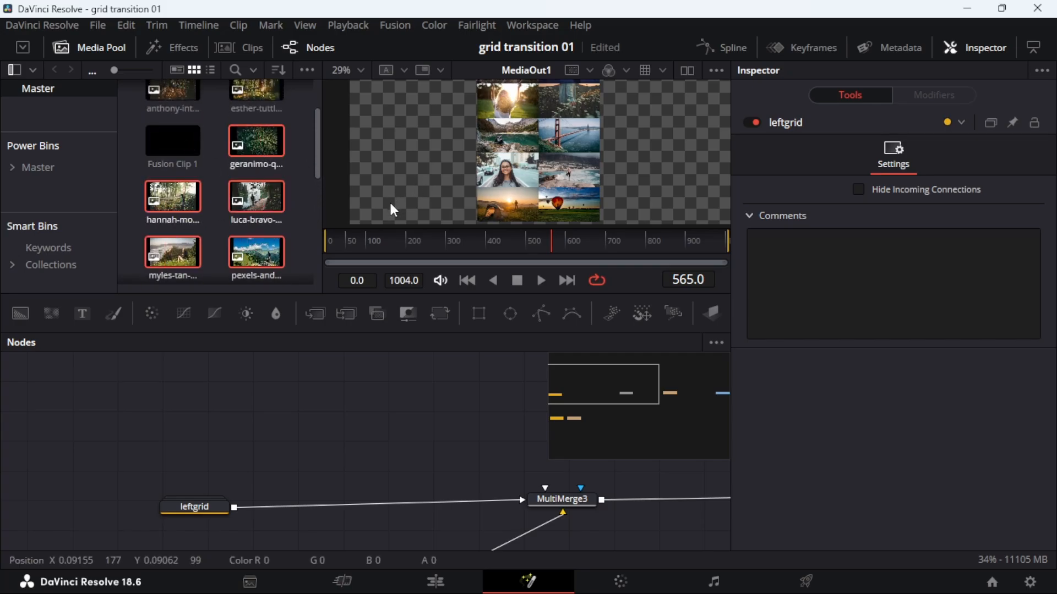
left_click_drag(257, 142, 234, 435)
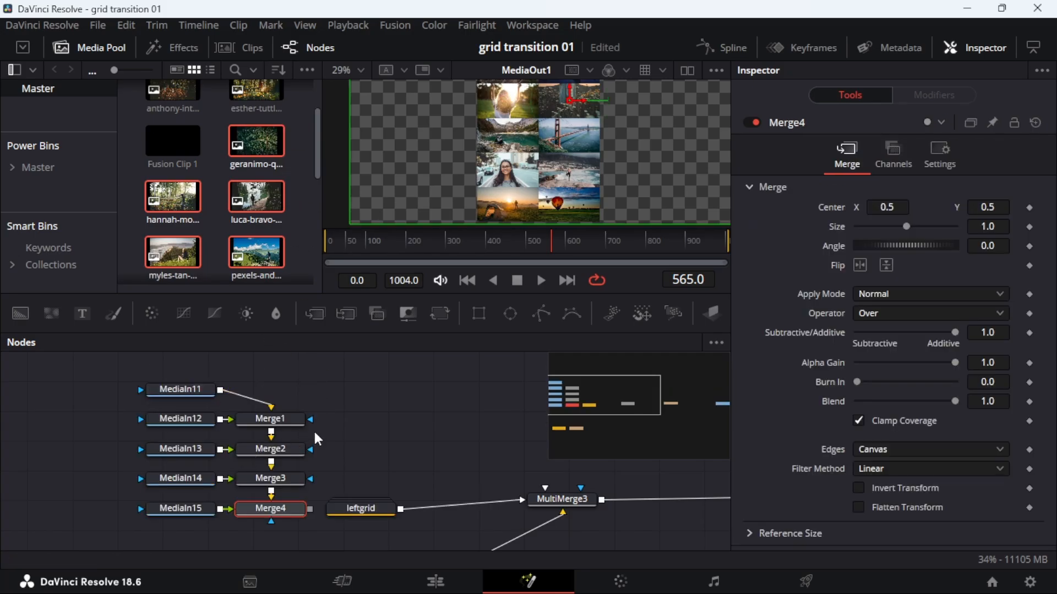
Delete the automatically created Merge1 to Merge4 nodes joining the newly added photos.
mouse_move(318, 418)
left_mouse_down()
mouse_move(320, 396)
mouse_move(331, 416)
left_mouse_up()
left_click_drag(302, 545, 332, 397)
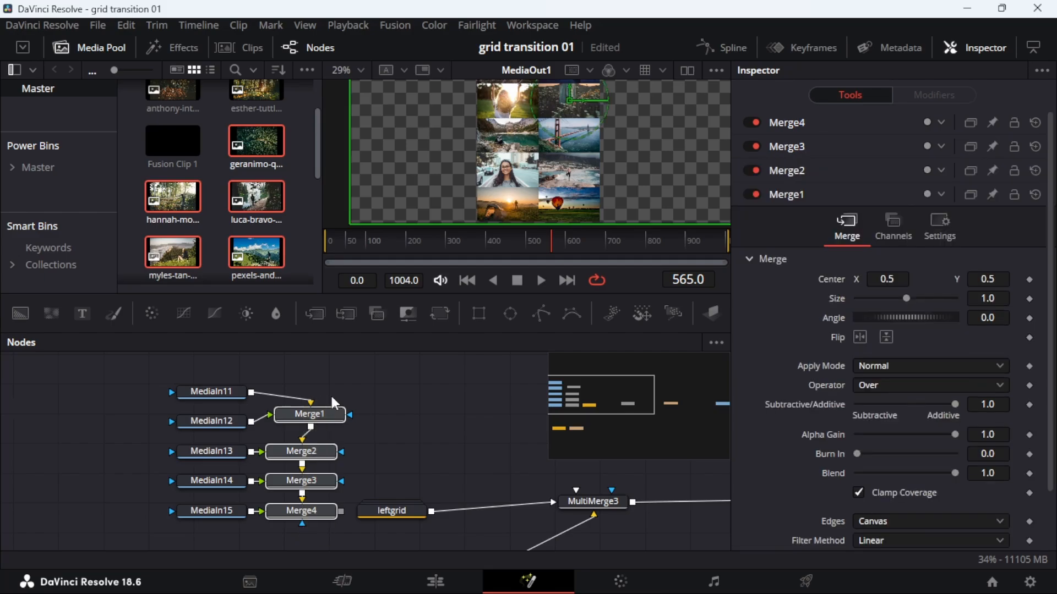
key("Delete")
Arrange MediaIn11 to MediaIn15 as a column with leftgrid below it, leaving free space towards MultiMerge3.
left_click_drag(278, 517, 236, 361)
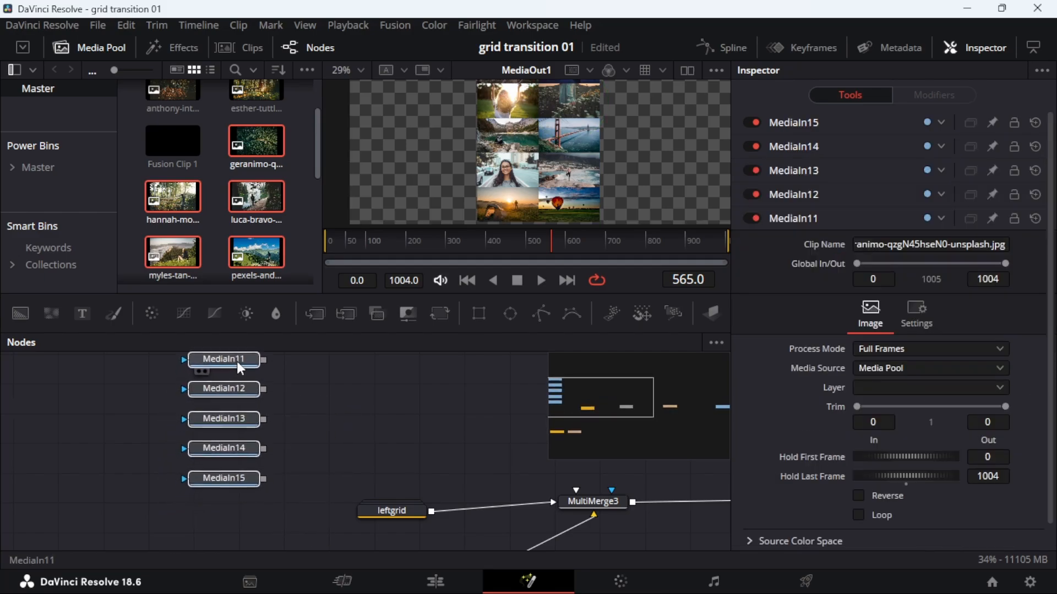
left_click_drag(398, 511, 267, 547)
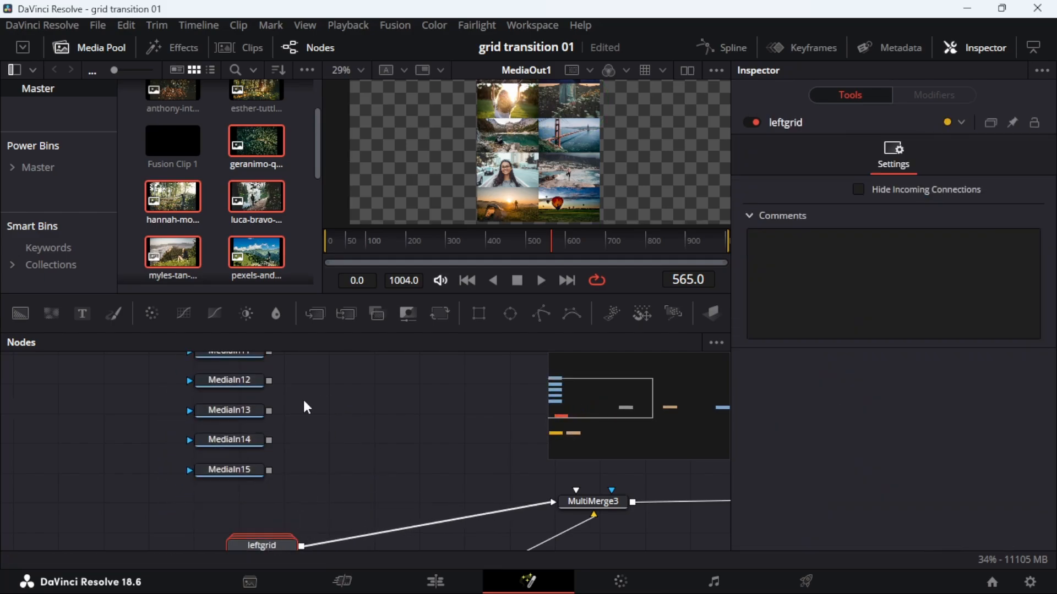
left_click_drag(289, 426, 237, 456)
left_click_drag(251, 517, 211, 385)
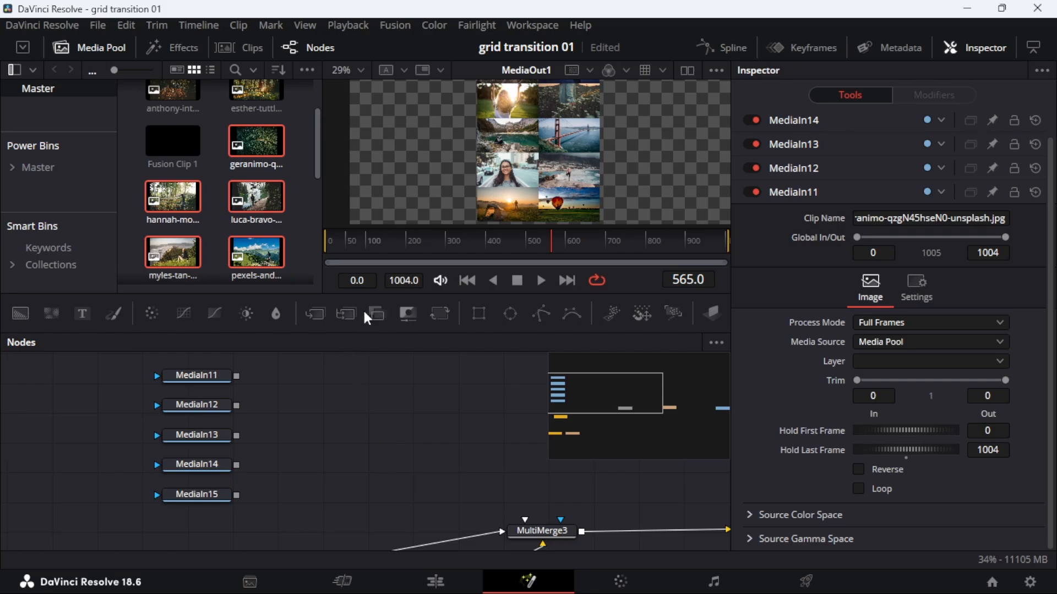
Add a MultiMerge node beside the new photo column and connect a Background with Alpha 0 as its background input.
left_click_drag(364, 313, 430, 479)
left_click_drag(312, 481, 341, 465)
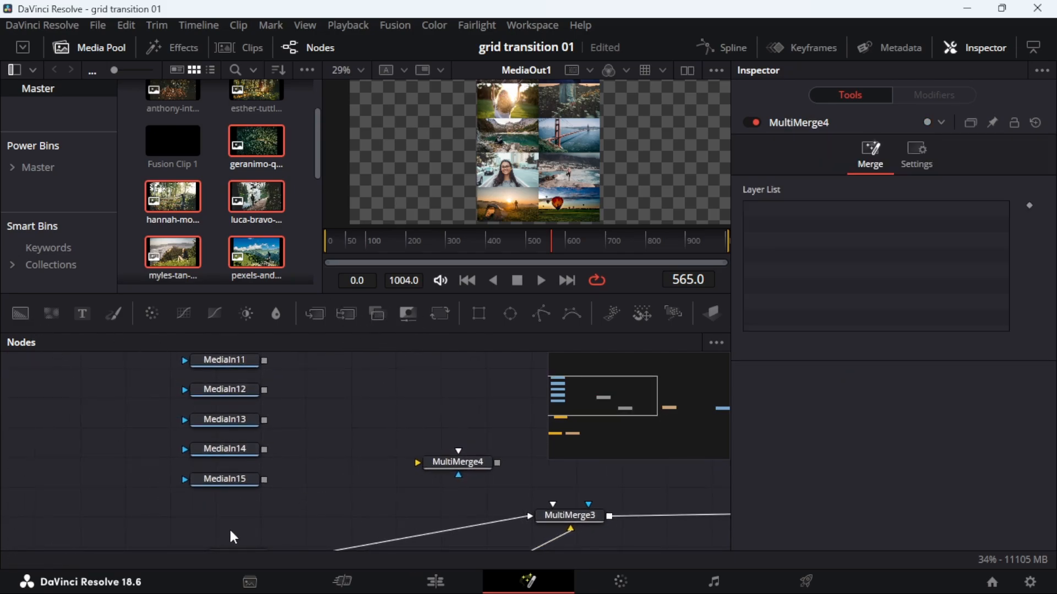
left_click_drag(20, 315, 418, 462)
left_click(933, 357)
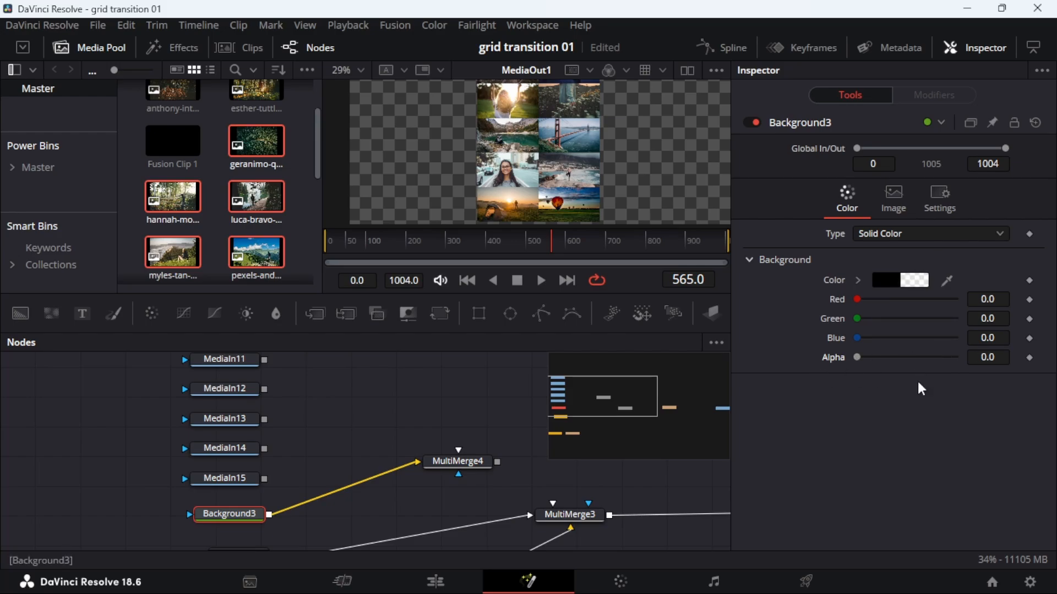
left_click_drag(465, 464, 461, 492)
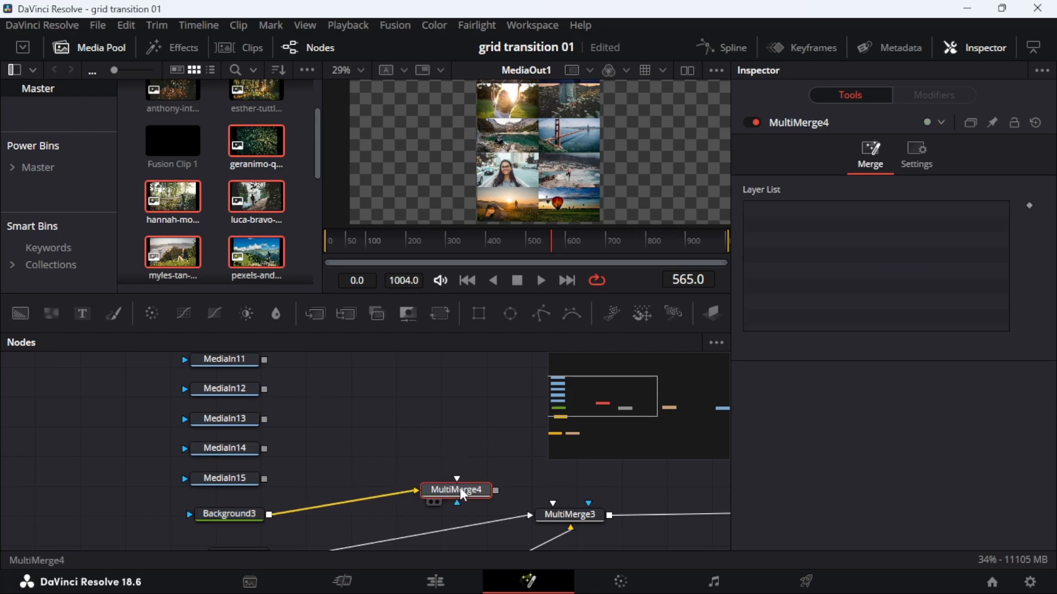
Add a Crop node between the photo column and MultiMerge4 and feed MediaIn15 into it.
left_click(315, 425)
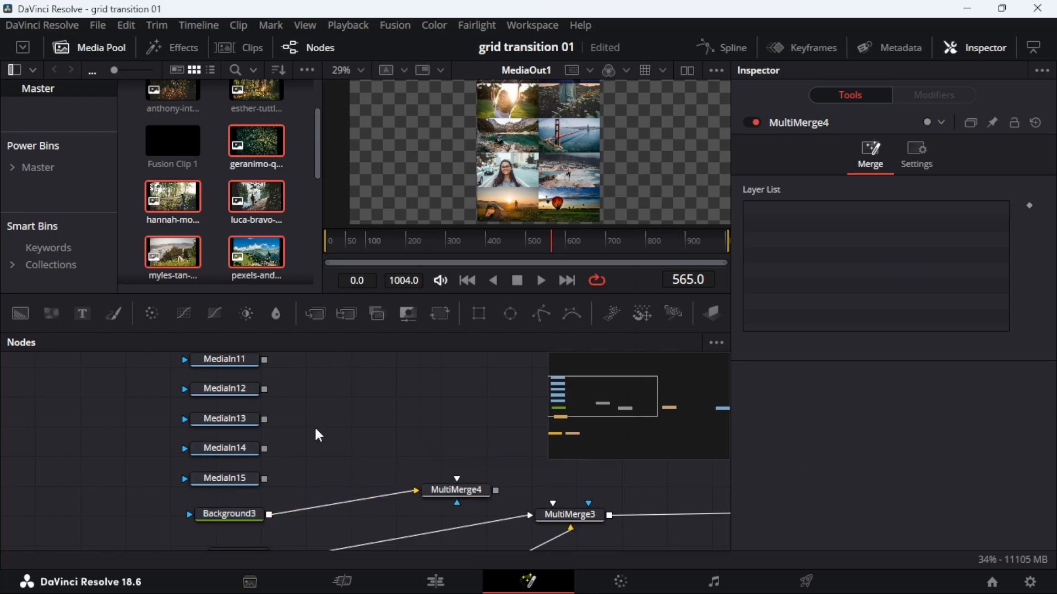
key("shift+space")
type("Crop")
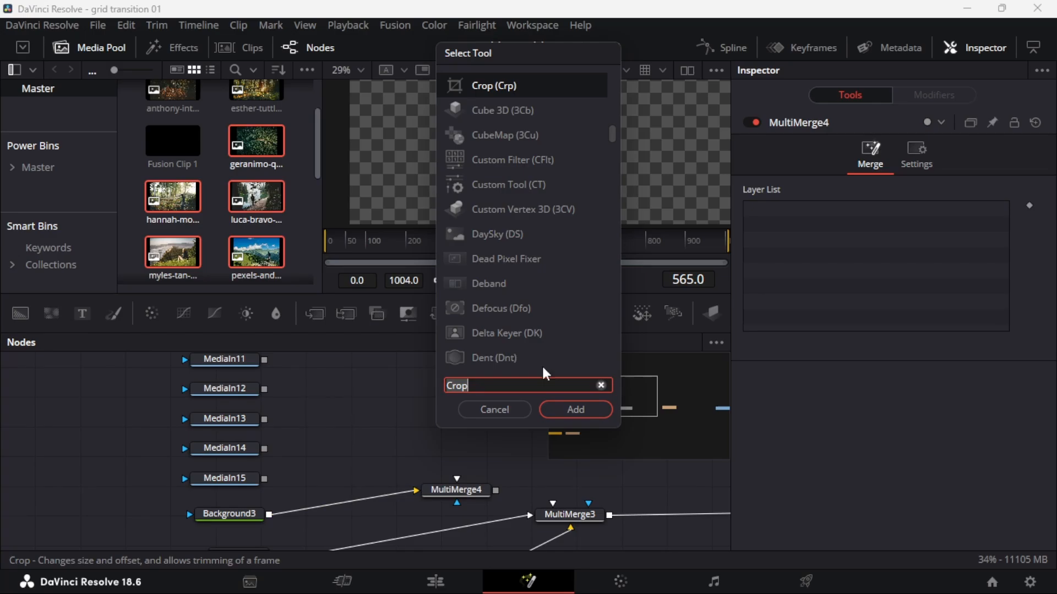
left_click(560, 406)
left_click_drag(316, 435, 337, 467)
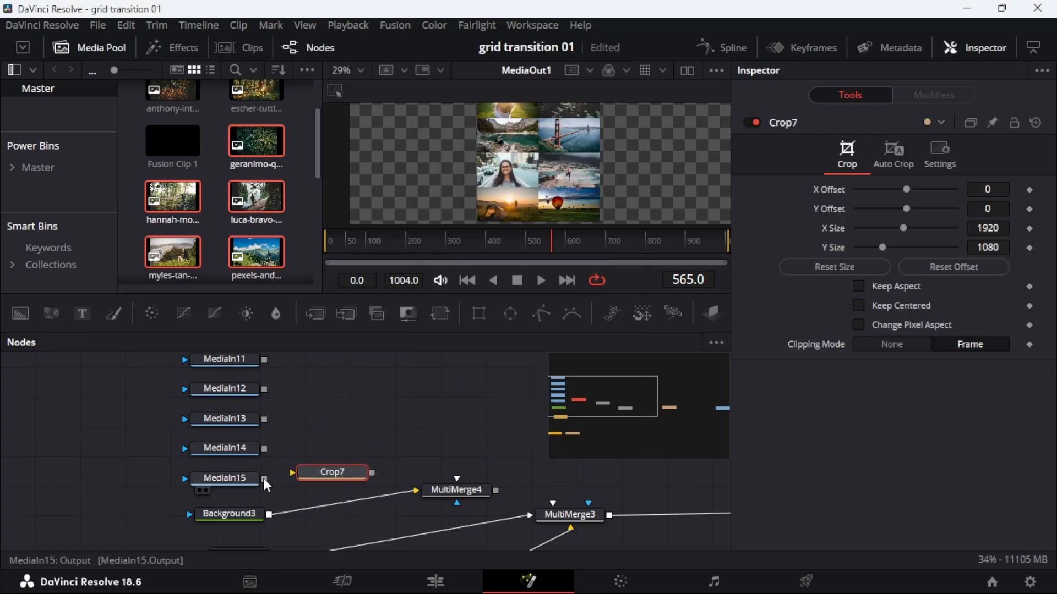
left_click_drag(263, 477, 290, 473)
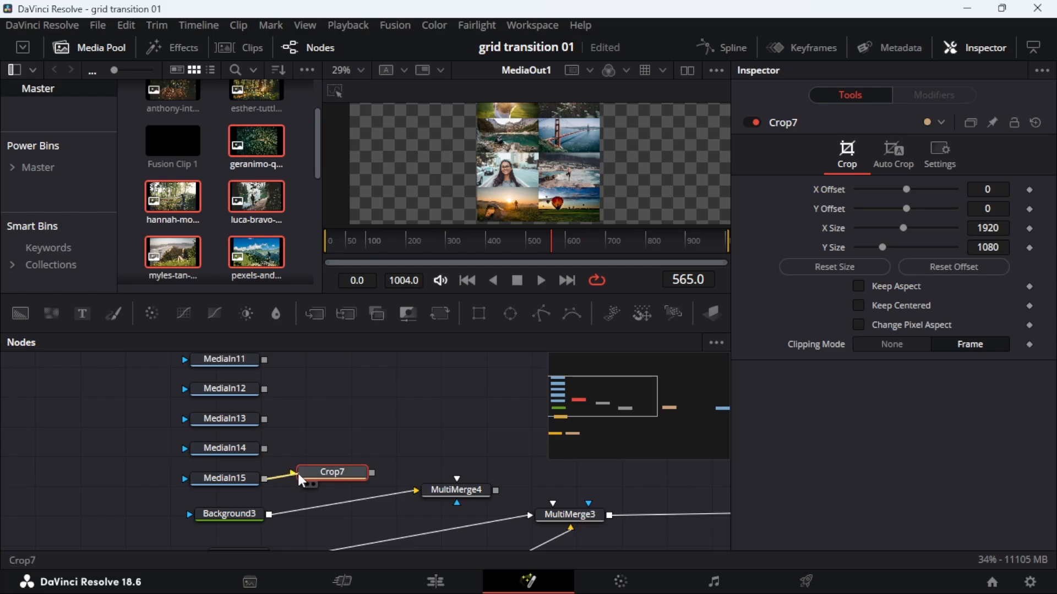
Connect Crop7's output to MultiMerge4, and paste two copies of the crop node beside the media inputs.
left_click_drag(372, 473, 469, 490)
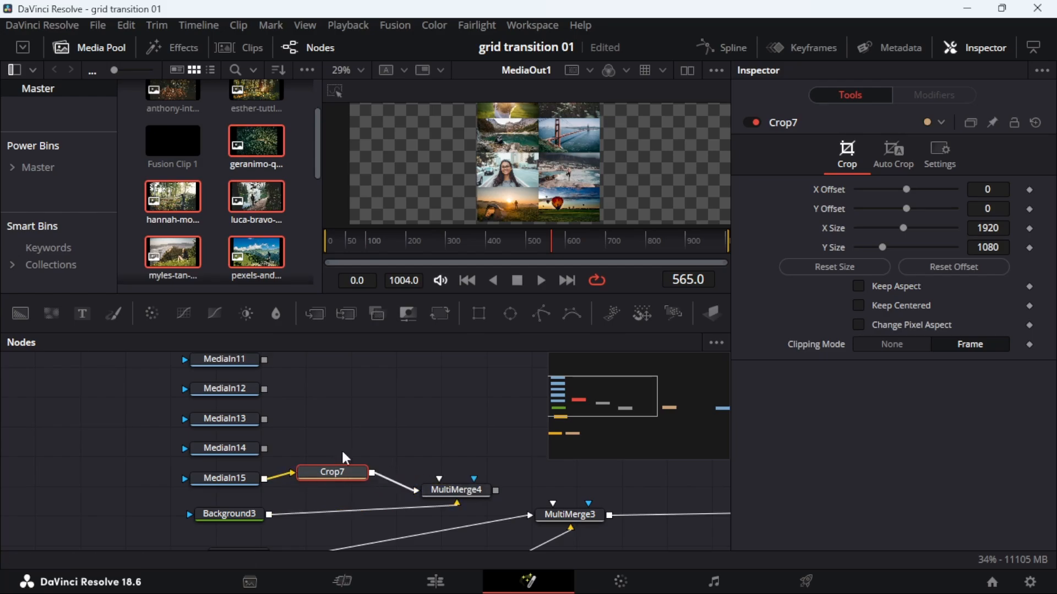
left_click_drag(336, 471, 338, 498)
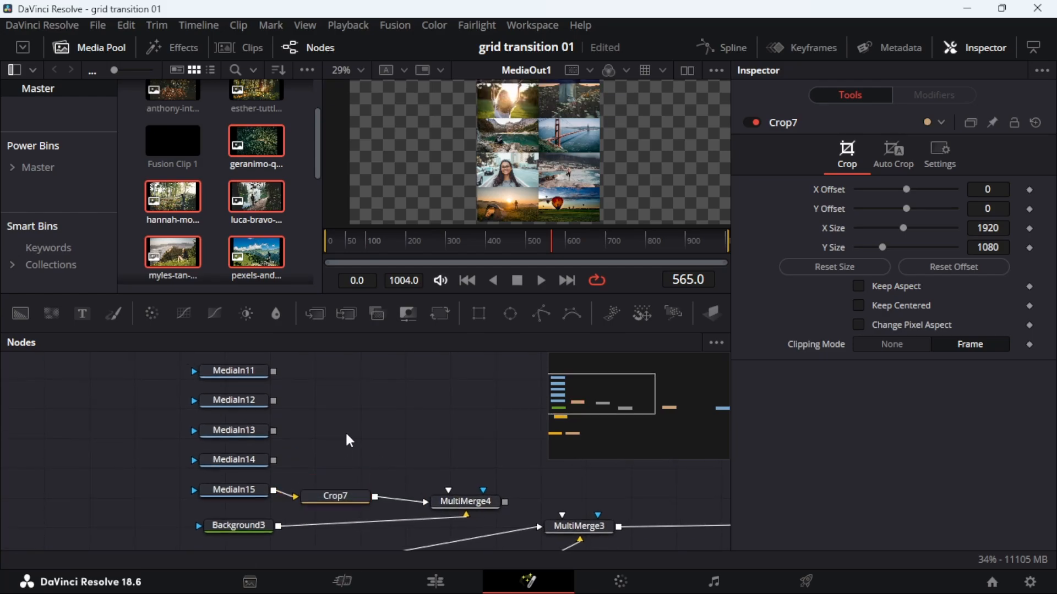
left_click(343, 440)
key("ctrl+v")
key("ctrl+v")
left_click_drag(356, 450, 350, 476)
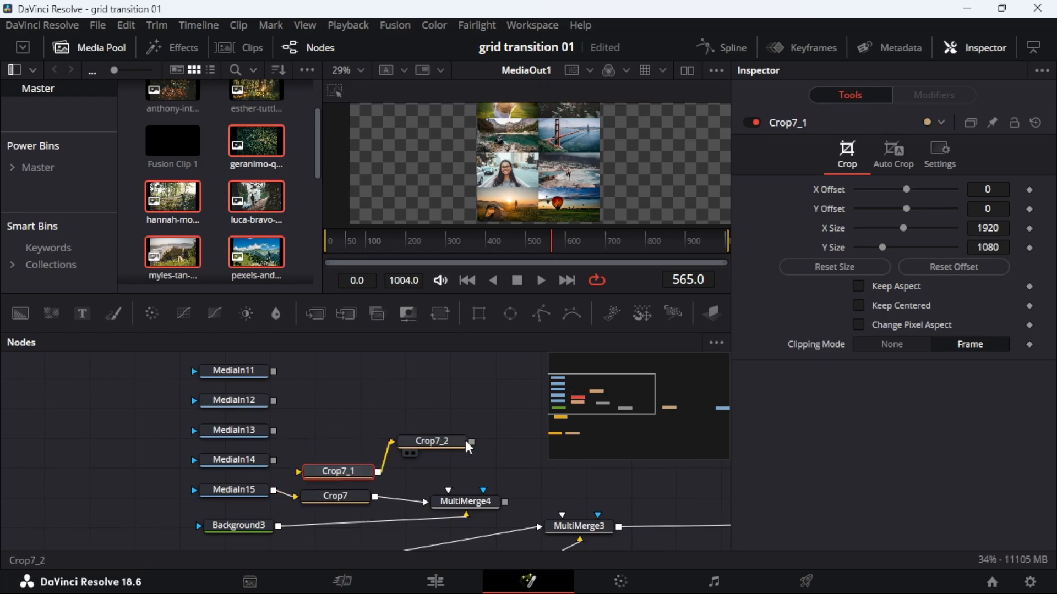
left_click_drag(430, 443, 392, 398)
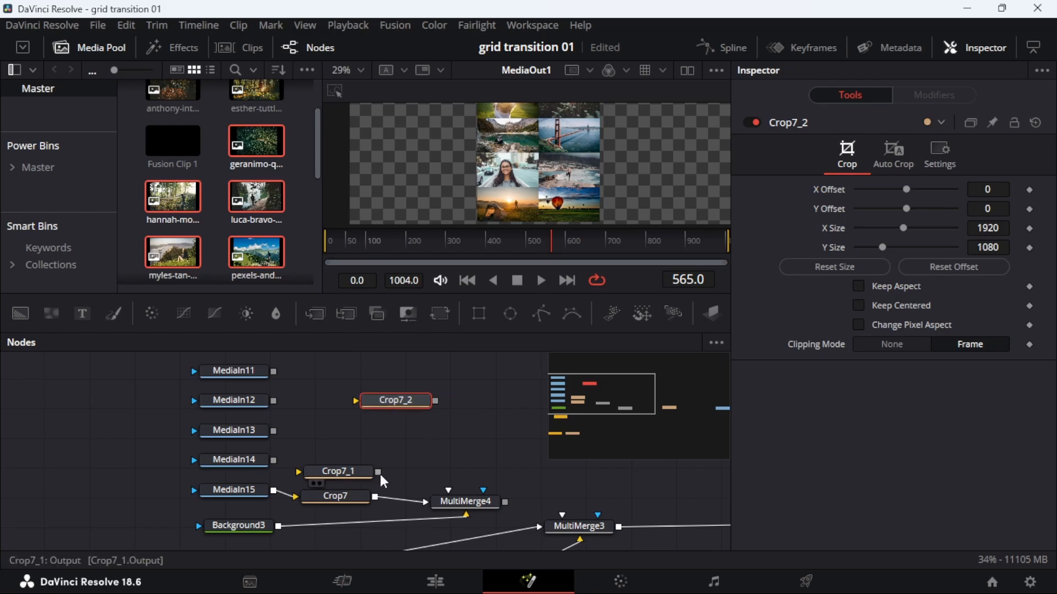
Wire MediaIn14 through Crop7_1 and MediaIn13 through Crop7_2 into MultiMerge4.
left_click_drag(379, 472, 464, 497)
left_click_drag(297, 472, 274, 461)
scroll(316, 431, "up", 2)
left_click_drag(375, 431, 303, 474)
left_click_drag(385, 474, 468, 526)
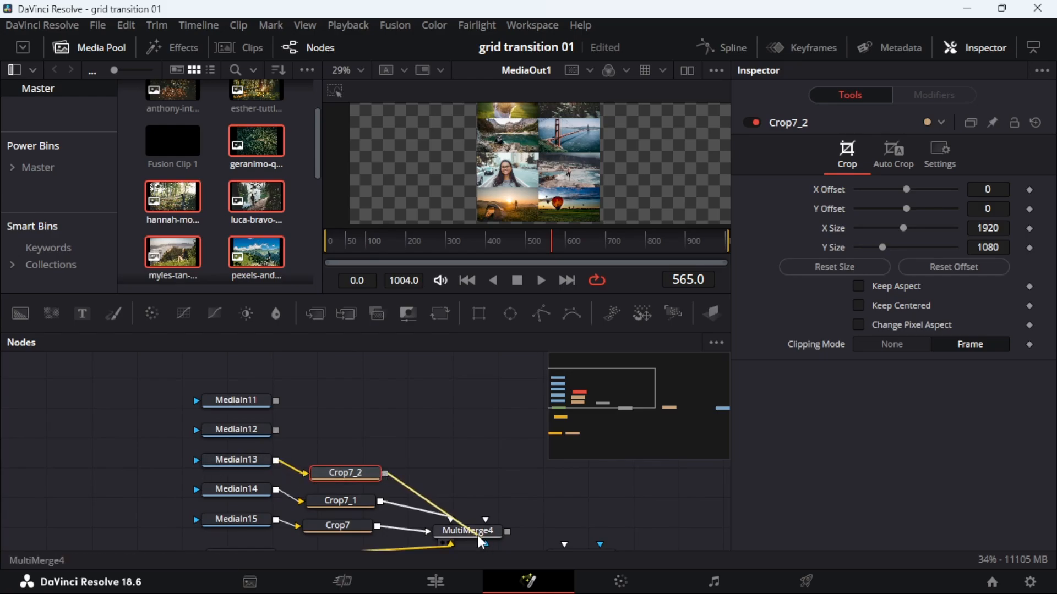
Paste another crop node above Crop7_2 and wire it between MediaIn12 and MultiMerge4.
left_click(334, 426)
key("ctrl+v")
left_click_drag(312, 425, 333, 451)
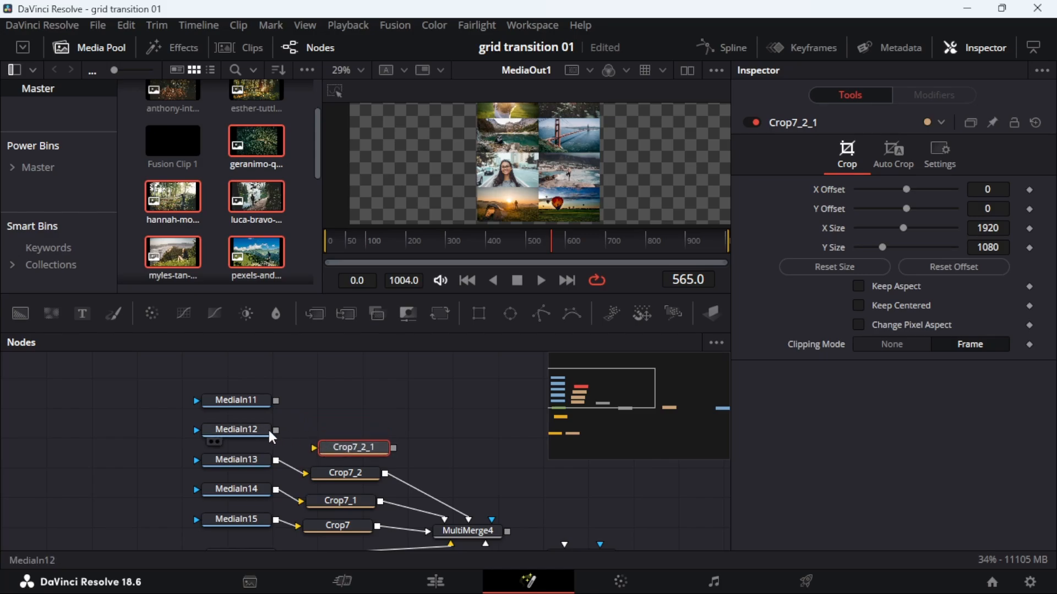
left_click_drag(268, 431, 312, 447)
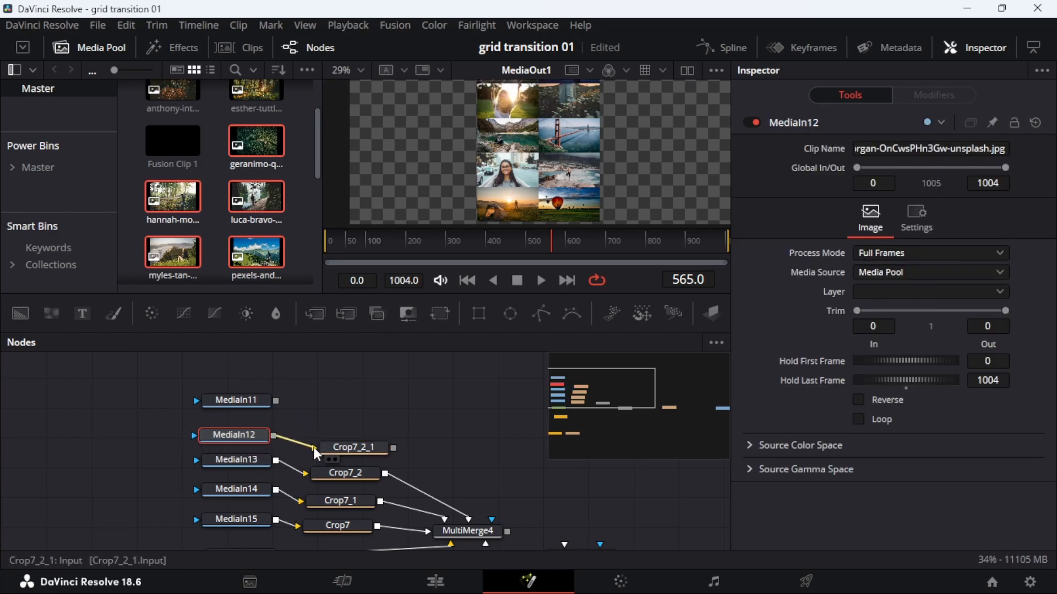
left_click_drag(393, 448, 492, 530)
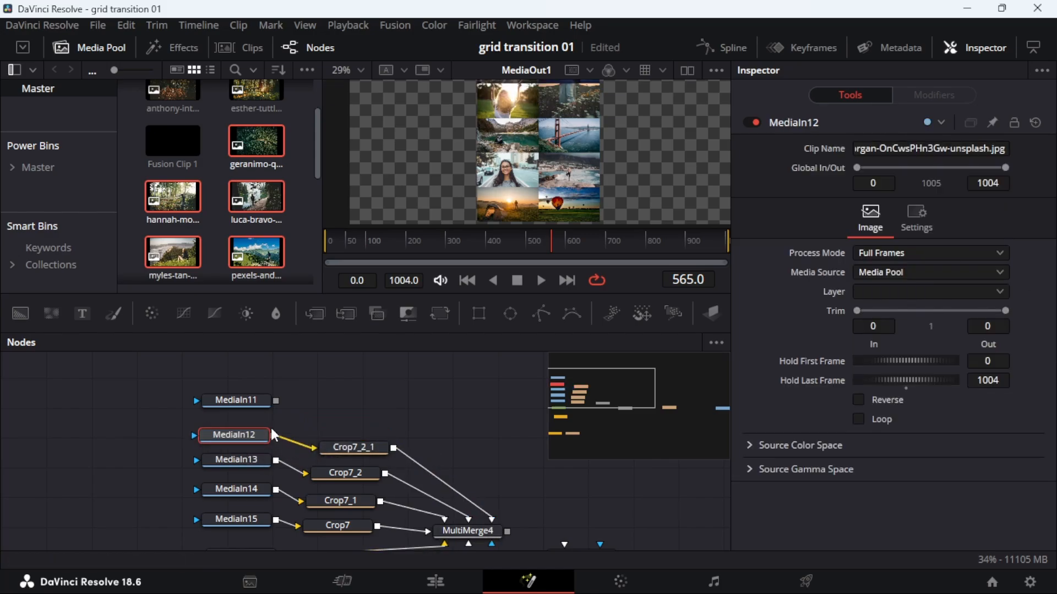
Paste a fifth crop node and wire it between MediaIn11 and MultiMerge4.
left_click(359, 450)
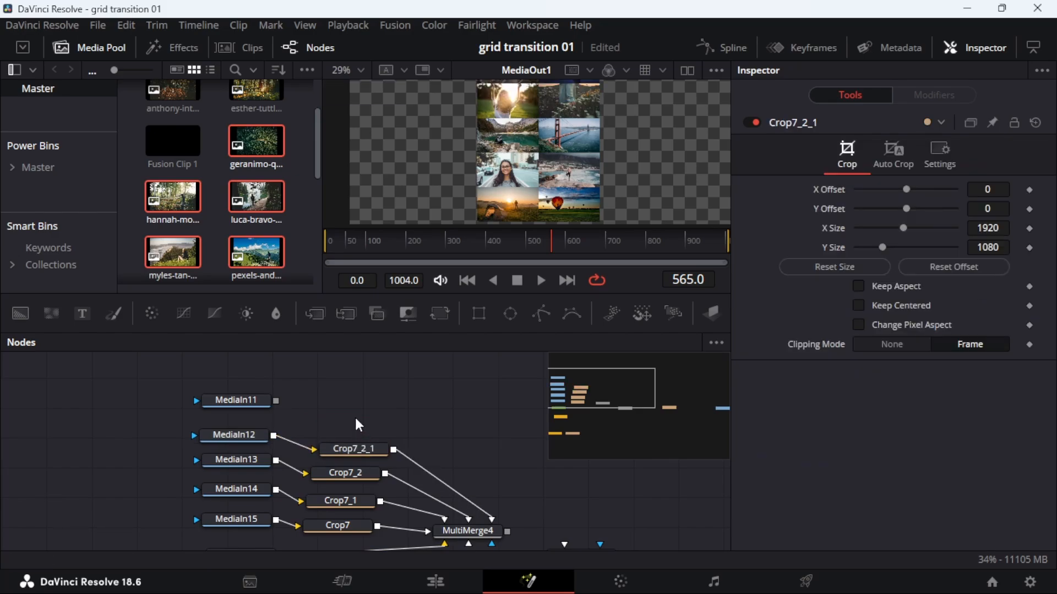
key("ctrl+v")
left_click_drag(276, 401, 316, 425)
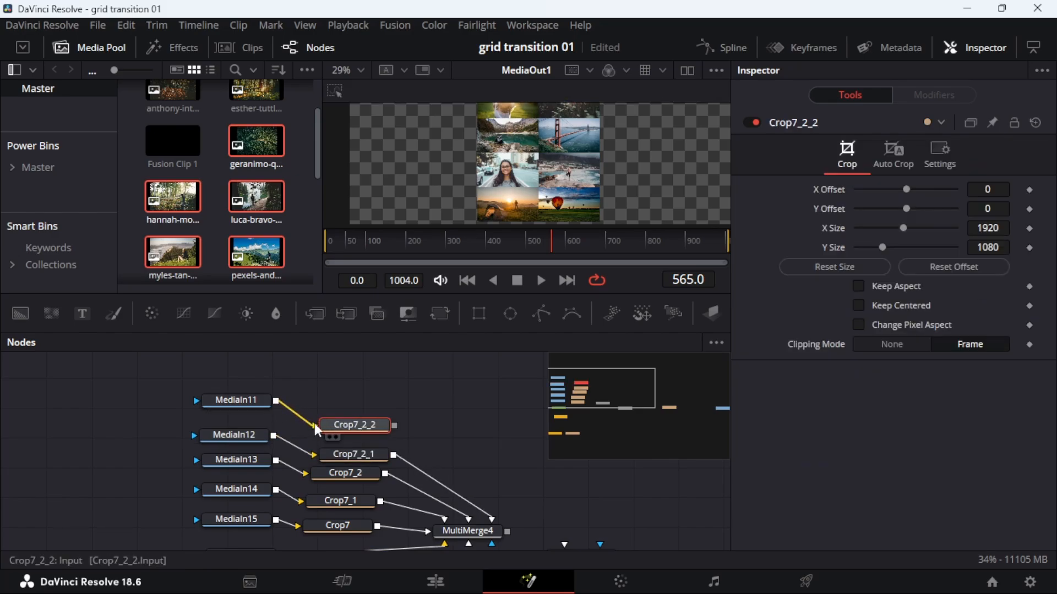
left_click_drag(394, 425, 495, 530)
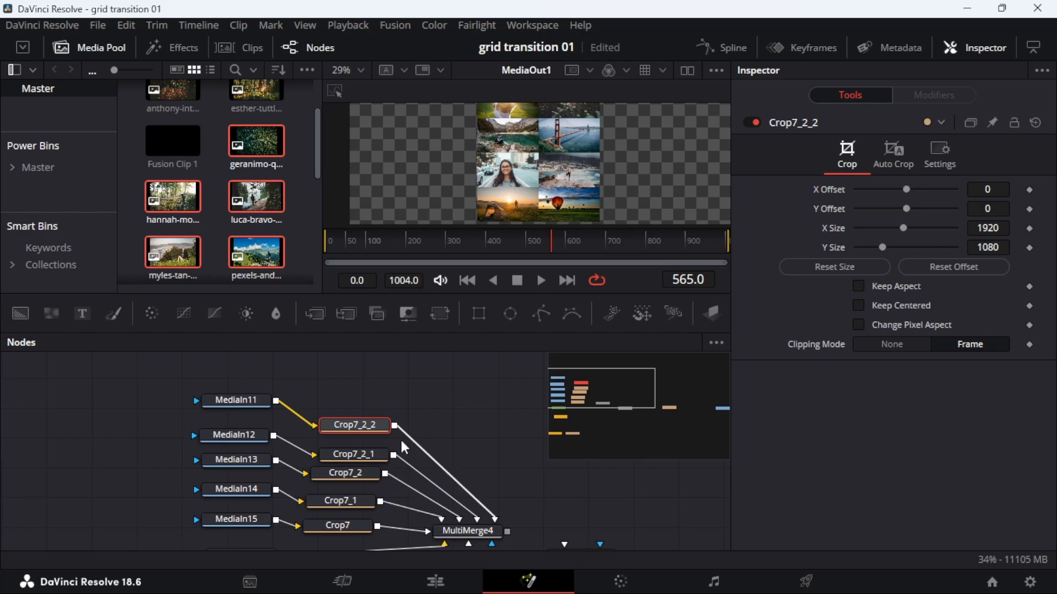
Move MultiMerge3 lower in the node graph, and shift the whole MultiMerge4 branch away from the leftgrid group.
left_click_drag(401, 441, 379, 395)
left_click_drag(141, 400, 79, 372)
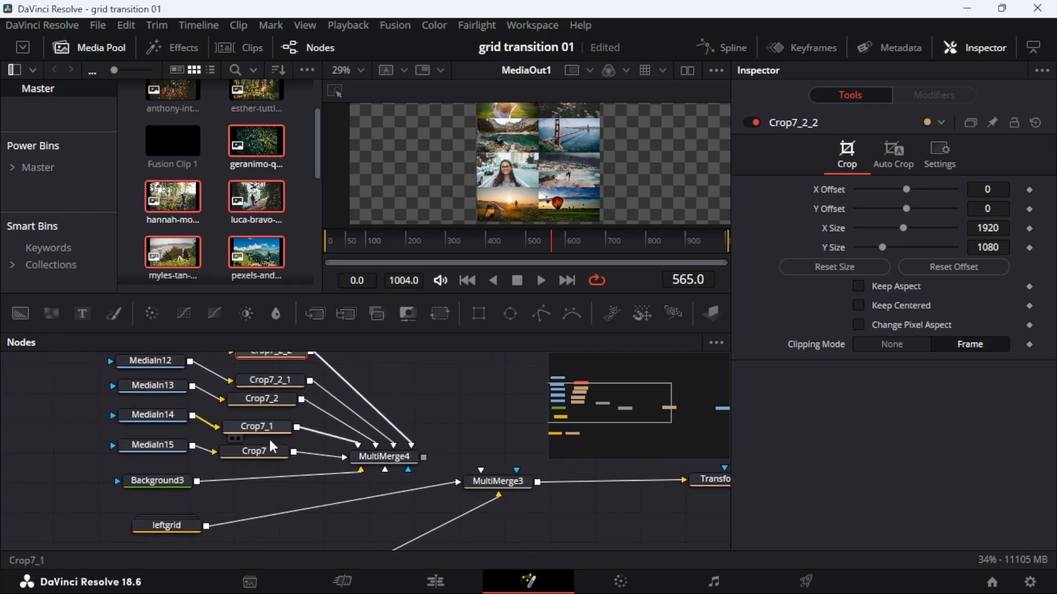
scroll(269, 446, "down", 3)
scroll(355, 481, "up", 4)
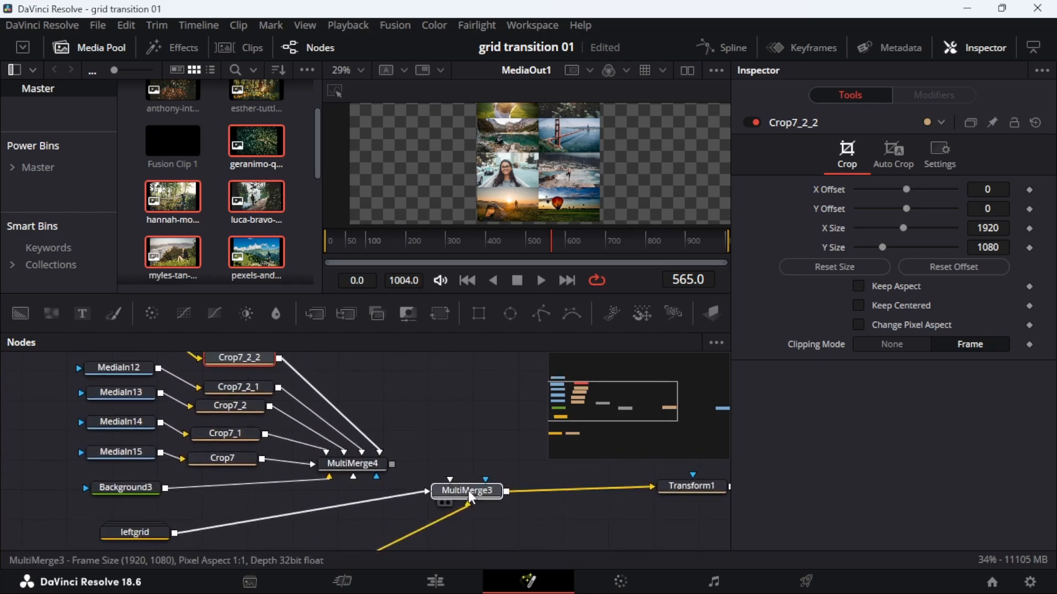
left_click_drag(471, 498, 462, 550)
left_click_drag(412, 466, 79, 365)
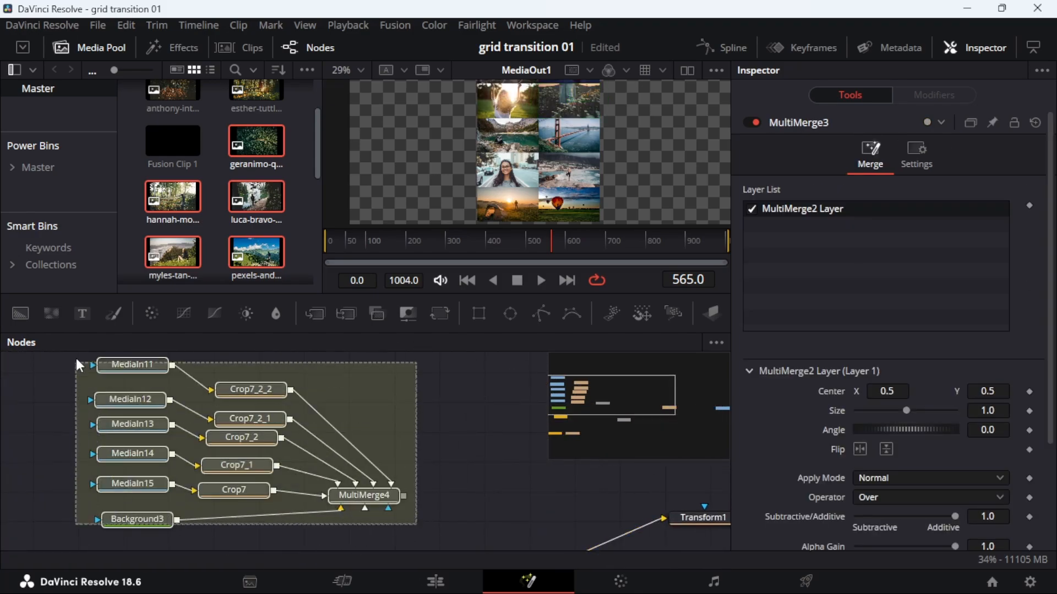
left_click_drag(420, 524, 79, 365)
left_click_drag(378, 496, 289, 444)
left_click(289, 444)
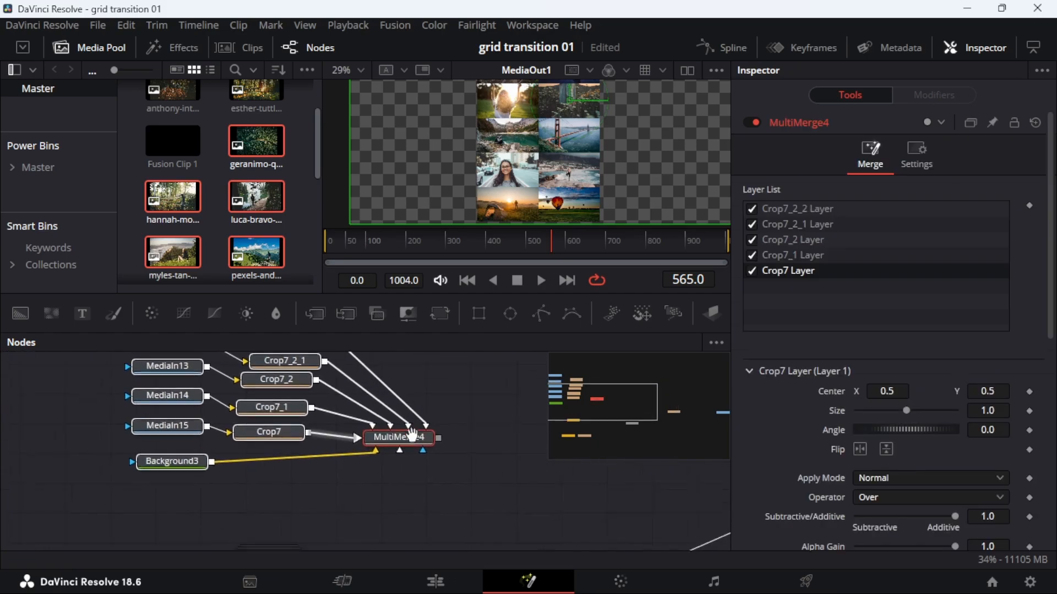
left_click_drag(412, 435, 396, 466)
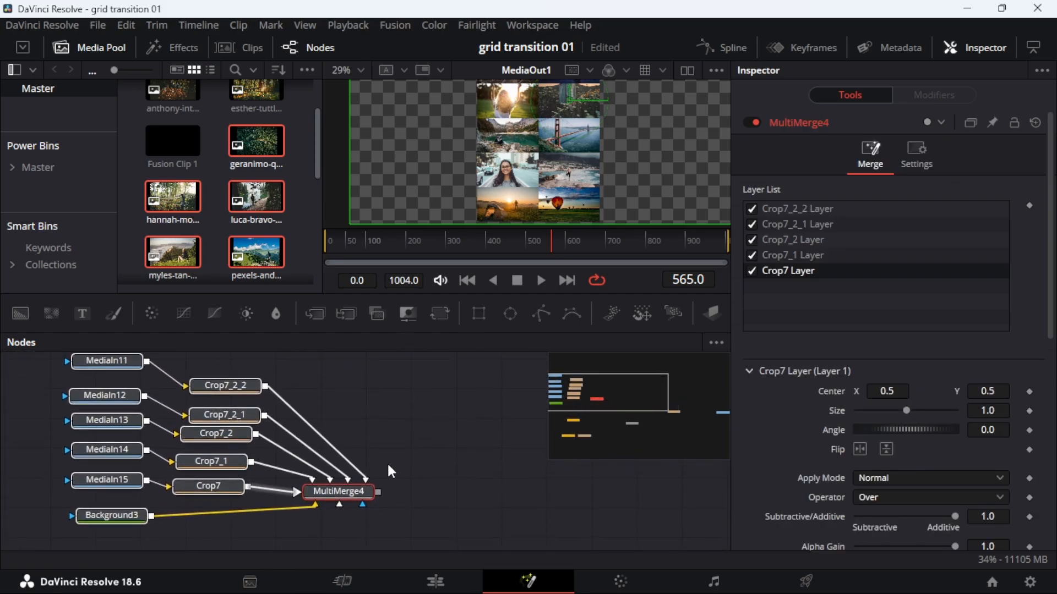
left_click(398, 499)
Select the Crop7_2_2 layer in MultiMerge4, try shifting its Center X, and undo the change.
left_click(342, 494)
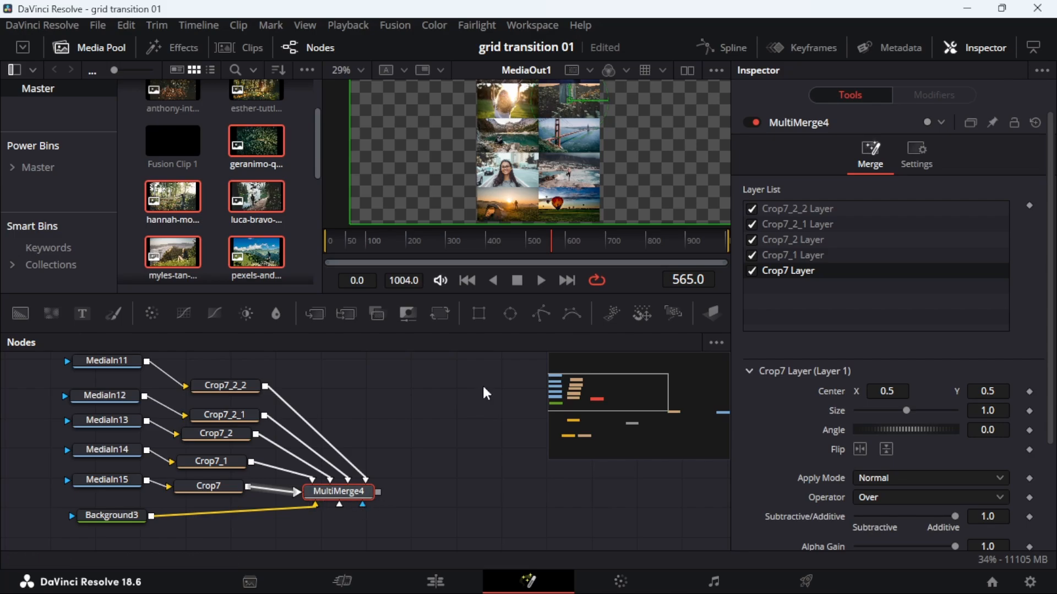
left_click(812, 209)
left_click_drag(552, 135, 470, 205)
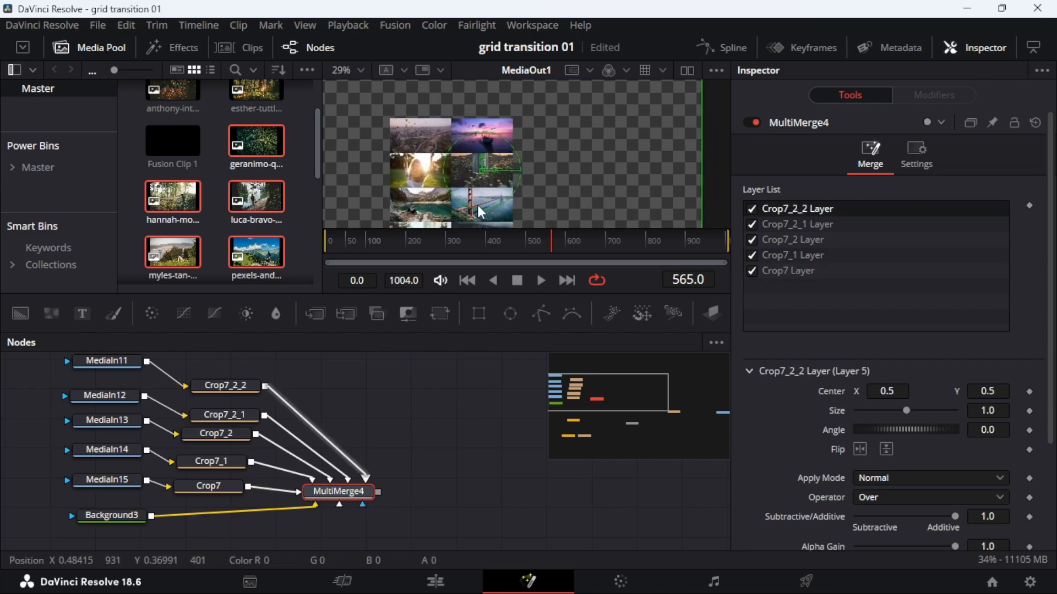
left_click_drag(887, 391, 963, 391)
key("ctrl+z")
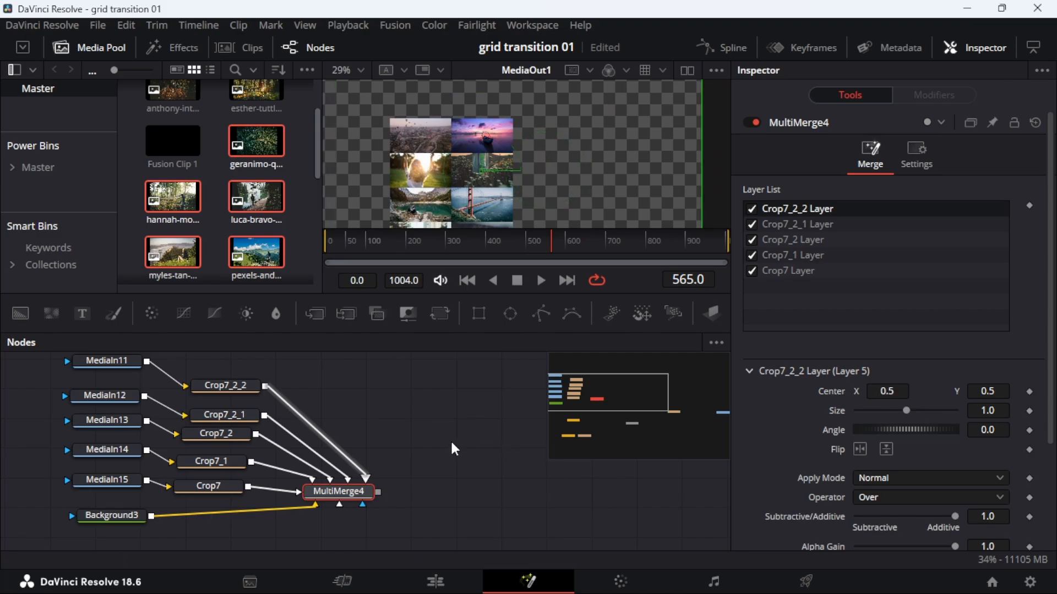
Connect MultiMerge4's output to MultiMerge3 as an additional layer.
left_click_drag(398, 503, 345, 410)
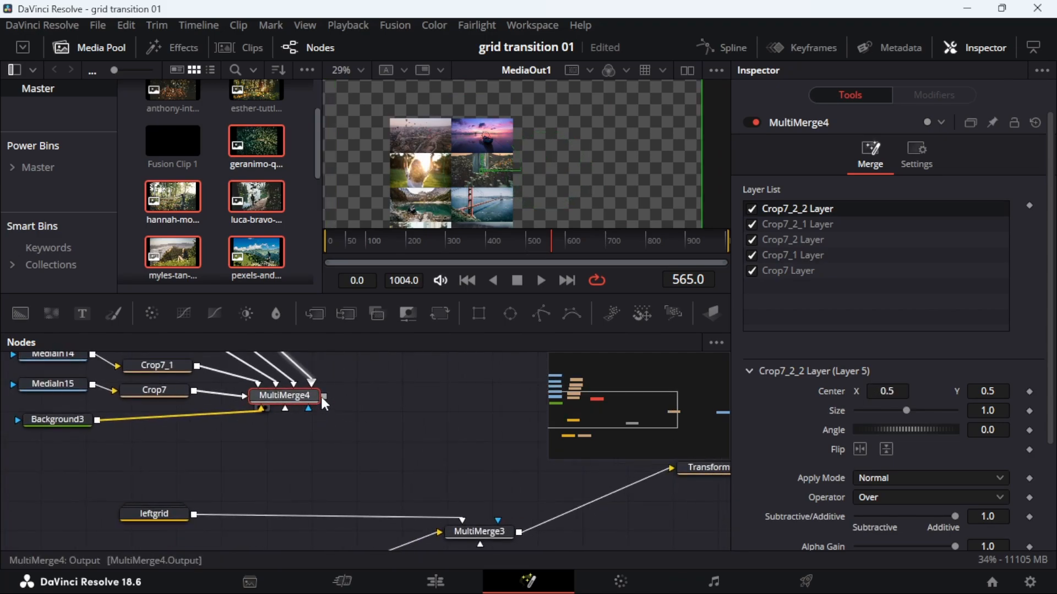
left_click_drag(324, 396, 490, 425)
scroll(425, 448, "up", 6)
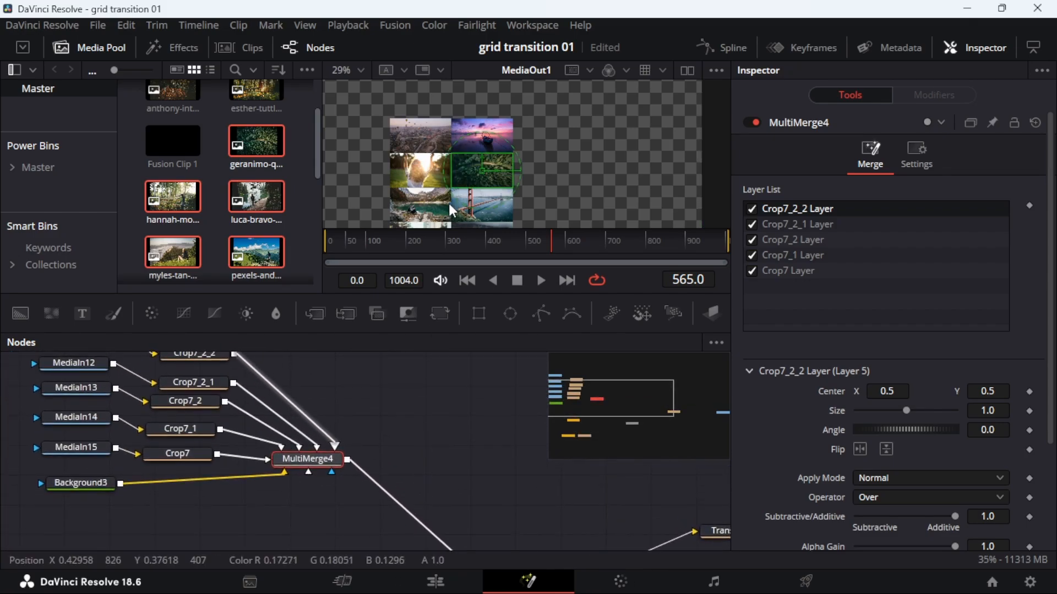
mouse_move(447, 497)
left_mouse_down()
mouse_move(408, 391)
mouse_move(475, 491)
mouse_move(442, 481)
left_mouse_up()
left_click_drag(487, 505, 513, 518)
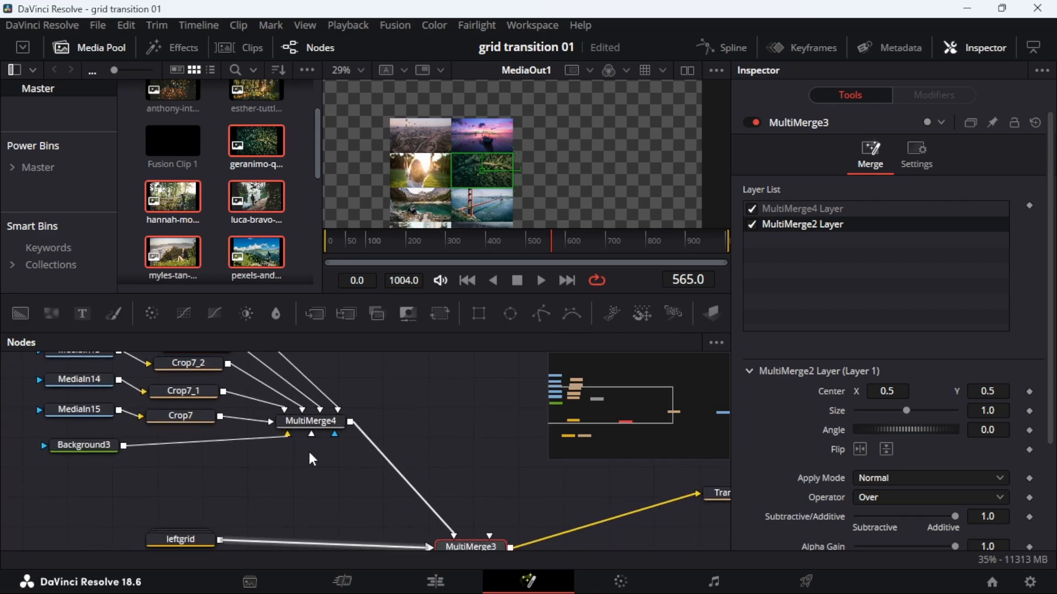
Set the Crop7_2_2 layer's Center X in MultiMerge4 to 1.5, fine-tuning it against the neighbouring image's edge.
left_click(312, 422)
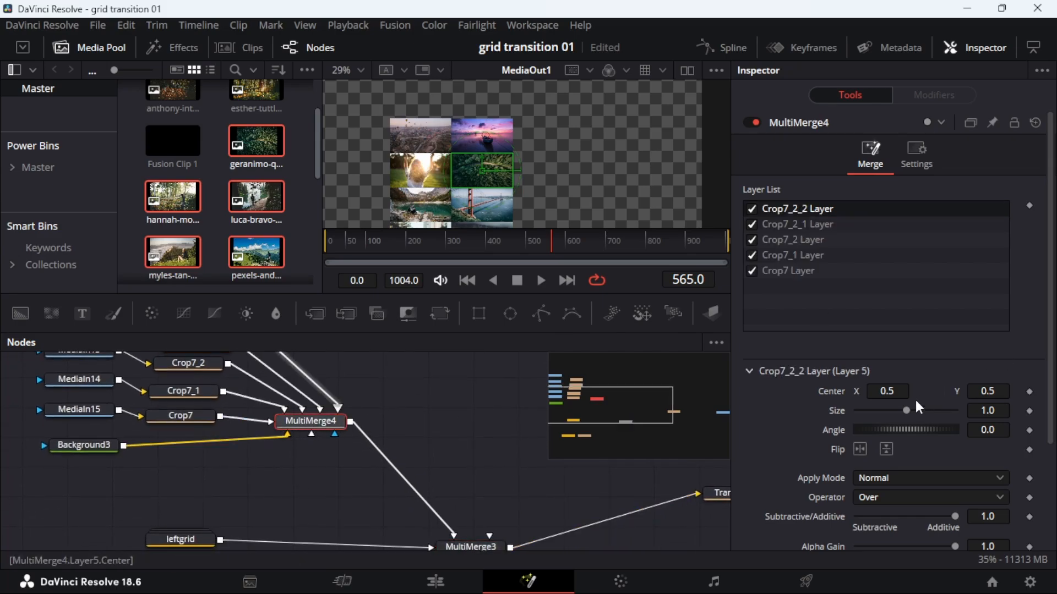
left_click_drag(887, 392, 1002, 391)
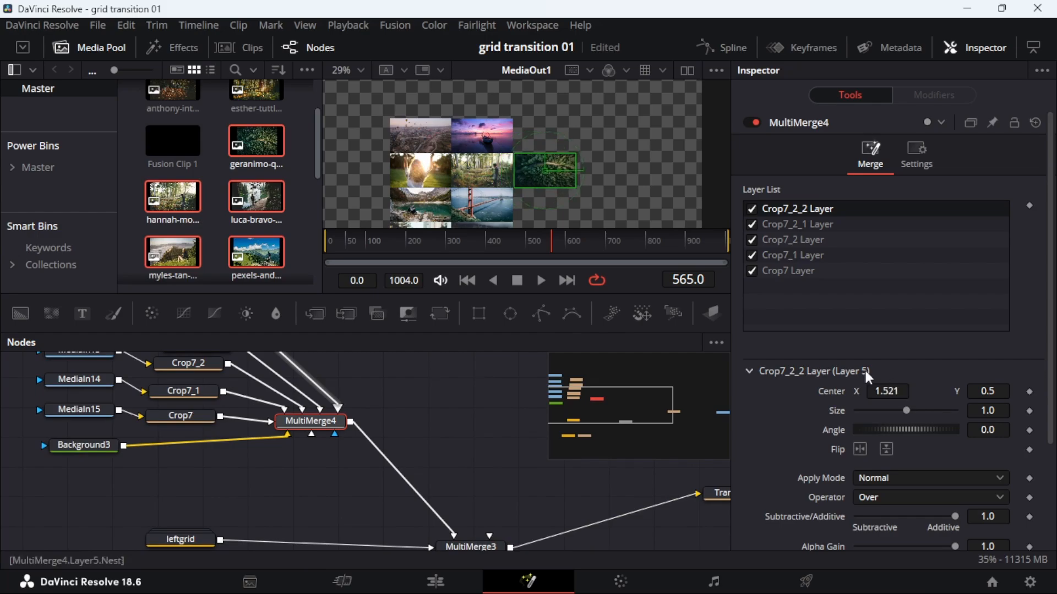
left_click(348, 70)
left_click(358, 145)
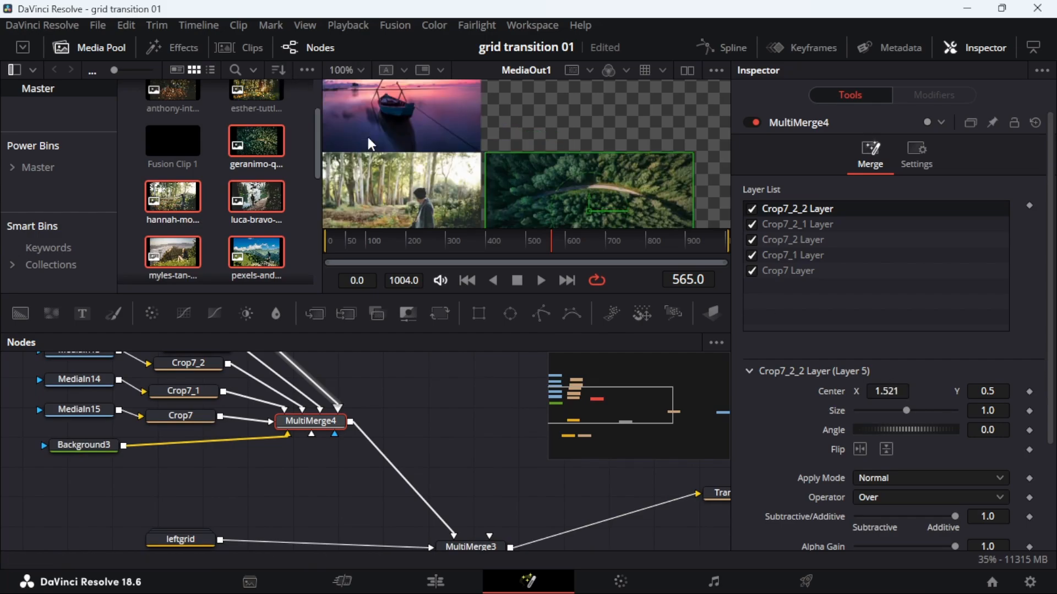
left_click_drag(887, 392, 879, 391)
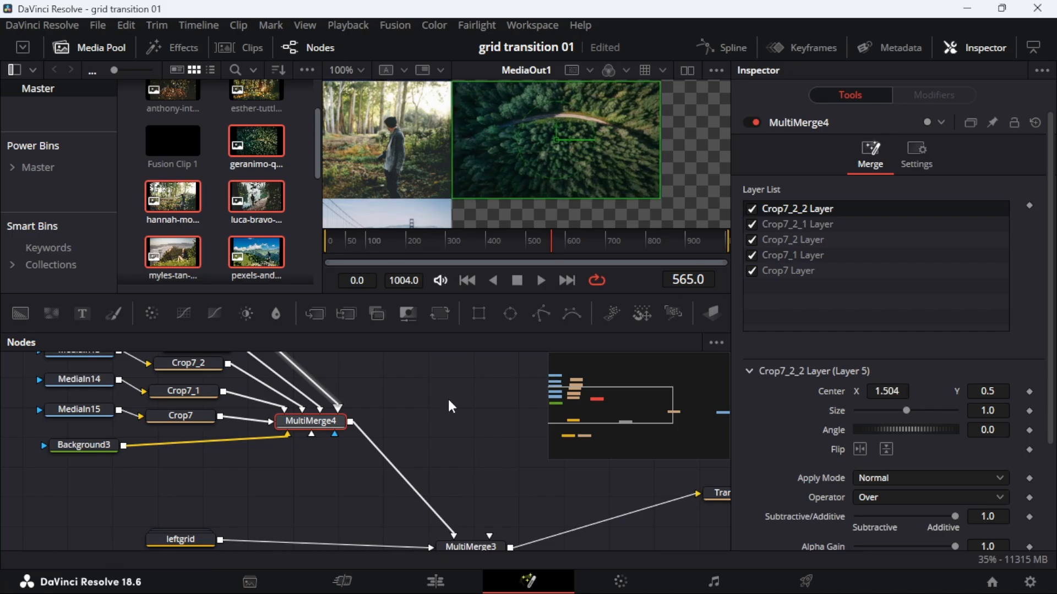
left_click(474, 418)
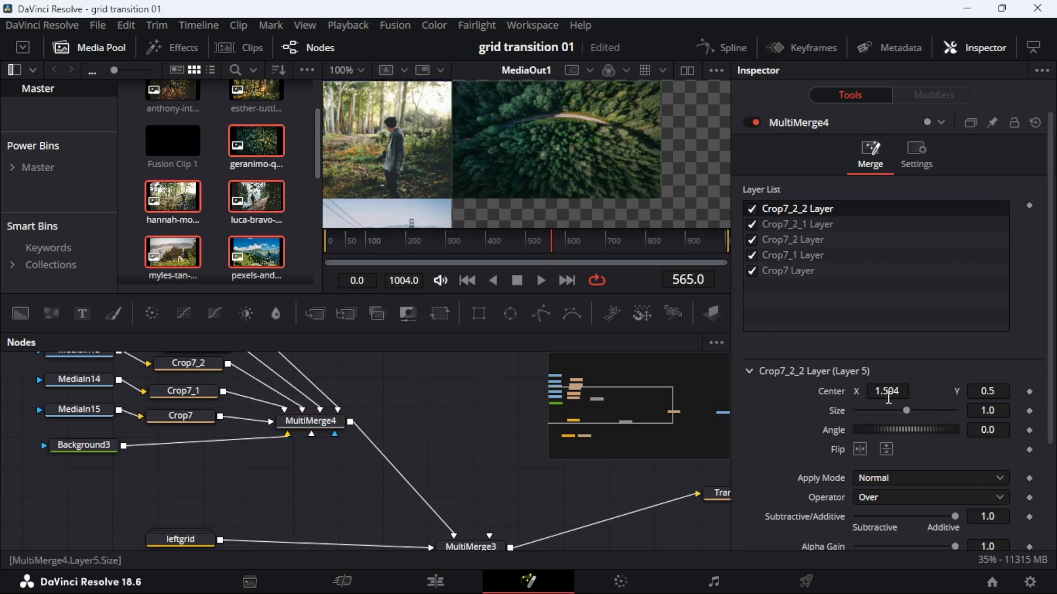
left_click_drag(875, 394, 892, 397)
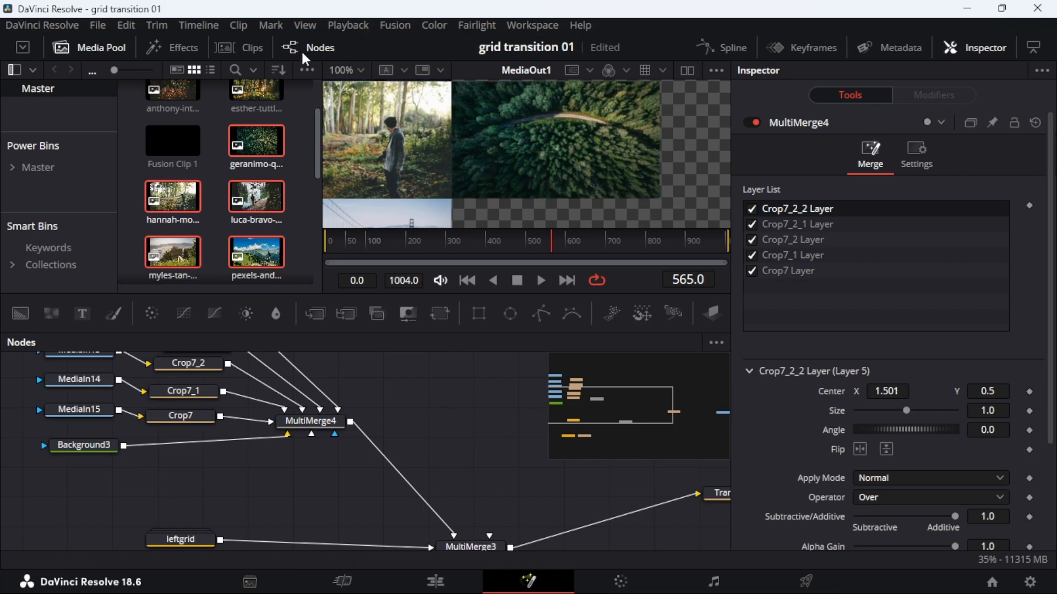
left_click(363, 71)
left_click(362, 129)
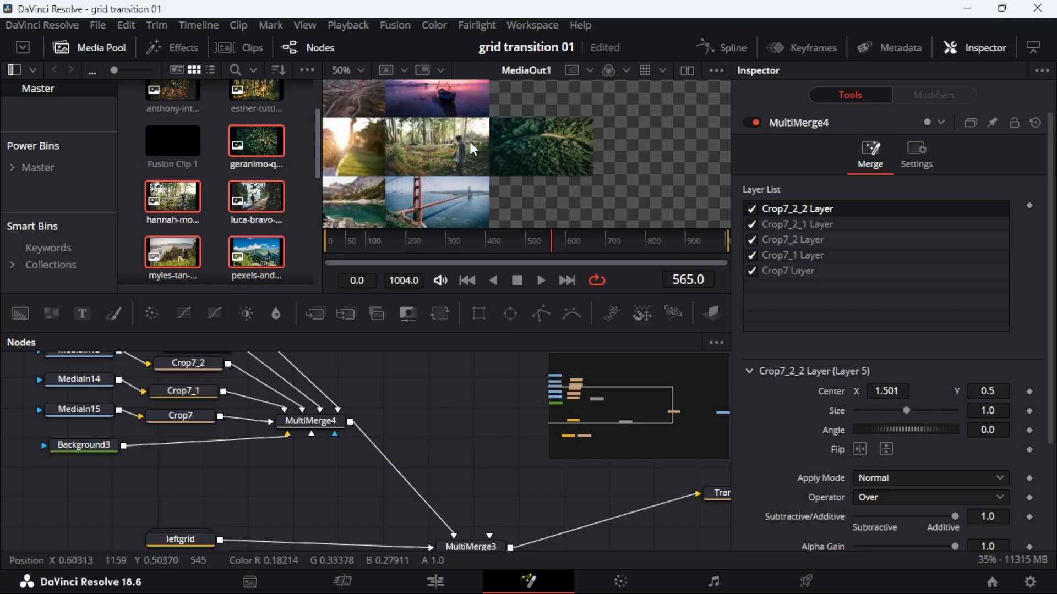
left_click(364, 70)
left_click(361, 145)
scroll(563, 121, "up", 2)
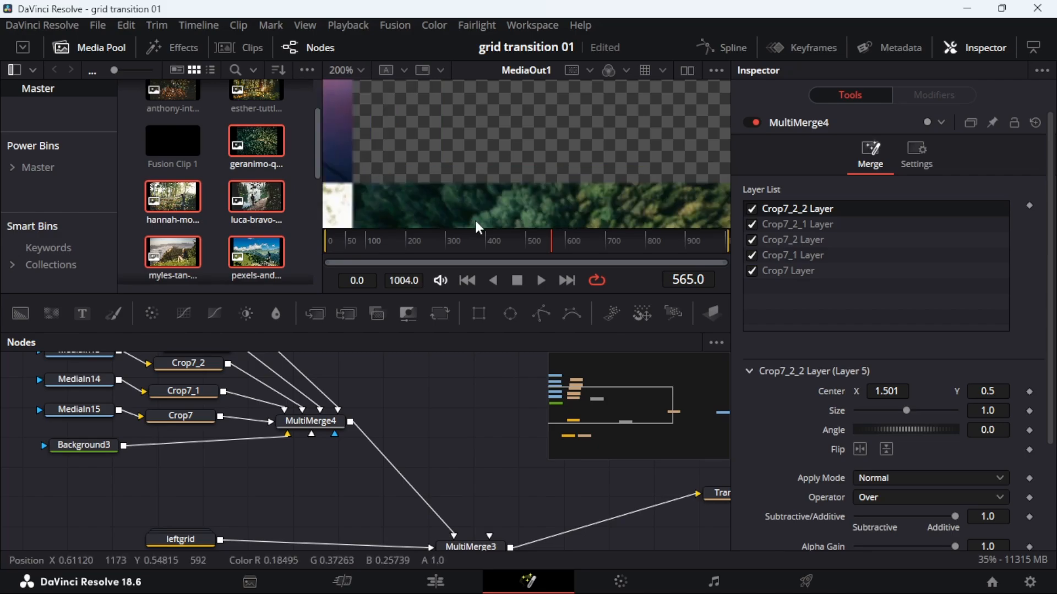
left_click_drag(888, 391, 886, 392)
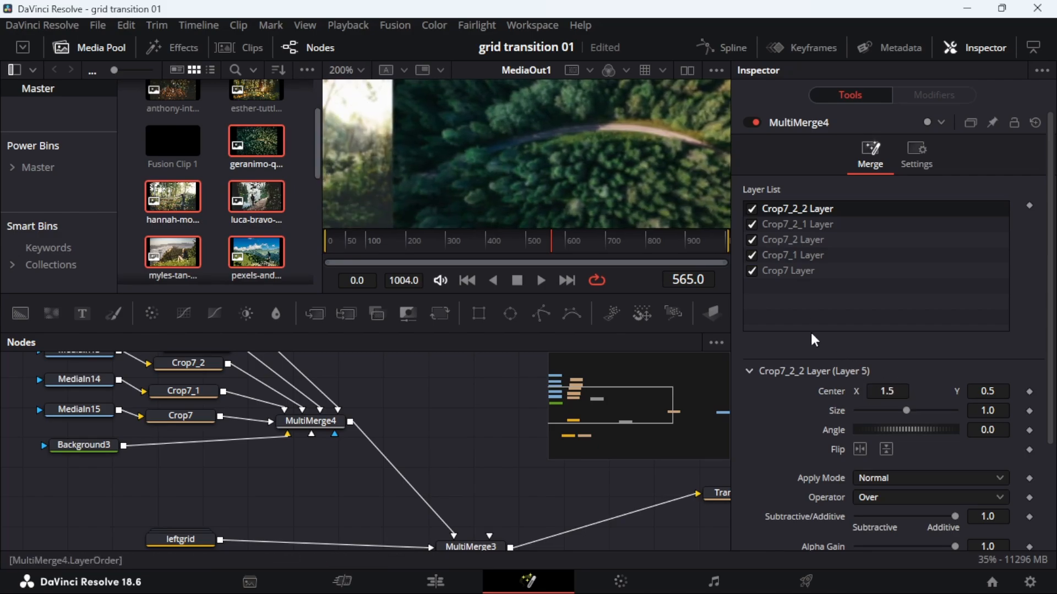
Hide the Media Pool and set the viewer zoom to 50%.
left_click_drag(557, 121, 567, 151)
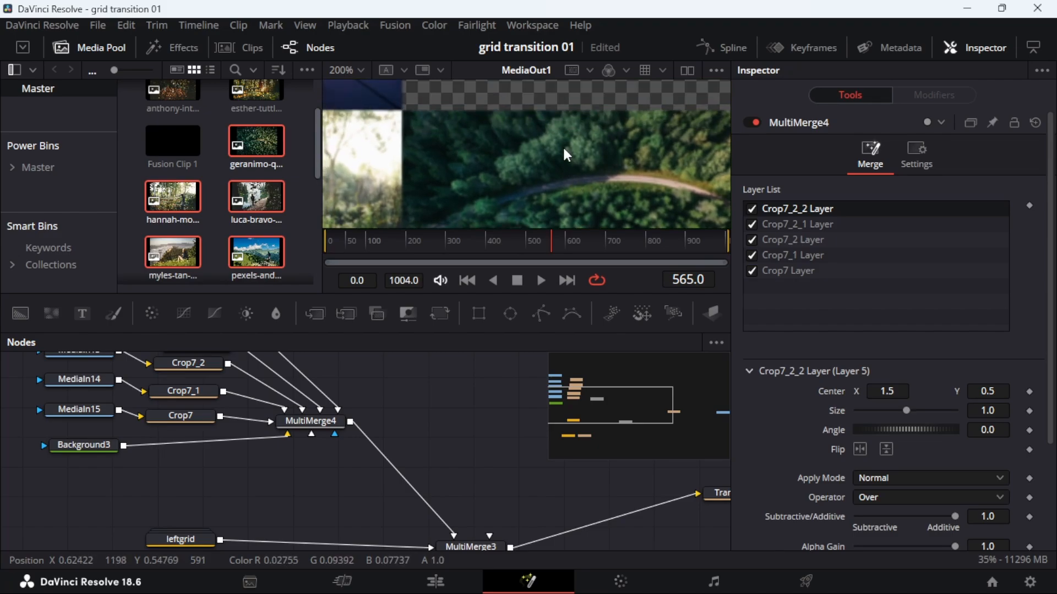
left_click(358, 73)
left_click(82, 48)
left_click(83, 47)
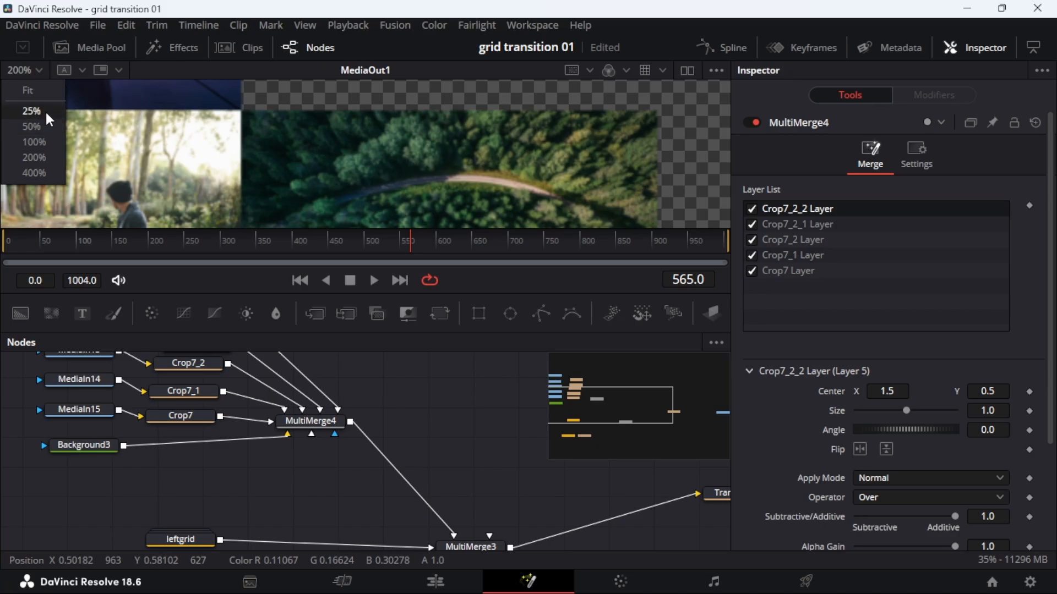
left_click(39, 112)
left_click(33, 70)
left_click(33, 126)
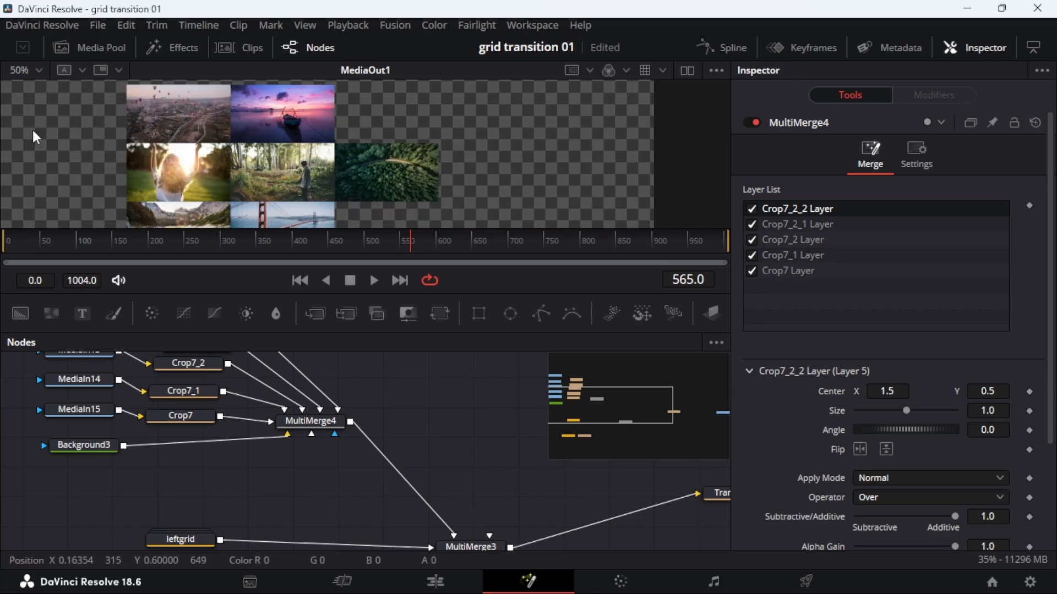
Place the Crop7_2_1 layer in MultiMerge4 into the new third column with Center X and Y, and magnify the viewer to 100%.
left_click(799, 224)
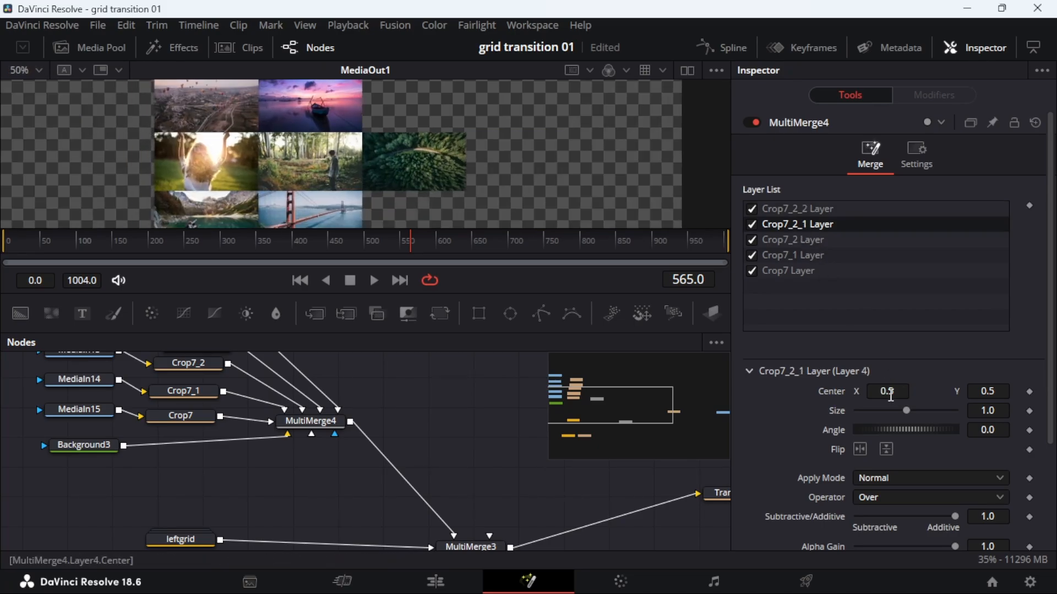
left_click_drag(890, 393, 947, 393)
left_click_drag(988, 392, 1035, 392)
left_click(34, 70)
left_click(33, 111)
Adjust Center X and Y so the Crop7_2 and Crop7_1 layers in MultiMerge4 fill their cells in the third column.
left_click(798, 240)
left_click_drag(890, 393, 935, 393)
left_click_drag(988, 392, 925, 393)
left_click(793, 256)
left_click_drag(988, 391, 891, 392)
Set the Crop7 layer's Center to X 1.5 and Y -2.499 in MultiMerge4, and fit the whole grid in the viewer.
left_click(788, 271)
left_click_drag(890, 393, 924, 393)
left_click_drag(513, 163, 568, 467)
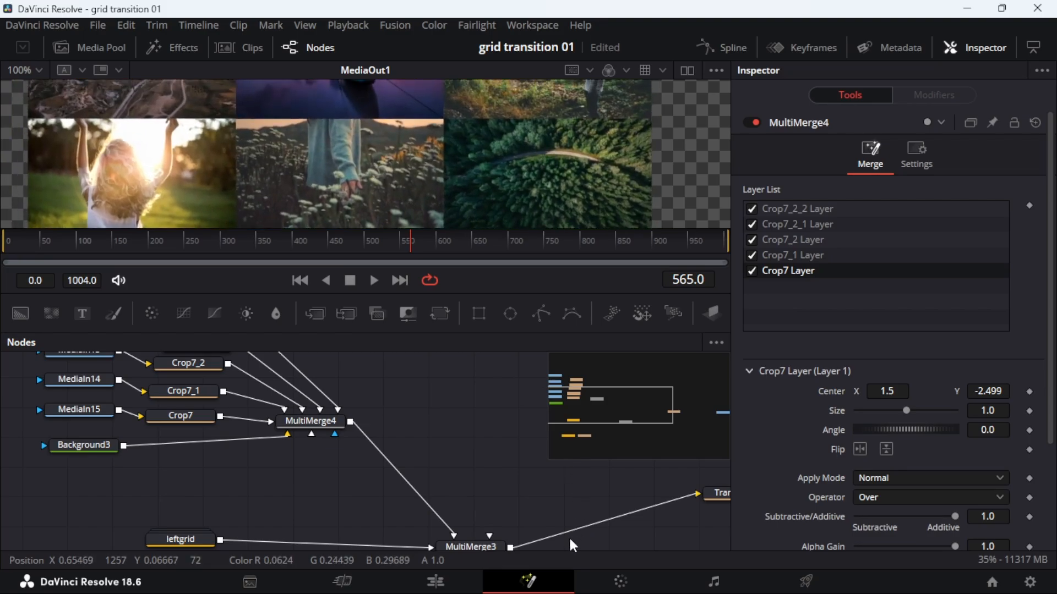
left_click(25, 70)
left_click(21, 90)
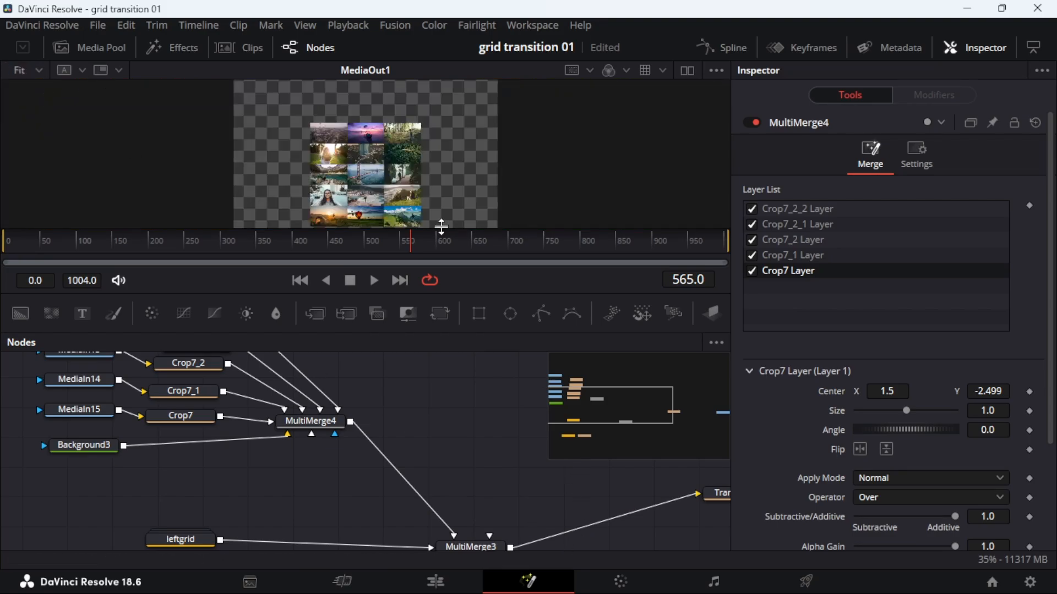
left_click_drag(431, 192, 449, 167)
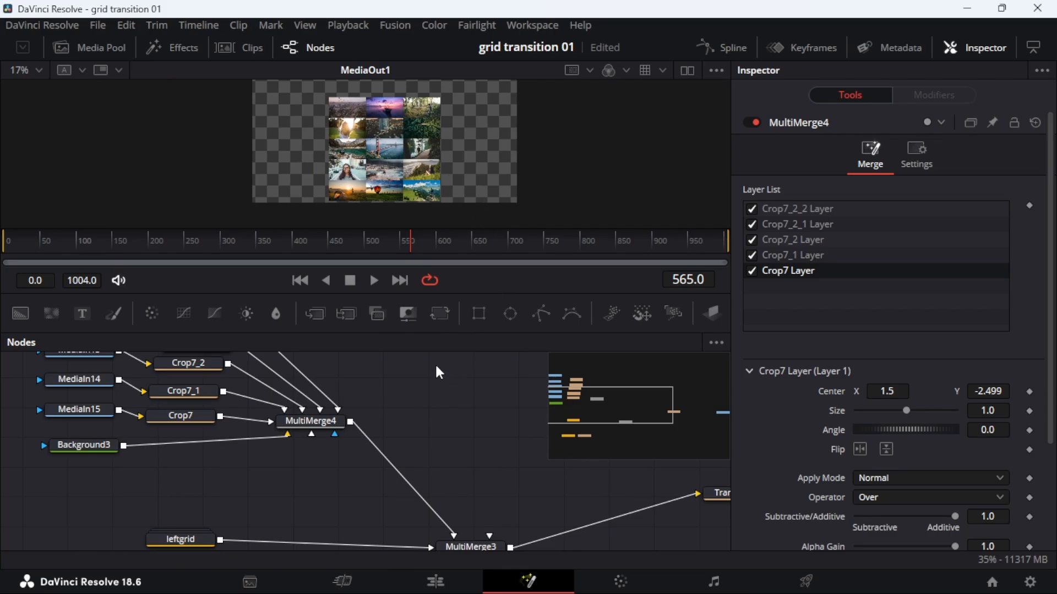
Group MediaIn11 through MediaIn15, their Crop nodes, Background3 and MultiMerge4 into one node.
scroll(391, 434, "down", 4)
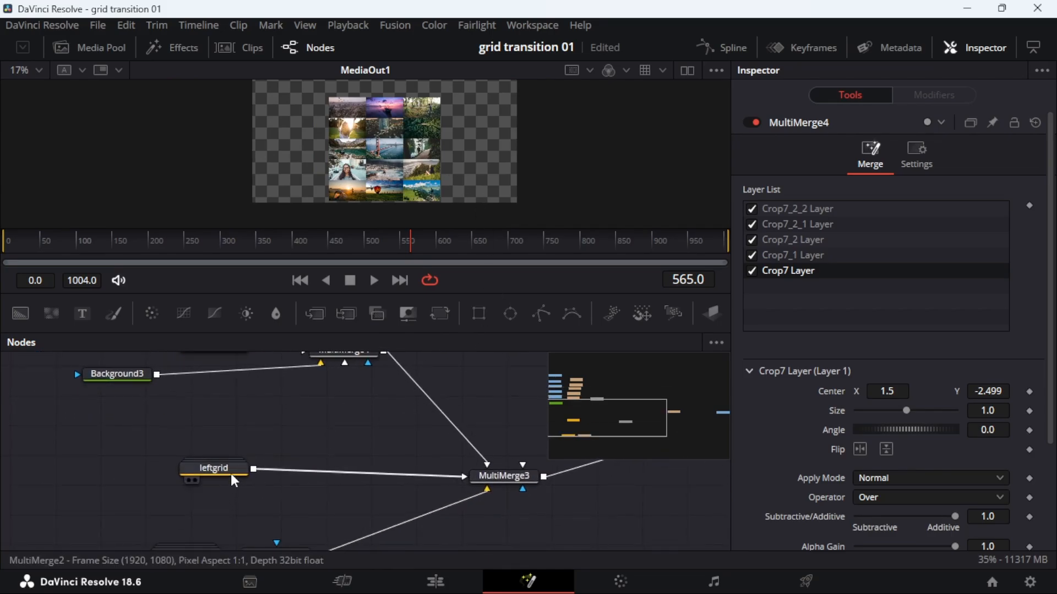
left_click(198, 481)
left_click_drag(266, 392, 275, 509)
left_click_drag(392, 532, 44, 316)
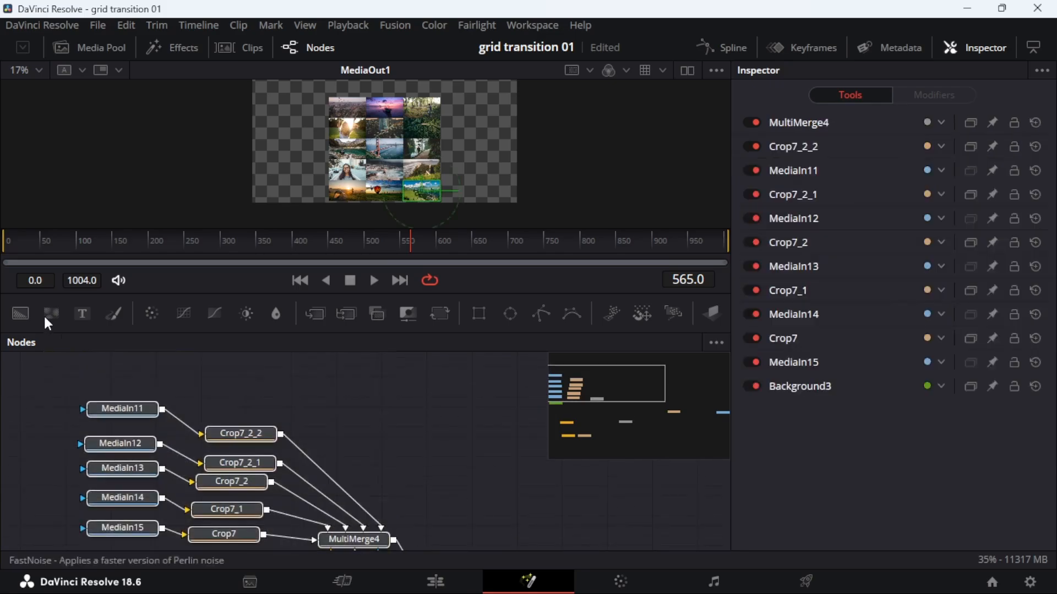
left_click_drag(320, 415, 342, 366)
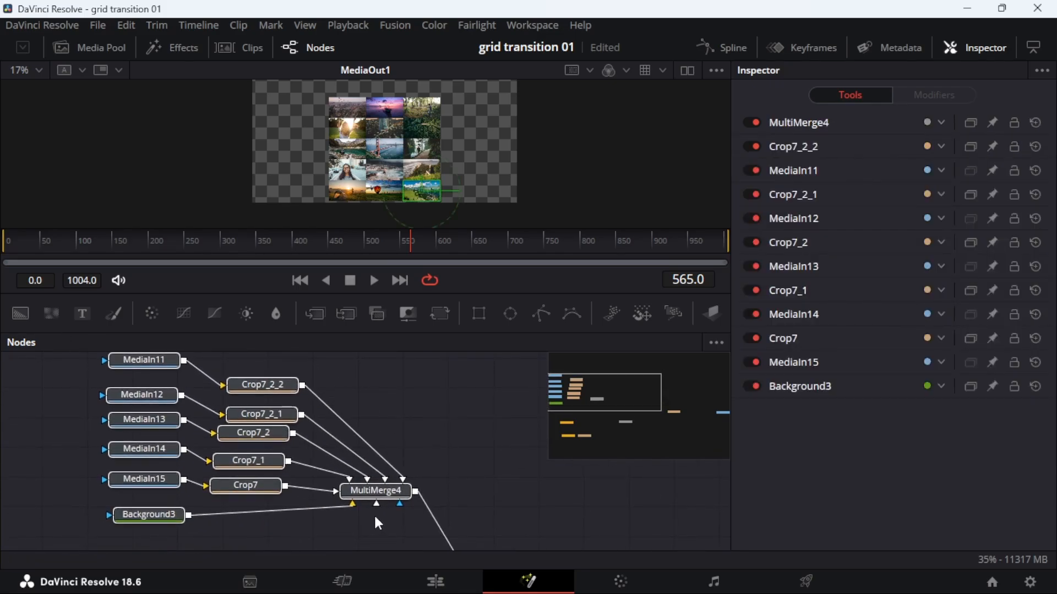
key("ctrl+g")
left_click_drag(265, 389, 263, 411)
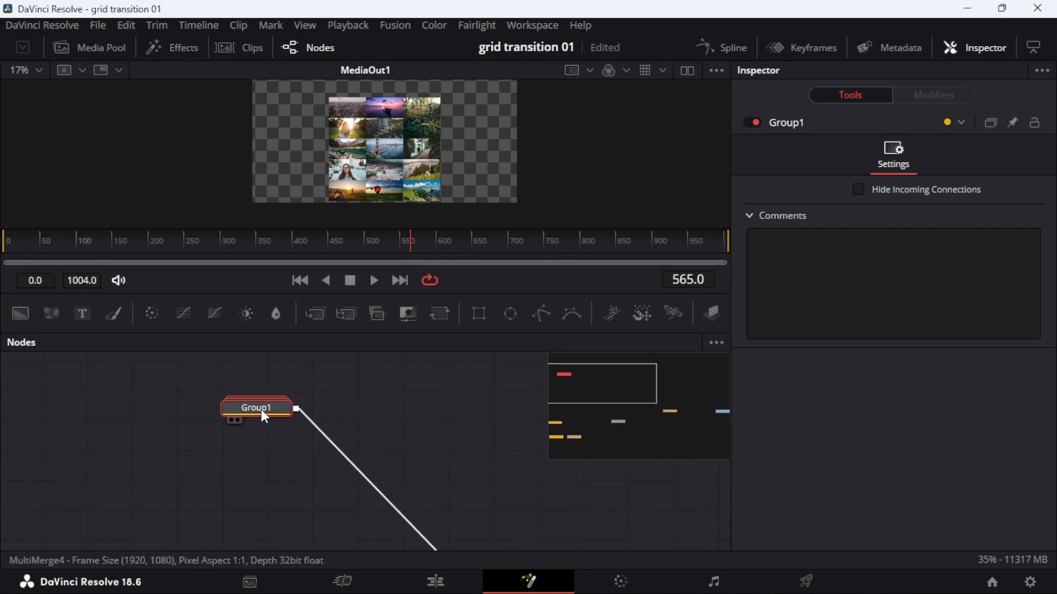
Rename the new group node as rightgrid.
key("F2")
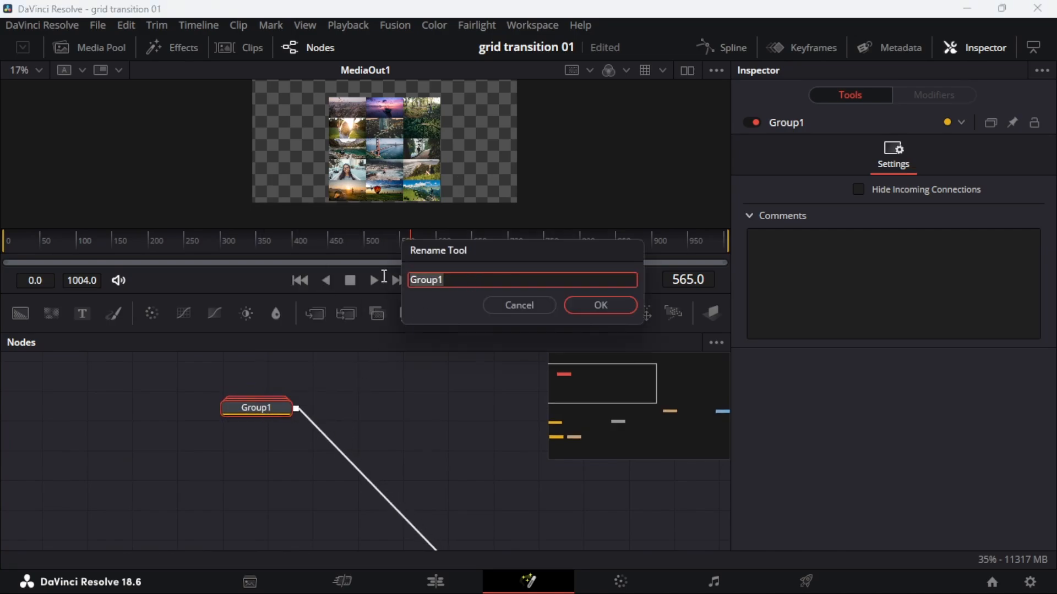
type("right grid")
key("Return")
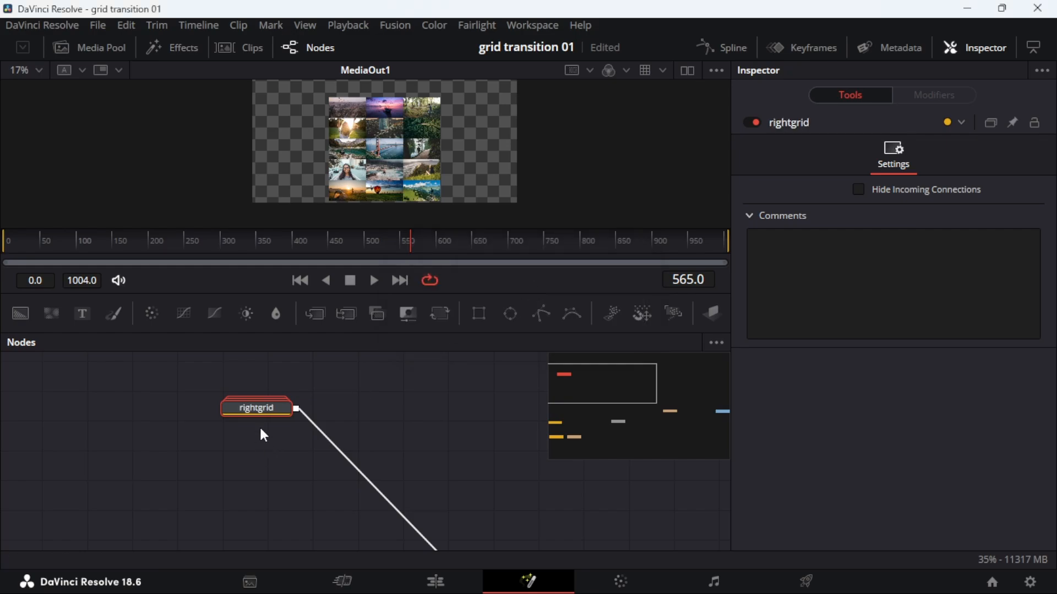
Tidy the node graph by placing the rightgrid group directly above leftgrid.
left_click_drag(257, 414, 185, 492)
left_click_drag(298, 493, 377, 363)
left_click_drag(290, 524, 223, 477)
left_click_drag(111, 364, 256, 512)
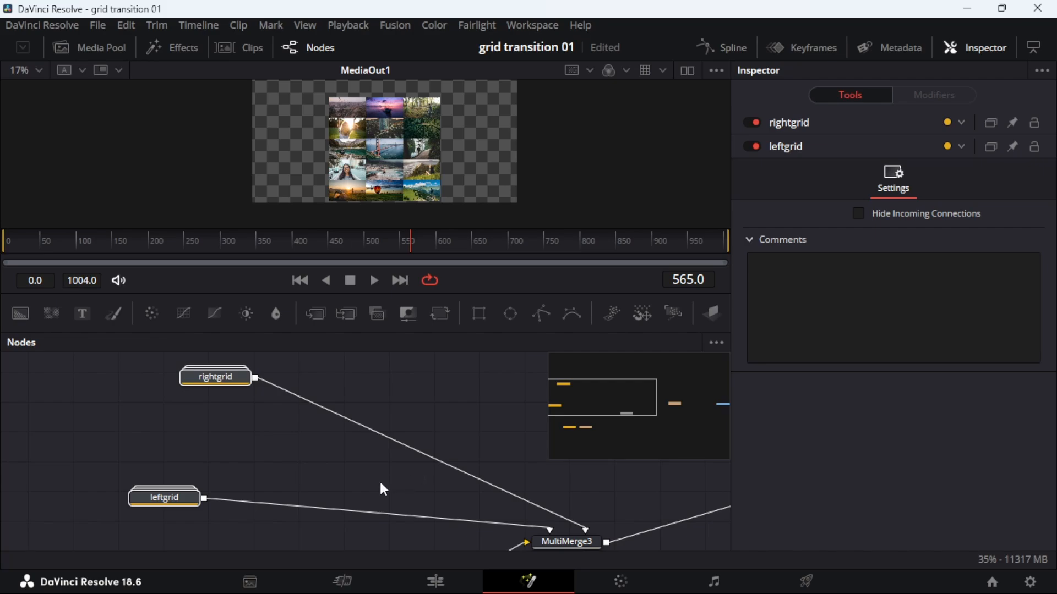
left_click(289, 472)
left_click_drag(231, 385, 179, 422)
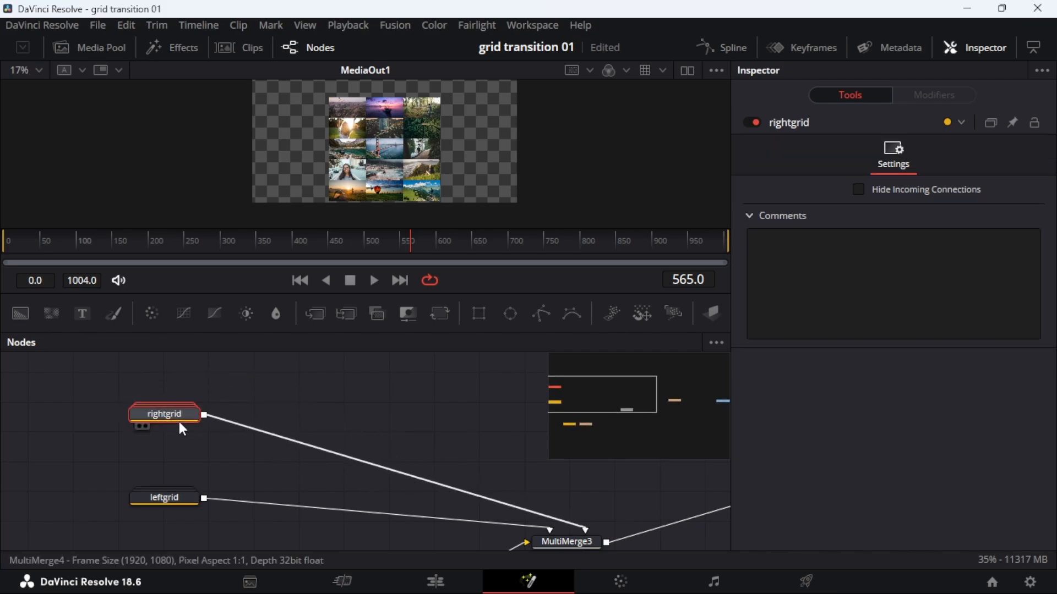
Add a Merge node and reroute both groups from MultiMerge3 into it, with rightgrid as background and leftgrid as foreground.
scroll(326, 385, "down", 2)
left_click_drag(315, 313, 432, 409)
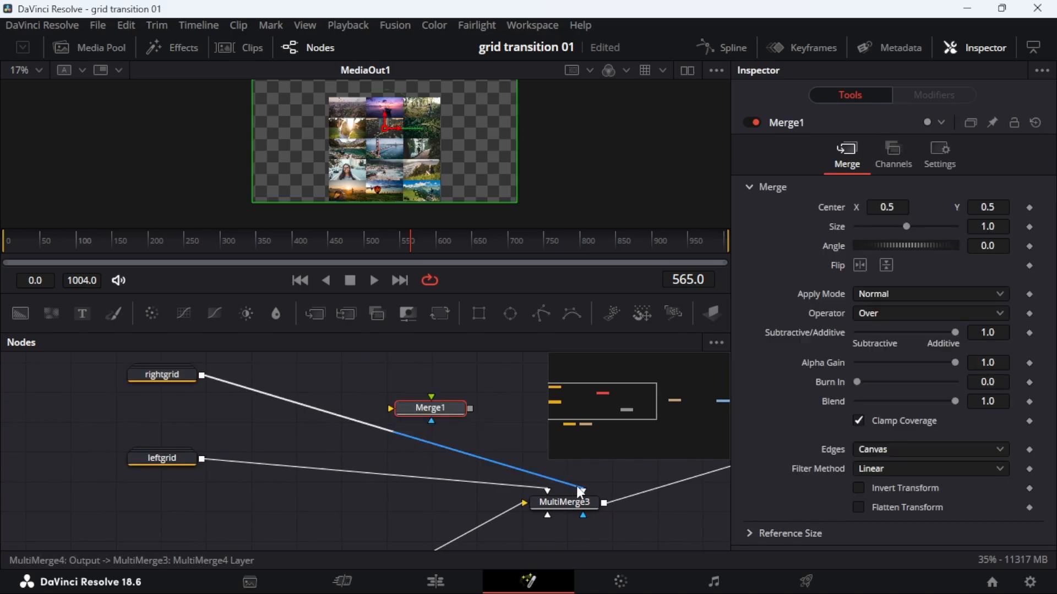
left_click_drag(580, 489, 509, 471)
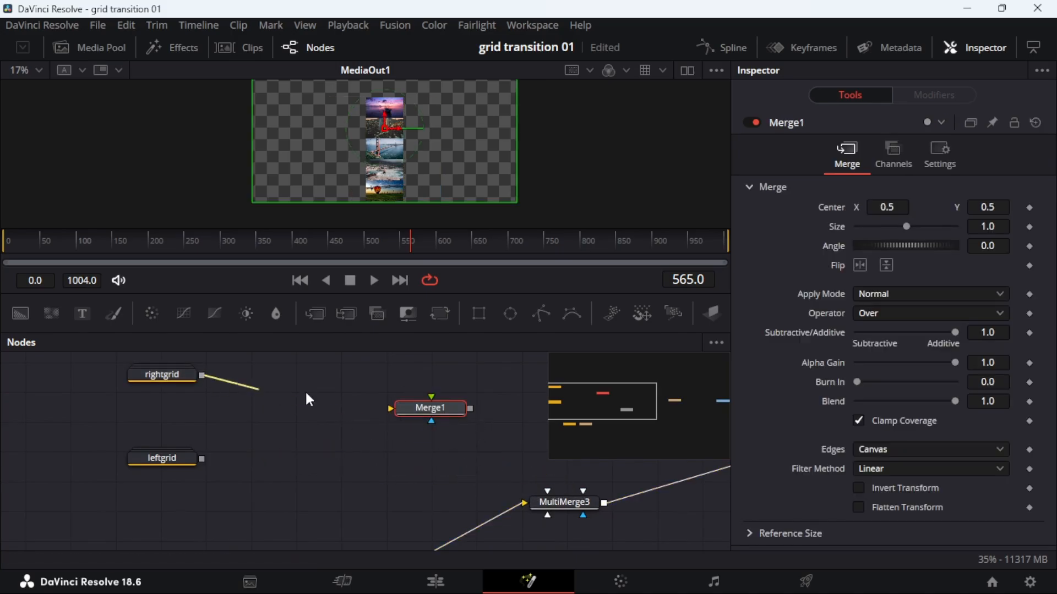
left_click_drag(201, 375, 439, 461)
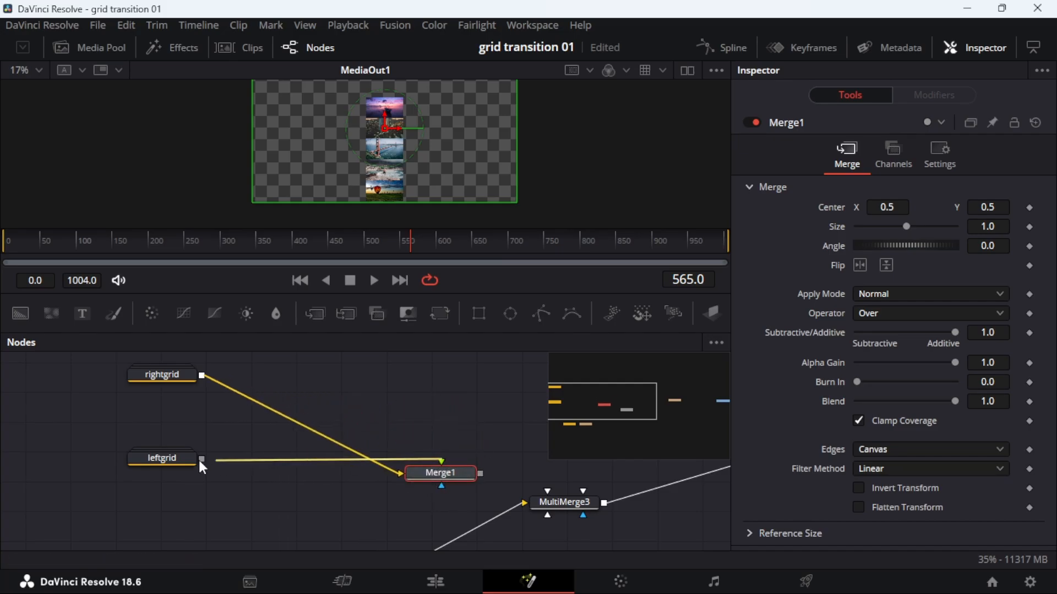
left_click_drag(202, 459, 424, 472)
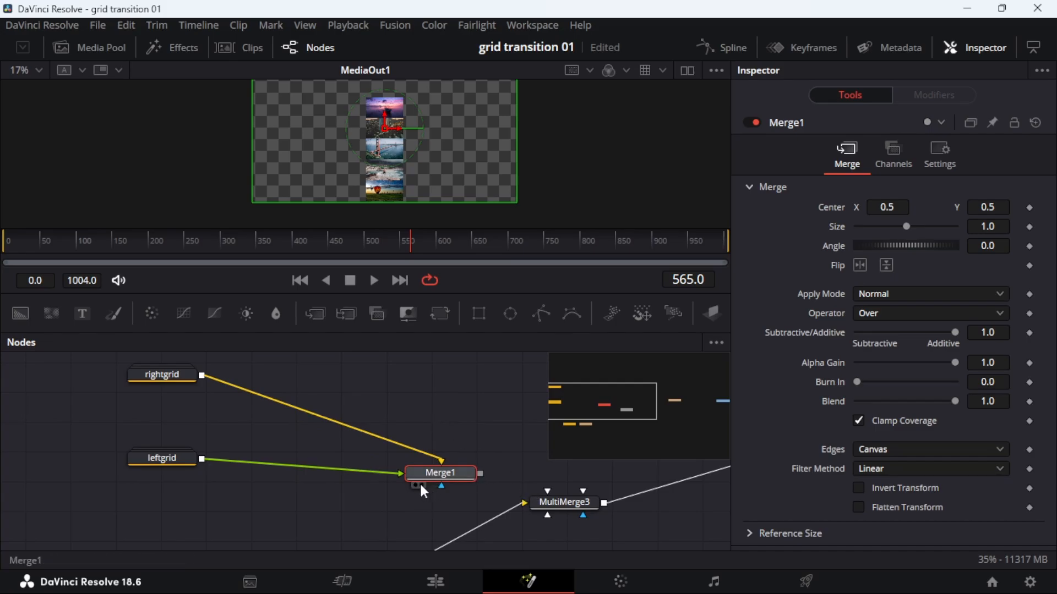
Connect Merge1's output to MultiMerge3 as a layer and move Merge1 closer to the two grid groups.
left_click(421, 485)
left_click(422, 485)
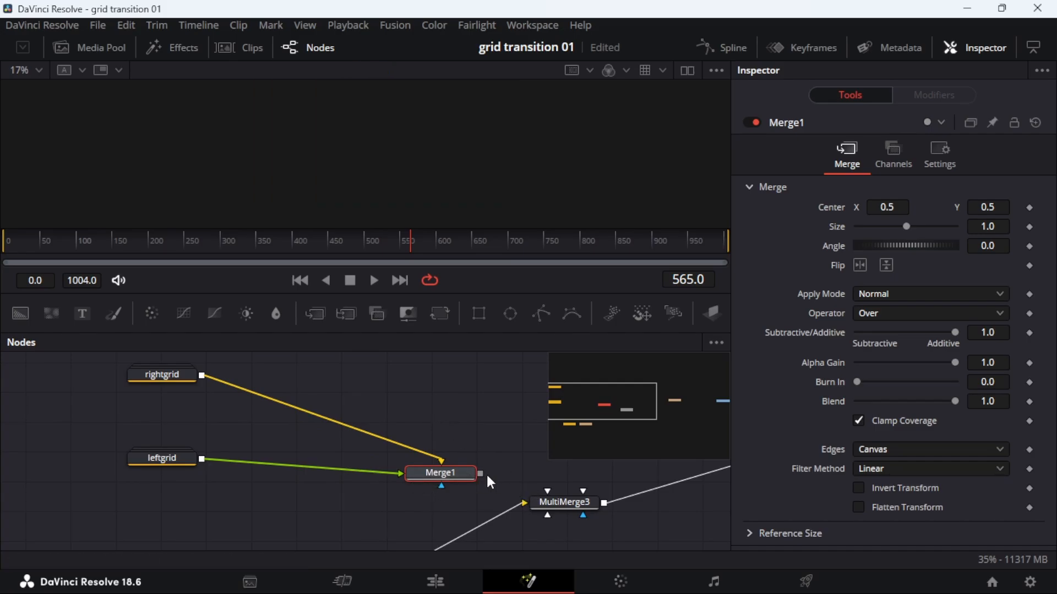
left_click_drag(480, 474, 567, 498)
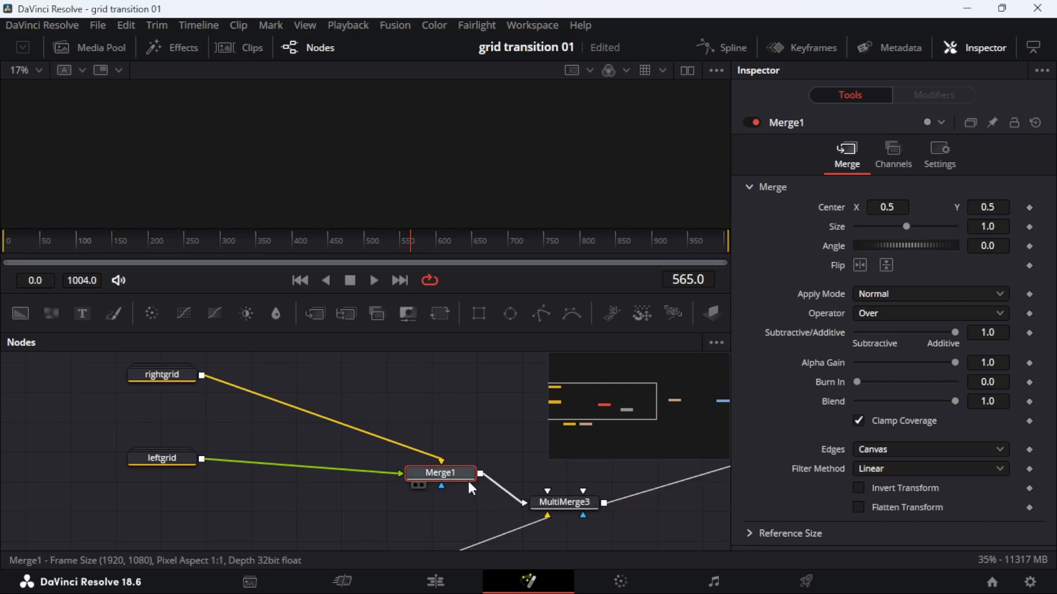
left_click_drag(469, 483, 340, 467)
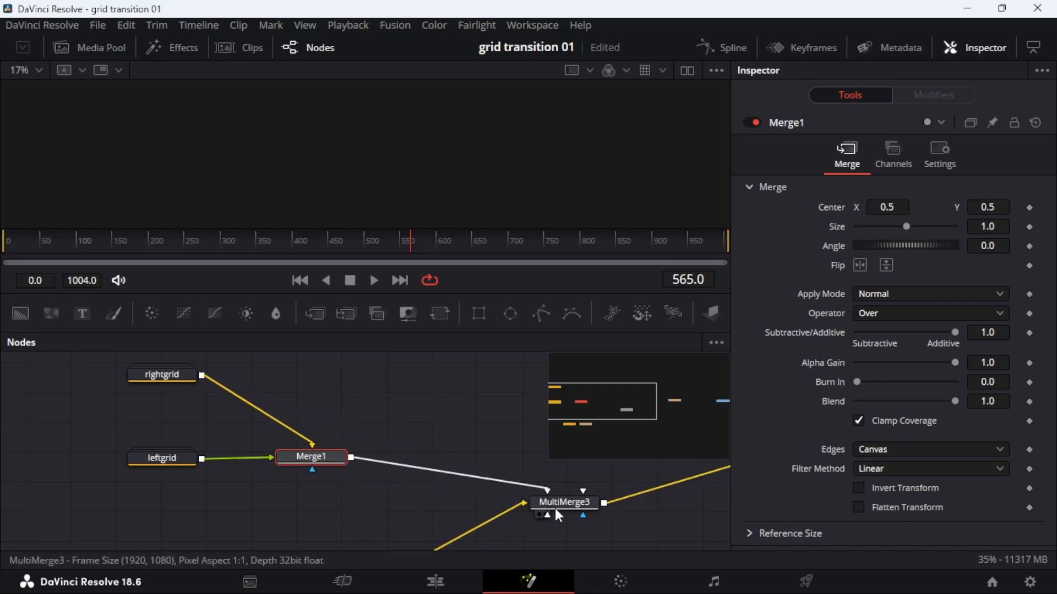
Show the Transform1 node's output in the viewer to check the combined grid.
left_click_drag(568, 513, 321, 499)
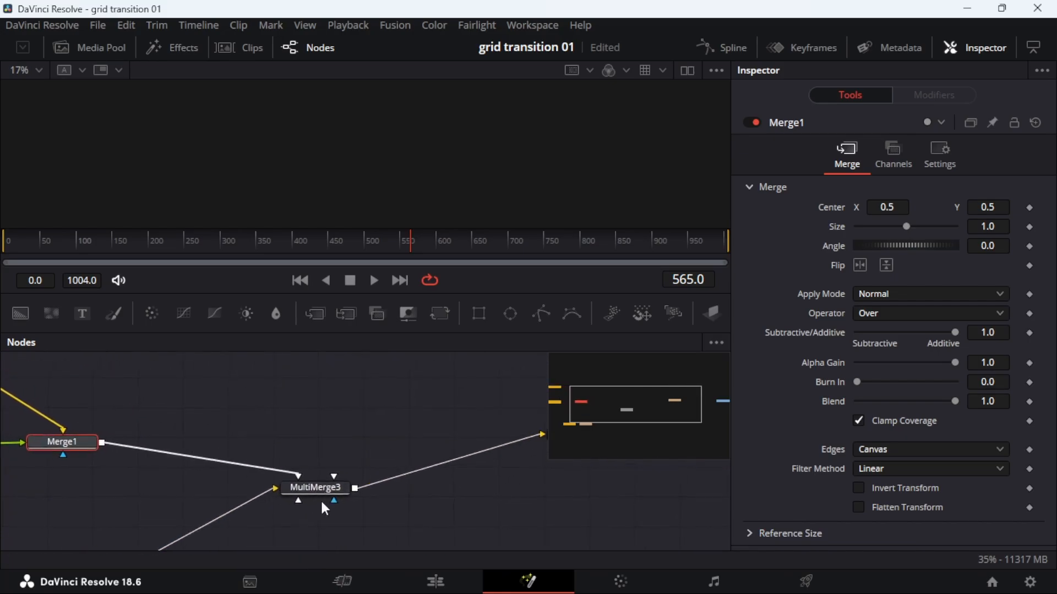
left_click_drag(451, 468, 283, 503)
left_click(419, 472)
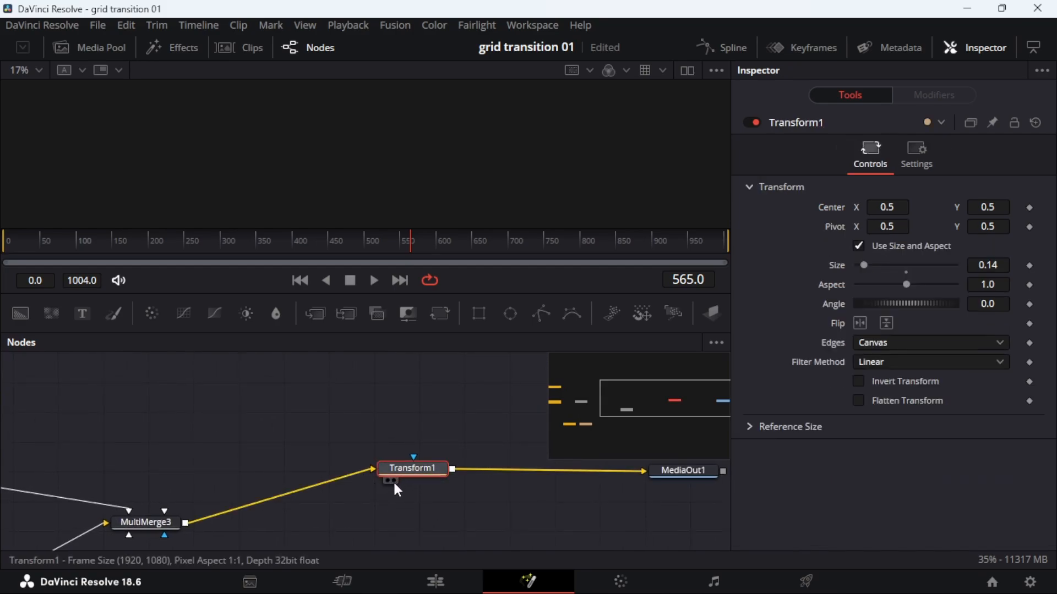
left_click(394, 481)
left_click_drag(231, 442, 519, 429)
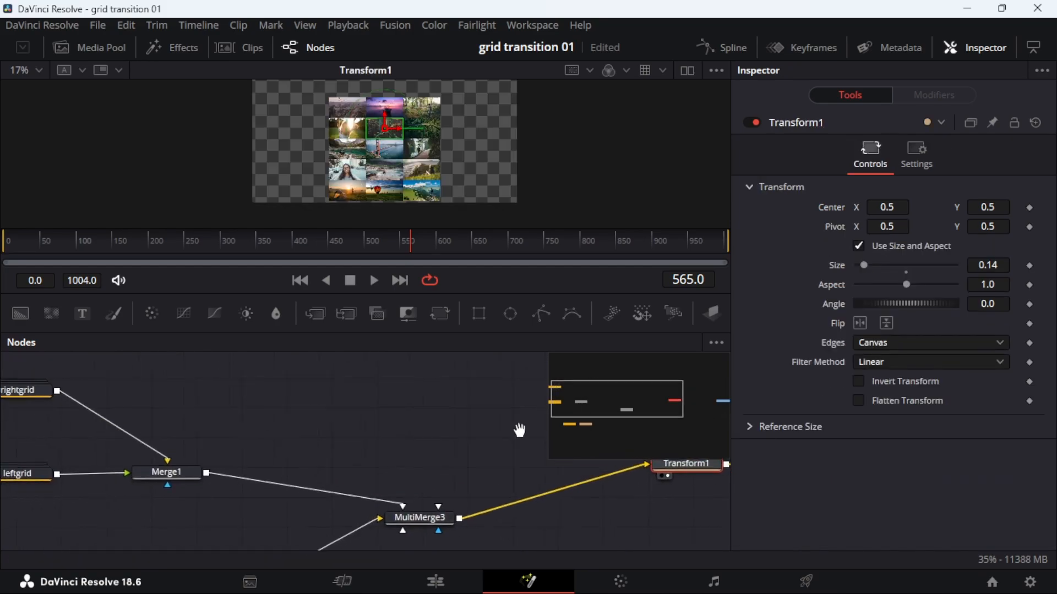
Tidy Merge1's placement and insert a Transform node on the connection between Merge1 and MultiMerge3.
left_click_drag(255, 402, 318, 411)
left_click_drag(259, 515, 60, 391)
left_click_drag(213, 480, 164, 452)
left_click(252, 494)
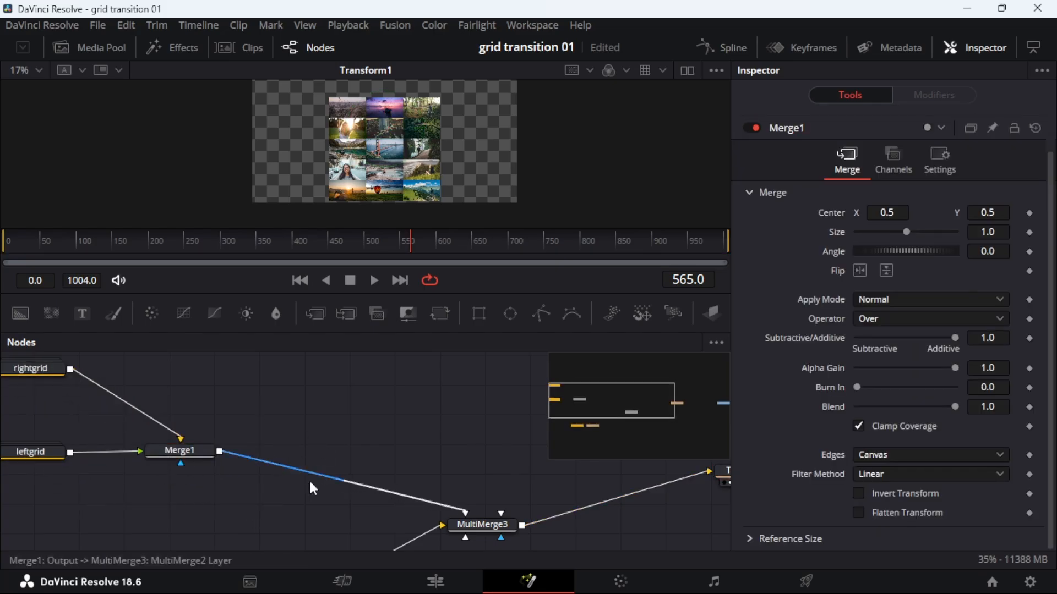
left_click_drag(434, 317, 328, 477)
Try shifting Transform3's Center Y to test the side columns' movement, and undo the change.
scroll(402, 487, "down", 2)
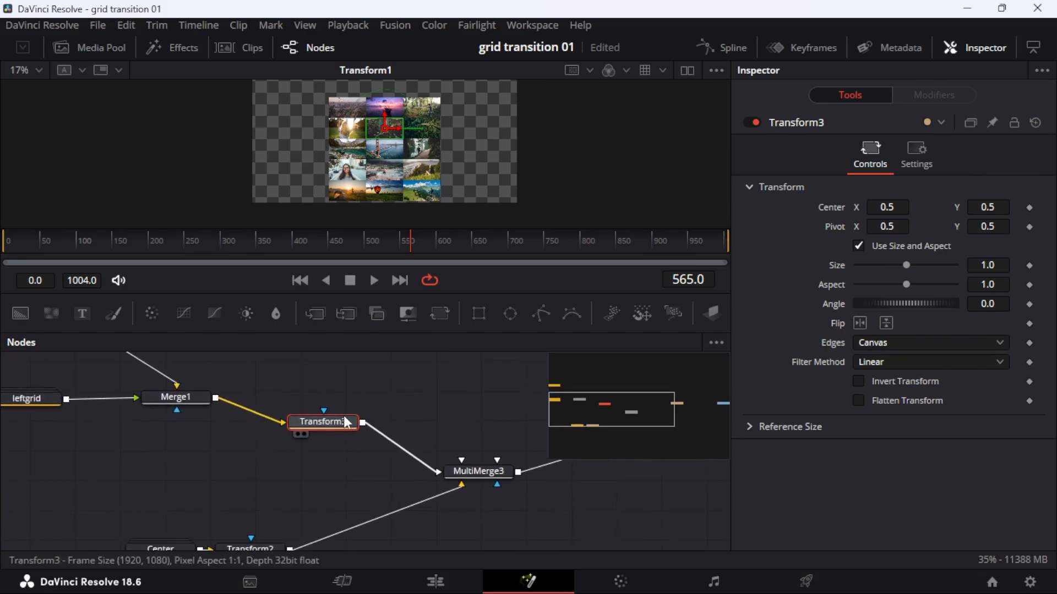
mouse_move(987, 207)
left_mouse_down()
mouse_move(378, 222)
mouse_move(1035, 212)
mouse_move(528, 182)
mouse_move(981, 202)
left_mouse_up()
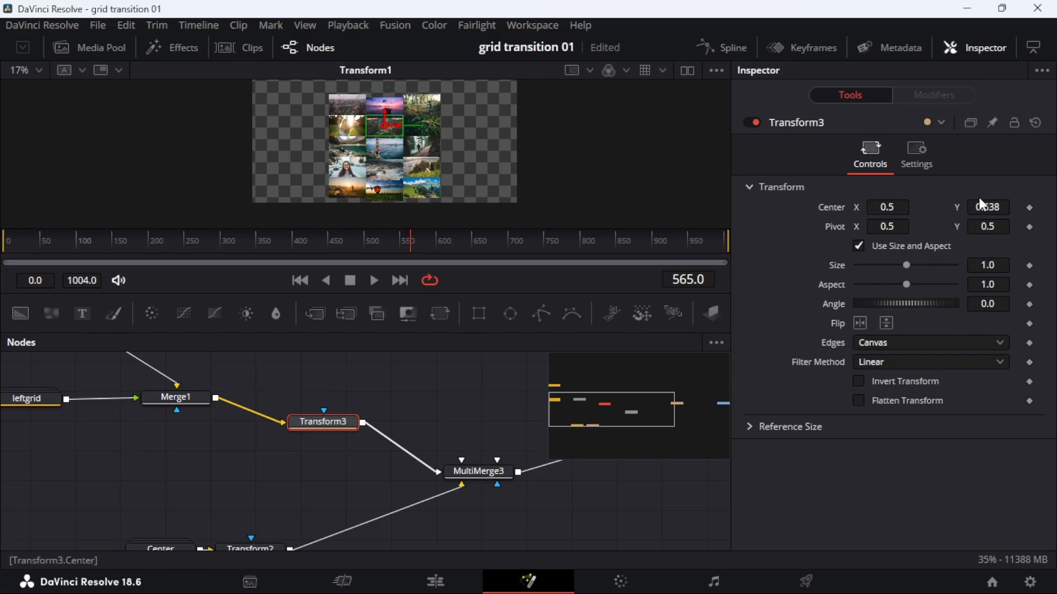
key("ctrl+z")
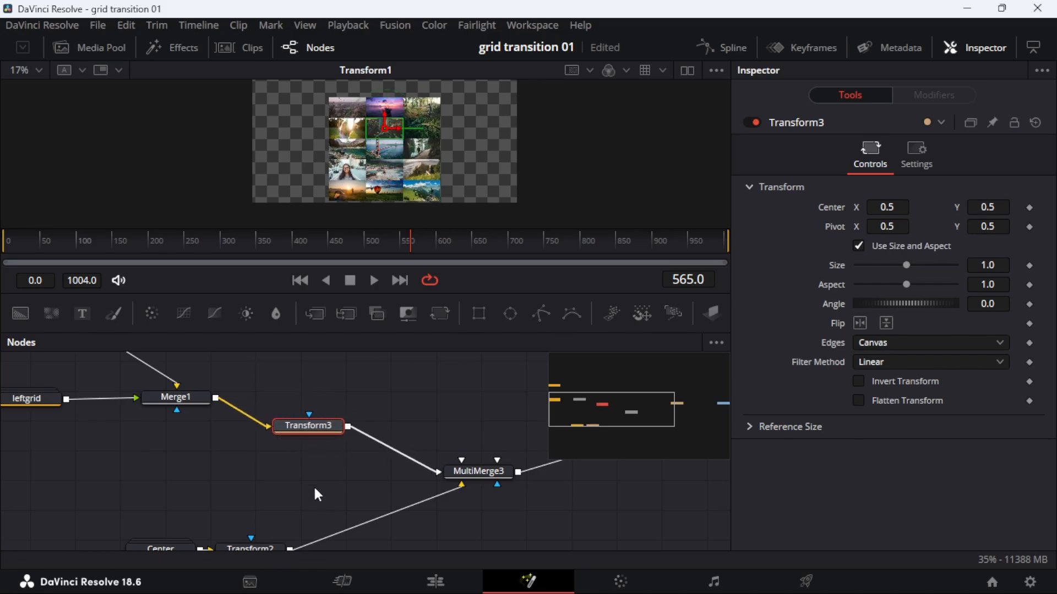
Align the Transform2 node beneath Transform3 in the node graph.
scroll(313, 484, "down", 3)
left_click_drag(229, 484, 294, 474)
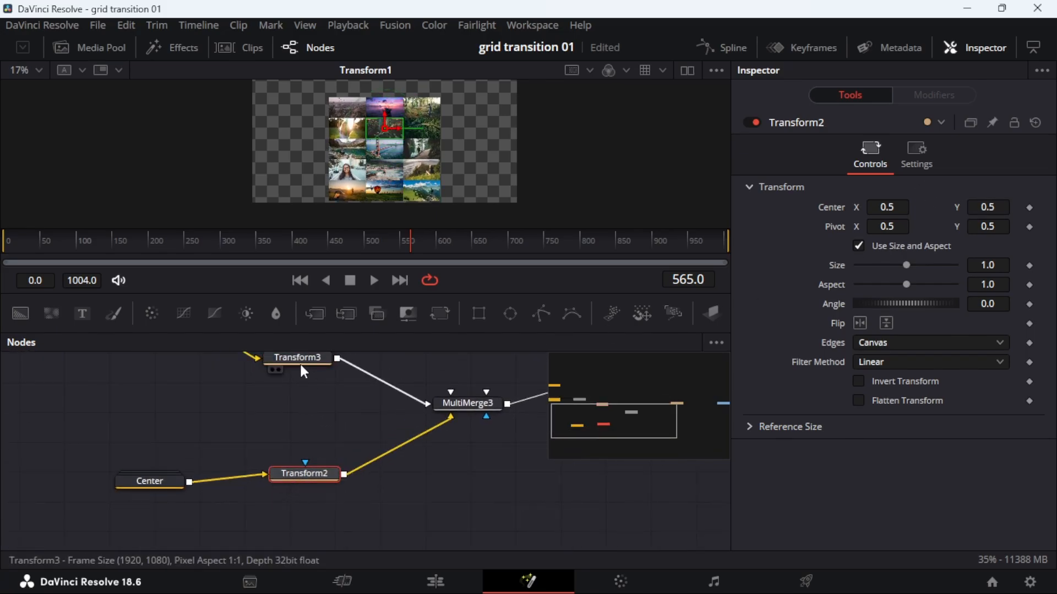
left_click_drag(302, 361, 313, 377)
left_click_drag(316, 476, 312, 474)
Delete Transform1 and insert a fresh Transform node between MultiMerge3 and MediaOut1.
left_click_drag(537, 419, 418, 456)
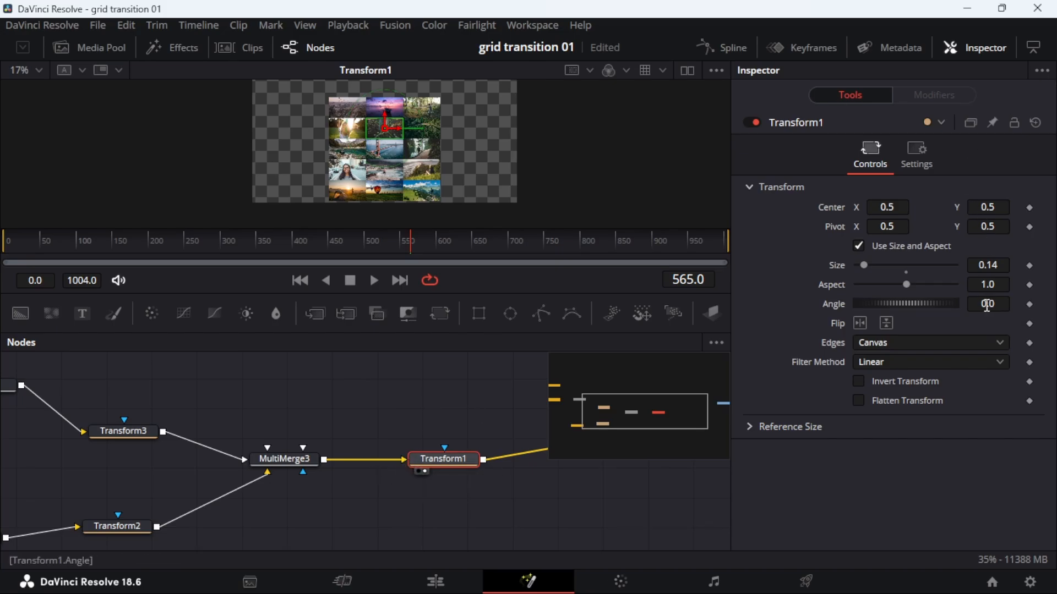
mouse_move(458, 457)
left_mouse_down()
mouse_move(471, 457)
mouse_move(454, 455)
left_mouse_up()
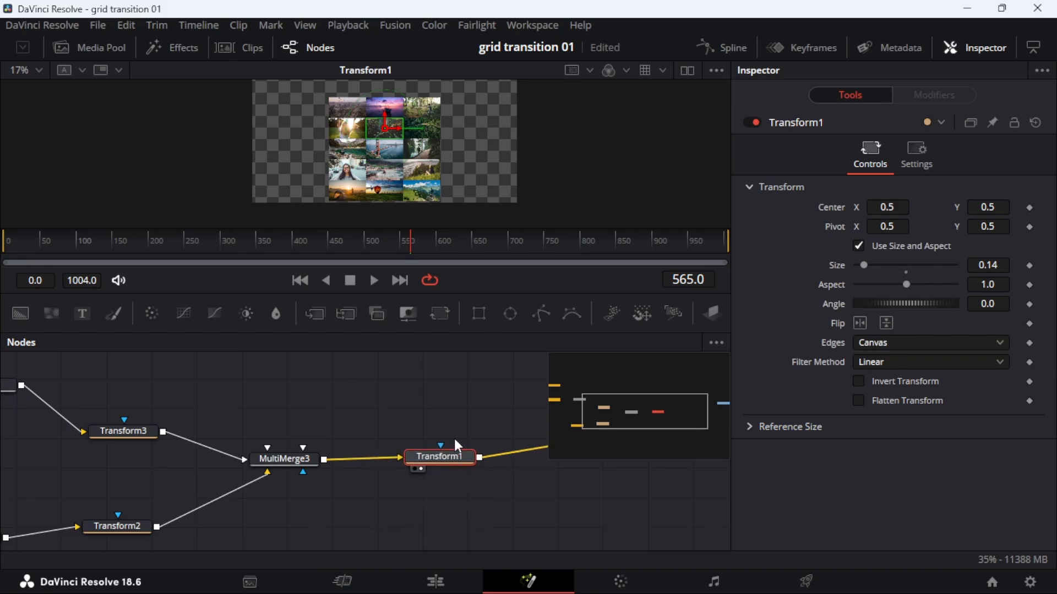
key("Delete")
left_click_drag(434, 407, 394, 434)
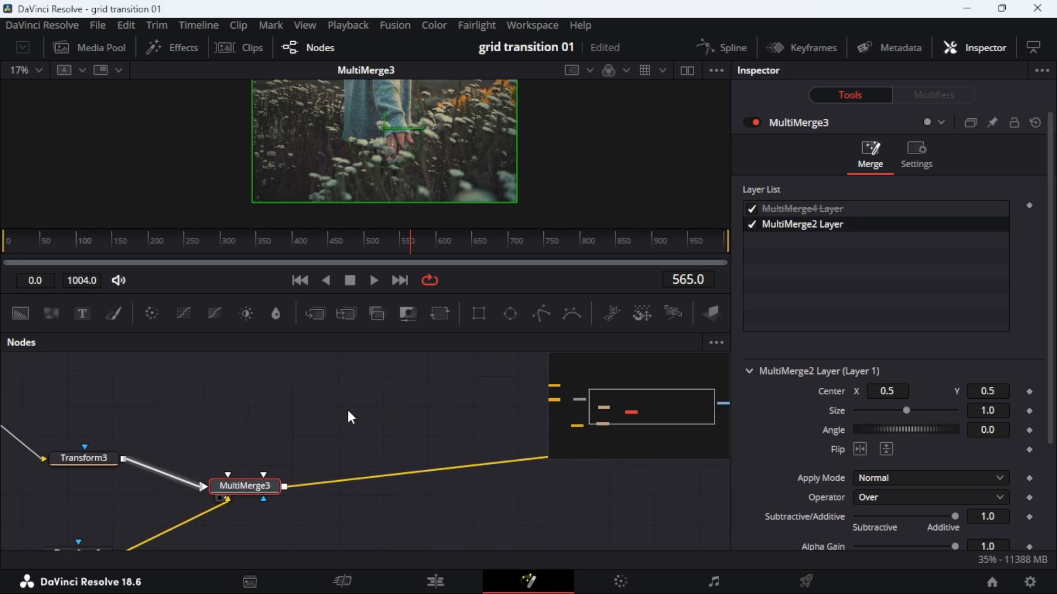
left_click_drag(442, 321, 427, 471)
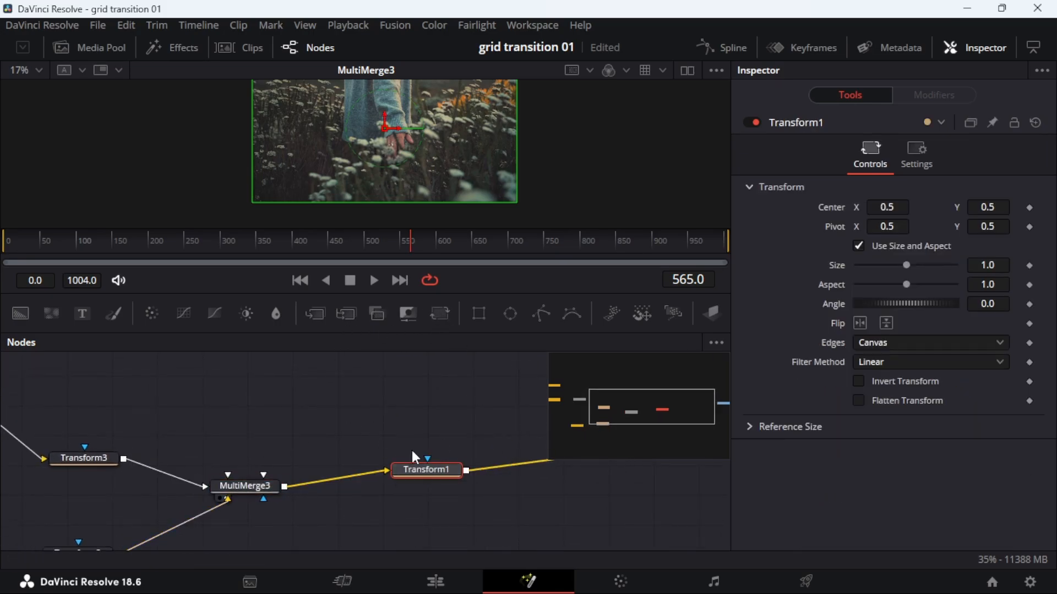
Set the new Transform1 node's Size to 0.53 and show MediaOut1 in the viewer.
left_click_drag(906, 266, 881, 266)
left_click_drag(356, 483, 213, 489)
left_click_drag(514, 457, 252, 490)
left_click(398, 464)
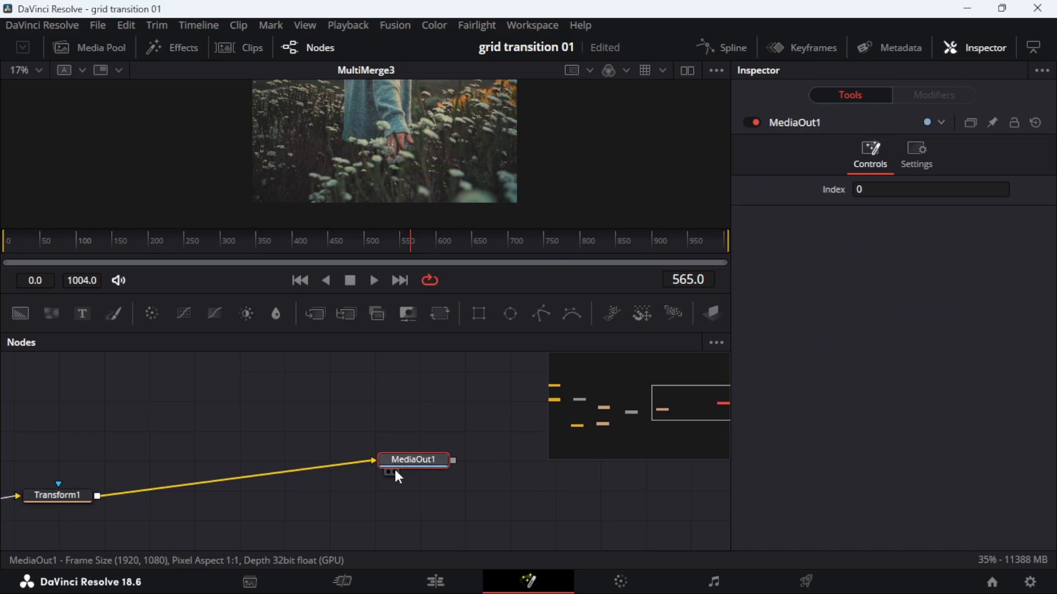
left_click(393, 471)
Reset the Transform1 node's Size to its default value.
left_click_drag(198, 523, 430, 511)
left_click(311, 478)
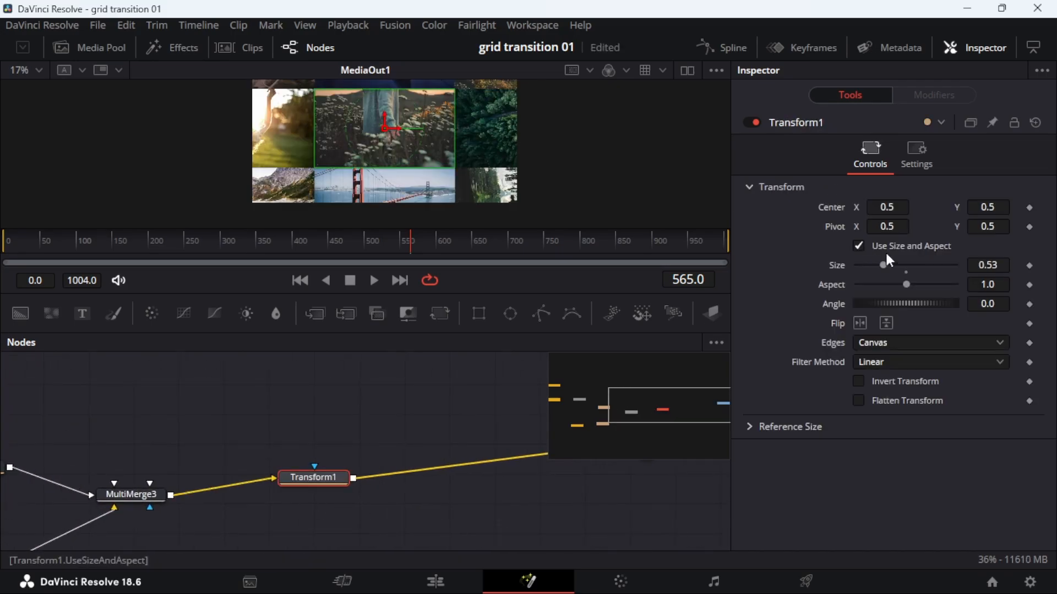
left_click_drag(870, 265, 876, 266)
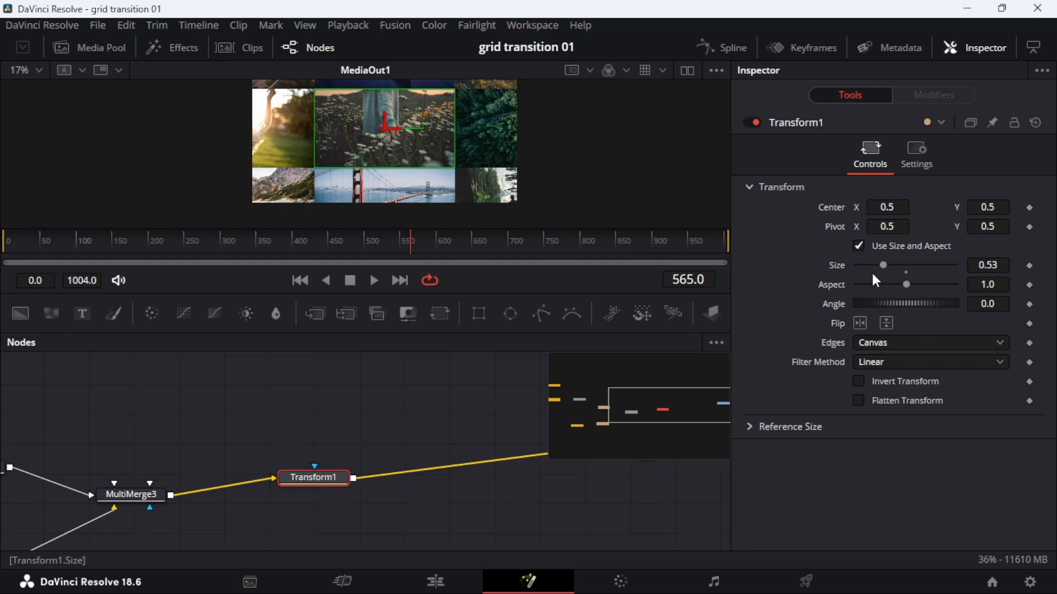
right_click(854, 272)
right_click(838, 265)
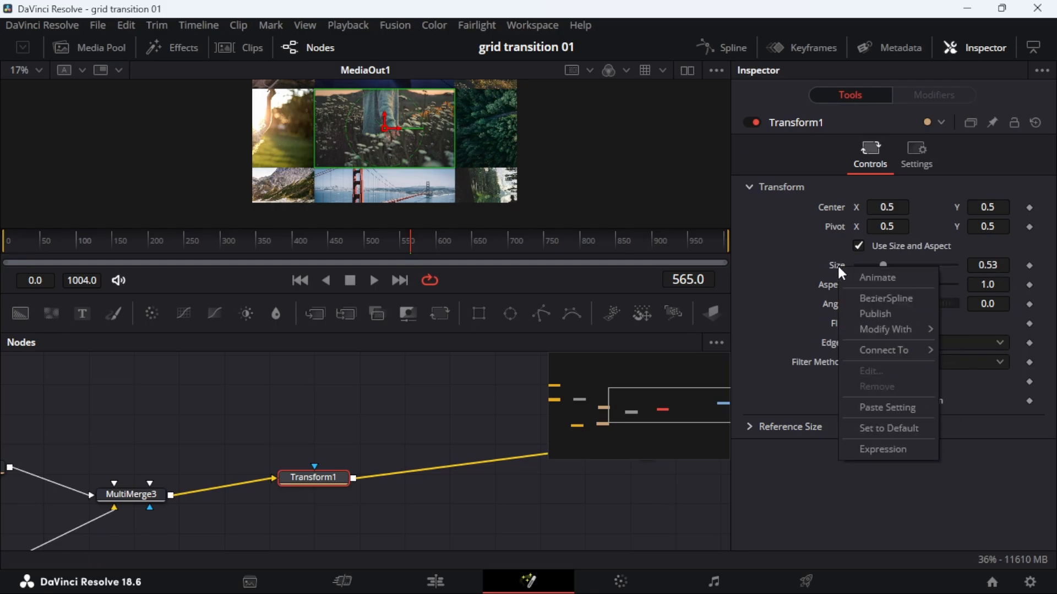
left_click(891, 427)
Tidy the node graph by nudging Transform3 slightly down and Transform1 closer to MultiMerge3.
scroll(220, 440, "left", 5)
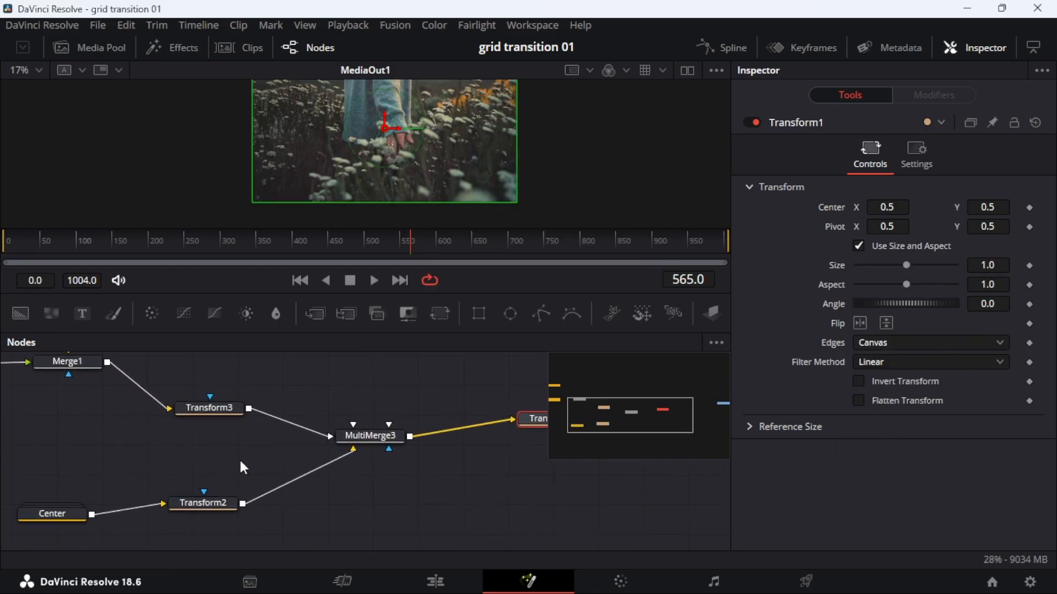
left_click_drag(230, 410, 234, 425)
left_click(221, 499)
left_click_drag(527, 421, 507, 426)
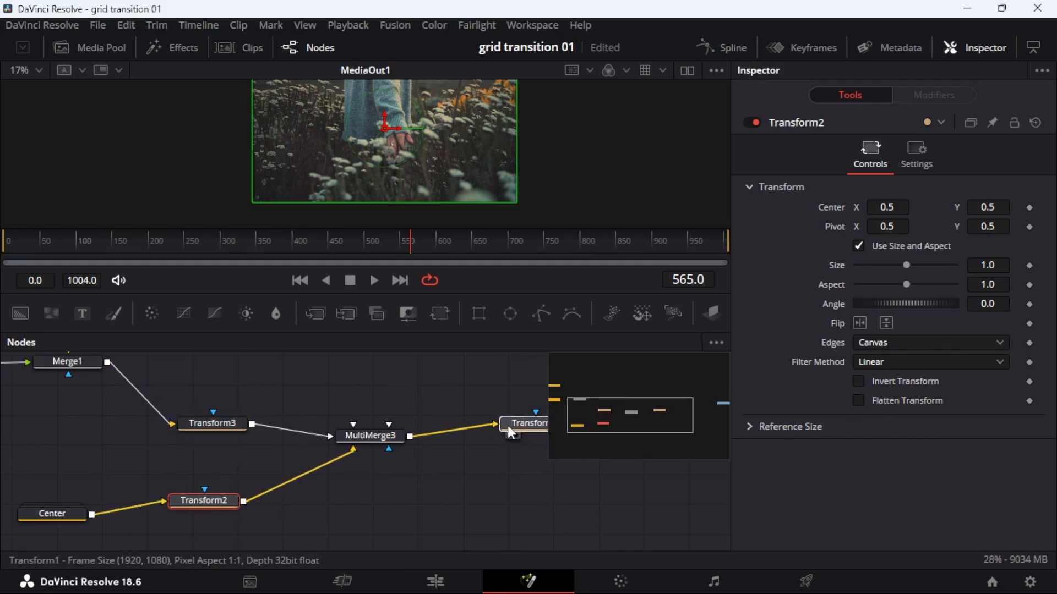
left_click(510, 429)
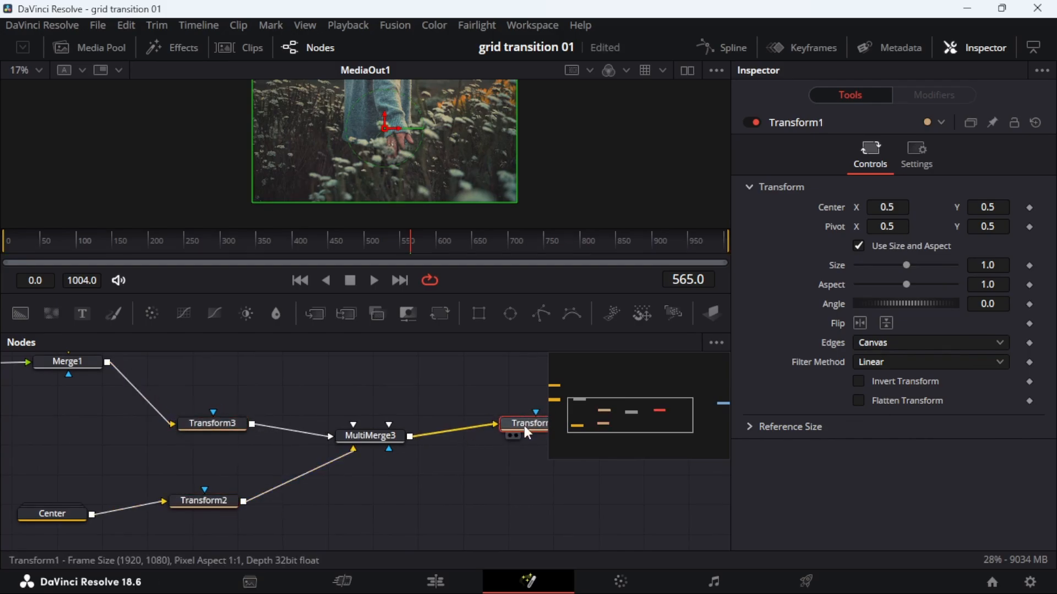
scroll(495, 429, "right", 5)
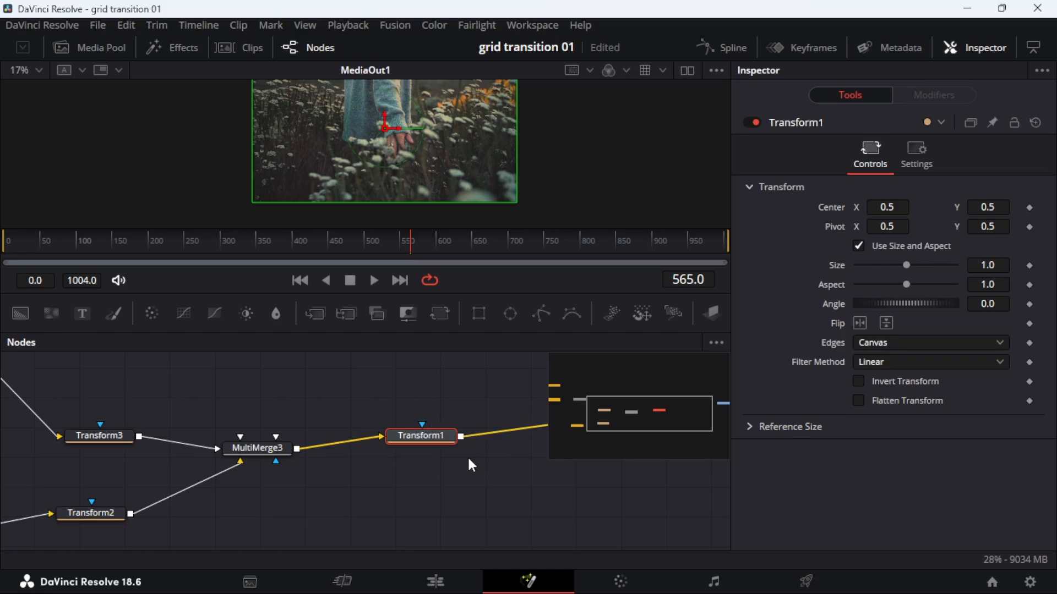
Compare the timeline's Marker 2 position at 01:00:23:02 with the matching playhead frame in the Fusion composition.
left_click(450, 575)
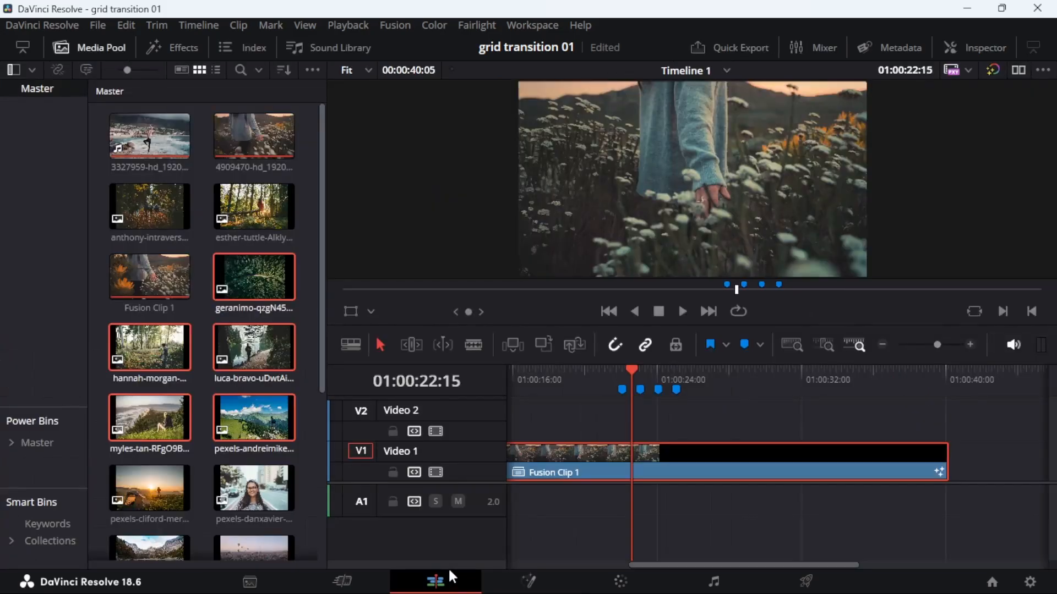
mouse_move(640, 371)
left_mouse_down()
mouse_move(669, 372)
mouse_move(649, 365)
left_mouse_up()
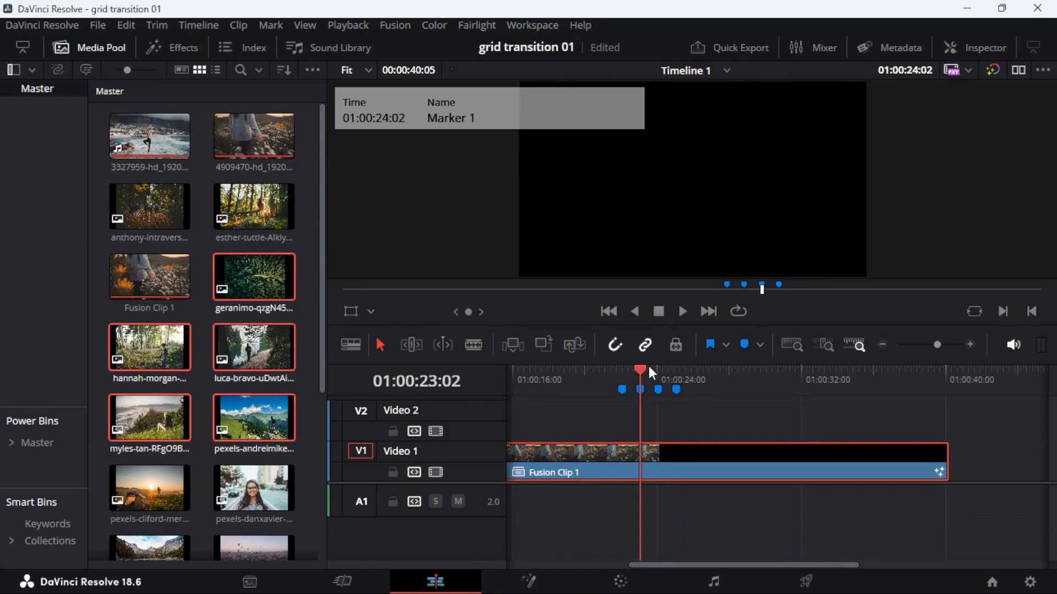
left_click(532, 584)
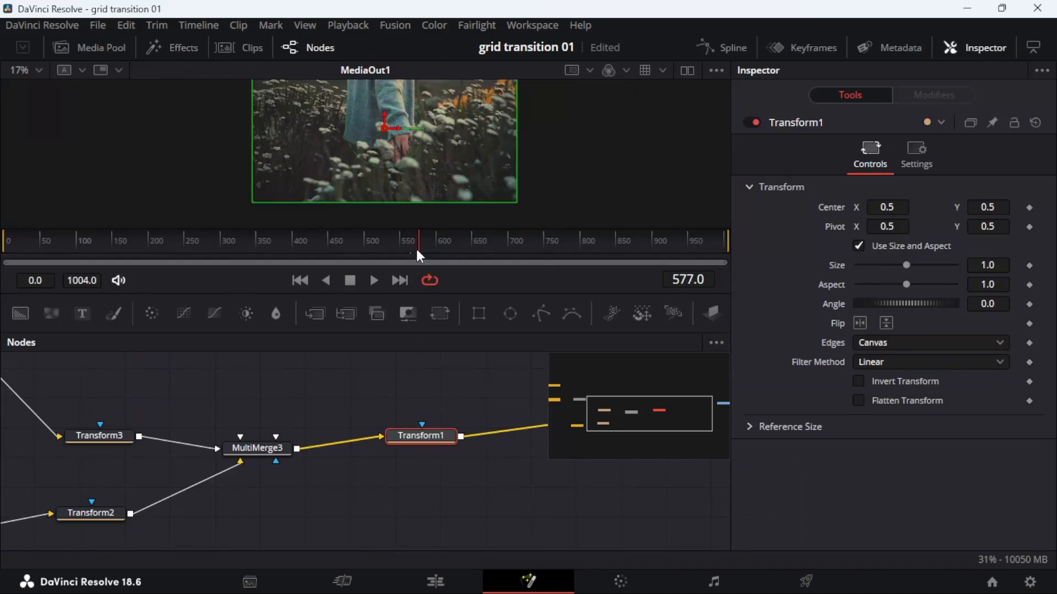
left_click_drag(417, 251, 435, 240)
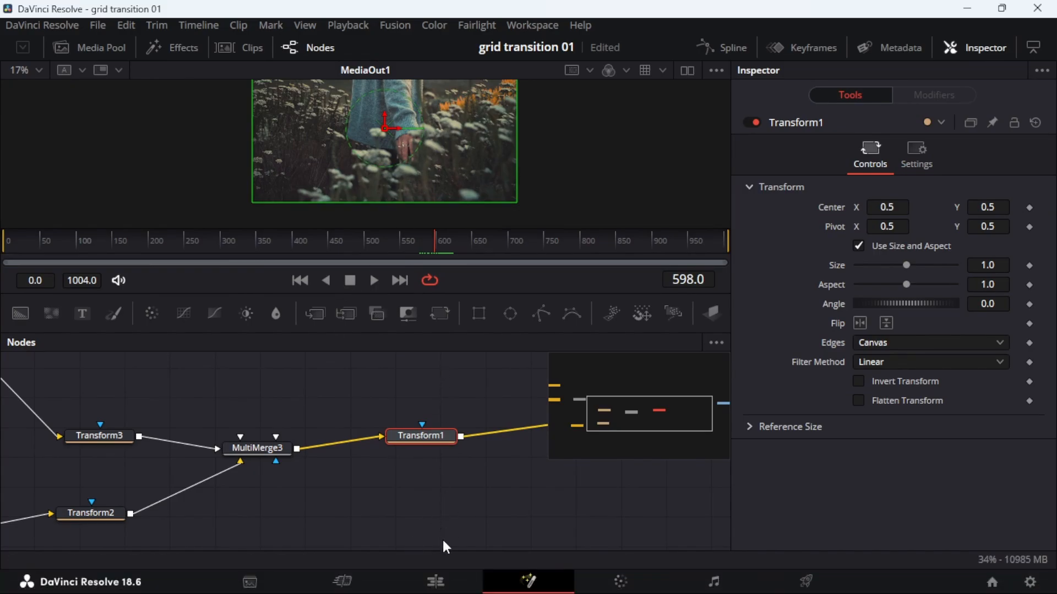
left_click(435, 582)
mouse_move(644, 370)
left_mouse_down()
mouse_move(653, 376)
mouse_move(645, 369)
left_mouse_up()
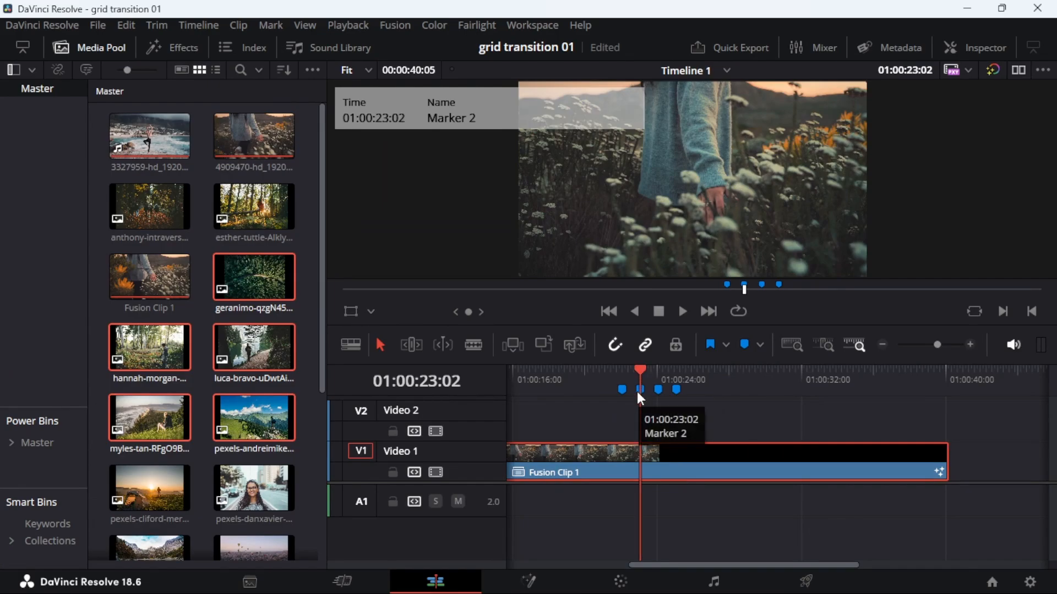
left_click(529, 582)
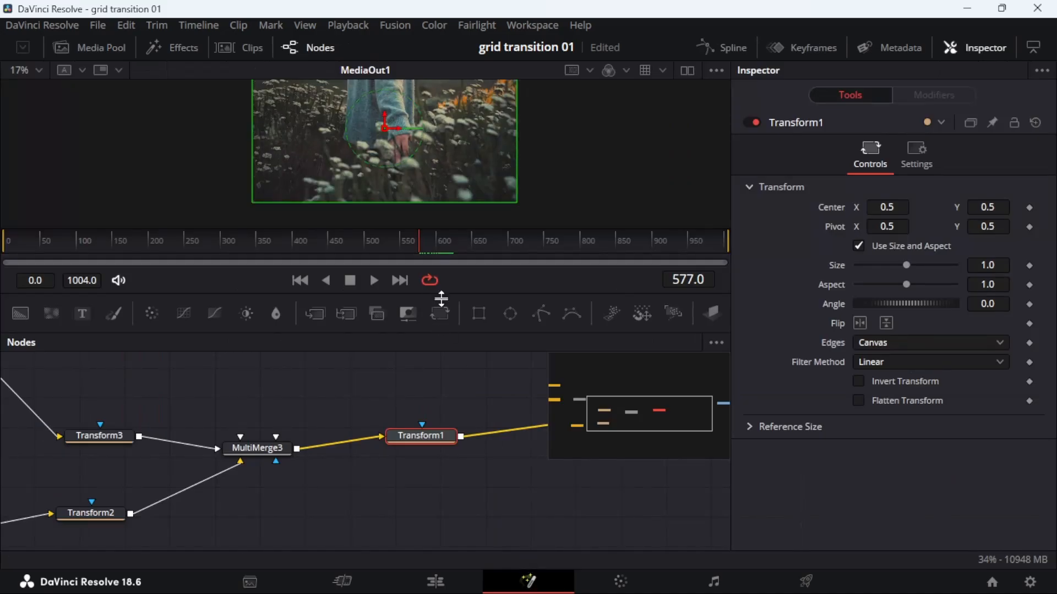
Add a Size keyframe of 1.0 on Transform1 at Marker 3, timecode 01:00:22:02.
left_click(436, 582)
left_click(625, 371)
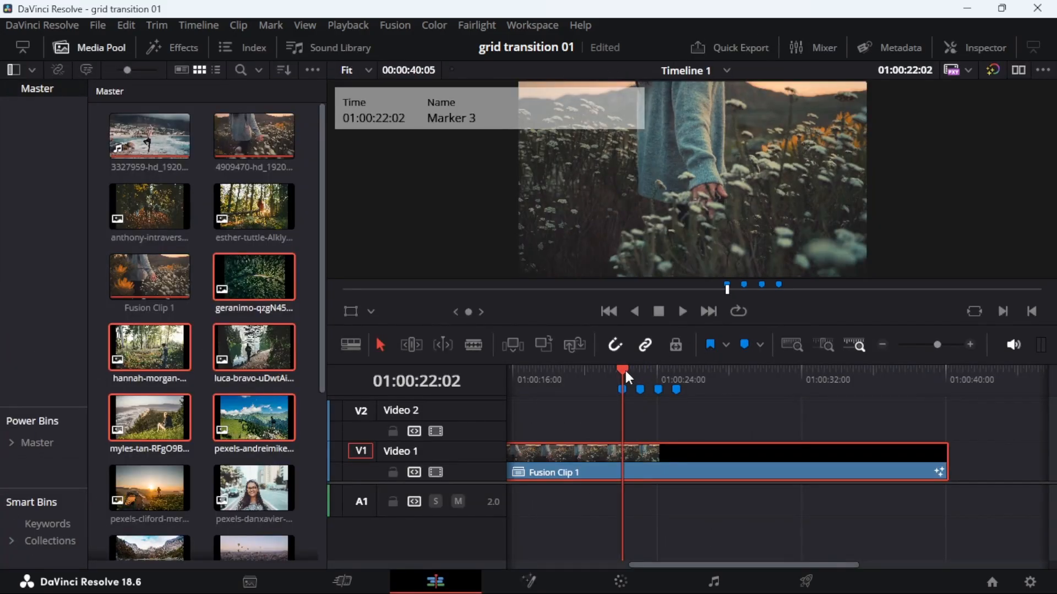
left_click(528, 581)
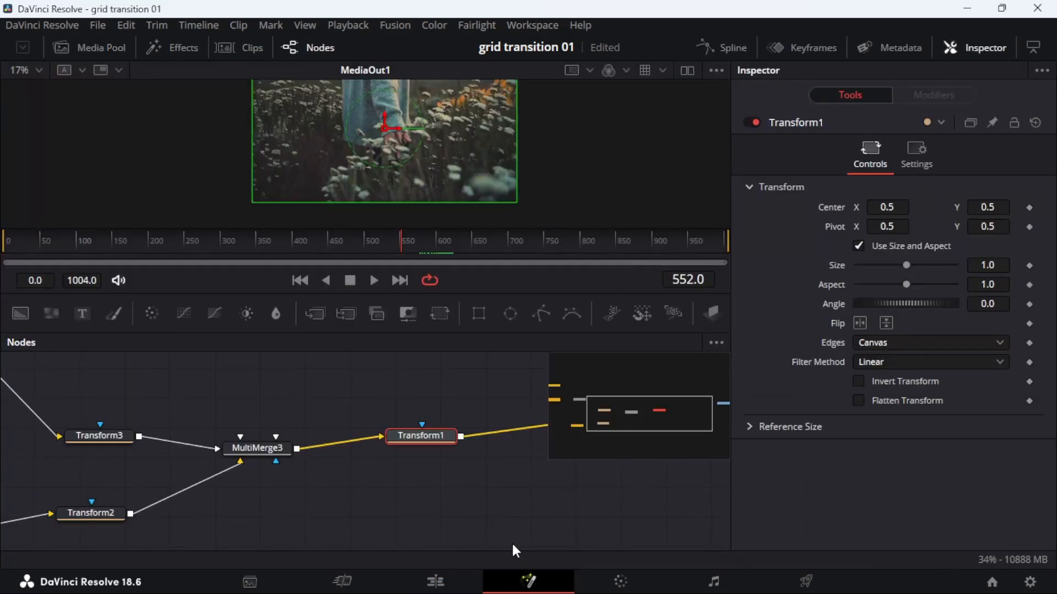
left_click_drag(418, 439, 411, 443)
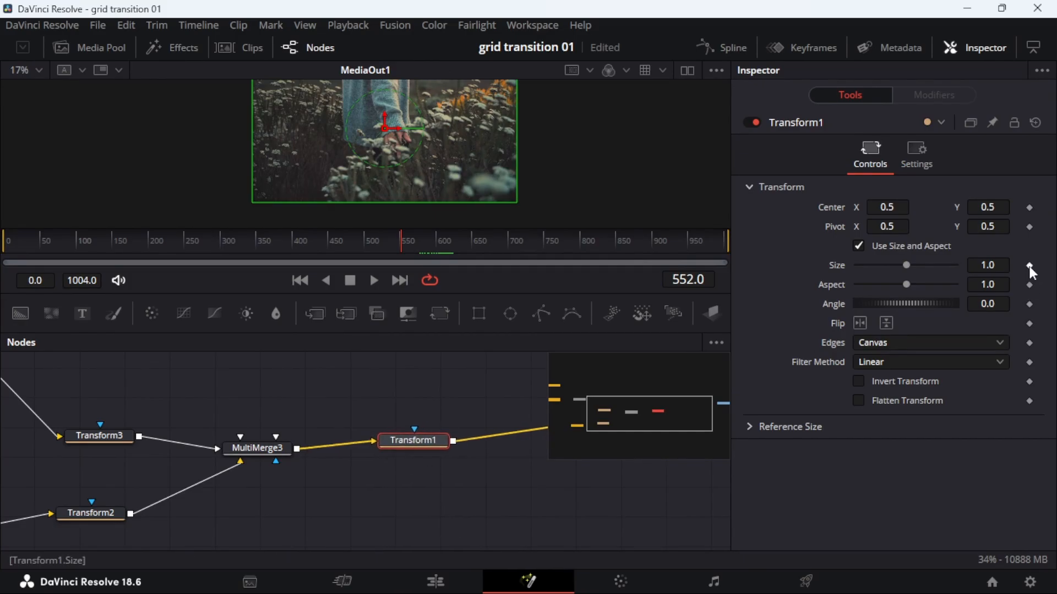
left_click_drag(453, 449, 258, 487)
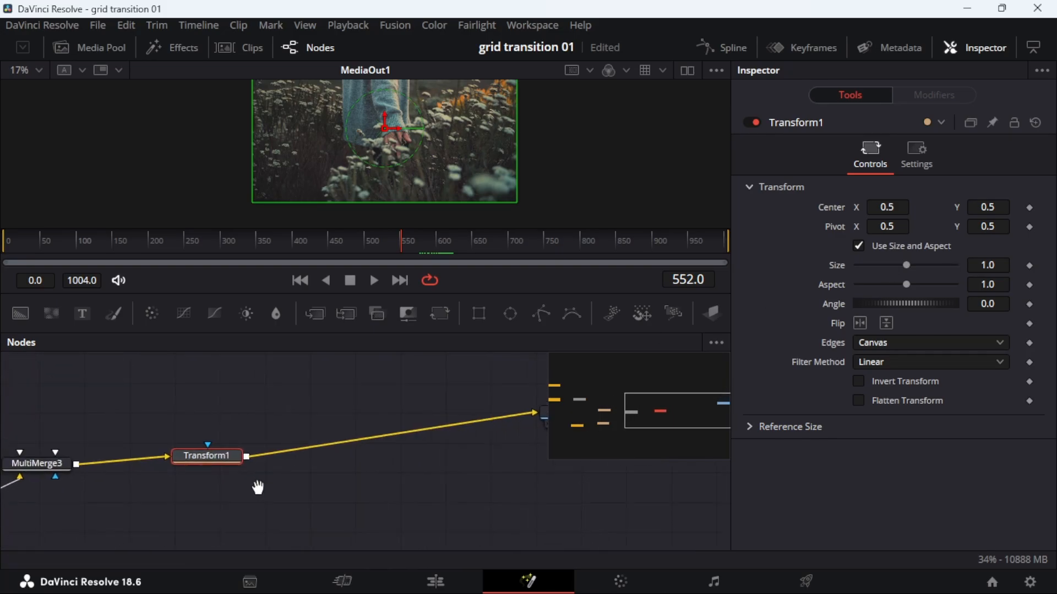
left_click(1029, 266)
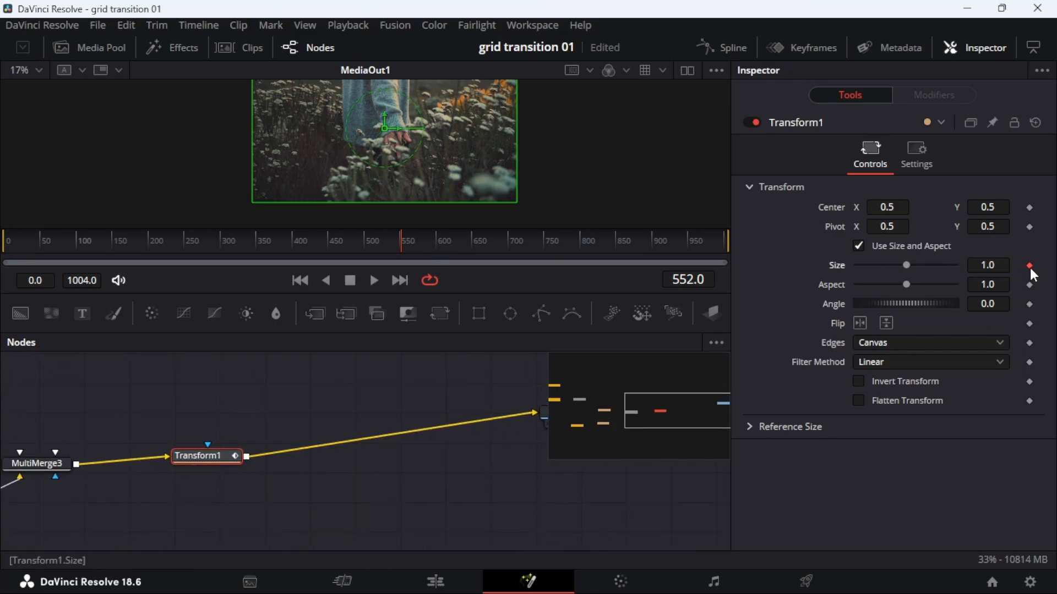
Keyframe Transform1's Size at 0.5 at Marker 2, timecode 01:00:23:02.
left_click(435, 582)
left_click(639, 375)
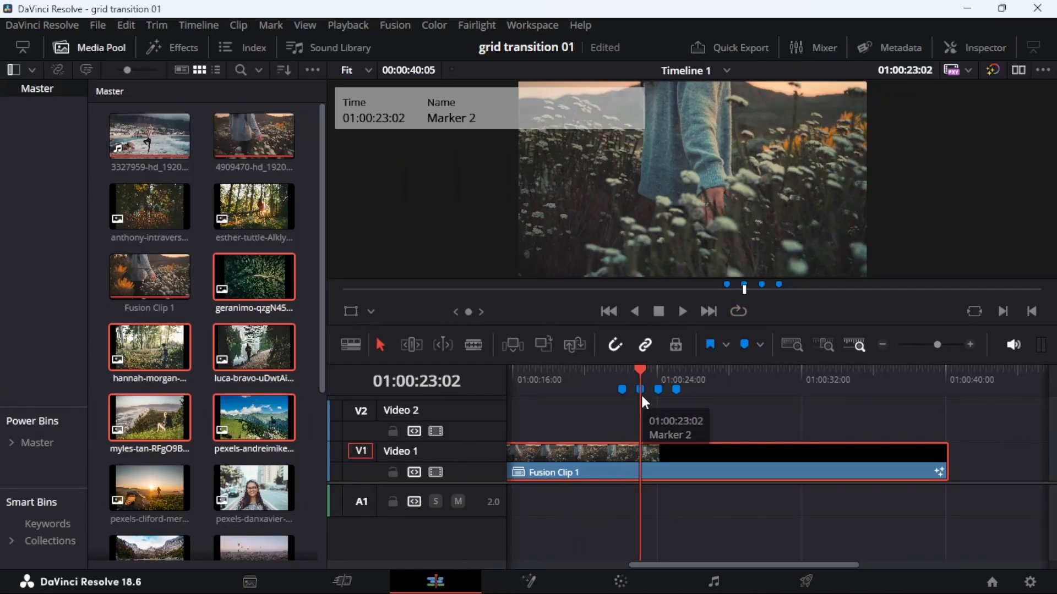
left_click(531, 579)
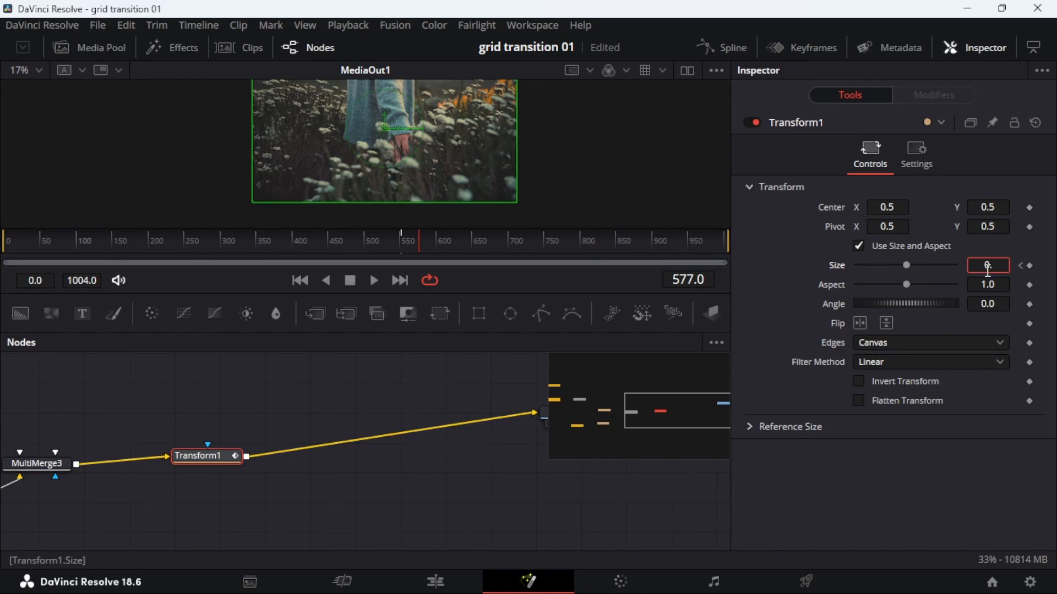
type(".5")
key("Tab")
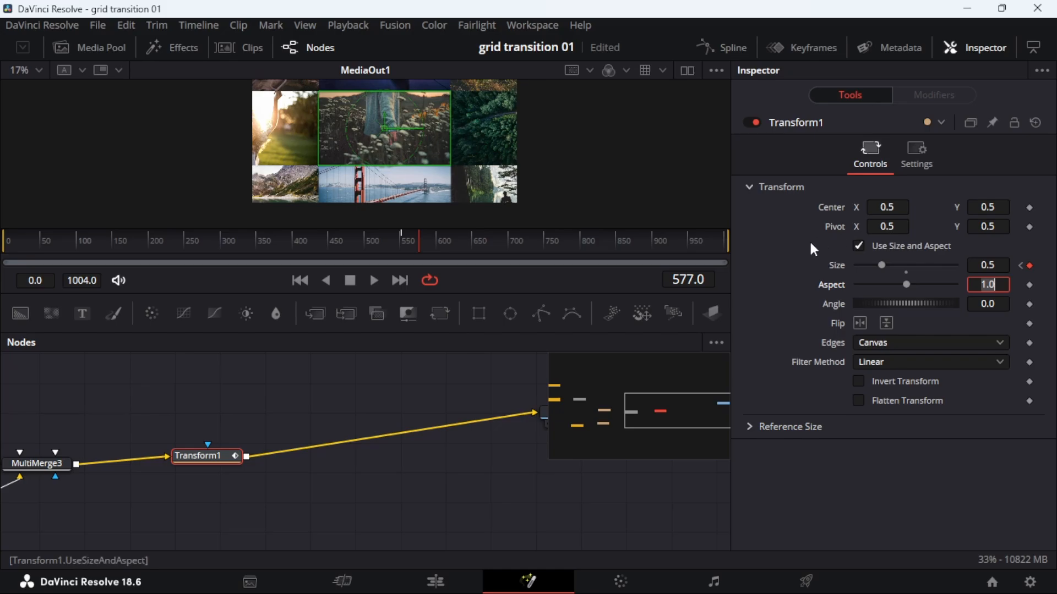
left_click_drag(557, 170, 574, 200)
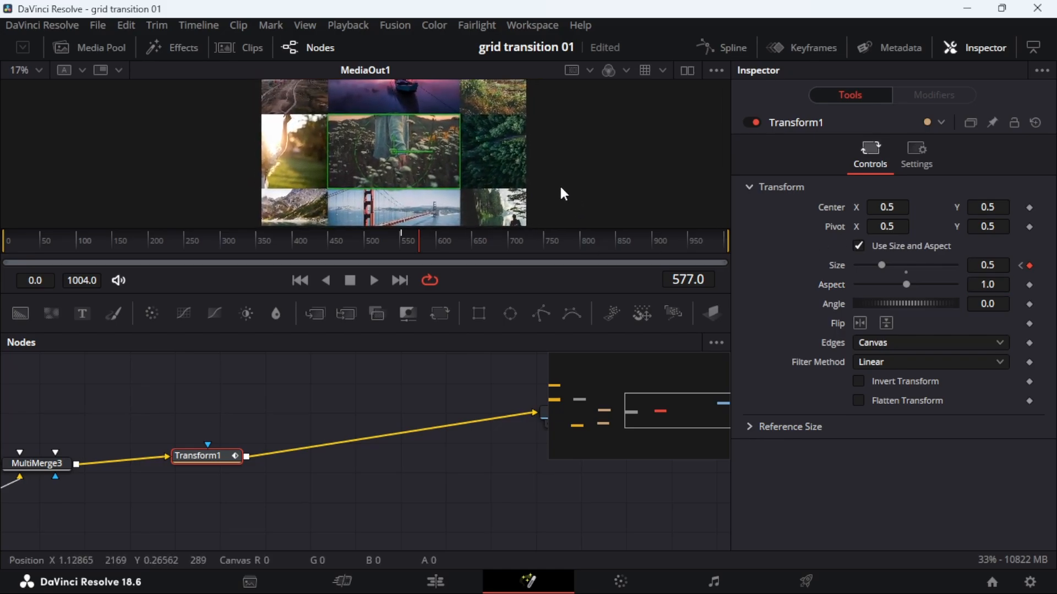
Play the timeline from Marker 3 to preview the zoom-out to the photo grid.
left_click(435, 581)
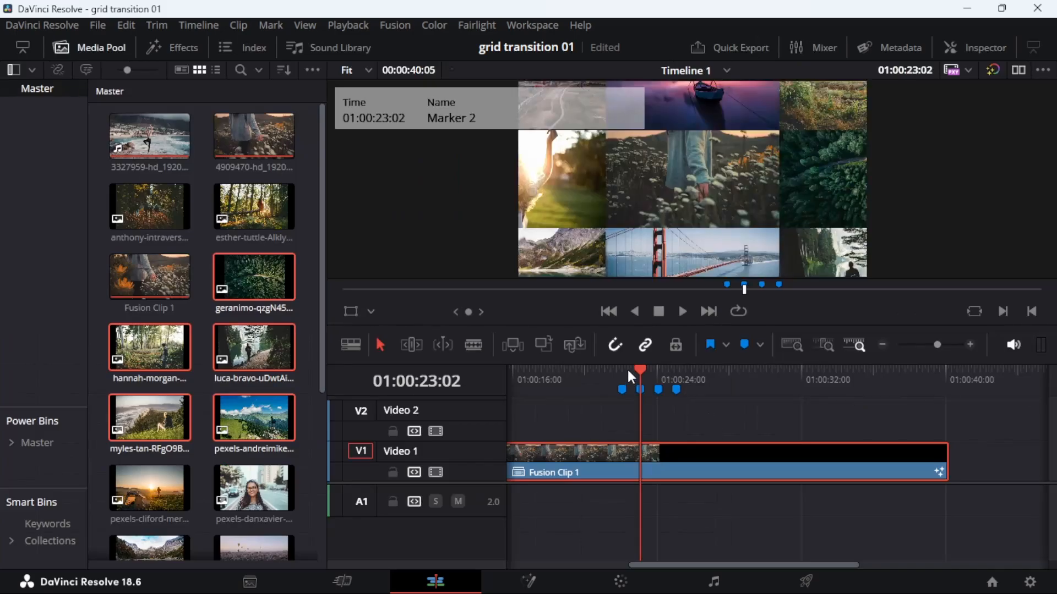
left_click(622, 389)
key("space")
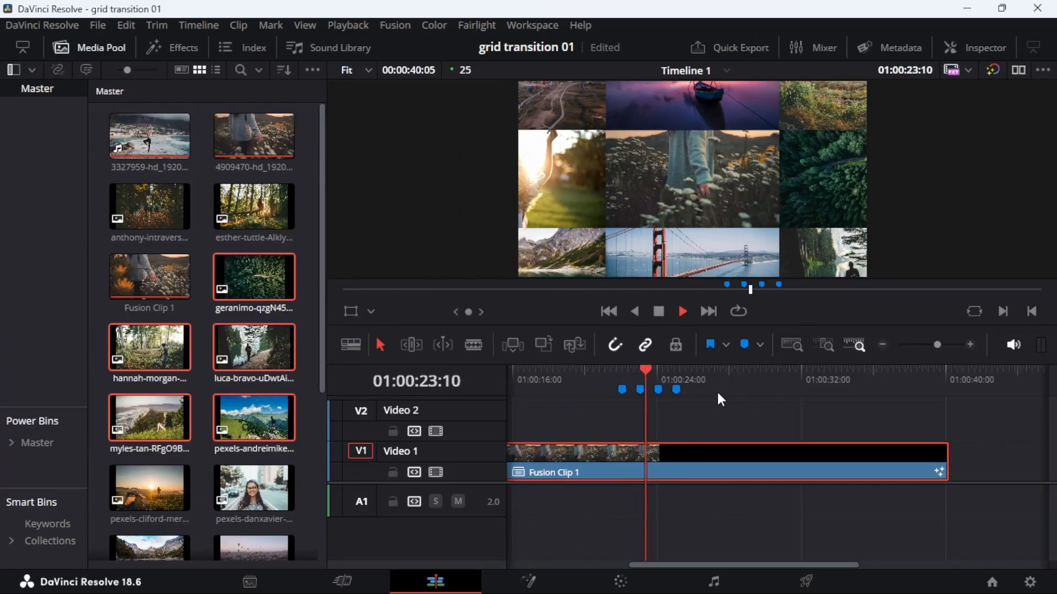
Add a keyframe holding Transform1's Size at 0.5 at Marker 1, timecode 01:00:24:02.
mouse_move(658, 370)
left_mouse_down()
mouse_move(643, 370)
mouse_move(660, 371)
left_mouse_up()
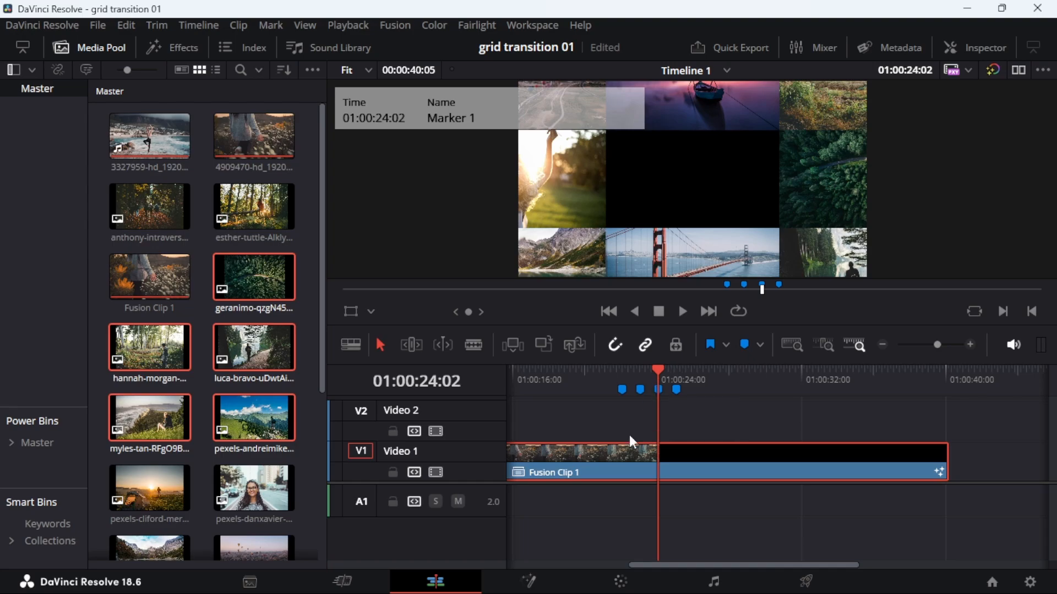
left_click(527, 580)
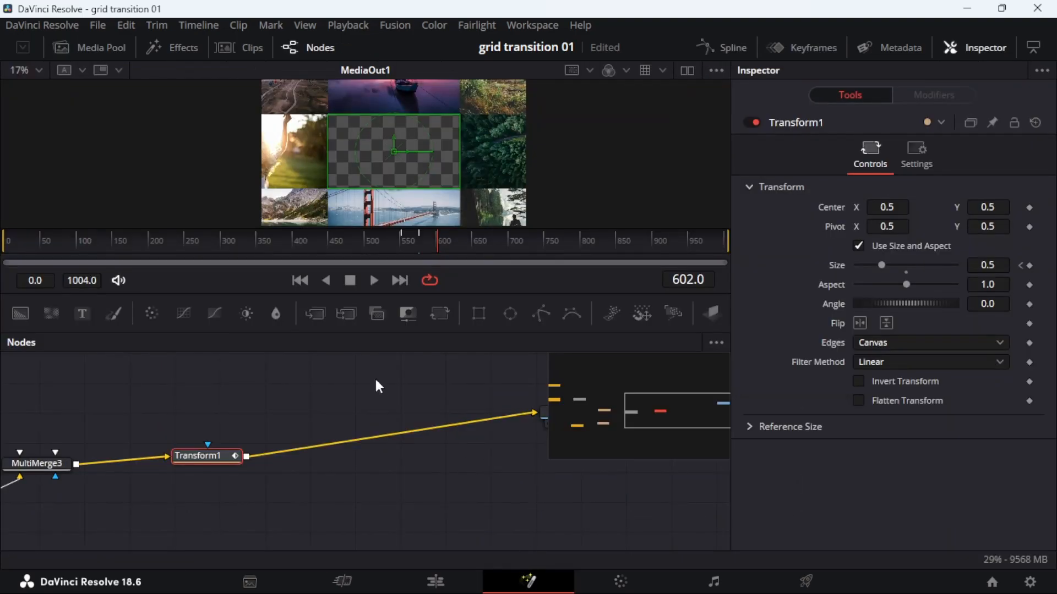
left_click(1029, 266)
Keyframe Transform1's Size at 1.0 at Marker 4, timecode 01:00:25:02.
left_click(460, 585)
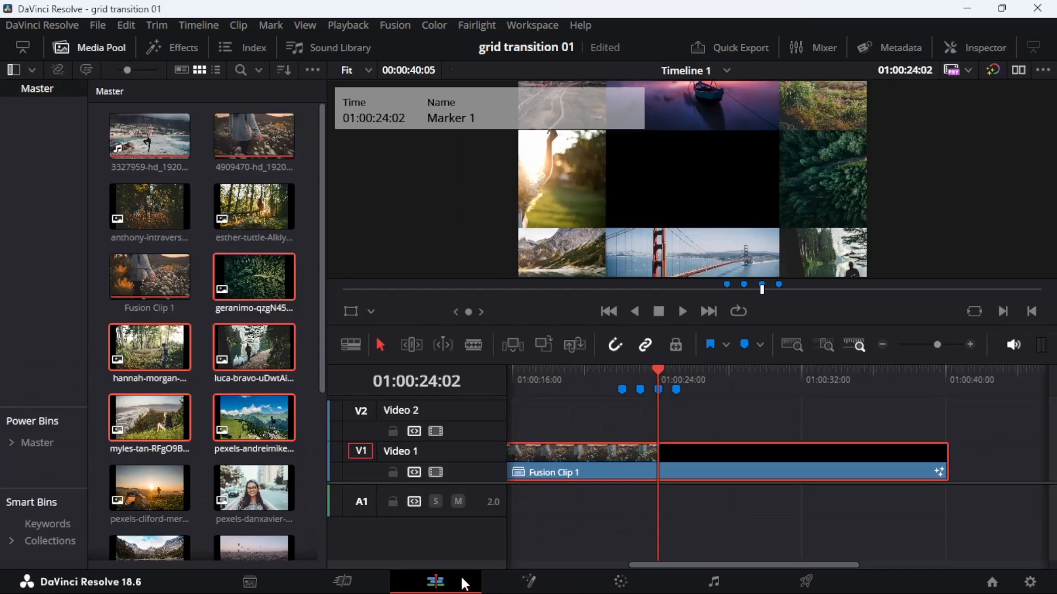
left_click(676, 372)
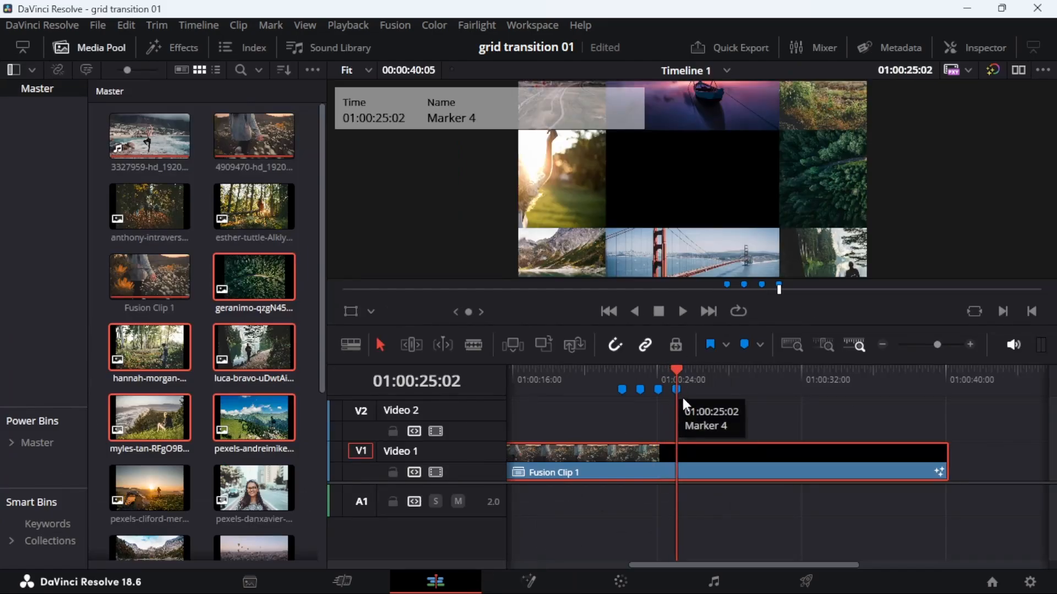
left_click(524, 584)
left_click_drag(218, 455, 242, 452)
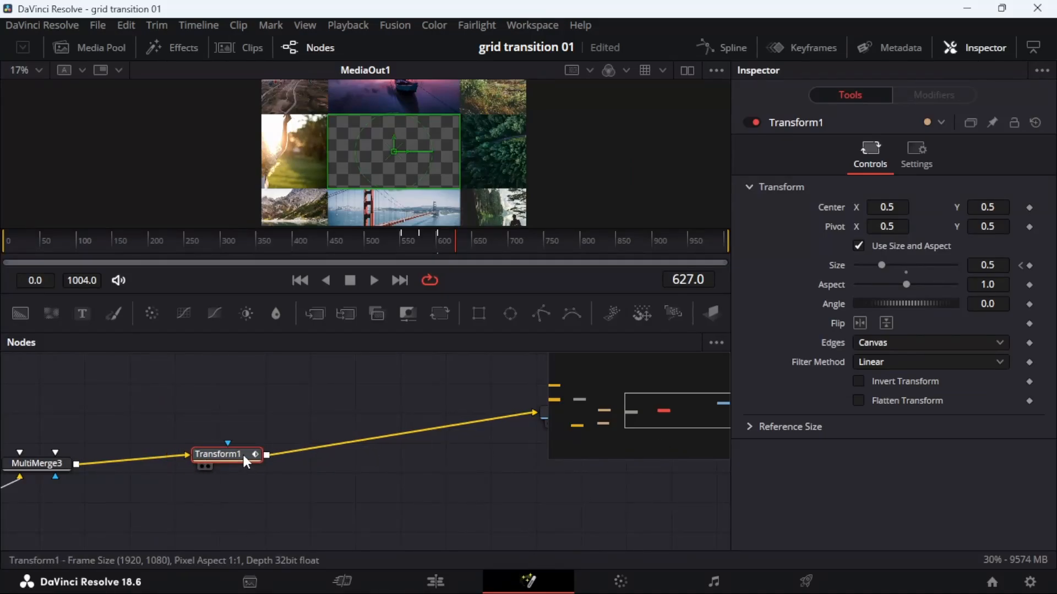
left_click(1002, 268)
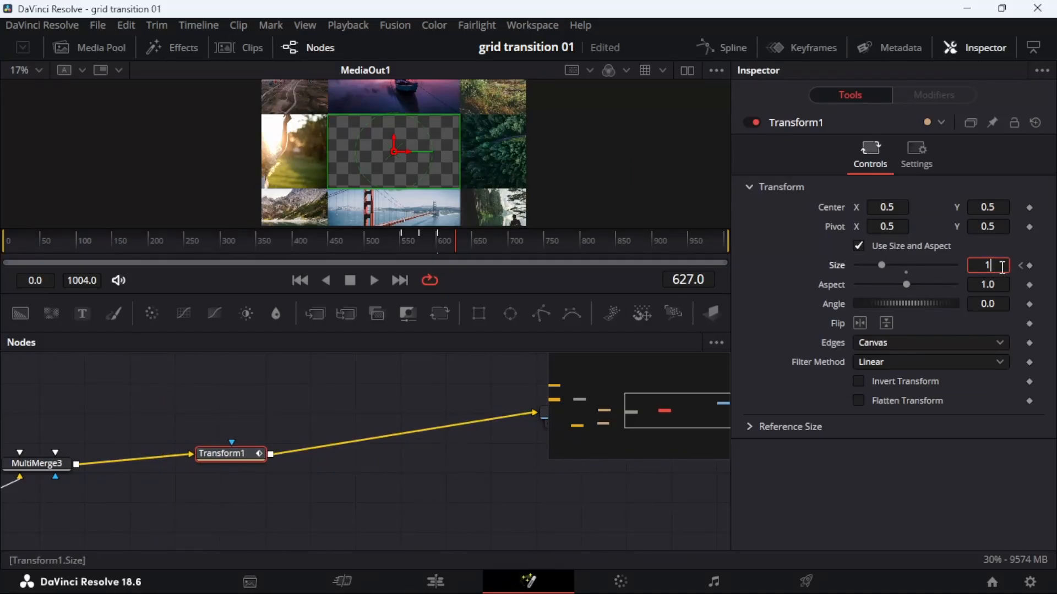
key("Tab")
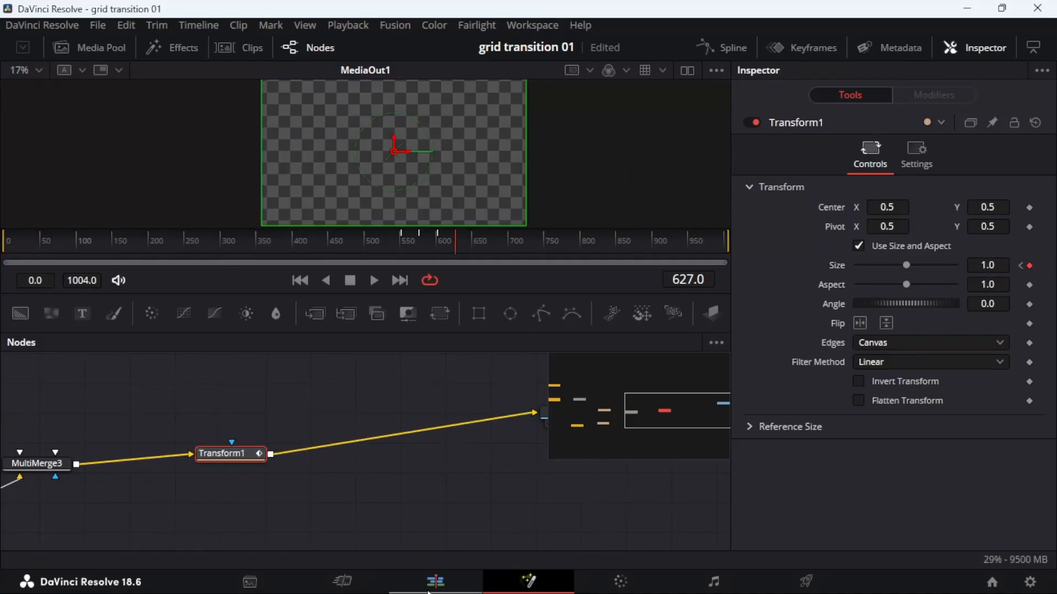
Check Transform1's Size keyframe in Fusion at Marker 3, timecode 01:00:22:02.
left_click(435, 582)
mouse_move(633, 375)
left_mouse_down()
mouse_move(623, 366)
mouse_move(676, 372)
mouse_move(619, 366)
mouse_move(674, 367)
mouse_move(628, 370)
left_mouse_up()
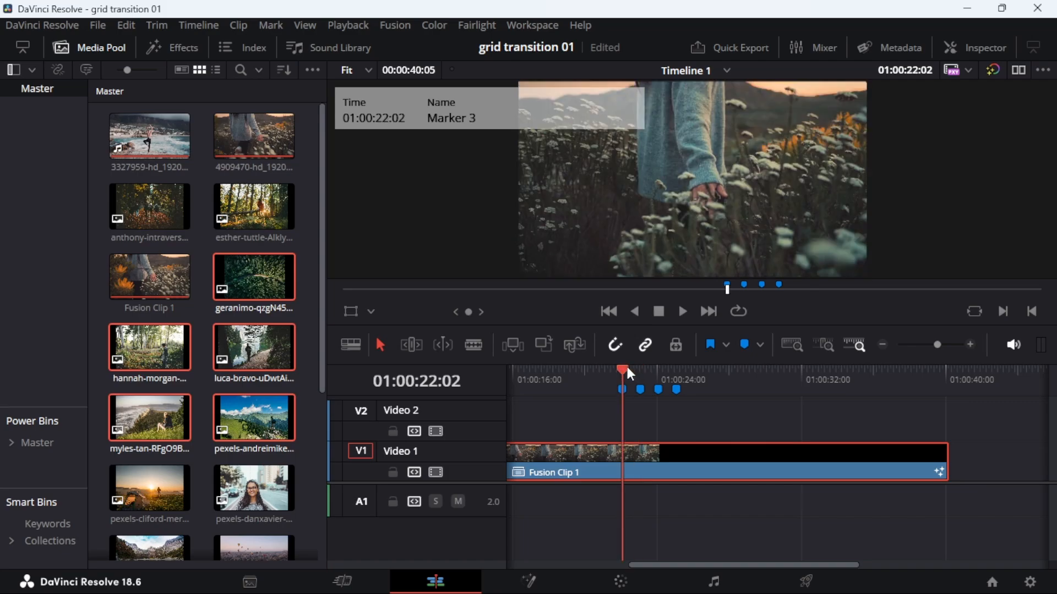
left_click(527, 582)
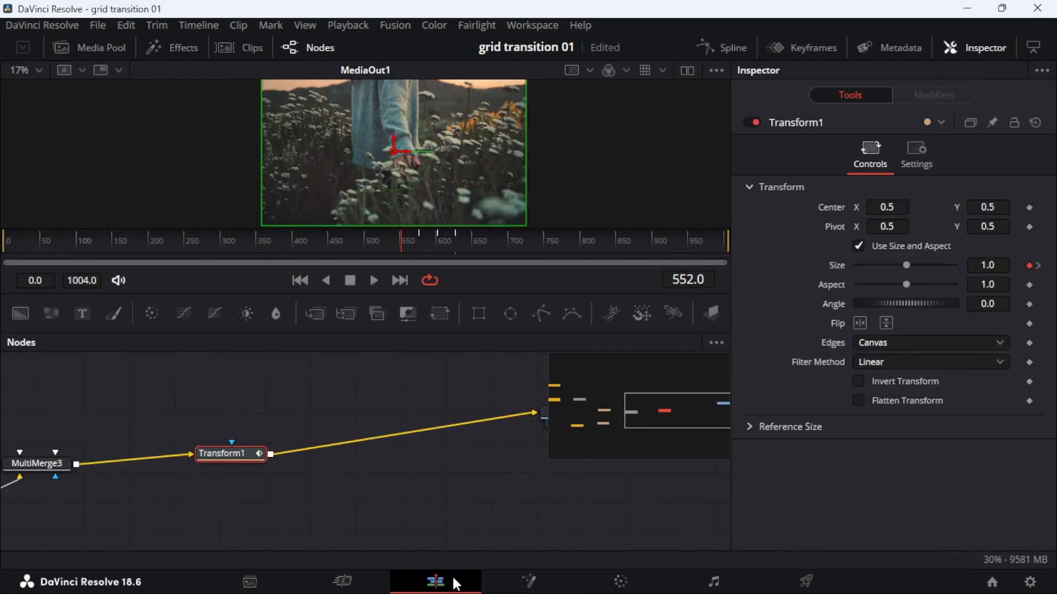
Keyframe Transform2's Center at X 0.5, Y 0.5 at Marker 2, timecode 01:00:23:02.
left_click(435, 581)
left_click(642, 370)
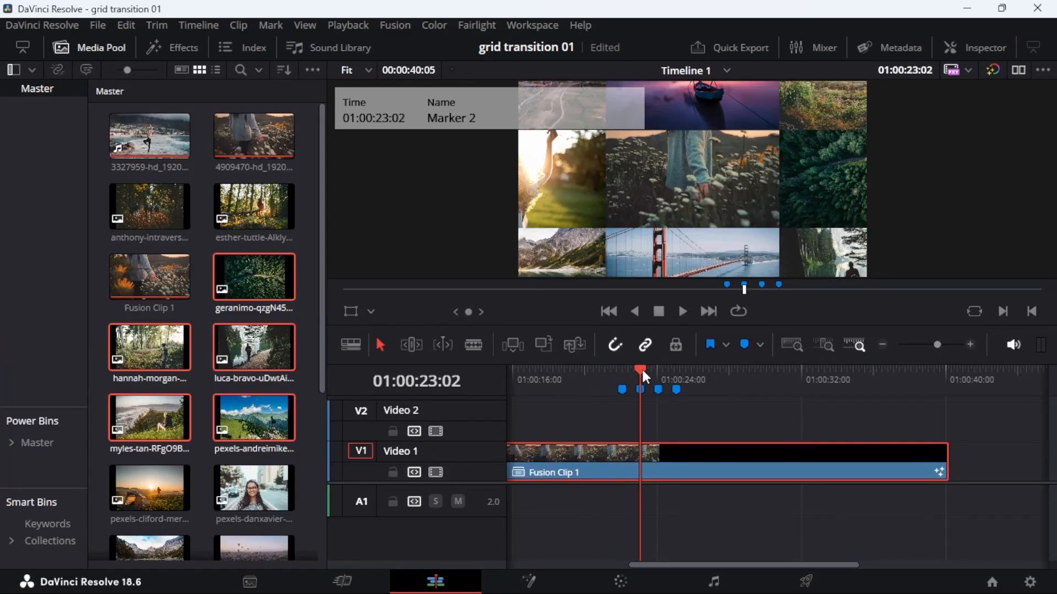
left_click(530, 581)
left_click_drag(264, 416, 451, 388)
left_click_drag(234, 477, 411, 401)
left_click(237, 427)
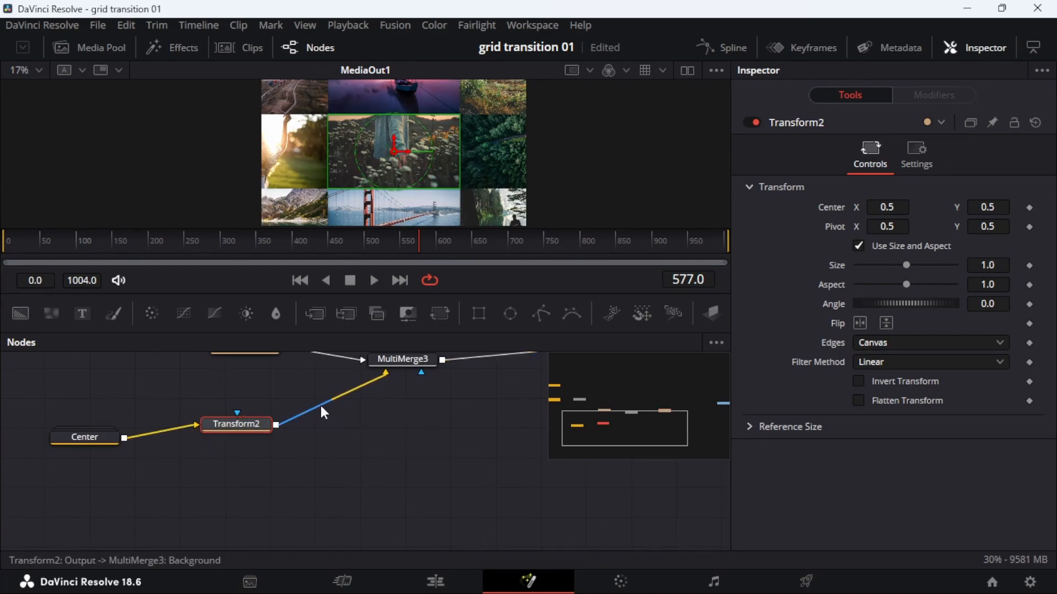
left_click_drag(242, 425, 260, 424)
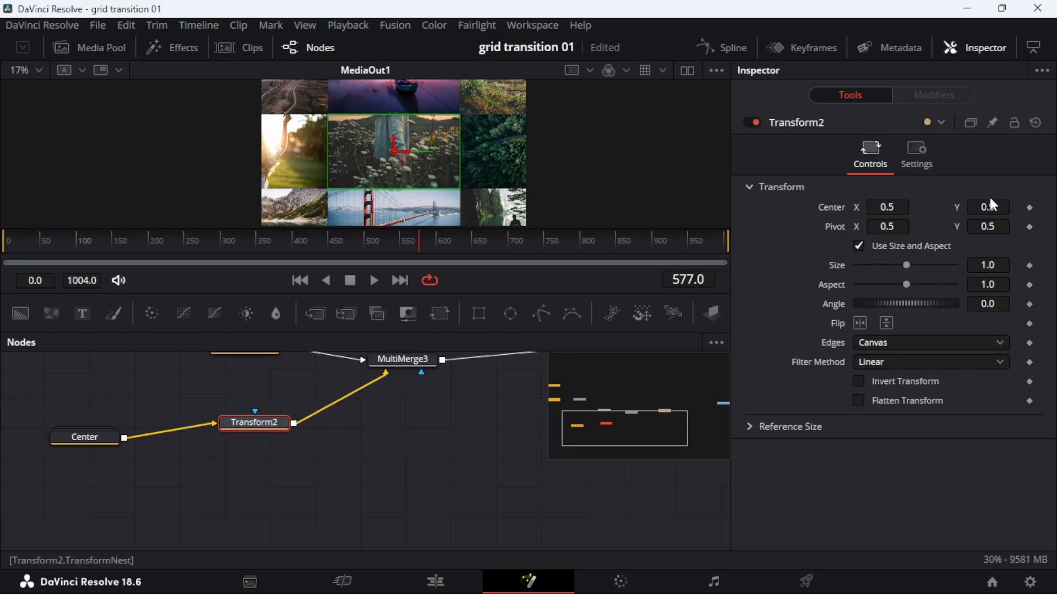
left_click(1030, 207)
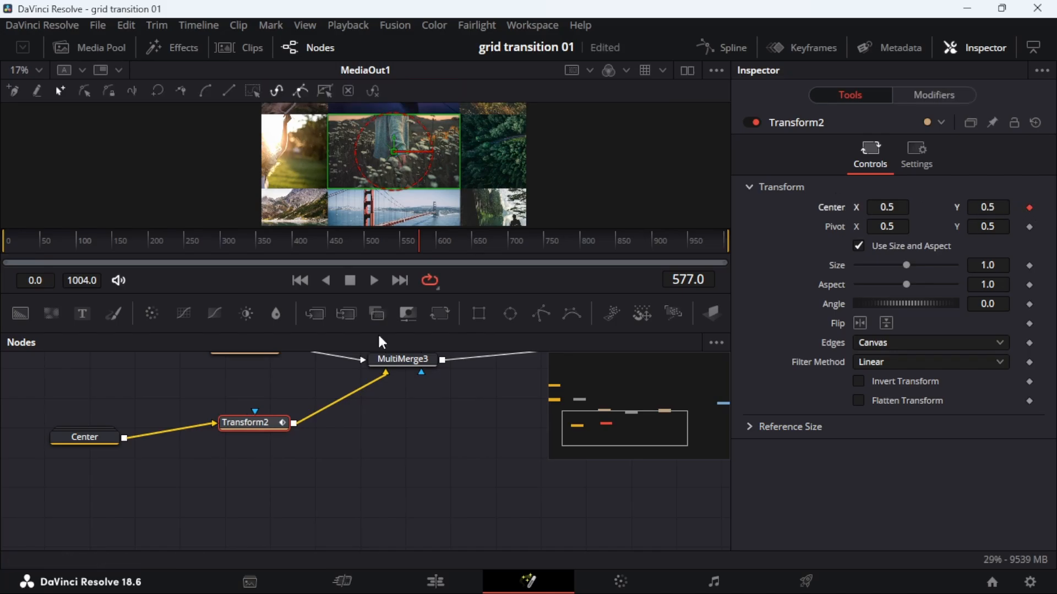
Try changing Transform1's Size at Marker 1, timecode 01:00:24:02, and undo the change.
left_click(434, 580)
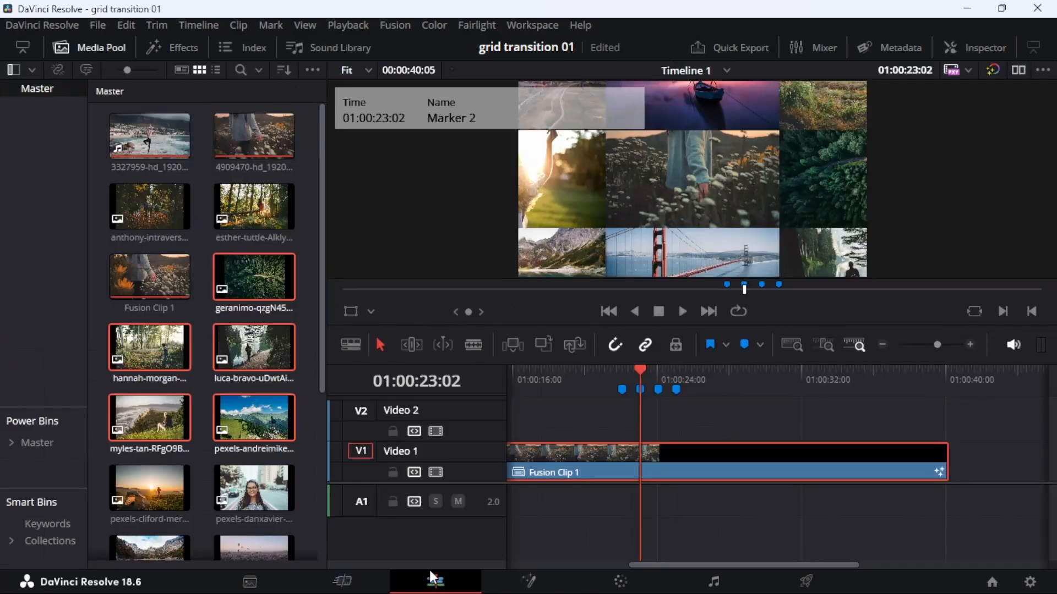
left_click(658, 368)
left_click(529, 580)
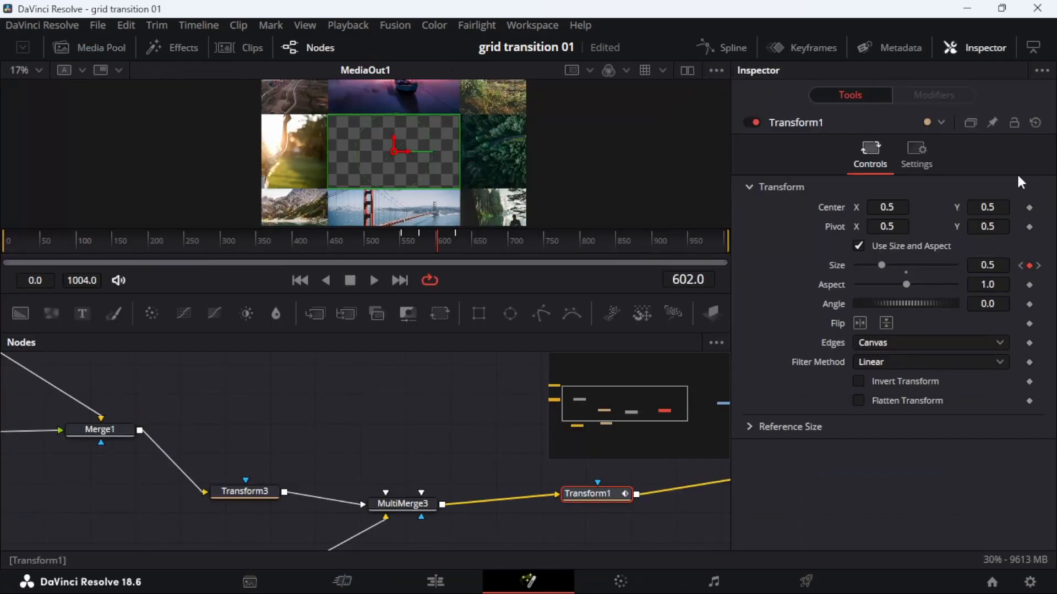
left_click_drag(997, 271, 1025, 271)
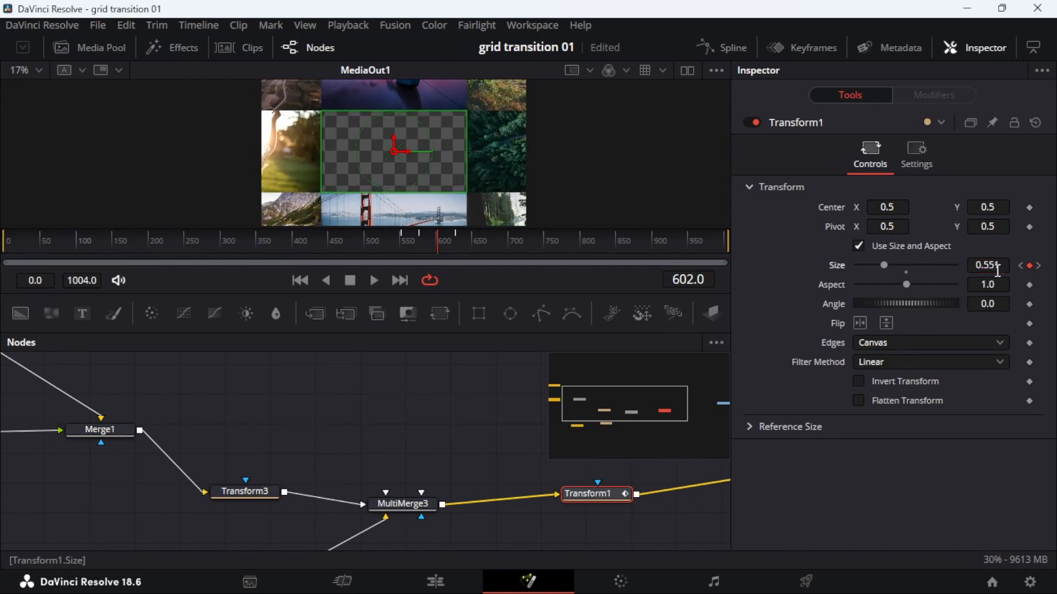
key("ctrl+z")
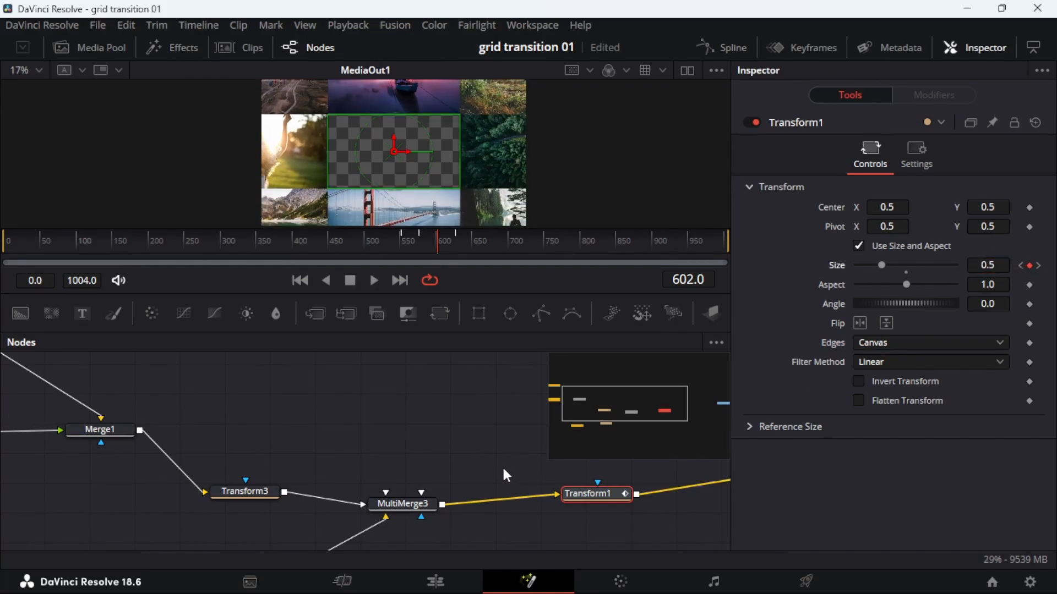
Examine the keyframes around Marker 1 in Fusion and scrub back to frame 600 to check the centre clip.
scroll(470, 463, "down", 3)
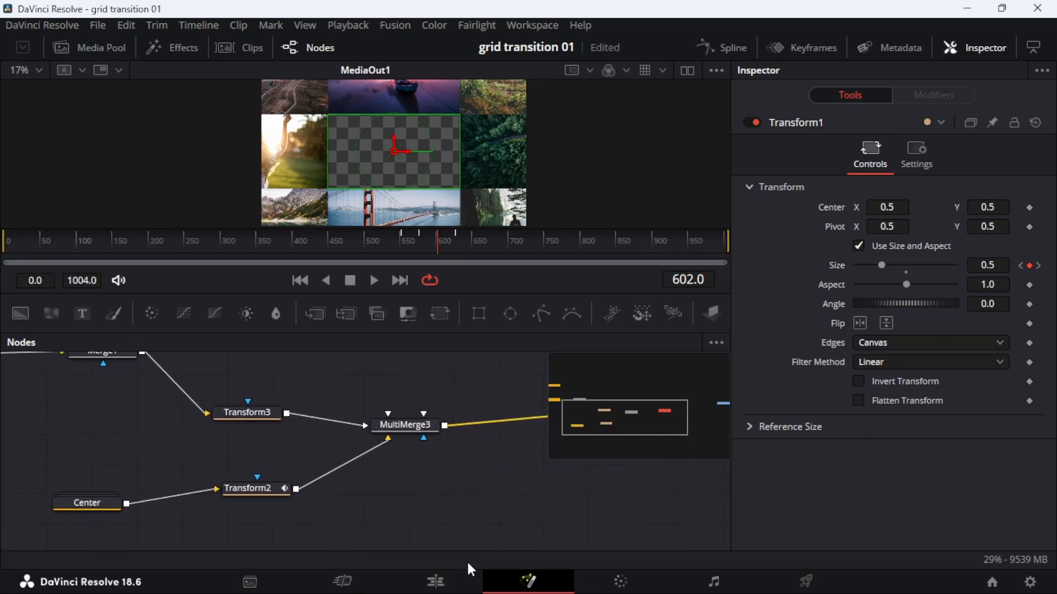
left_click(270, 490)
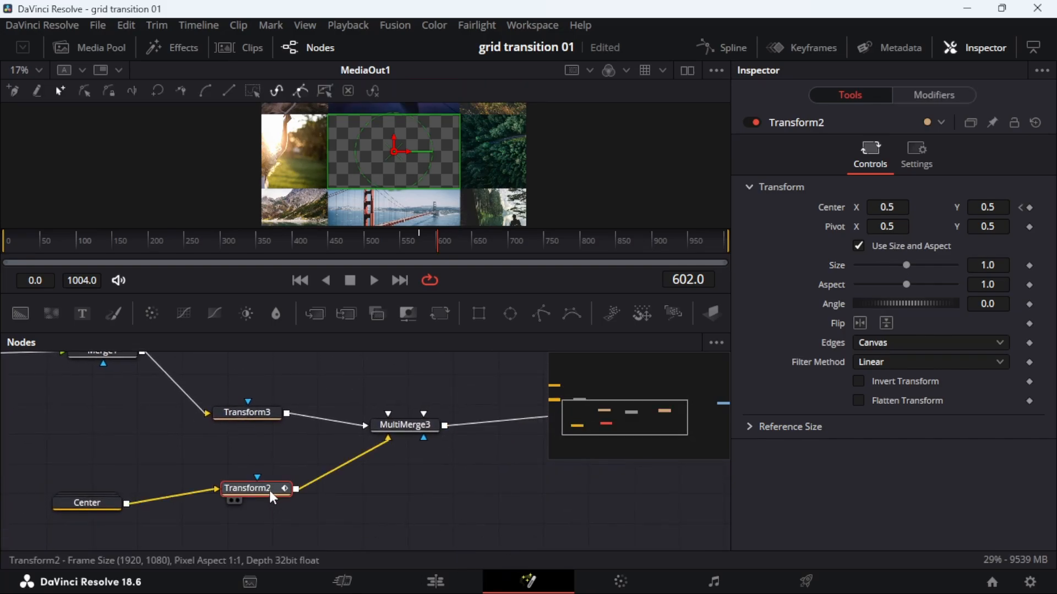
left_click(433, 583)
left_click(517, 579)
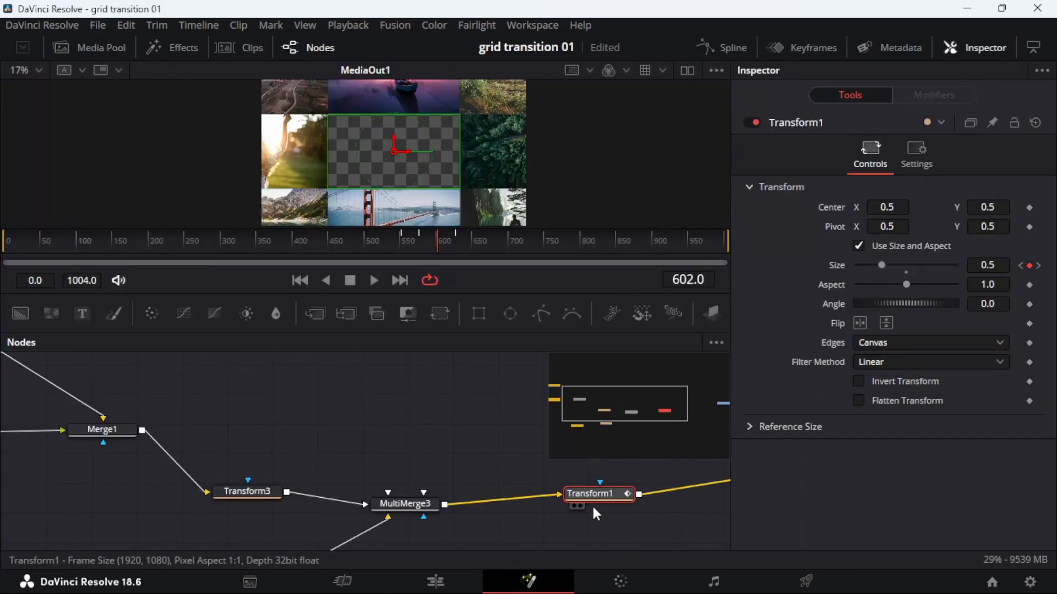
left_click_drag(553, 502, 337, 480)
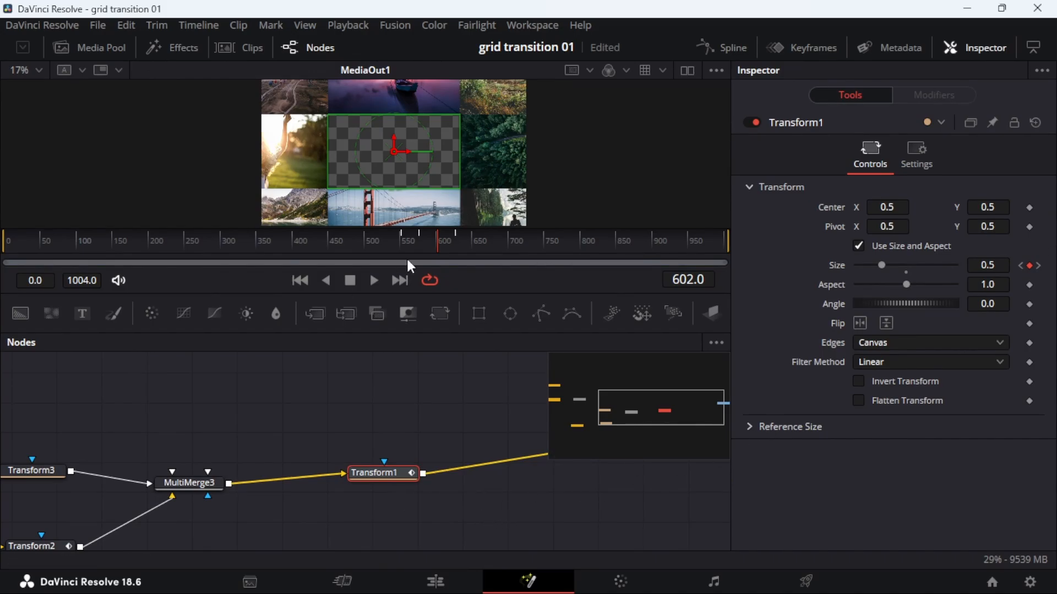
mouse_move(444, 235)
left_mouse_down()
mouse_move(458, 234)
mouse_move(439, 232)
left_mouse_up()
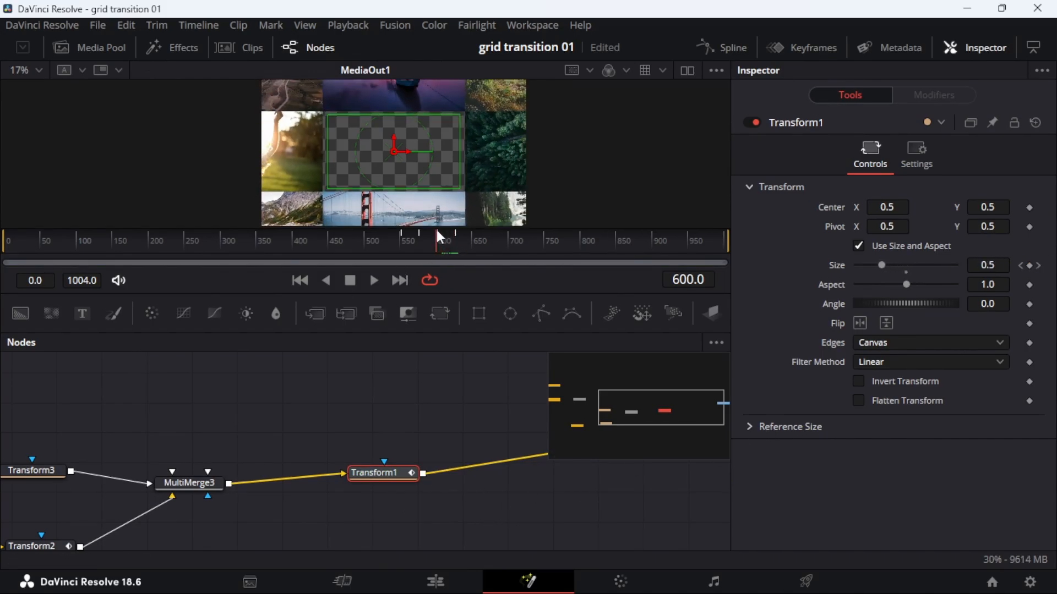
left_click_drag(315, 411, 386, 345)
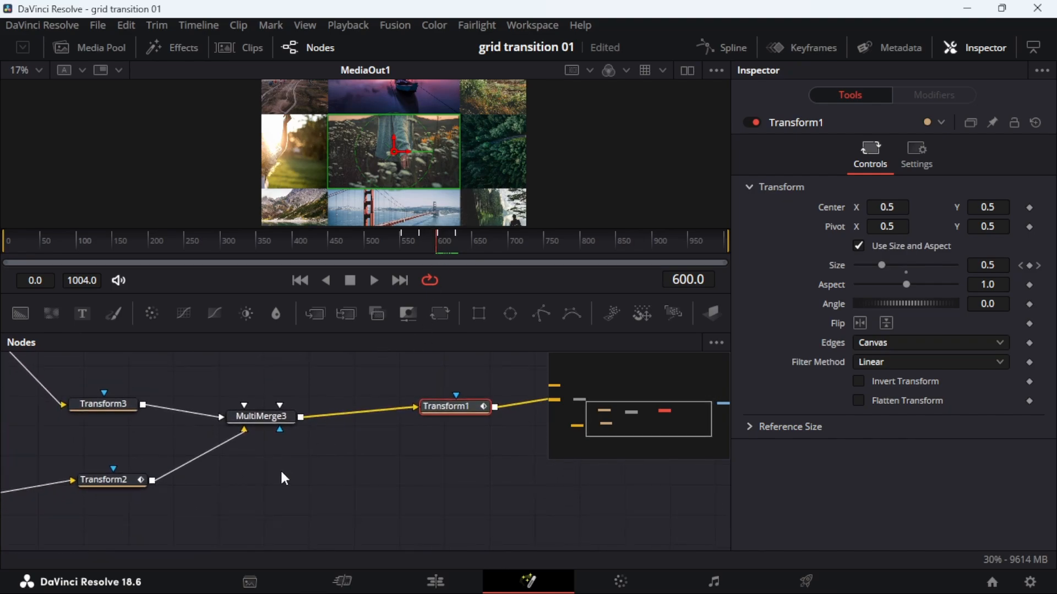
Keyframe Transform2's Center Y at 2.5 at Marker 1, timecode 01:00:24:02, to shift the centre column.
left_click(116, 481)
left_click_drag(123, 484, 222, 480)
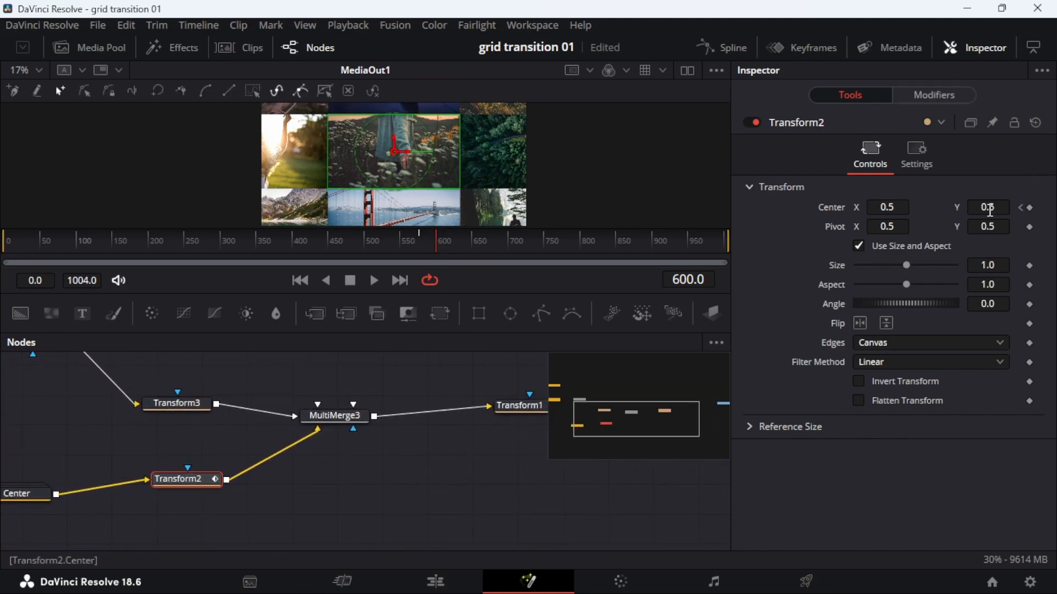
left_click(449, 581)
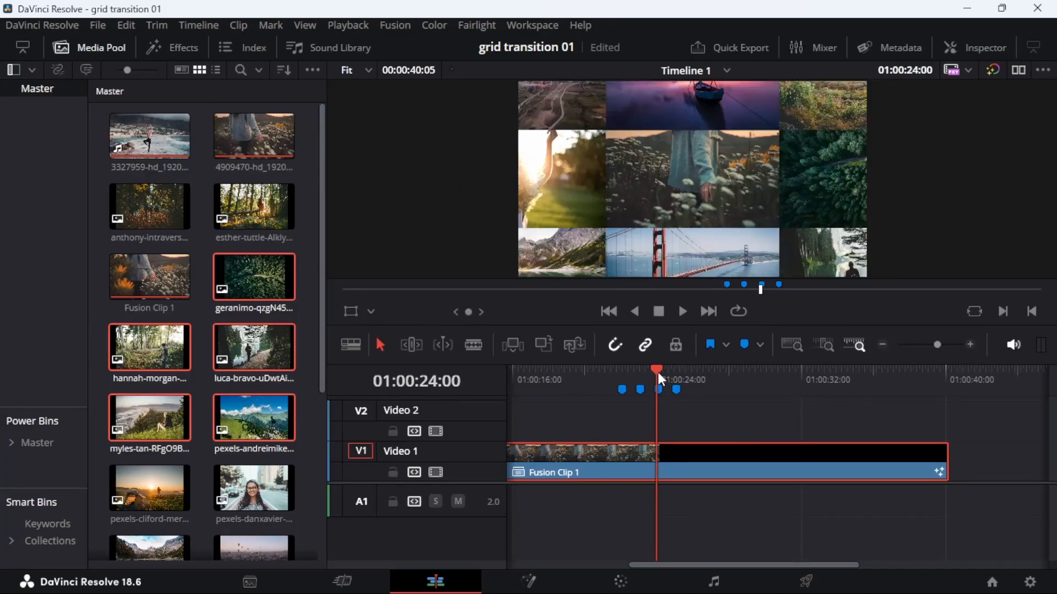
mouse_move(658, 373)
left_mouse_down()
mouse_move(638, 366)
mouse_move(658, 372)
left_mouse_up()
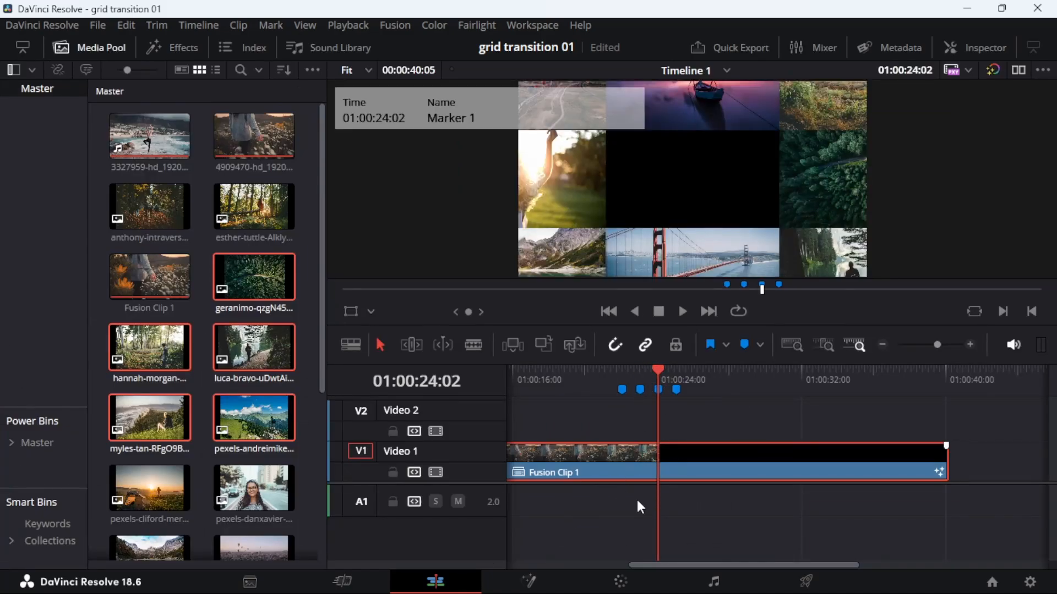
left_click(529, 580)
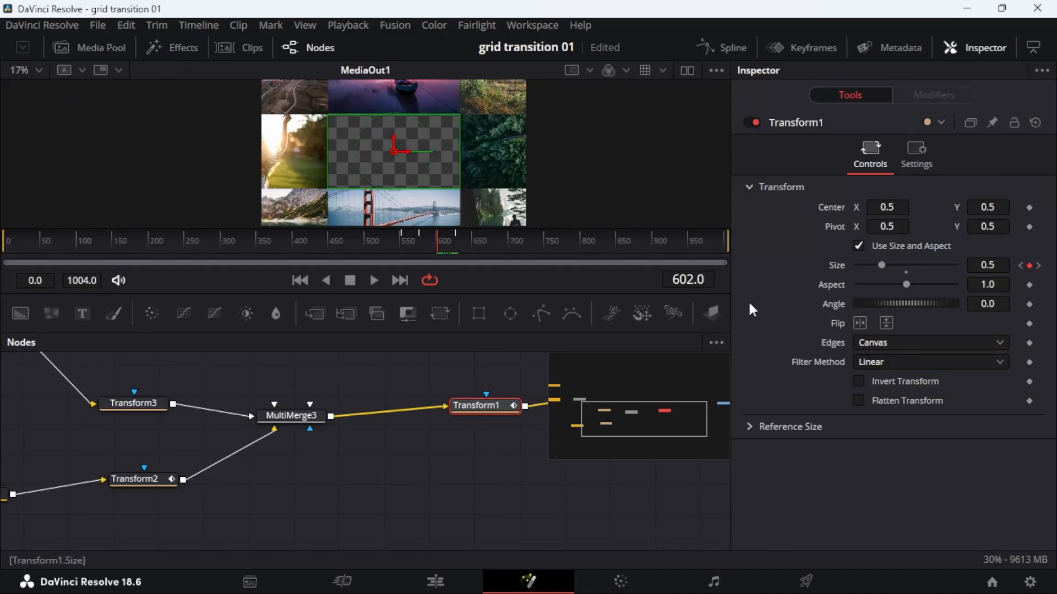
left_click(167, 479)
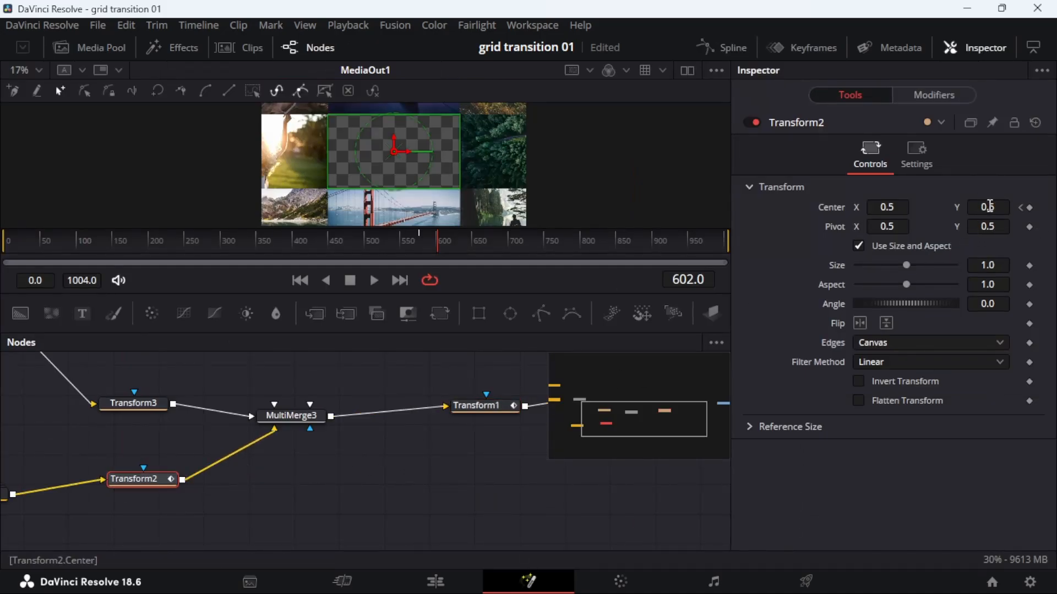
mouse_move(988, 207)
left_mouse_down()
mouse_move(1034, 207)
mouse_move(991, 204)
left_mouse_up()
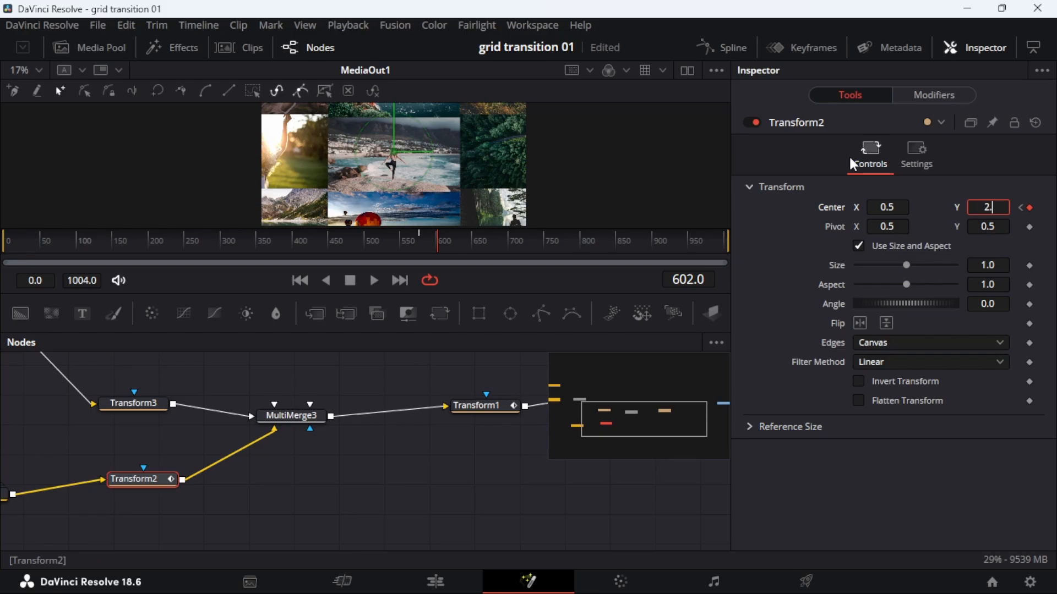
type("2.5")
key("Tab")
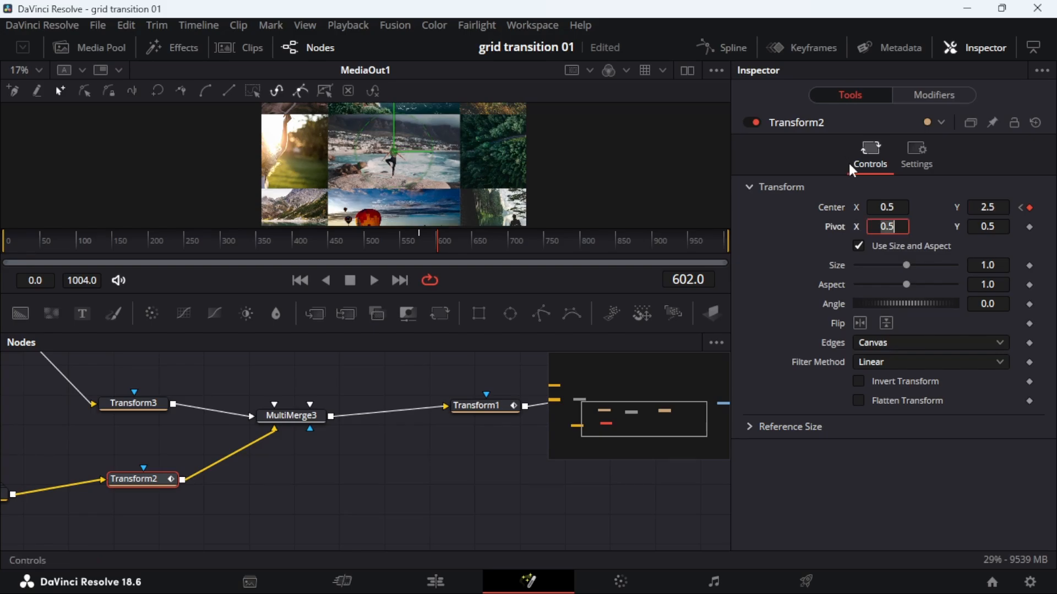
Play the timeline from Marker 2 and from Marker 3 to preview the centre column's movement and the zoom-in.
left_click_drag(484, 164, 517, 160)
left_click(459, 581)
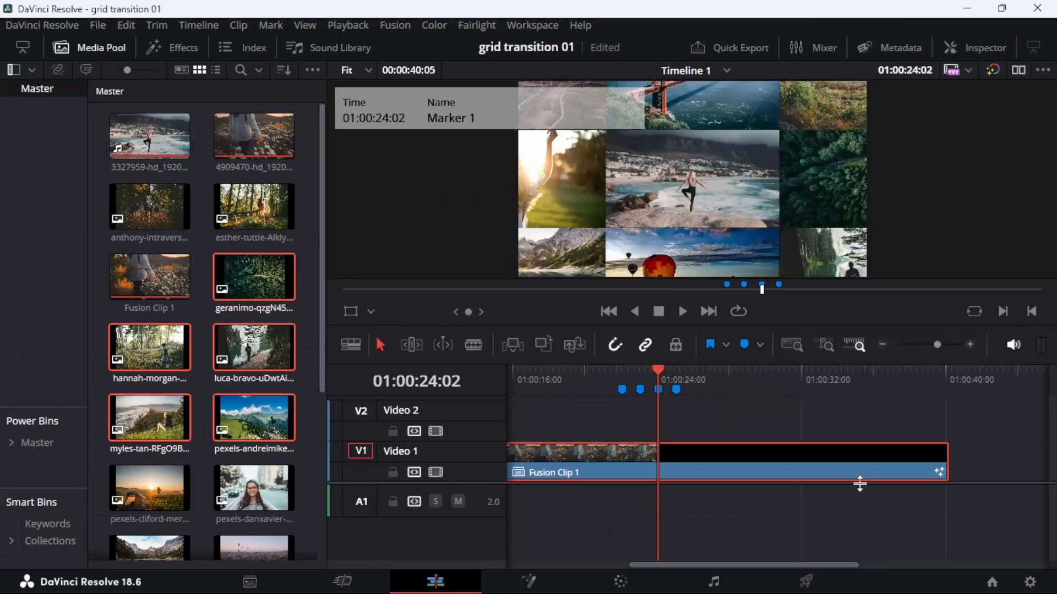
key("space")
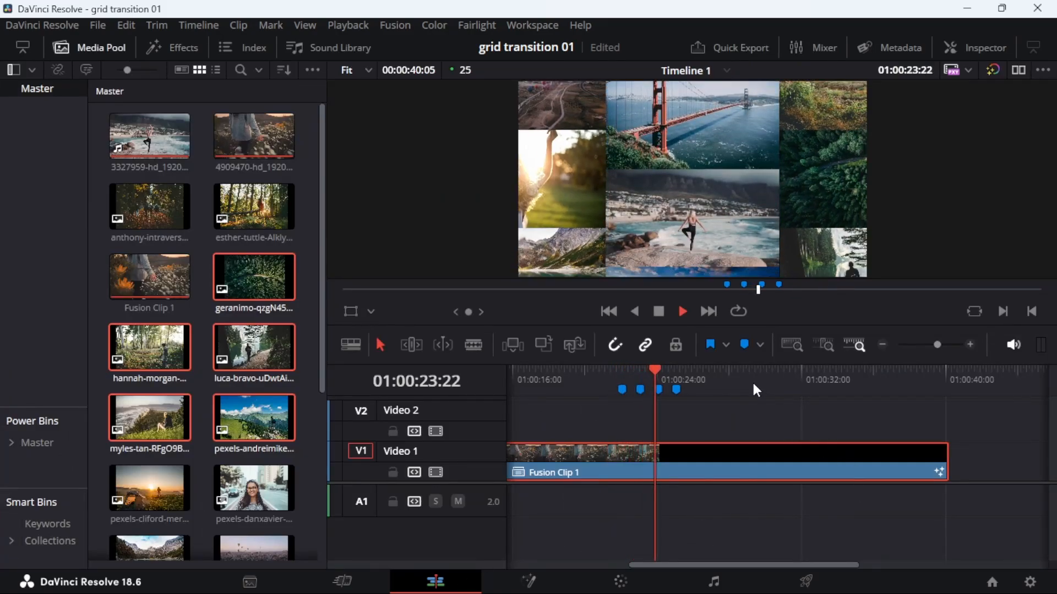
left_click(623, 368)
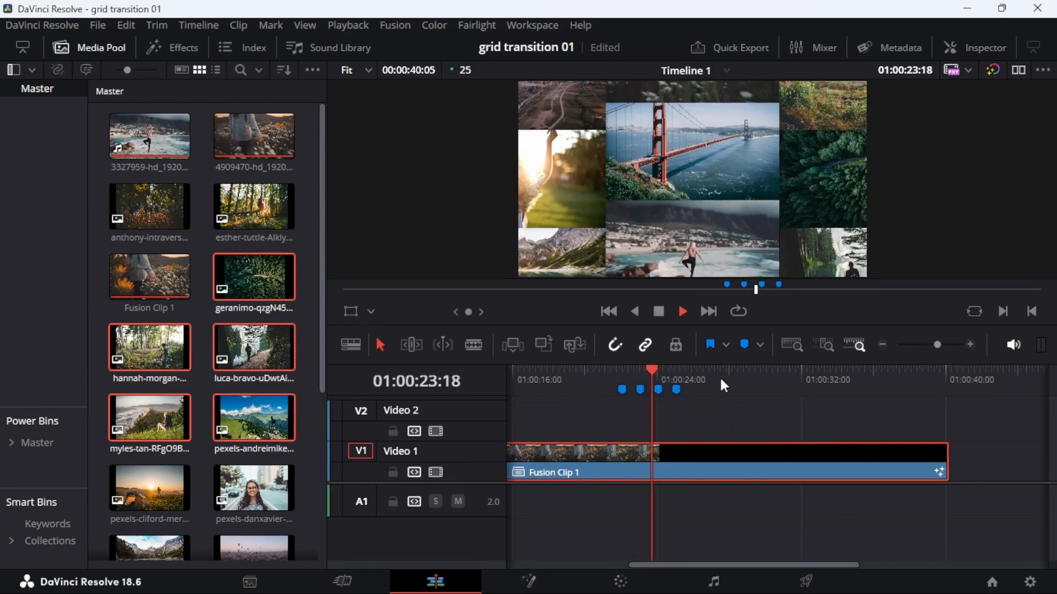
key("space")
mouse_move(663, 375)
left_mouse_down()
mouse_move(648, 372)
mouse_move(660, 372)
left_mouse_up()
left_click(641, 368)
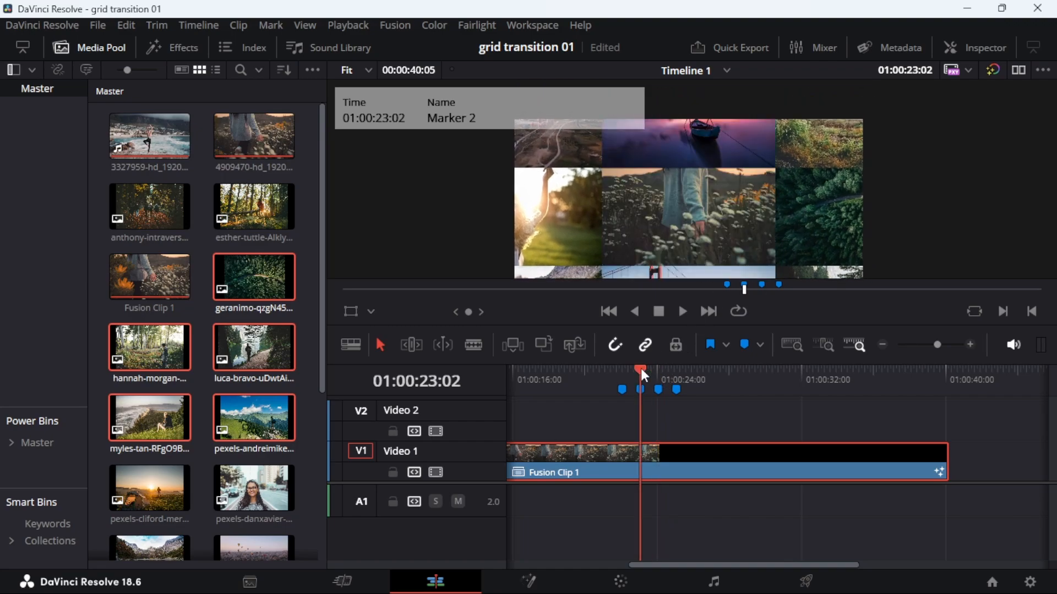
key("space")
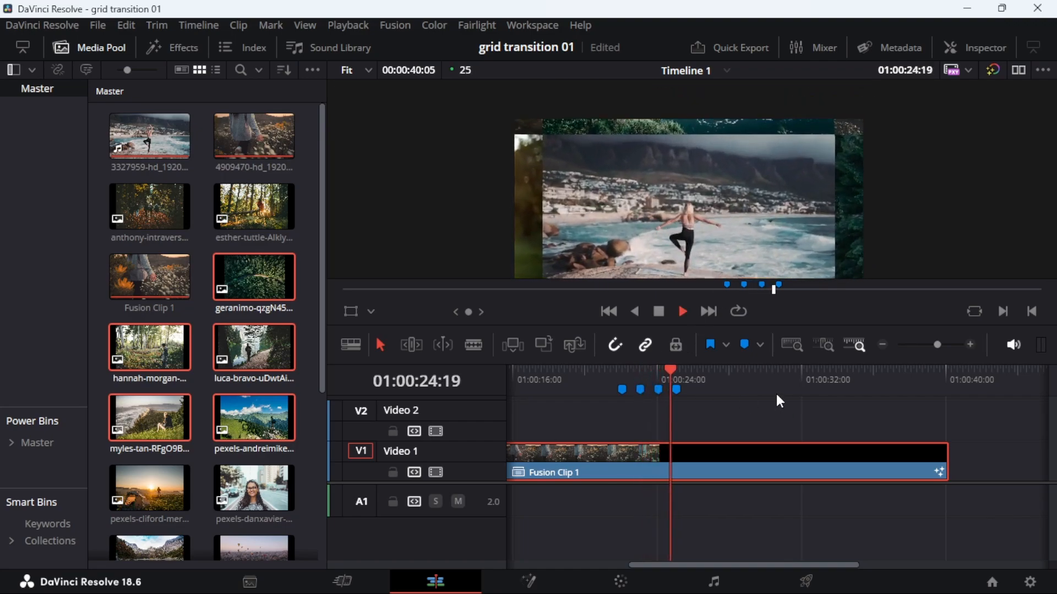
key("space")
left_click(622, 371)
key("space")
key("space")
Show Transform1's Size curve in Fusion's spline editor and fit it to the view.
left_click(528, 582)
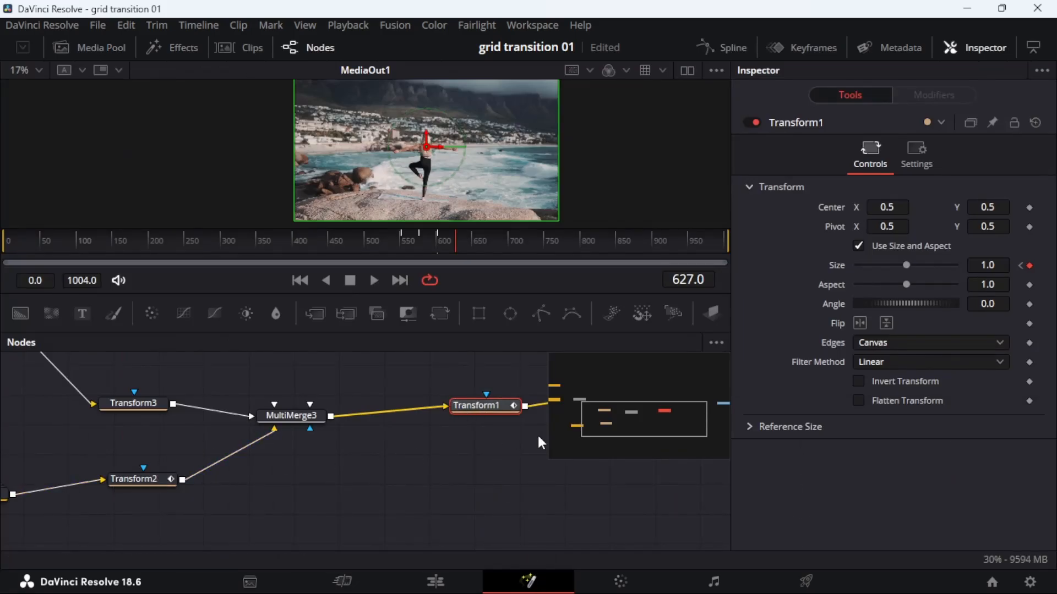
left_click_drag(490, 426, 442, 419)
left_click_drag(473, 419, 430, 428)
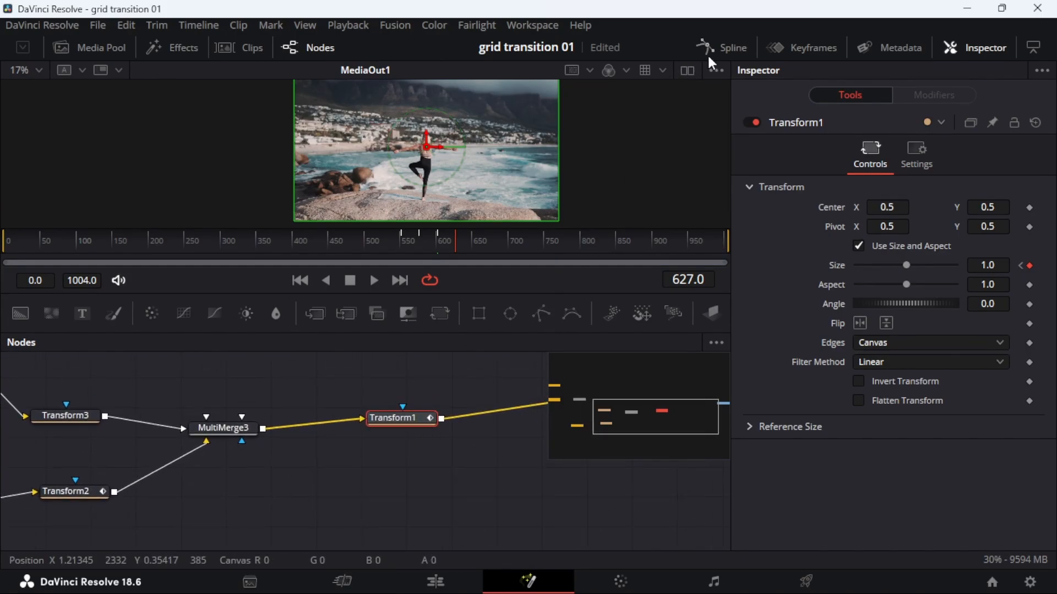
left_click(722, 51)
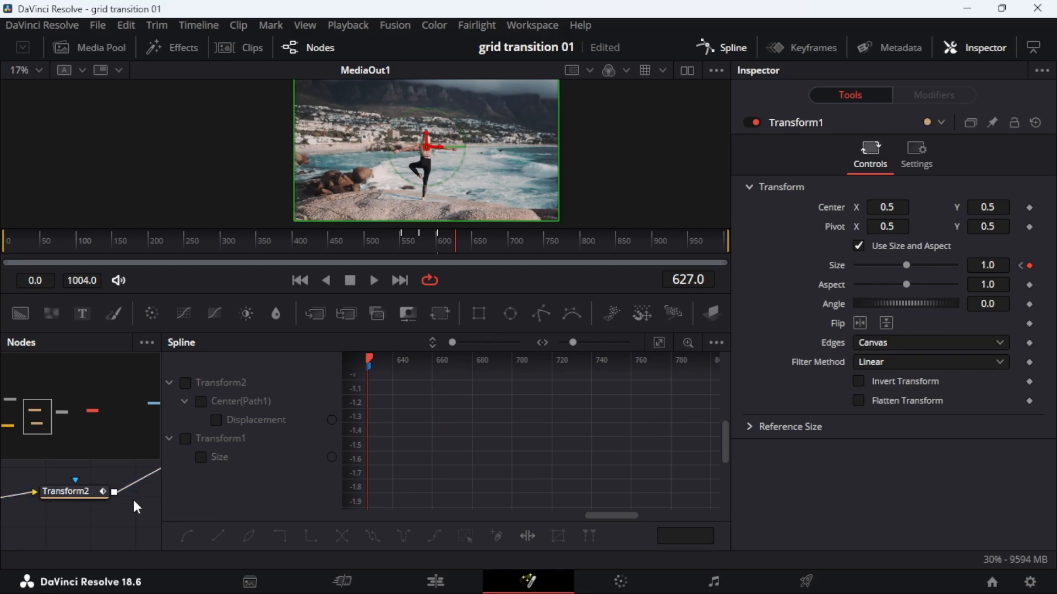
left_click_drag(133, 500, 51, 516)
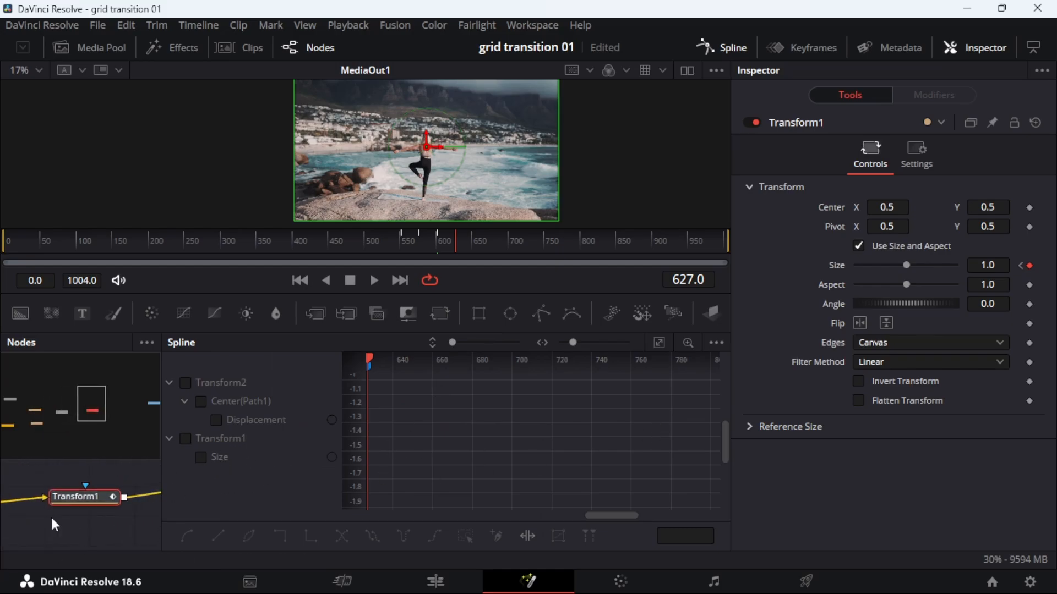
left_click(201, 457)
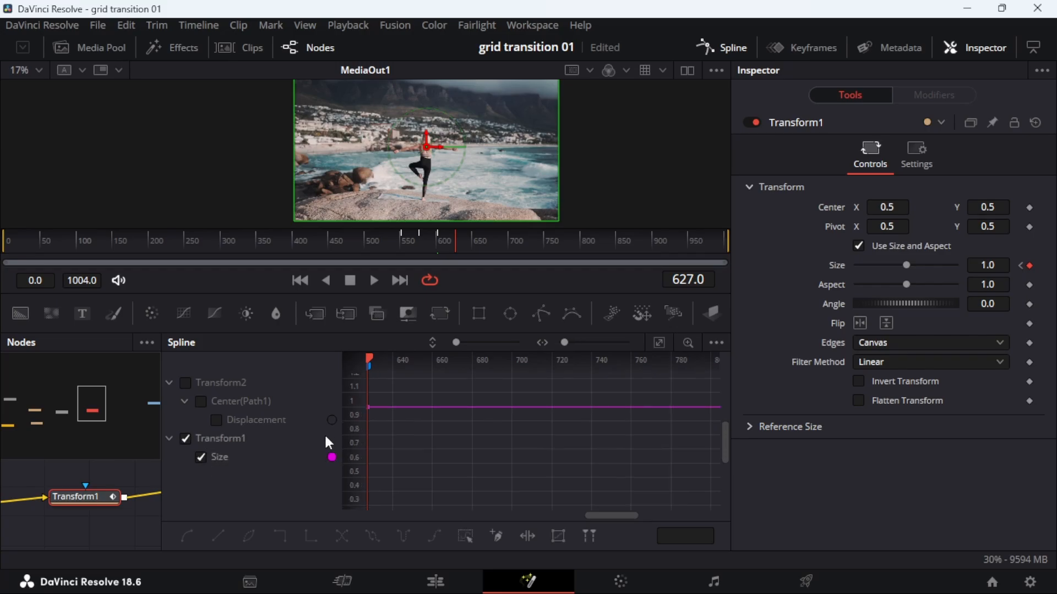
left_click(659, 343)
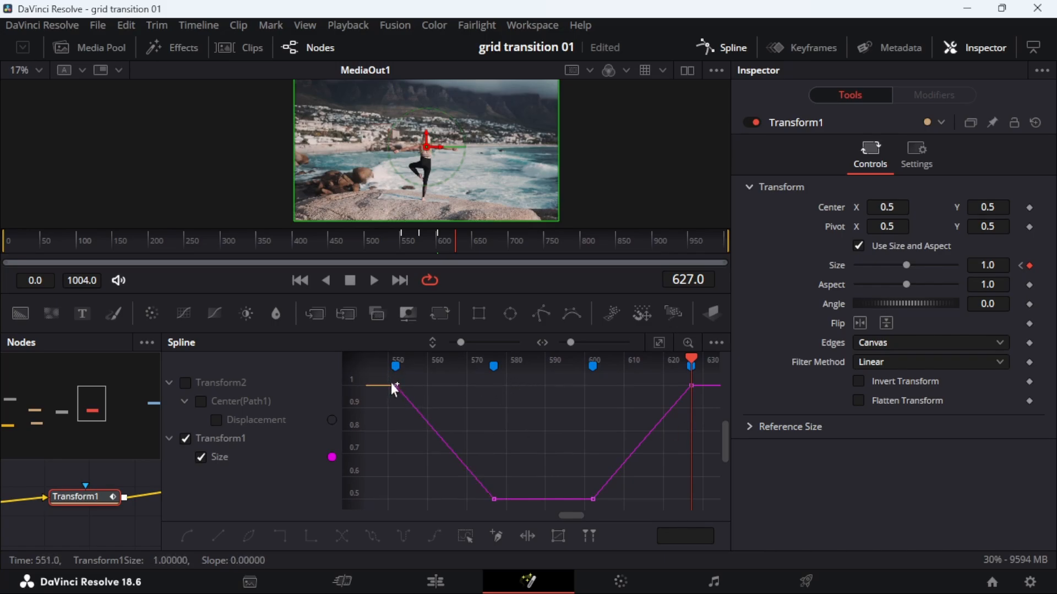
Ease the zoom-out segment of Transform1's Size curve into an S-curve by extending the first two keyframes' handles nearly horizontally.
left_click_drag(375, 372, 518, 506)
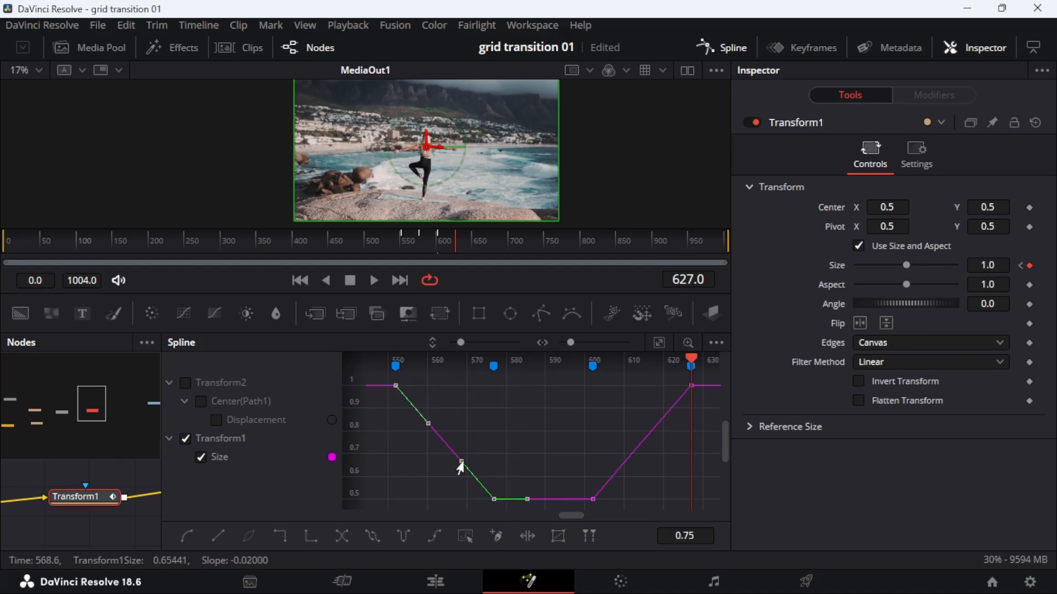
left_click_drag(461, 463, 399, 501)
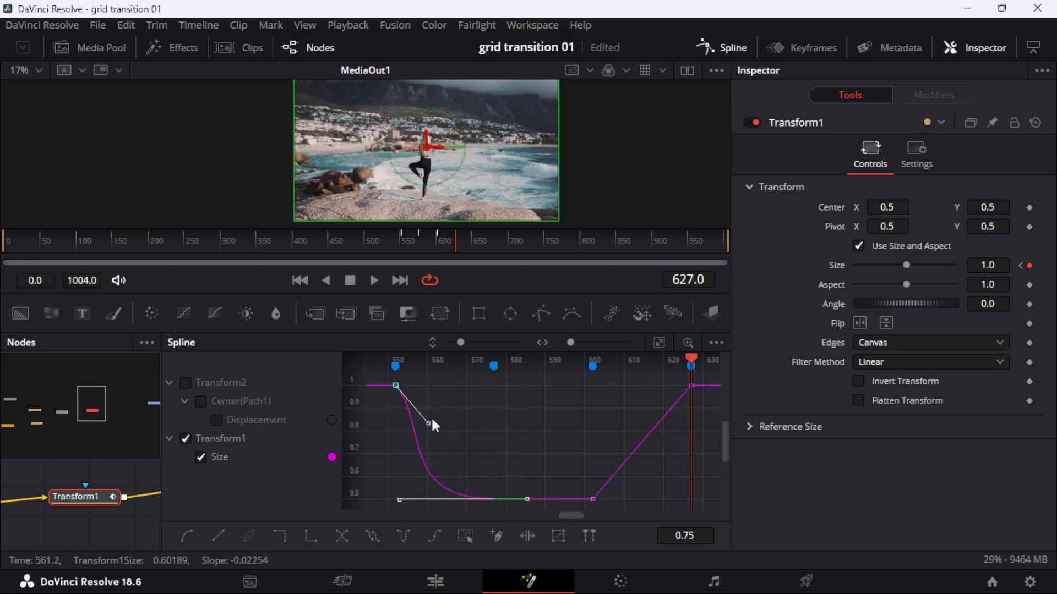
left_click_drag(427, 426, 497, 392)
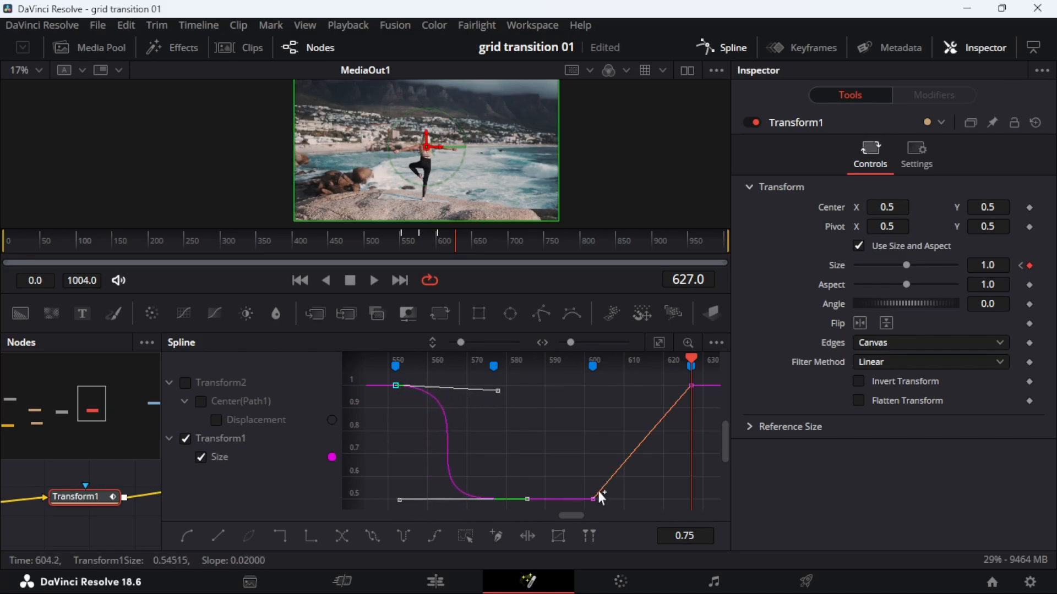
Ease the zoom-in segment of Transform1's Size curve into an S-curve by extending the last two keyframes' facing handles nearly horizontally.
left_click_drag(703, 375, 572, 511)
left_click_drag(623, 463, 674, 504)
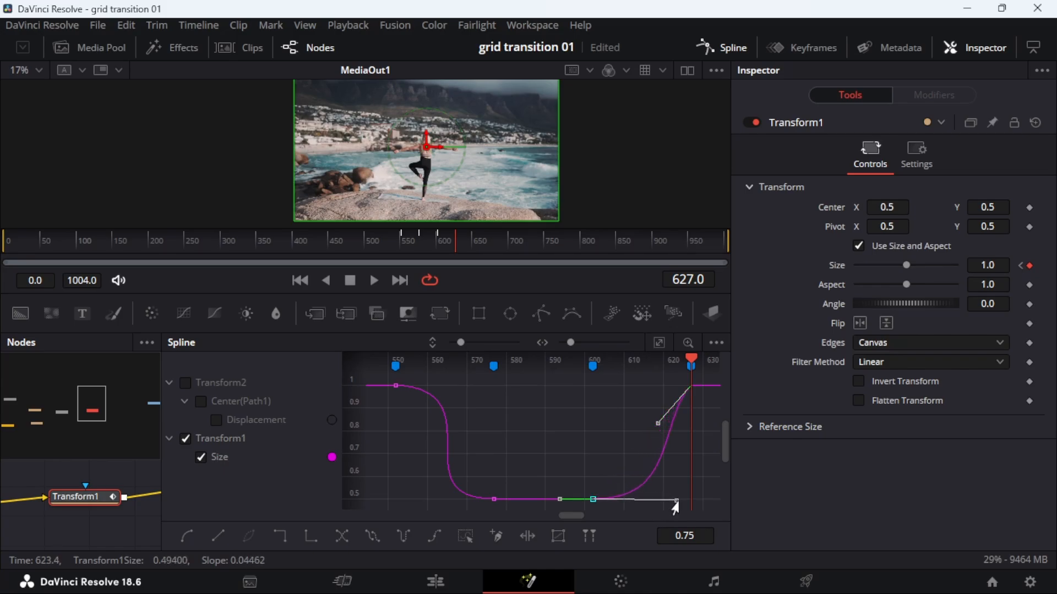
left_click_drag(652, 427, 588, 397)
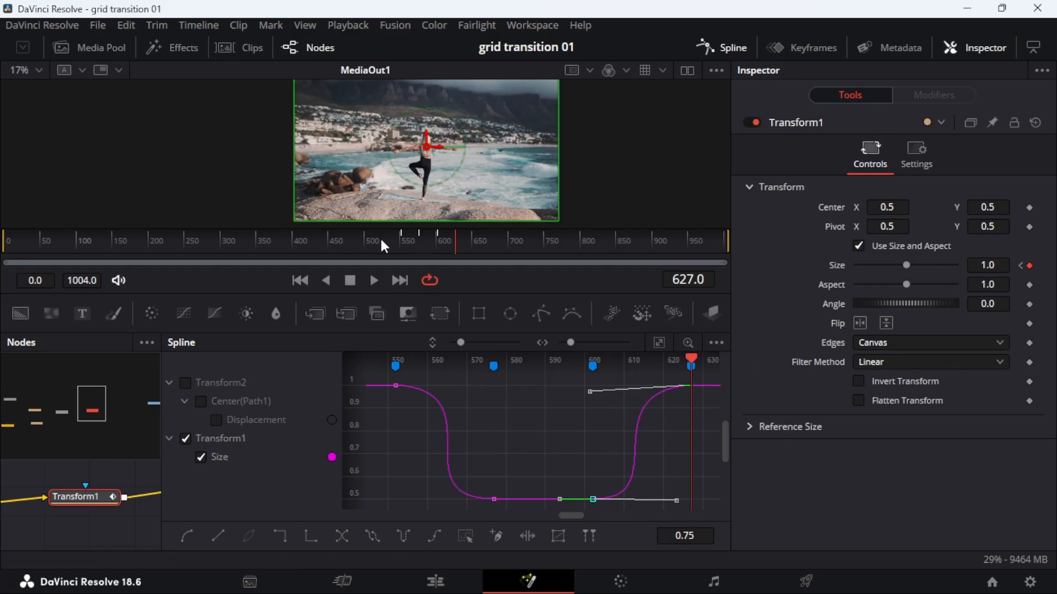
Play the composition from Transform1's first Size keyframe to preview the eased zoom-out and zoom-in.
left_click(402, 233)
left_click(401, 230)
key("space")
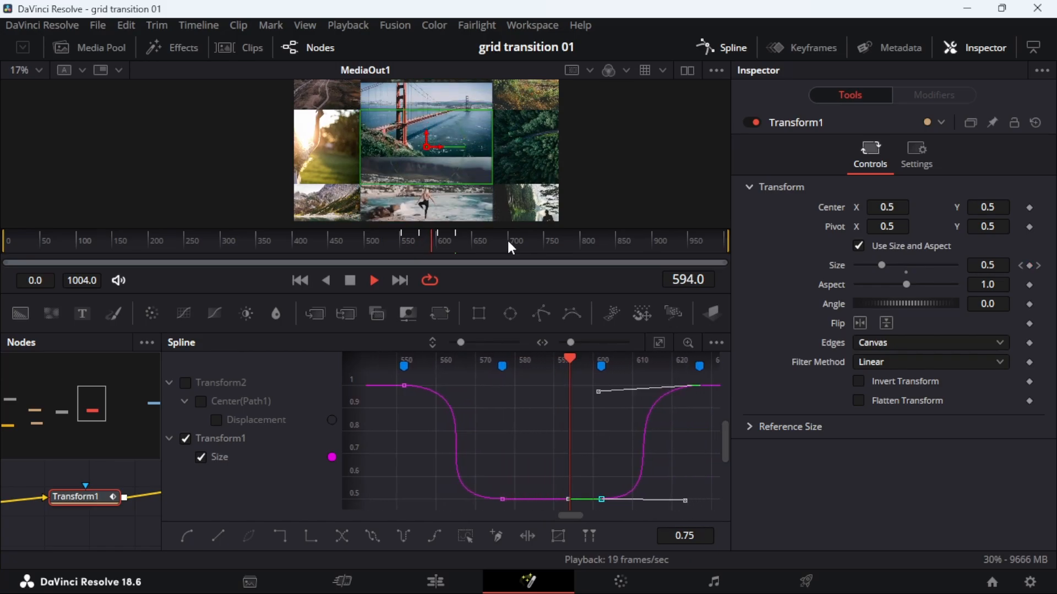
key("space")
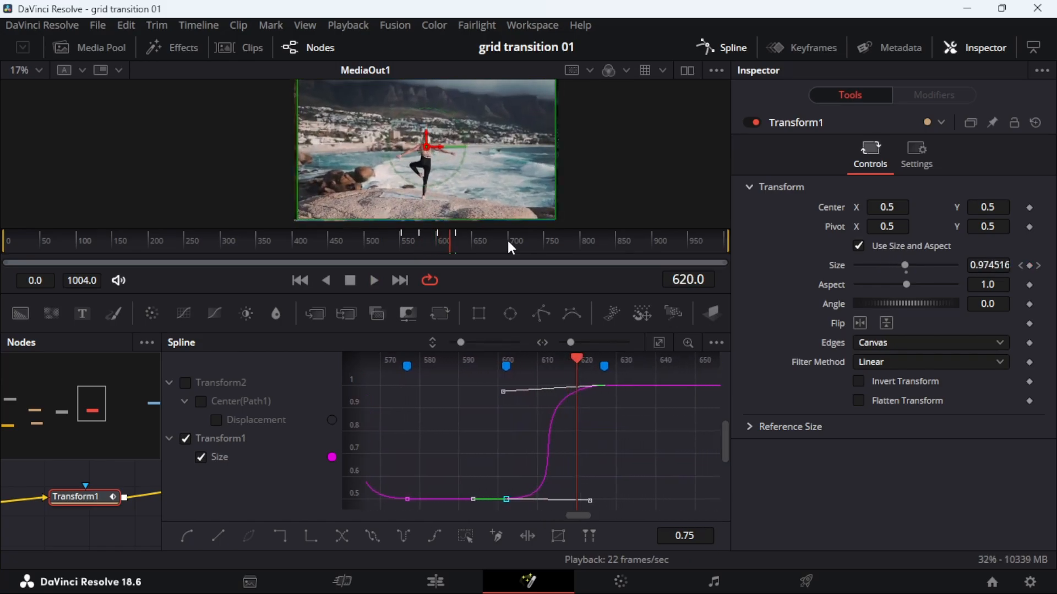
key("space")
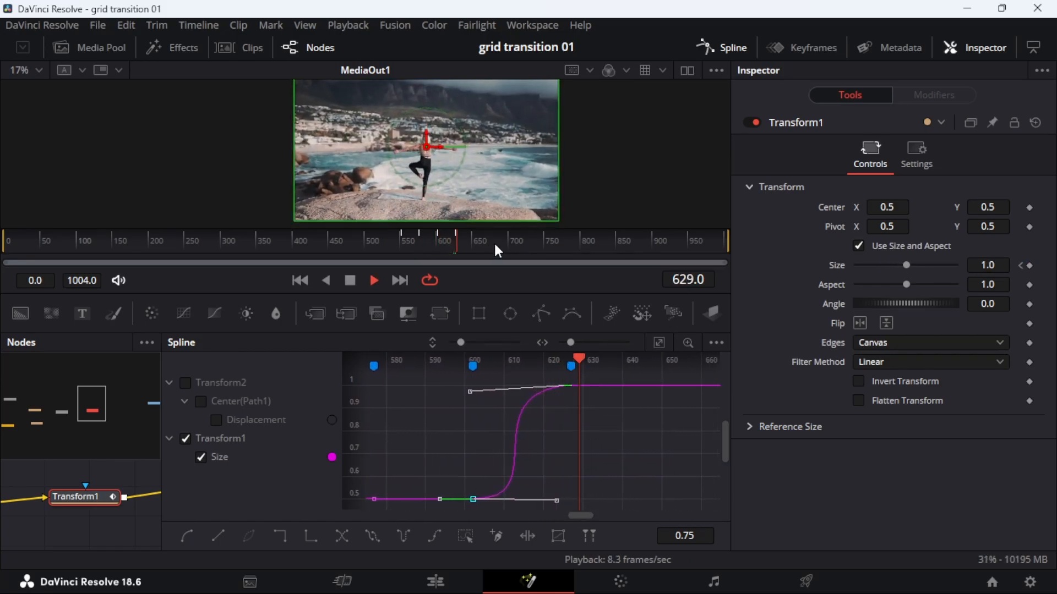
key("space")
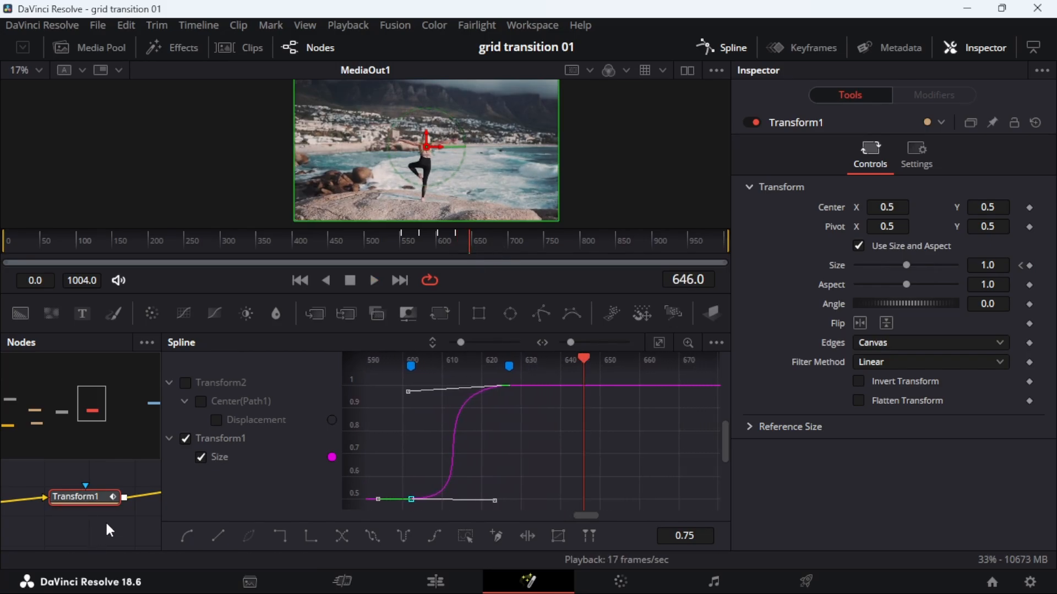
Select the Transform2 node, show only its Center path's Displacement curve in the spline editor and fit it to the view.
left_click(729, 50)
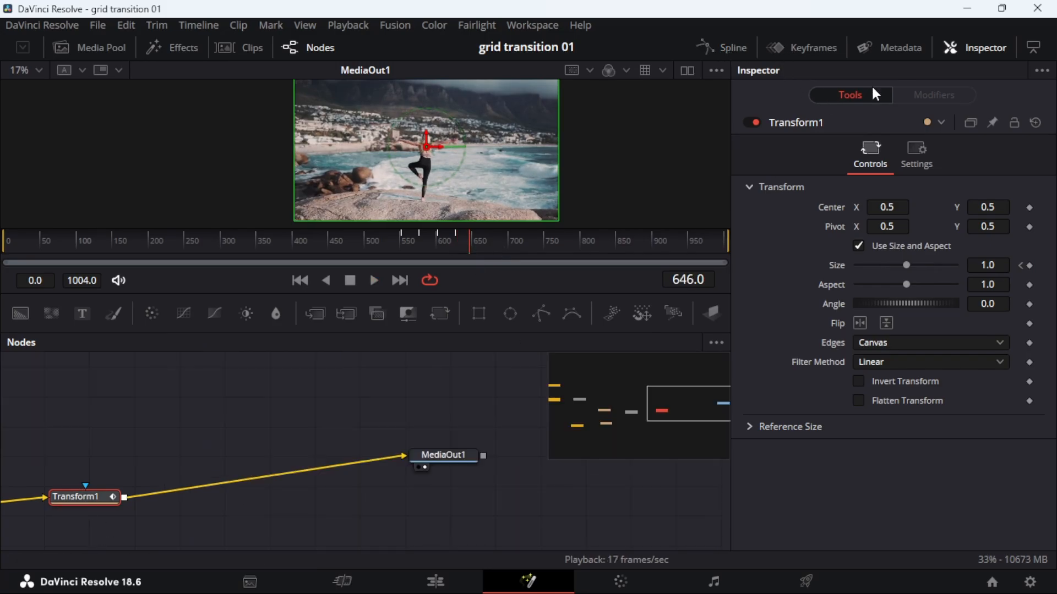
left_click(269, 429)
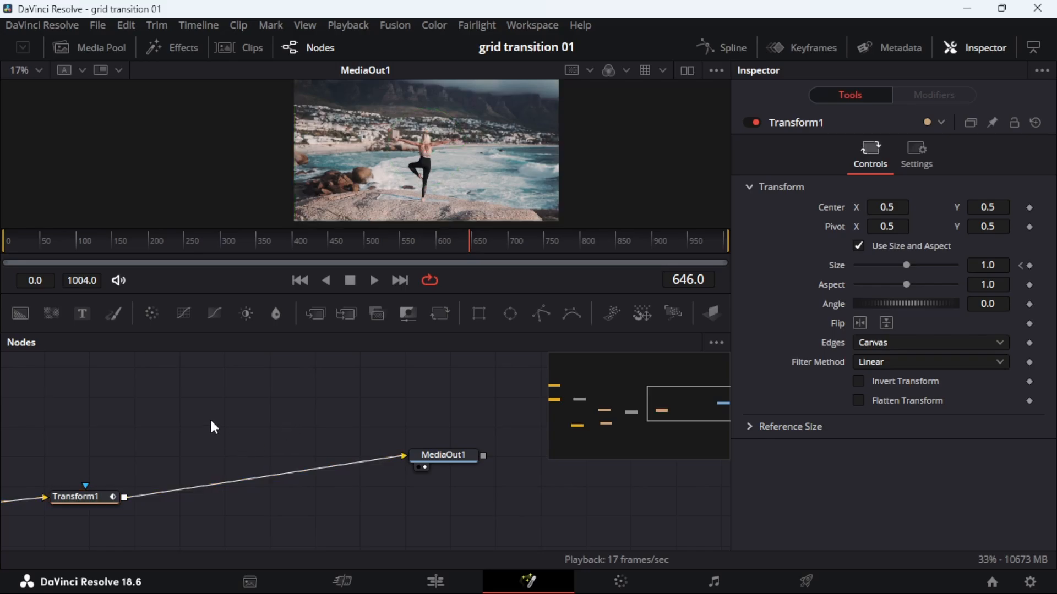
left_click_drag(212, 427, 462, 389)
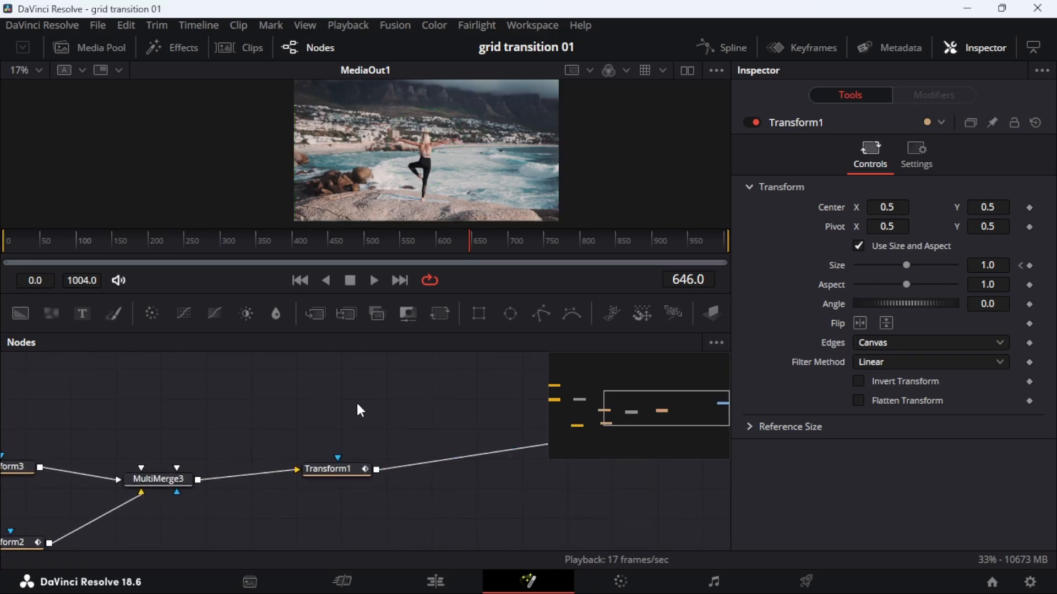
left_click_drag(266, 434, 404, 378)
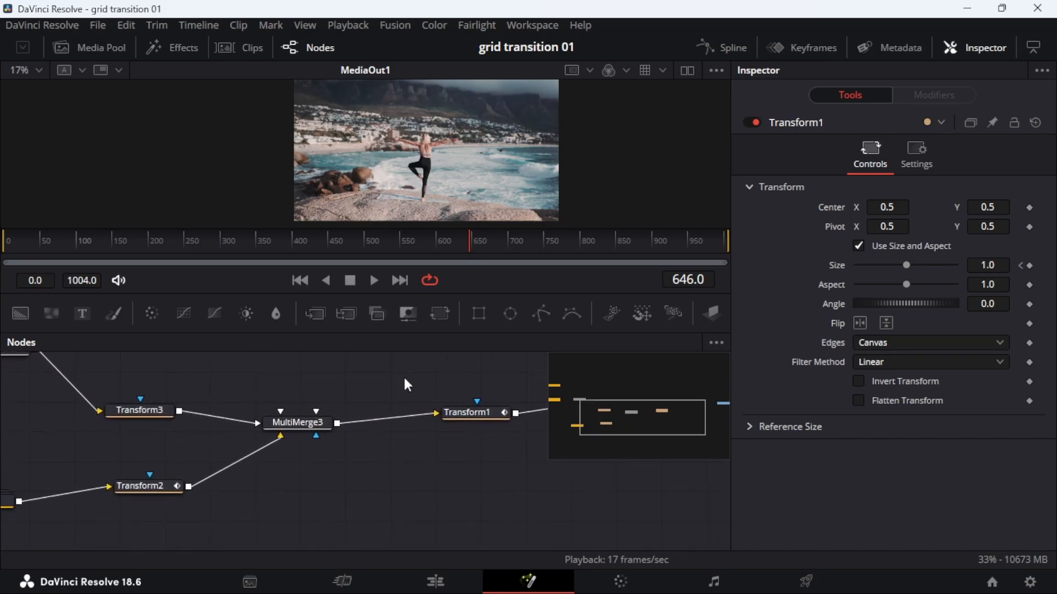
left_click(161, 486)
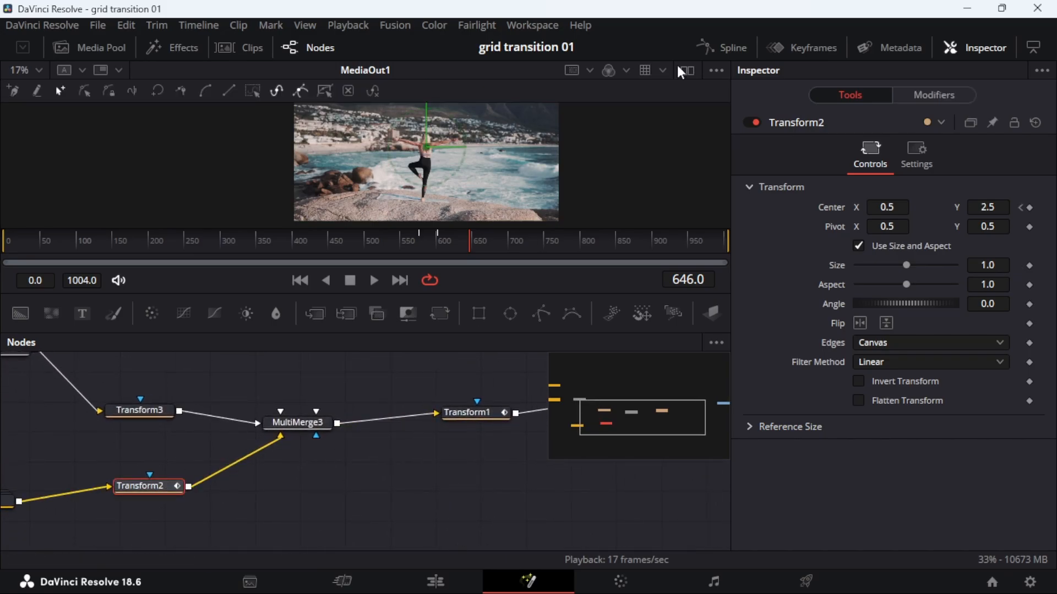
left_click(737, 50)
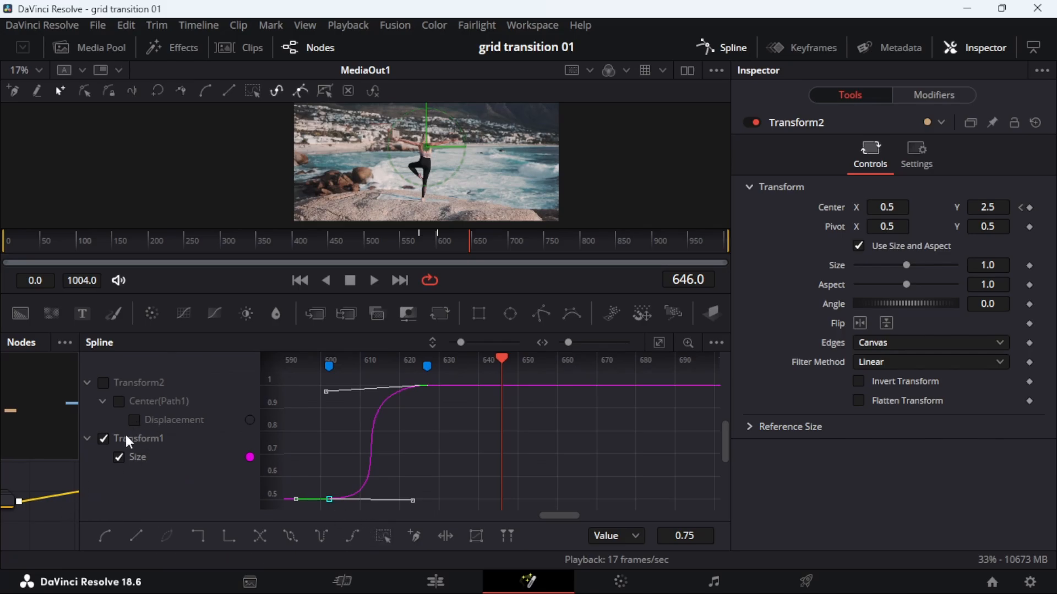
left_click(729, 49)
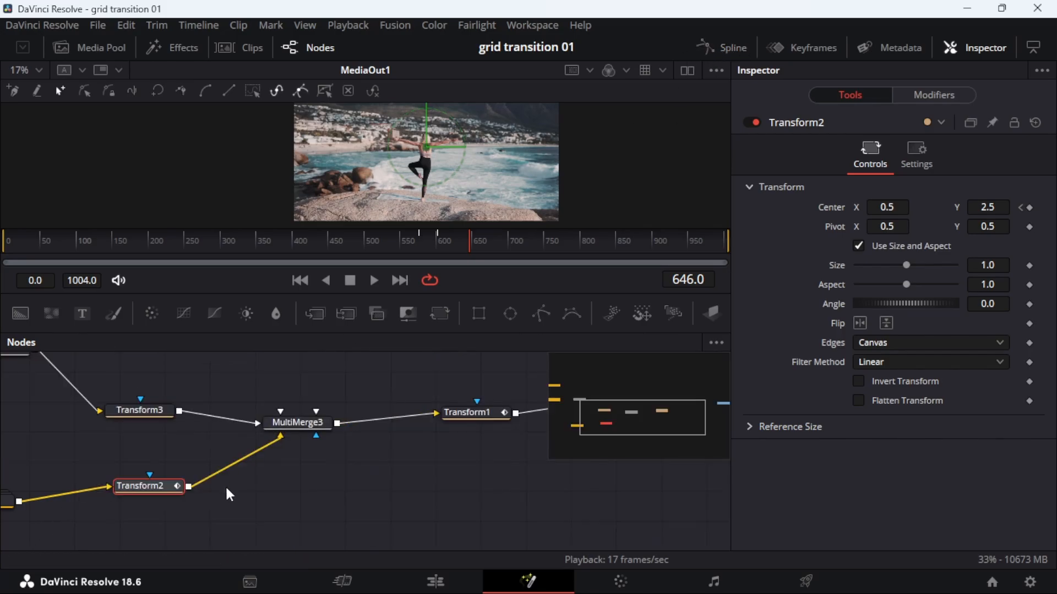
left_click(735, 49)
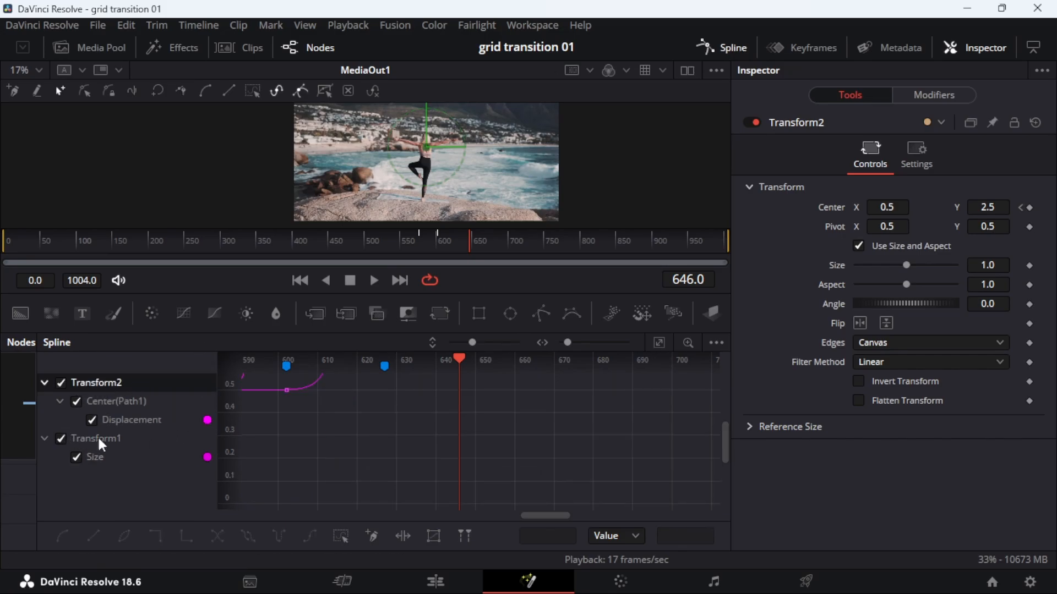
left_click(131, 419)
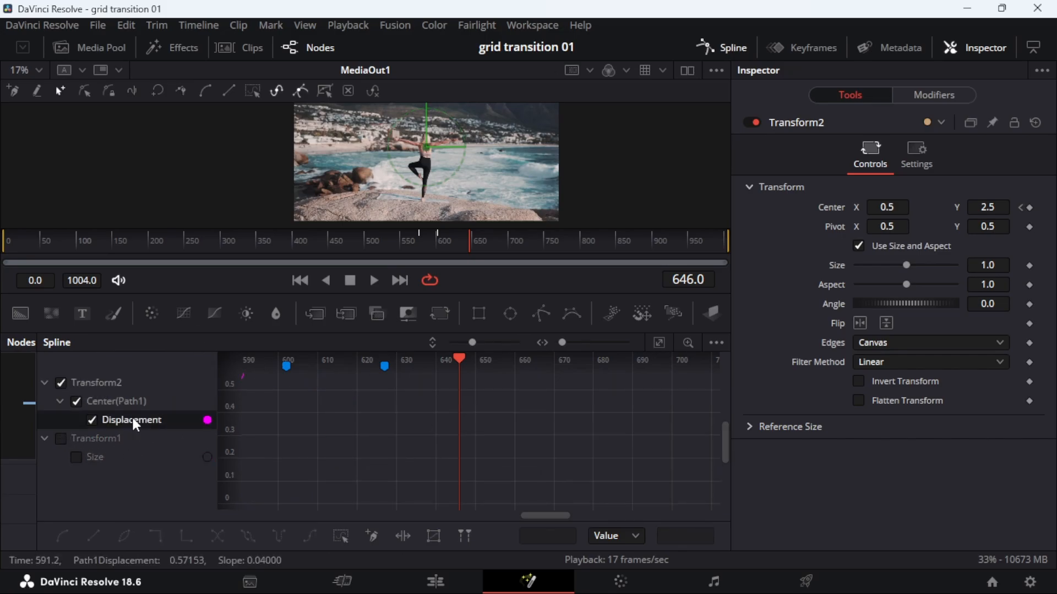
left_click_drag(281, 441, 513, 428)
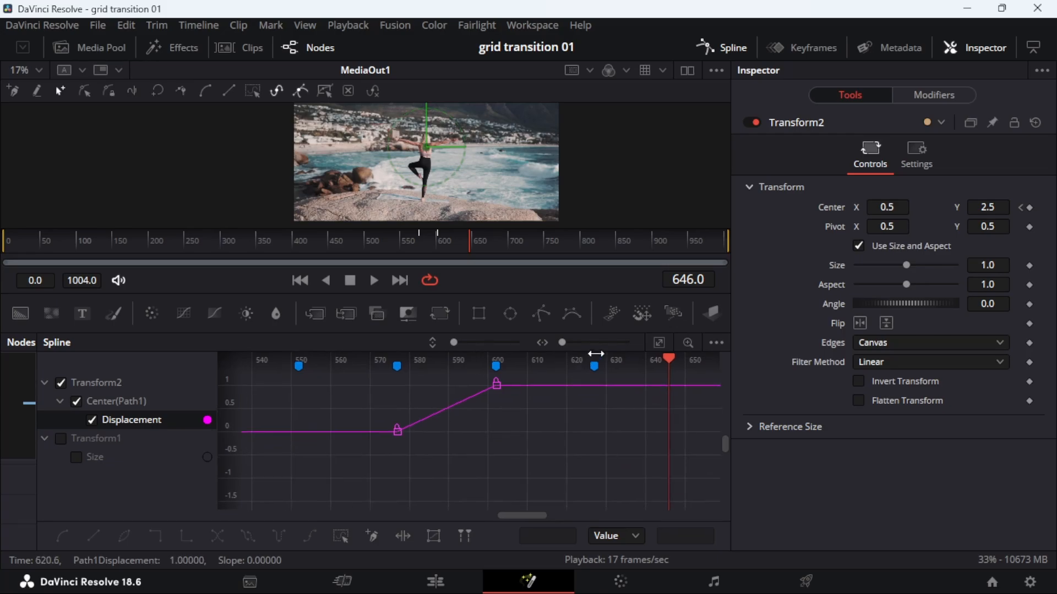
left_click(659, 342)
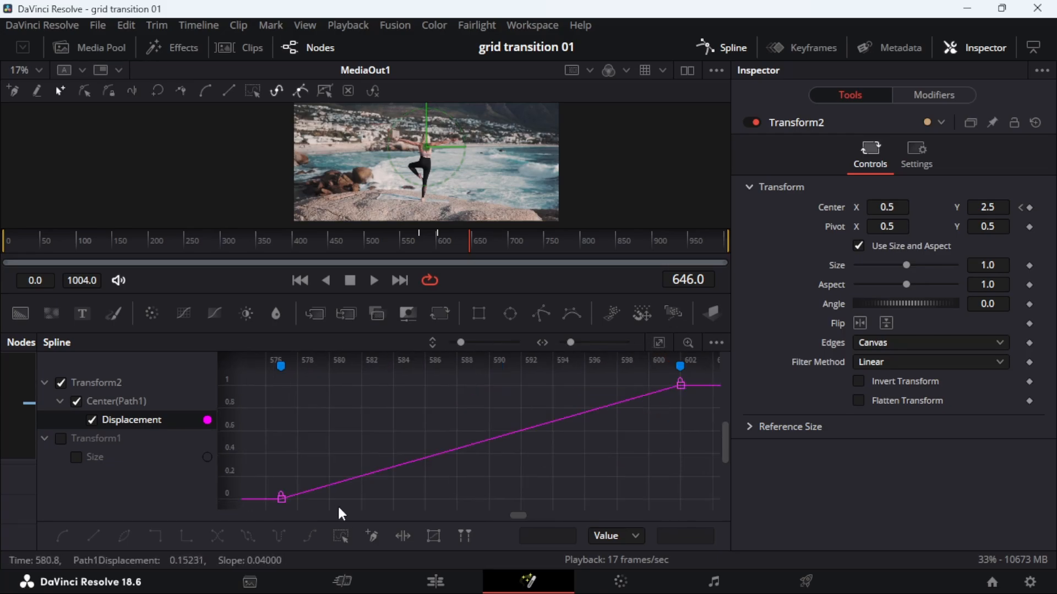
Ease Transform2's Displacement curve into an S-curve by extending the handles of both keyframes nearly horizontally.
left_click_drag(260, 467, 302, 503)
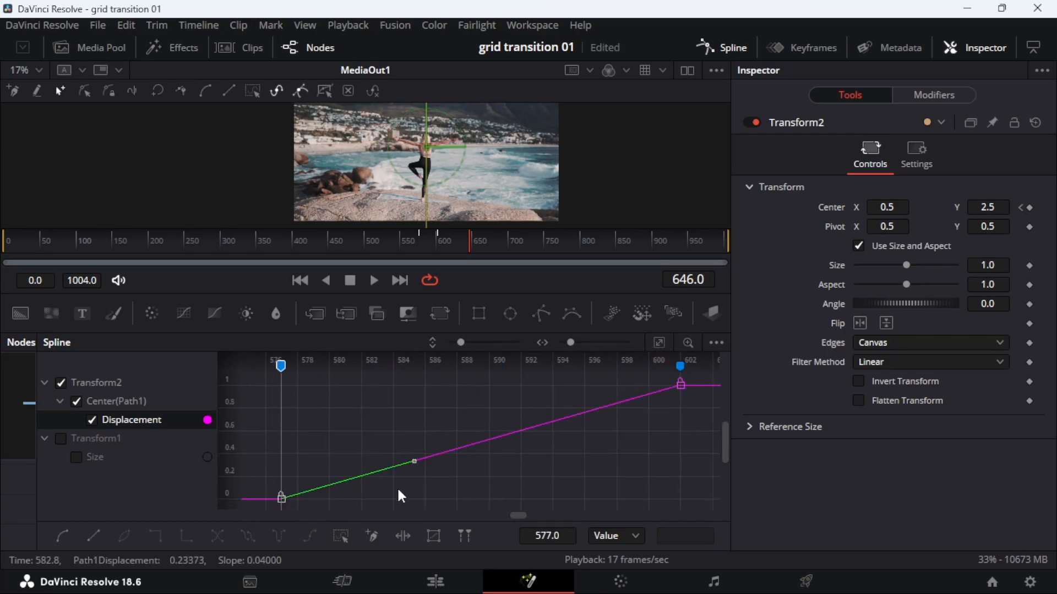
left_click_drag(414, 467, 520, 502)
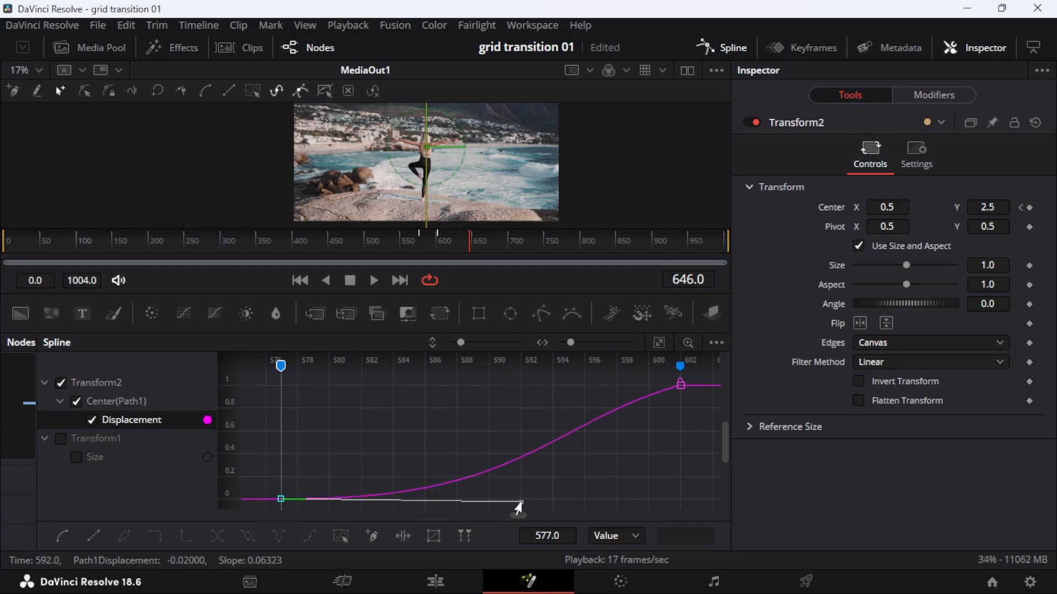
left_click(680, 384)
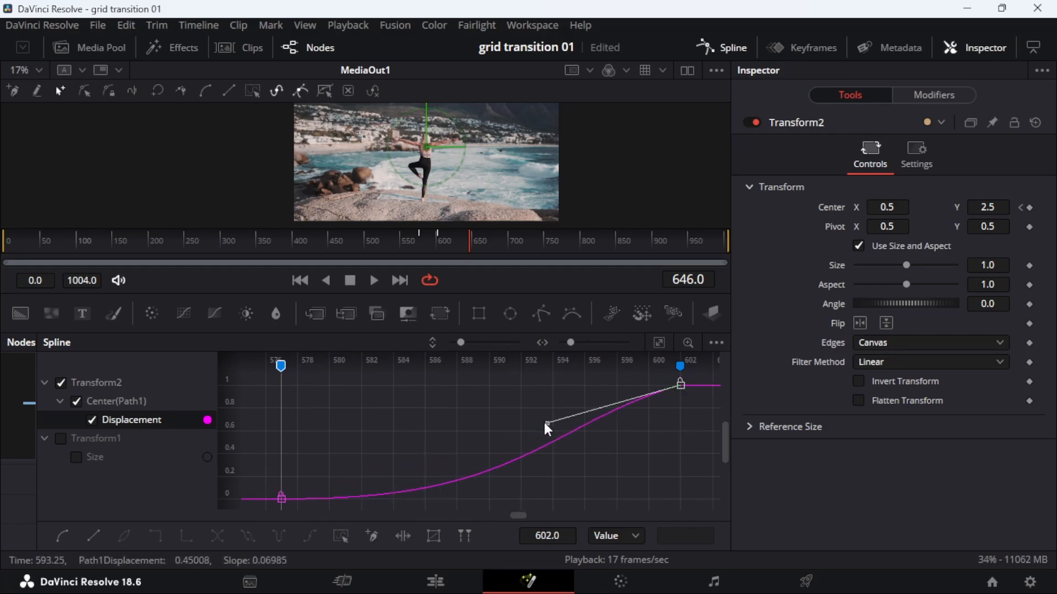
left_click_drag(546, 426, 350, 397)
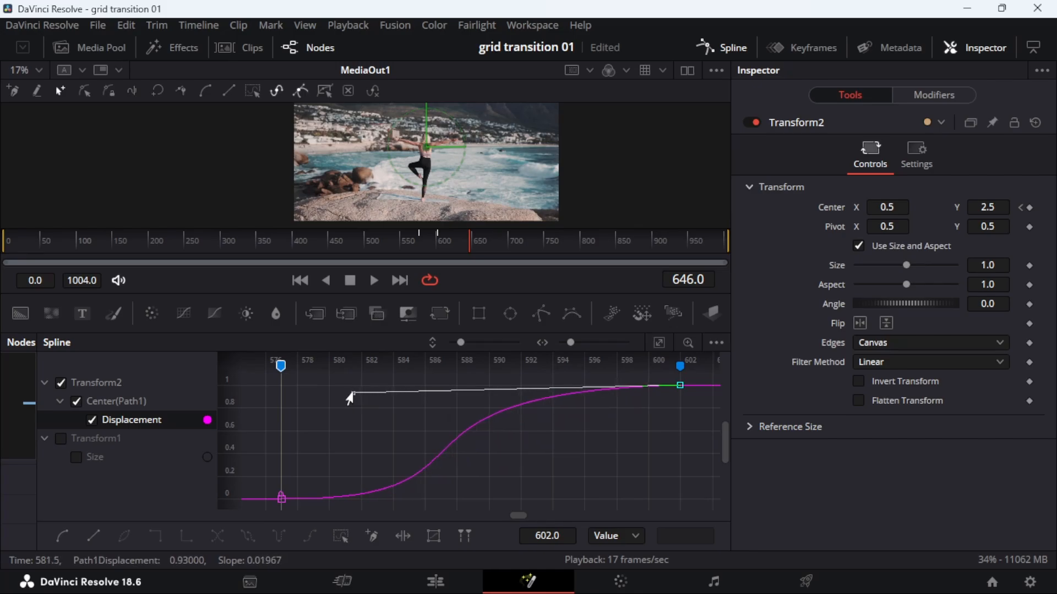
Play the composition in Fusion from Transform2's first keyframe to preview the centre column's eased movement.
left_click(419, 240)
key("space")
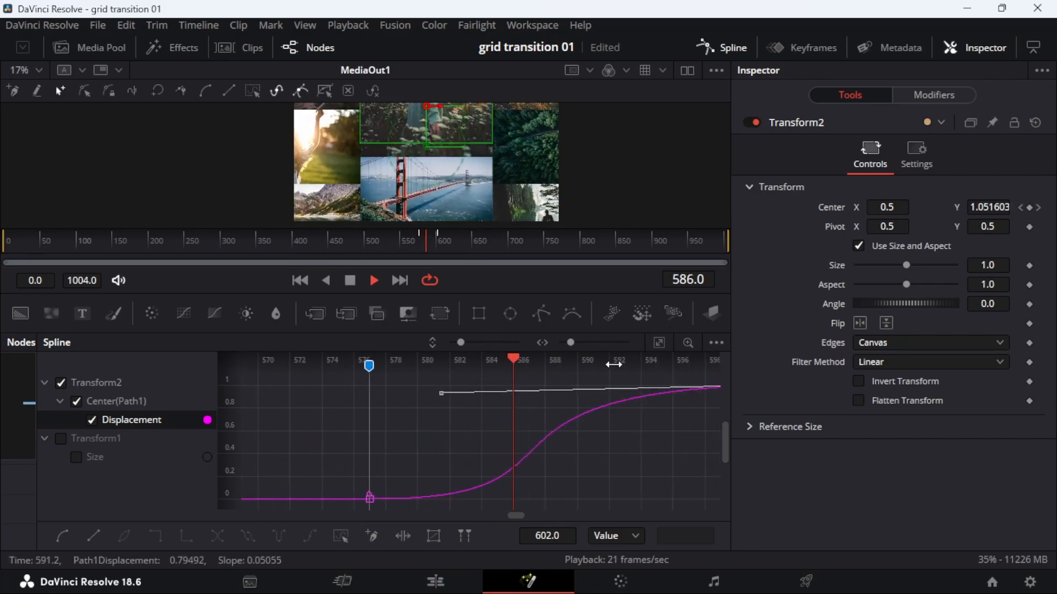
key("space")
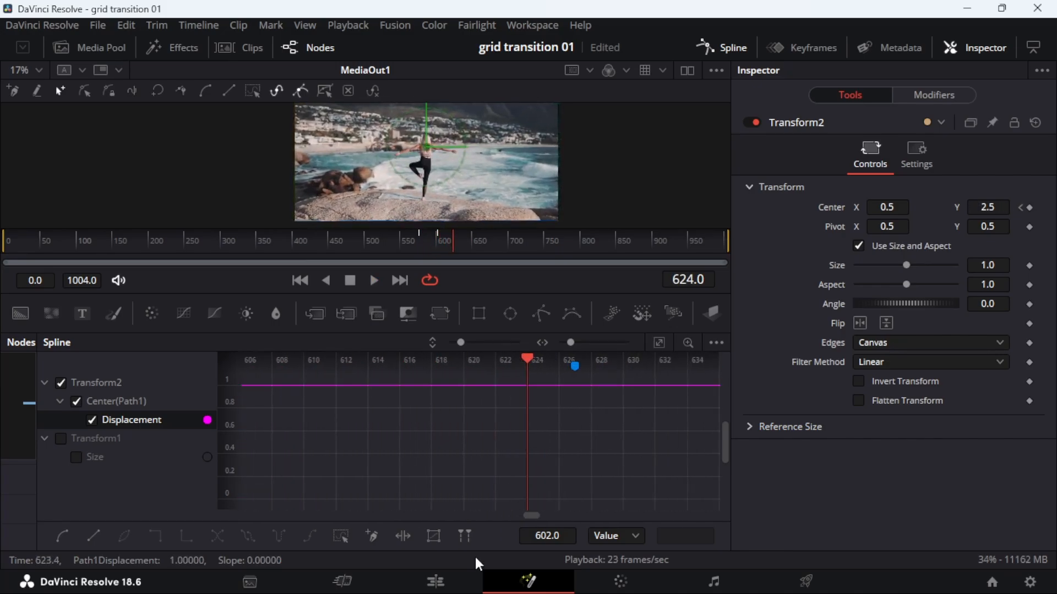
Play the whole transition on the Edit page from around the first timeline marker and bring the full picture into view.
left_click(435, 582)
left_click(627, 373)
key("space")
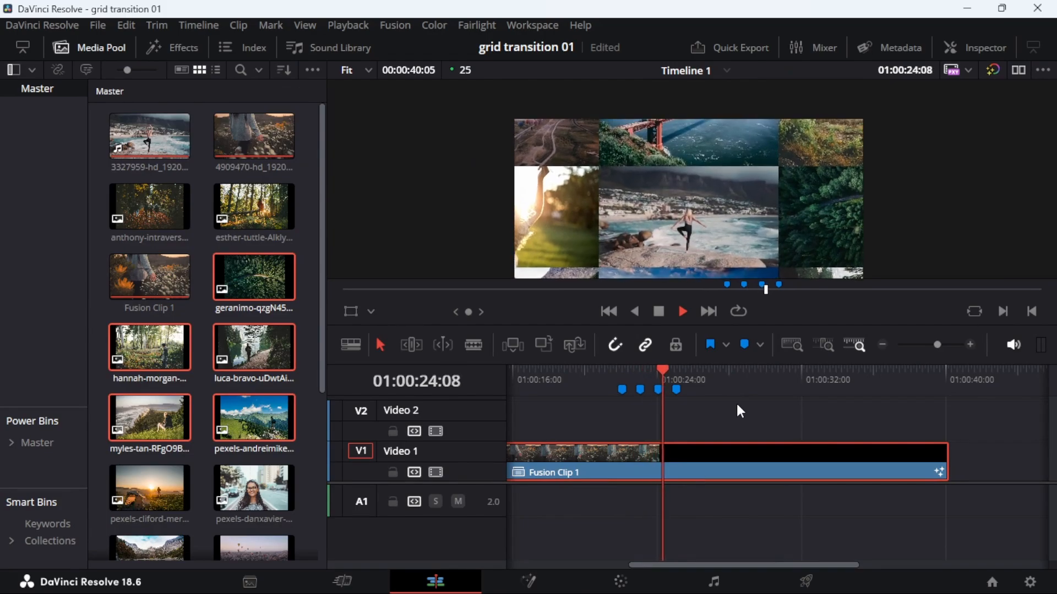
key("space")
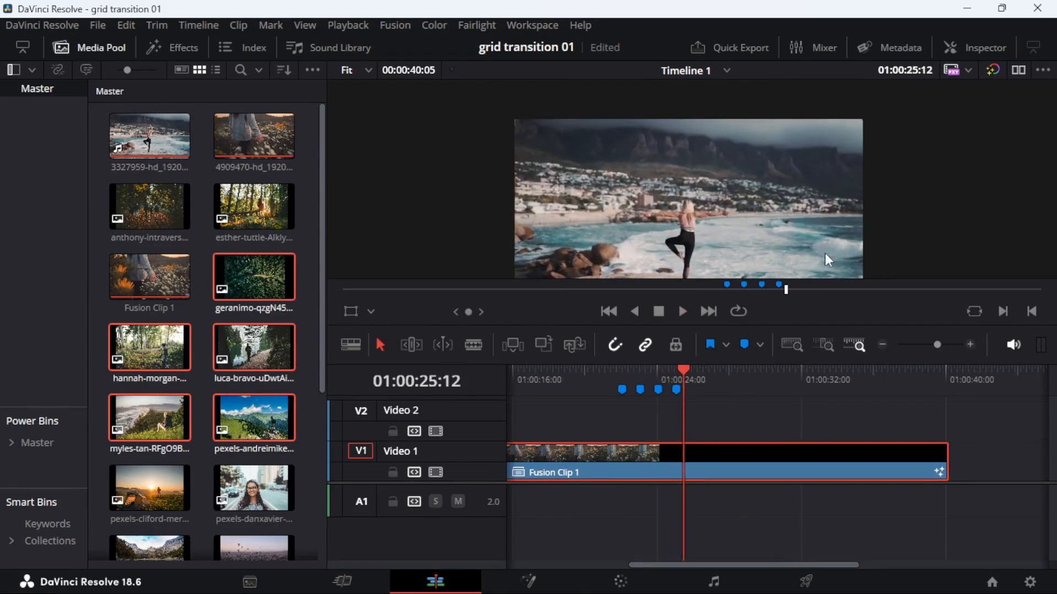
mouse_move(897, 211)
left_mouse_down()
mouse_move(917, 100)
mouse_move(901, 120)
left_mouse_up()
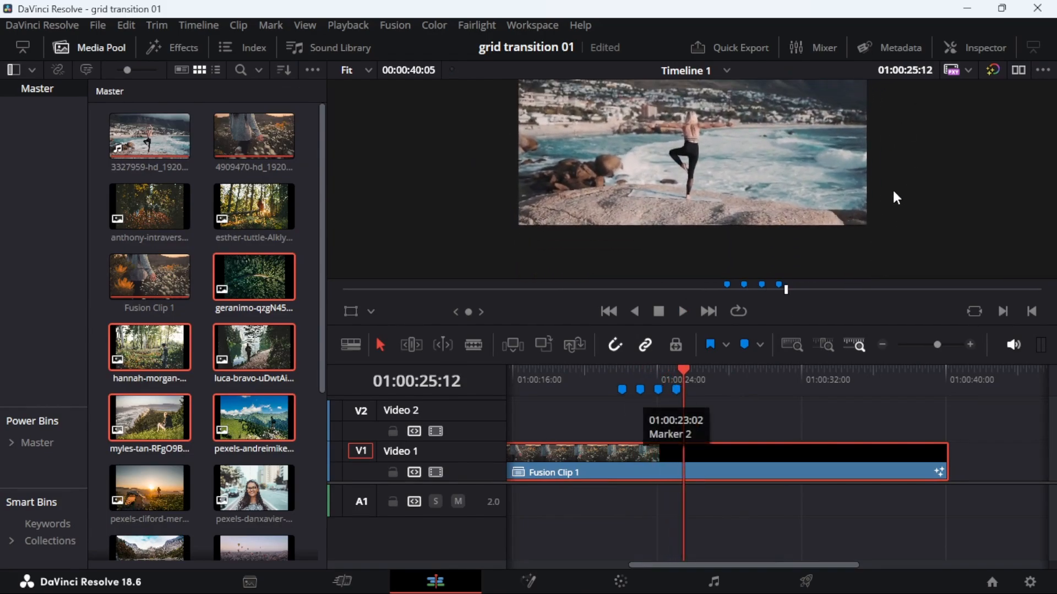
Return to Fusion's node graph with the spline editor closed, place the playhead at frame 576, and check its timeline position against the second marker.
left_click(527, 582)
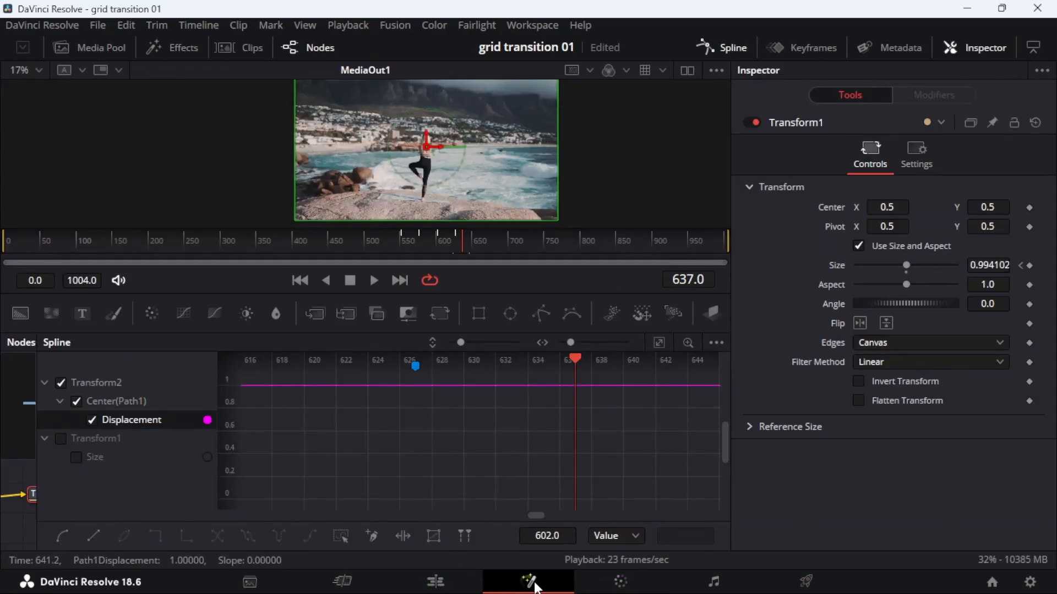
left_click(725, 46)
left_click_drag(297, 460, 595, 404)
left_click_drag(251, 392, 259, 407)
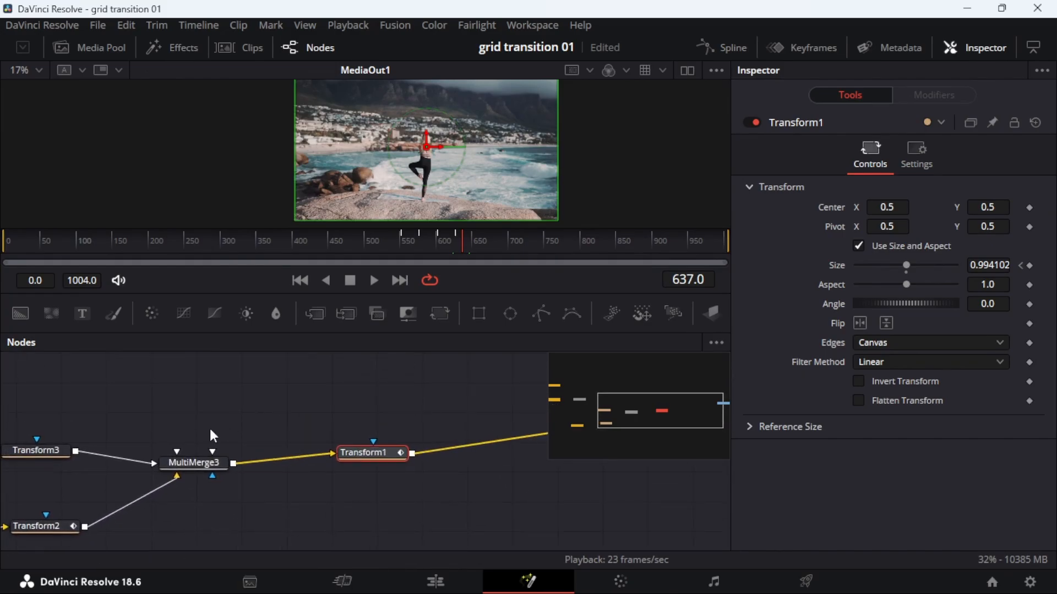
left_click_drag(189, 437, 381, 400)
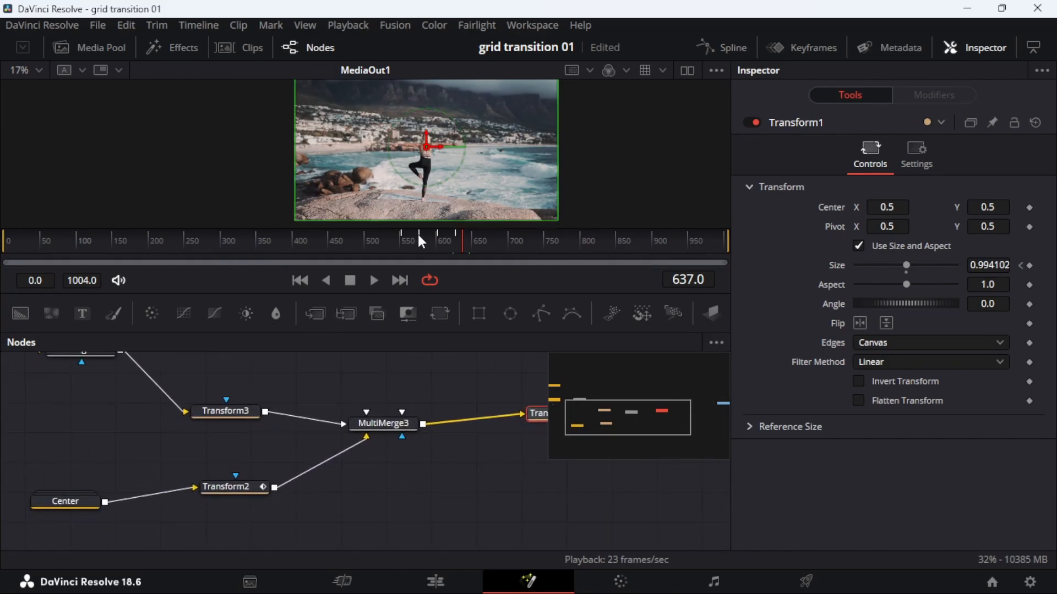
left_click(418, 235)
left_click_drag(419, 236, 419, 237)
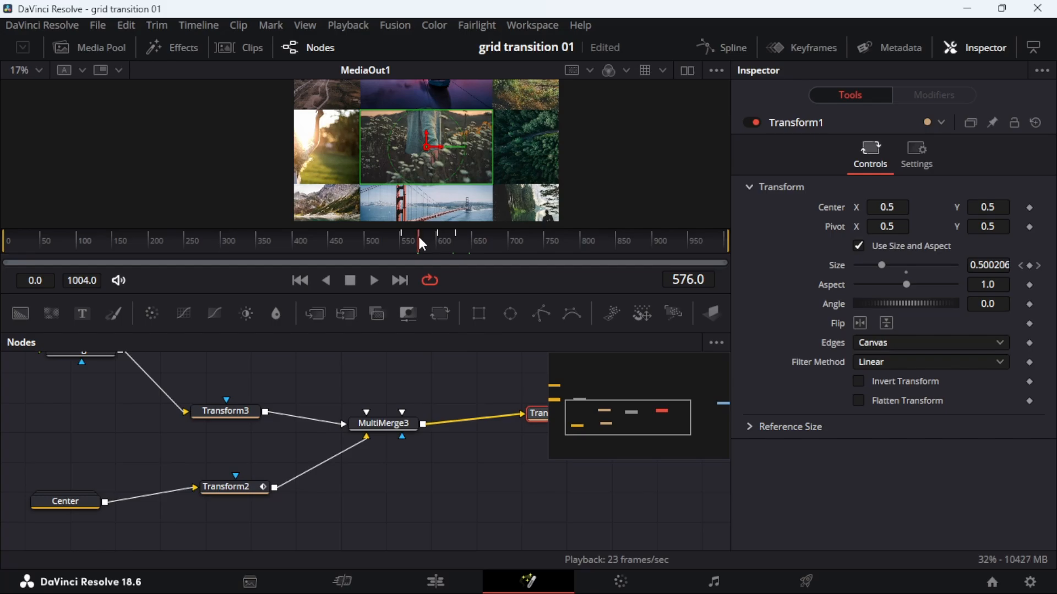
left_click(435, 582)
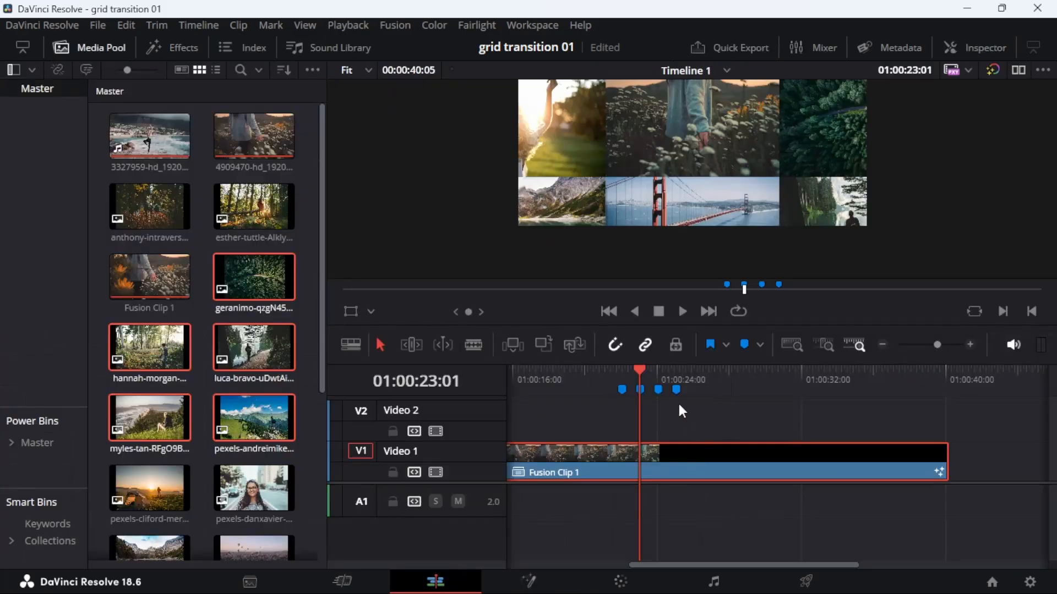
left_click(529, 581)
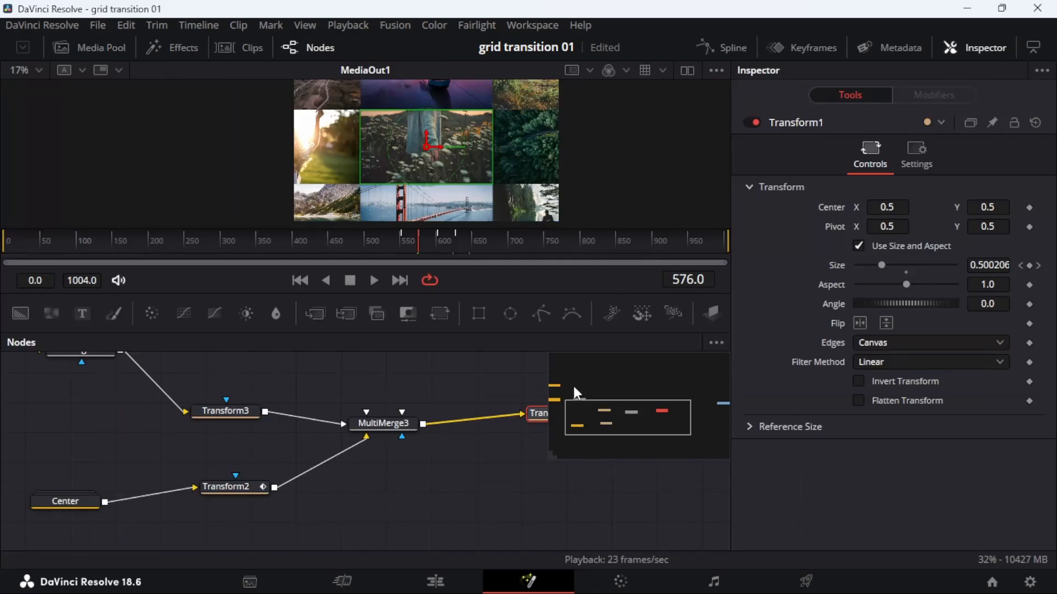
Select the Transform3 node and reposition it between Merge1 and MultiMerge3, slightly closer to Merge1.
left_click(265, 433)
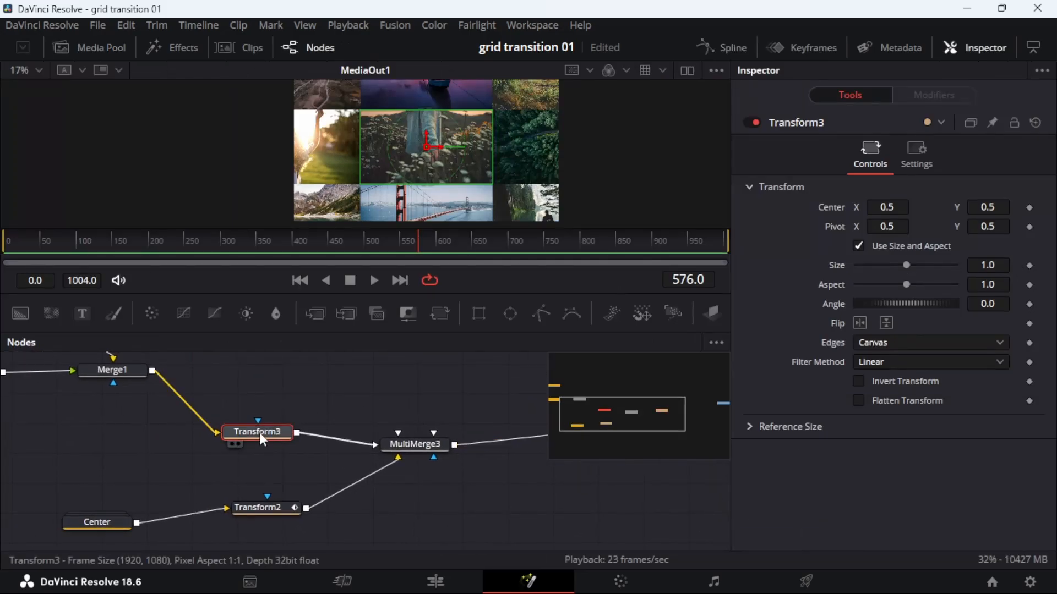
left_click_drag(259, 433, 266, 416)
left_click_drag(220, 406, 305, 442)
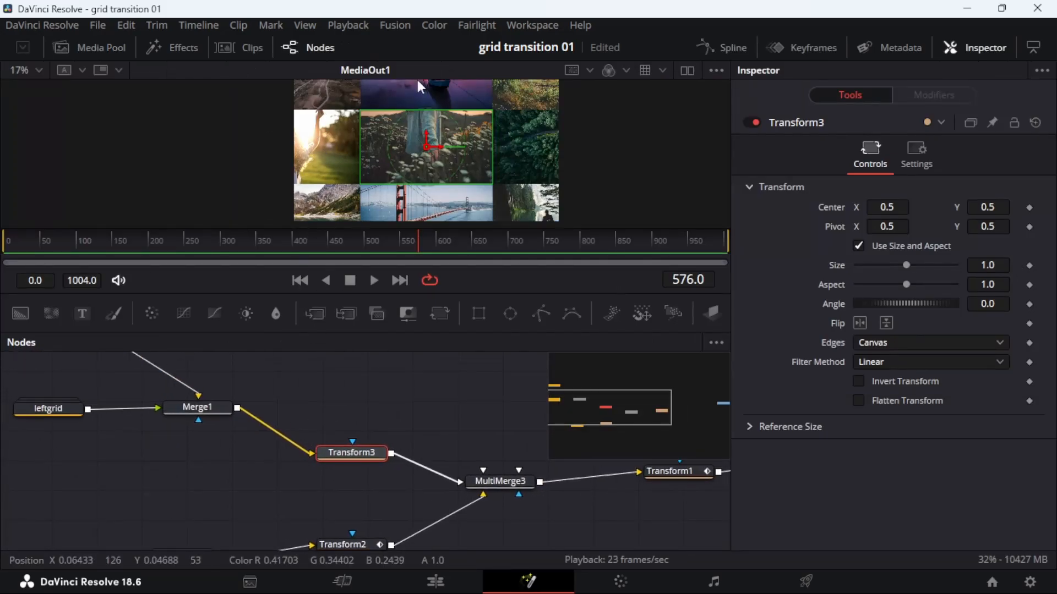
left_click_drag(380, 454, 348, 447)
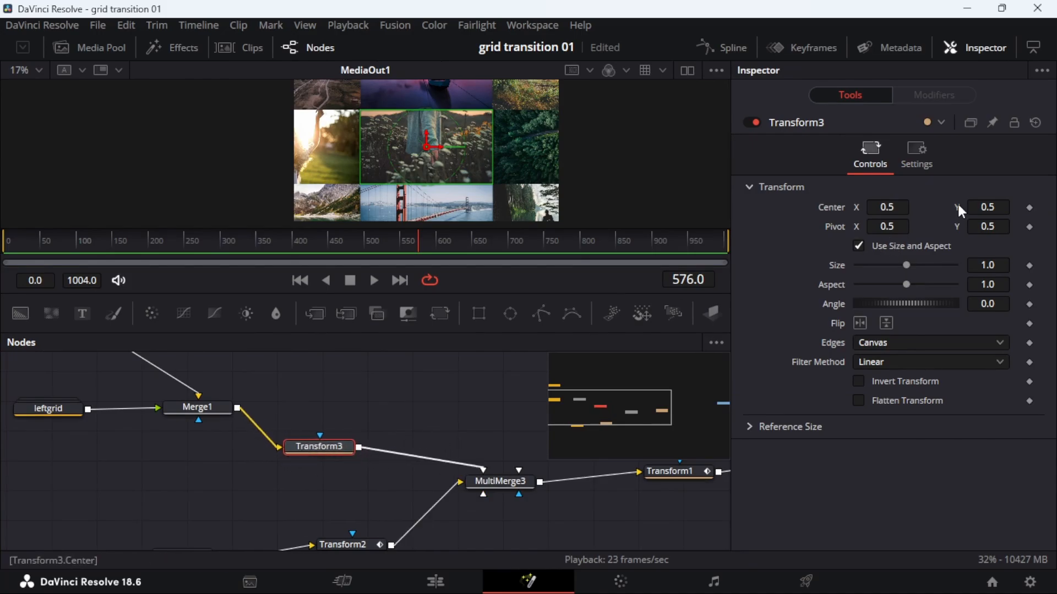
Set Transform3's Center Y to 0.989 at frame 576 and keyframe its Center.
left_click_drag(959, 207, 1056, 207)
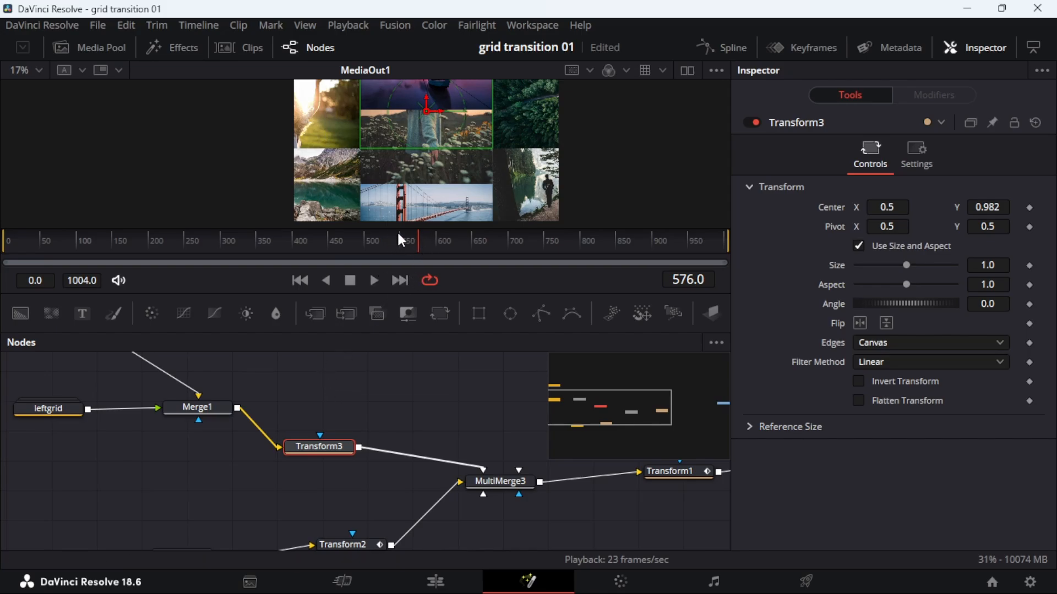
left_click_drag(975, 207, 978, 207)
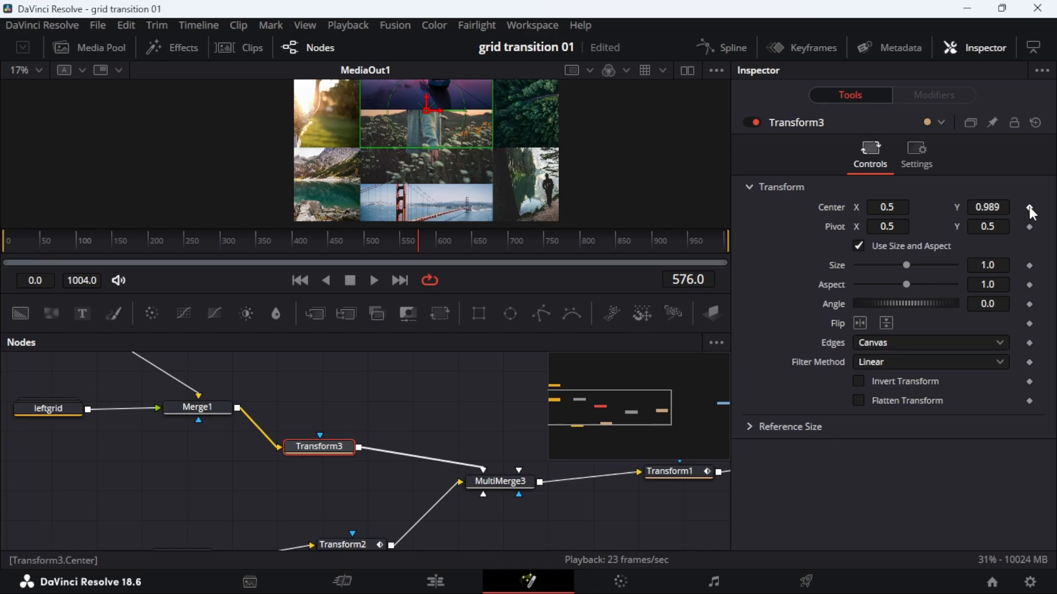
Place the playhead on the third timeline marker from the Edit page, return to Fusion, and select the Transform3 node.
left_click(440, 582)
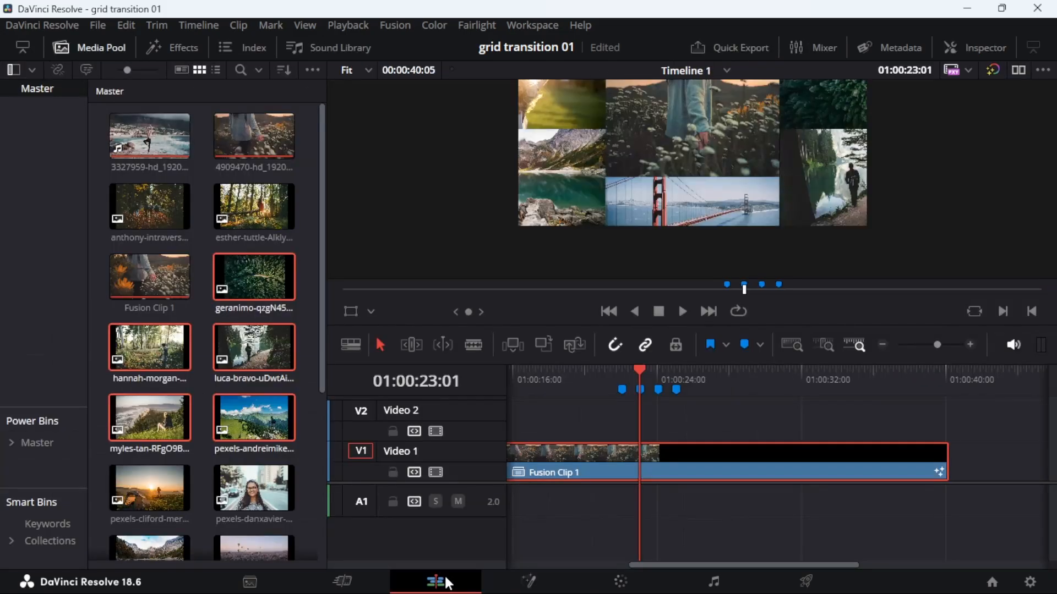
left_click(656, 374)
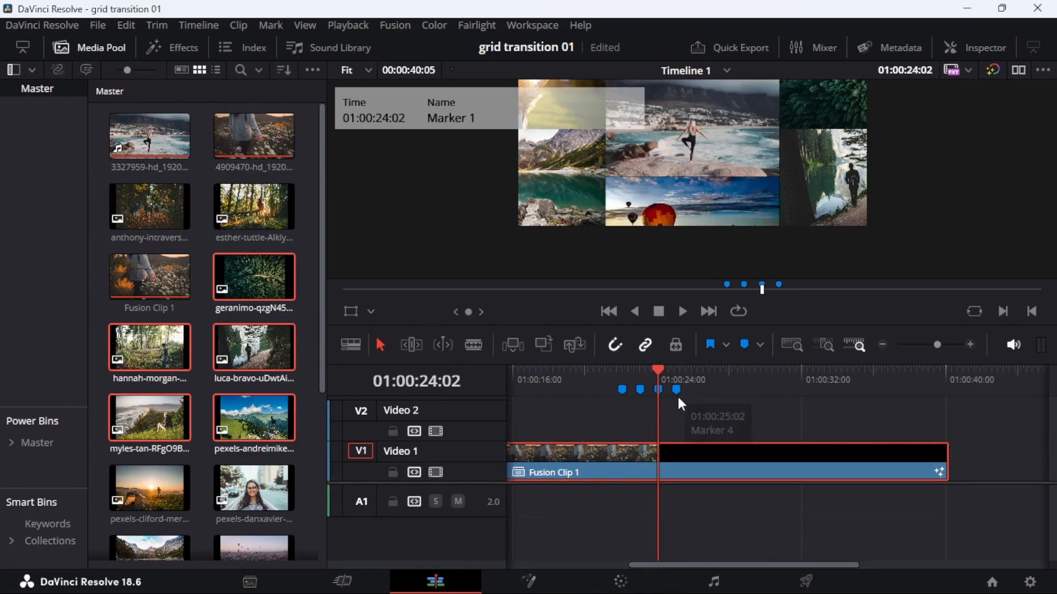
left_click(540, 583)
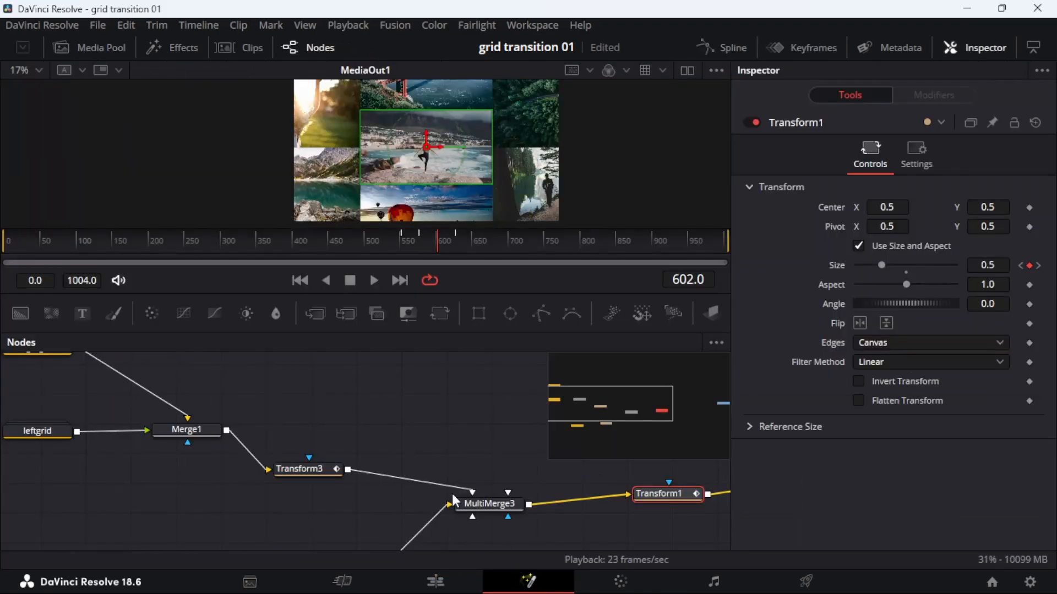
left_click_drag(484, 436, 283, 402)
left_click_drag(513, 500, 627, 517)
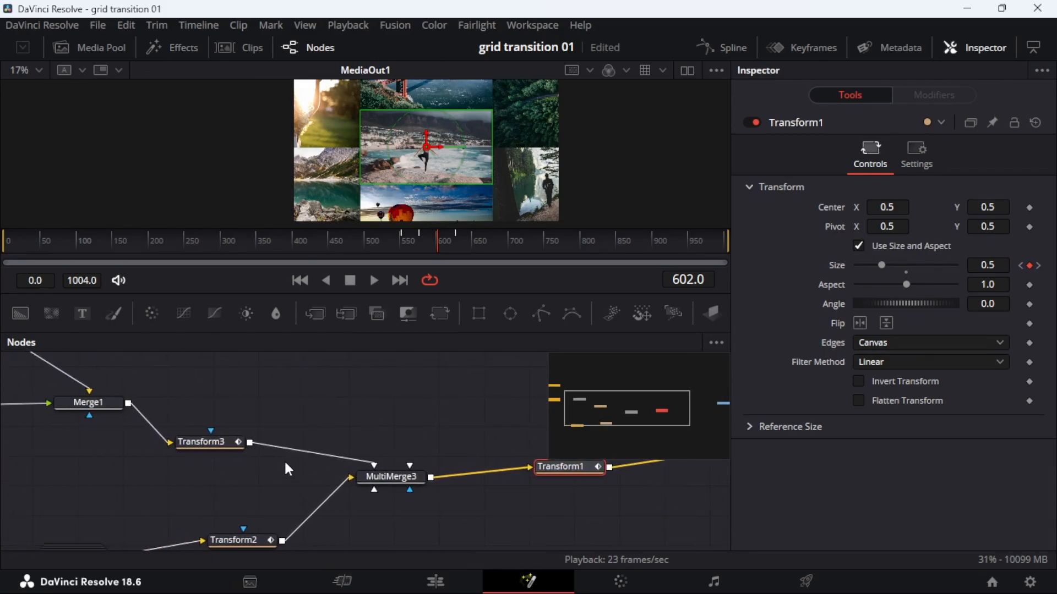
left_click_drag(207, 442, 306, 444)
left_click(305, 444)
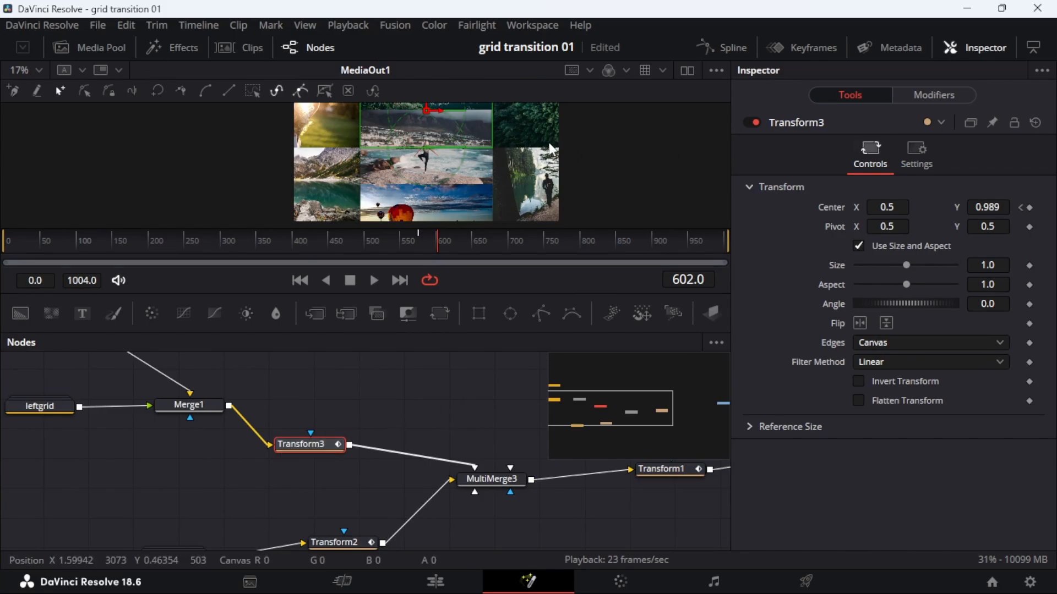
Set Transform3's Center Y to 0.0 at frame 602 to move the side columns down.
left_click_drag(596, 157, 601, 202)
left_click_drag(994, 207, 778, 207)
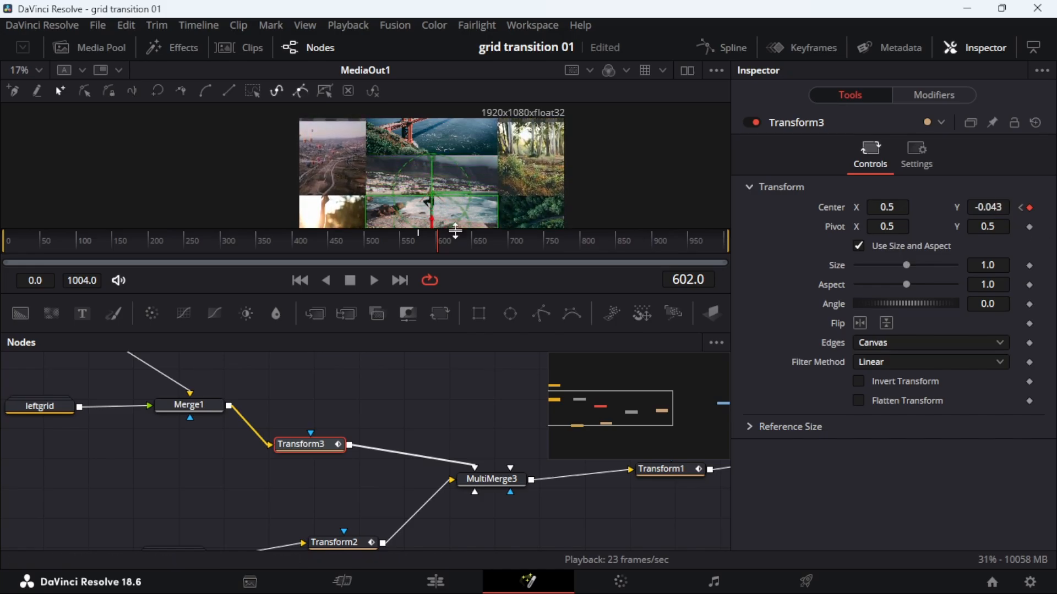
left_click_drag(555, 199, 573, 167)
left_click_drag(999, 207, 995, 207)
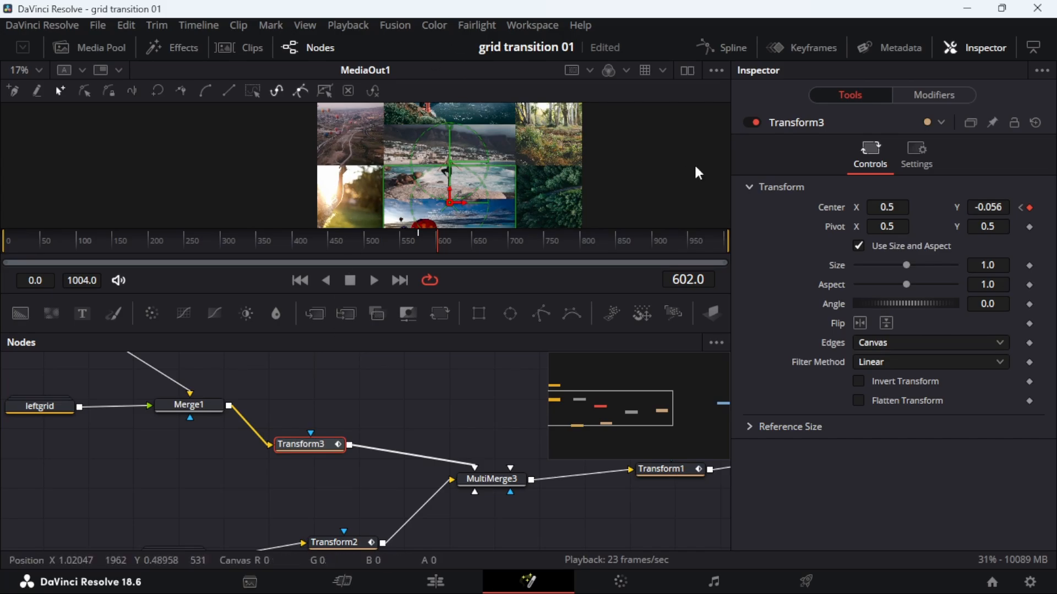
left_click(999, 210)
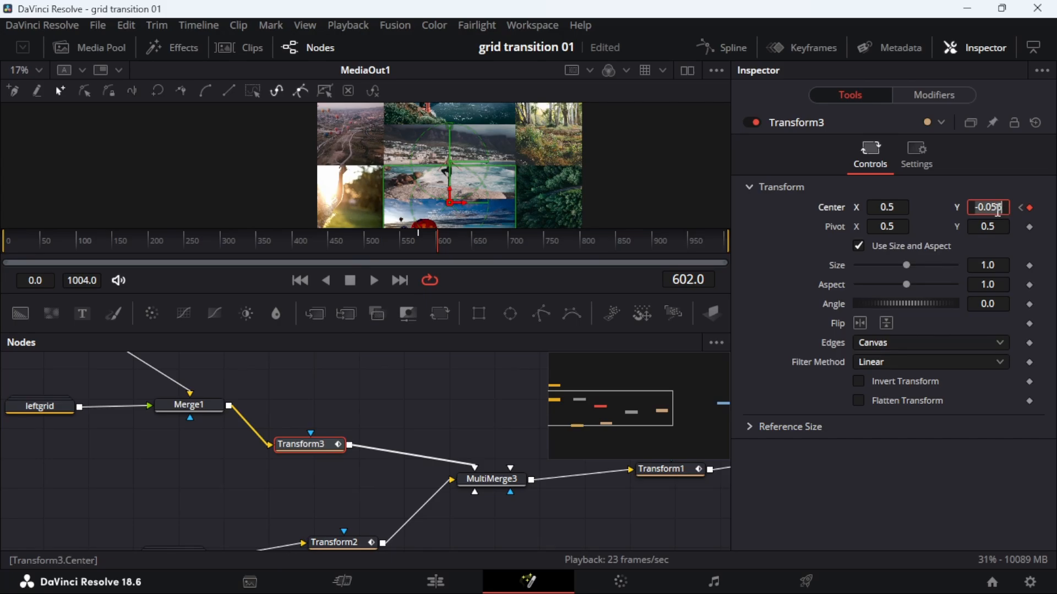
type("0")
left_click(887, 226)
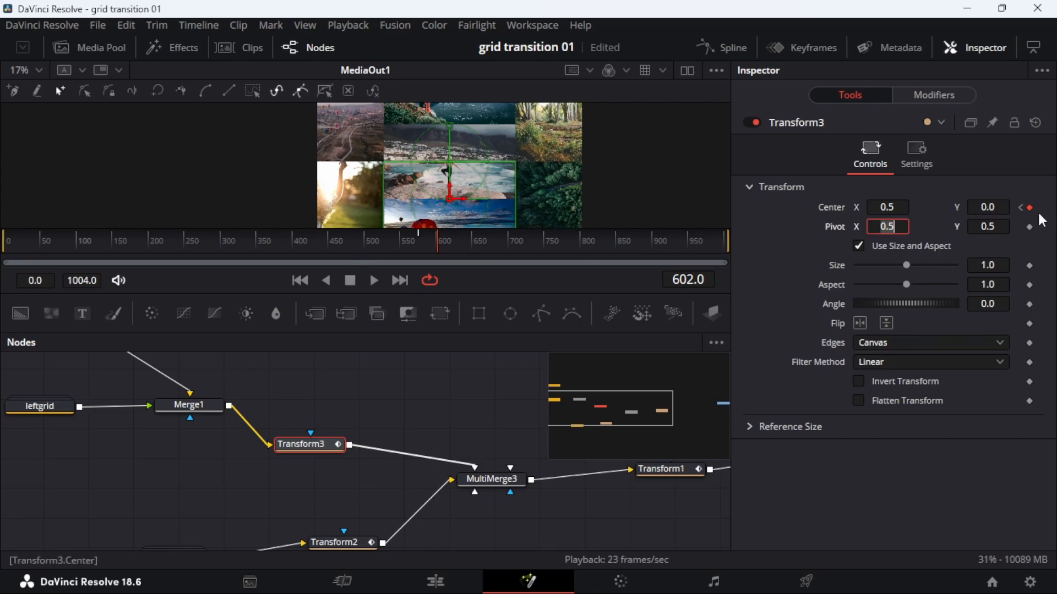
Play the transition on the Edit page from the first timeline marker to preview the side columns' movement.
left_click(435, 582)
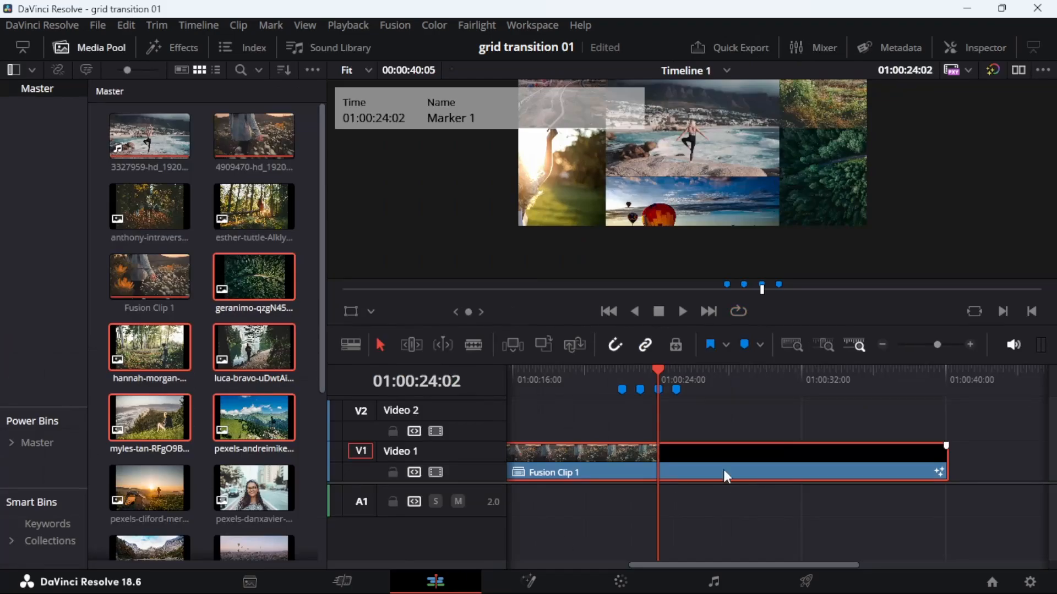
left_click(622, 374)
key("space")
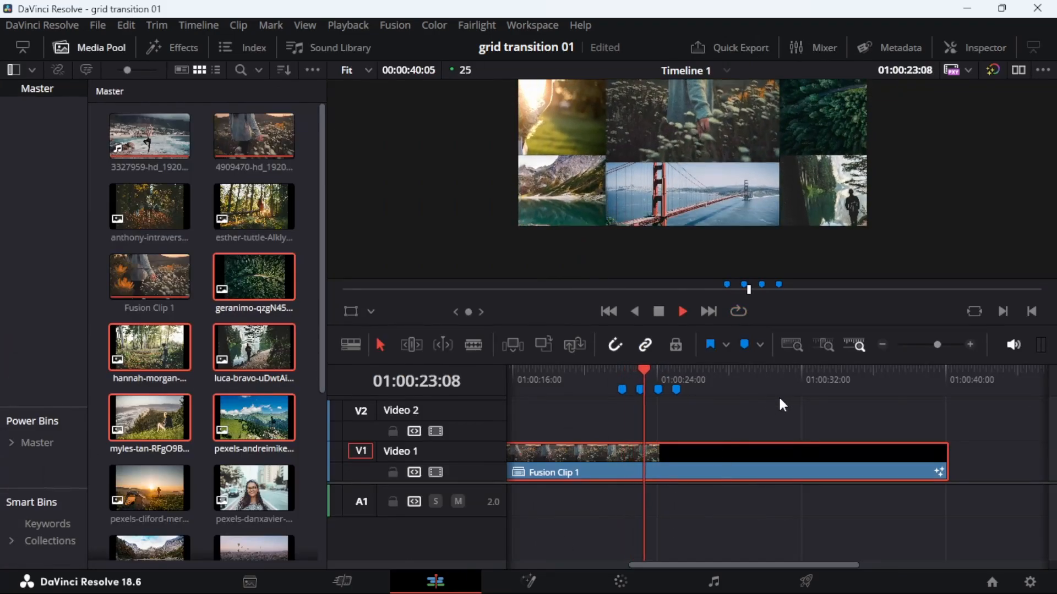
Place the playhead on the second timeline marker, return to Fusion, and select the Transform3 node.
left_click(641, 385)
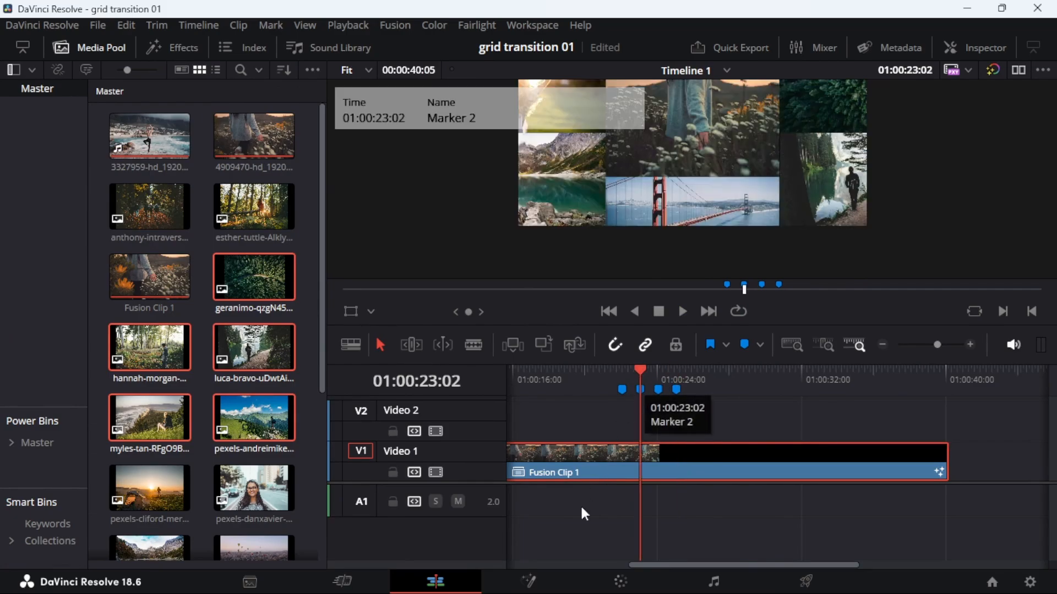
left_click(532, 573)
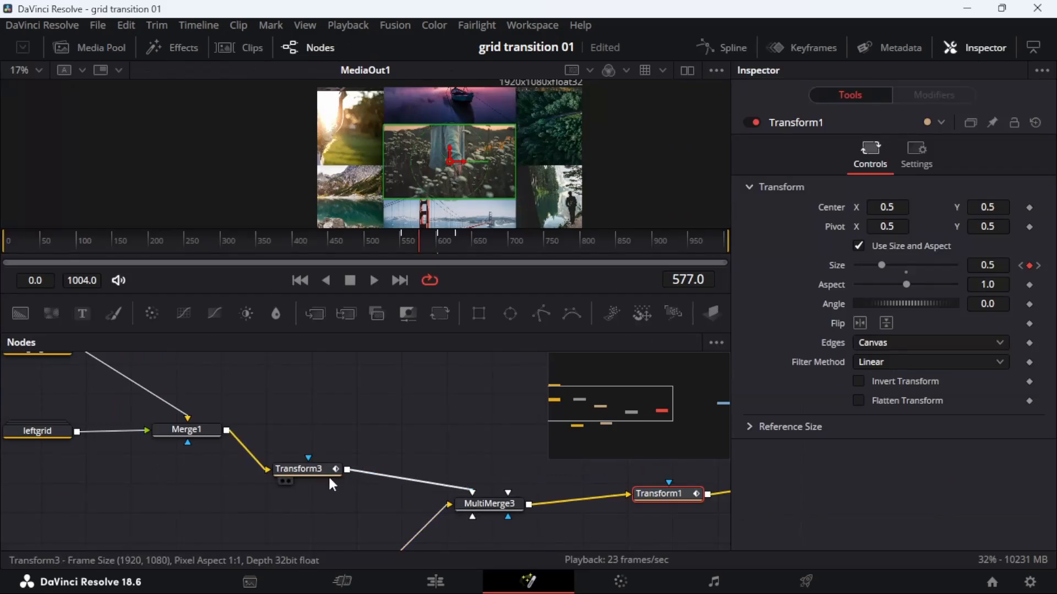
left_click(305, 467)
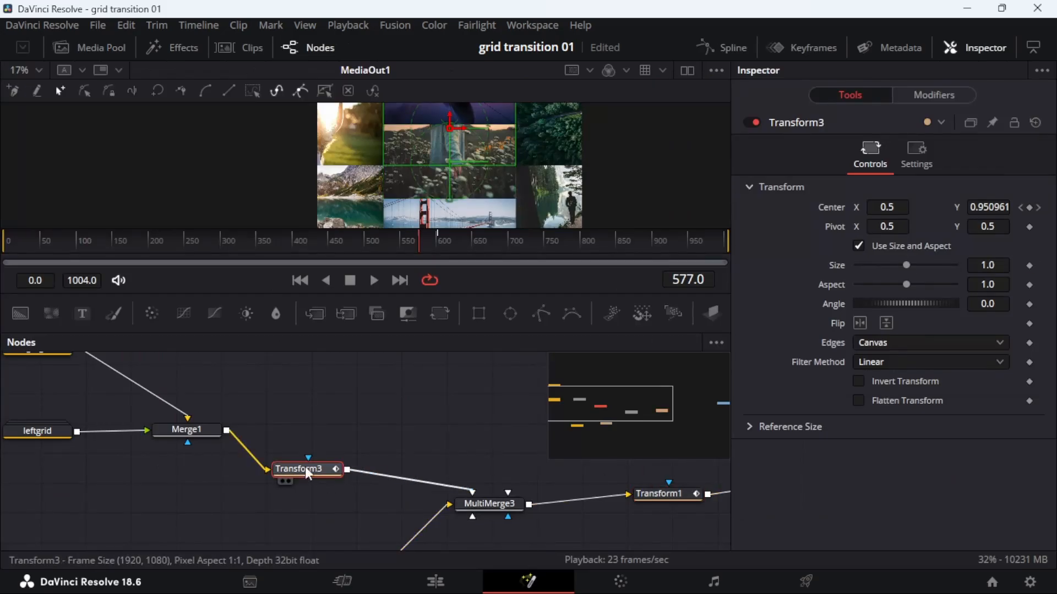
Hide Transform3's curve in the spline editor, locate Transform2 in the node graph, and close the spline editor.
left_click(726, 48)
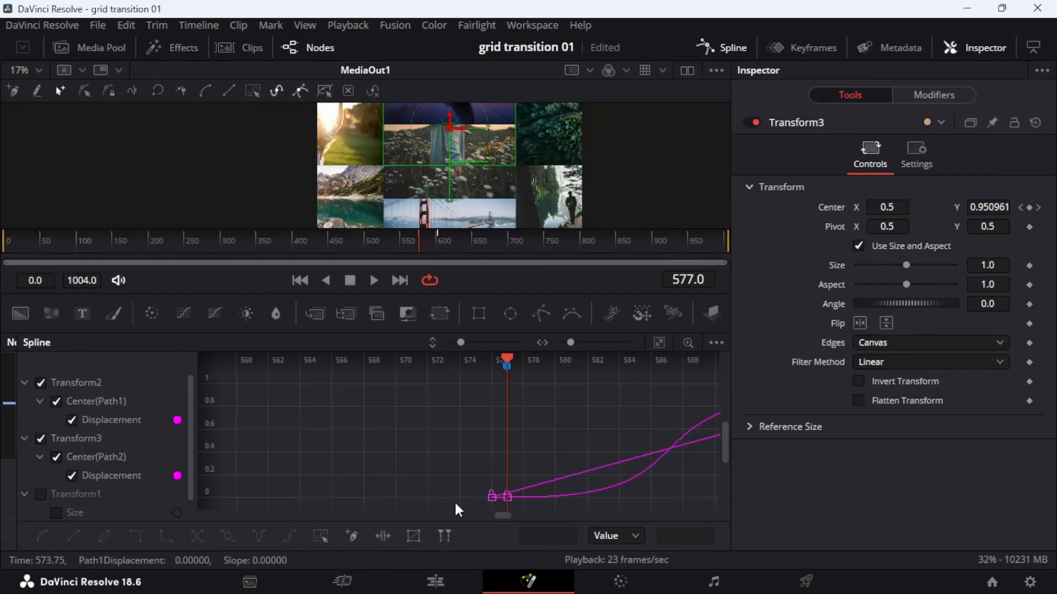
left_click(41, 438)
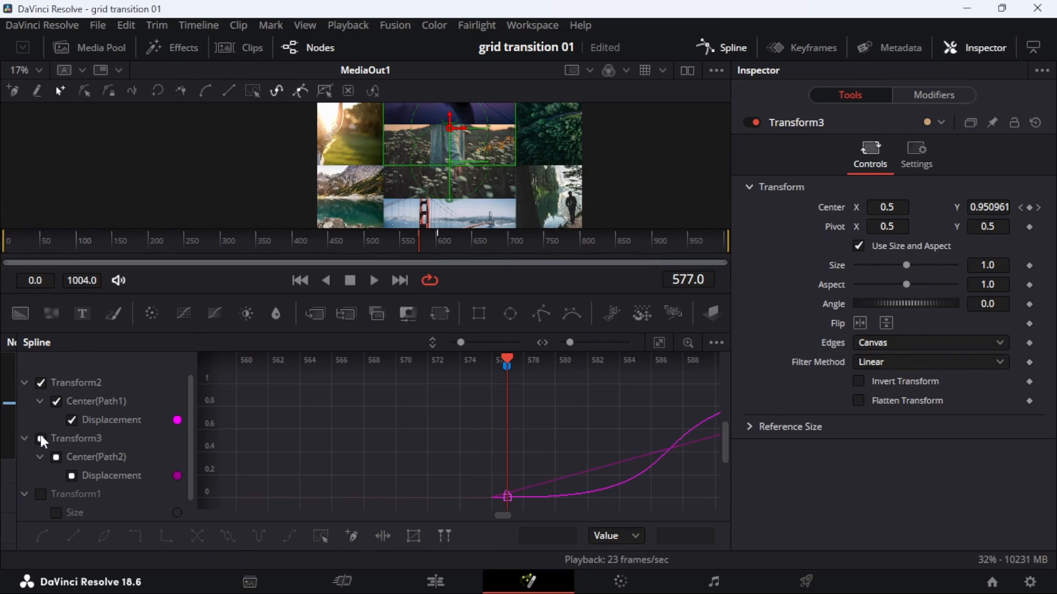
left_click(78, 383)
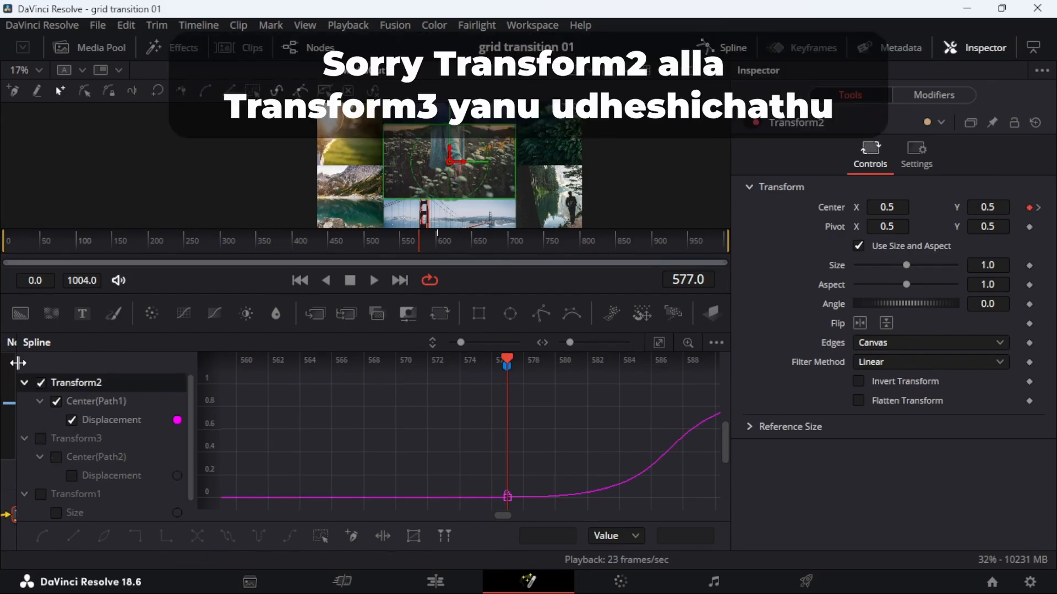
left_click_drag(17, 372, 168, 386)
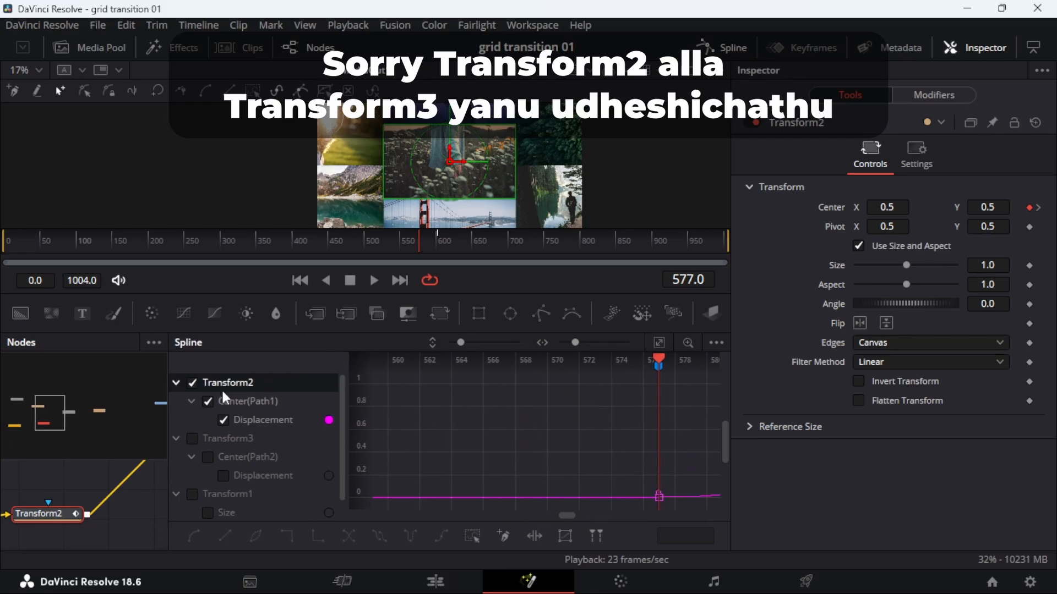
left_click_drag(223, 474, 44, 456)
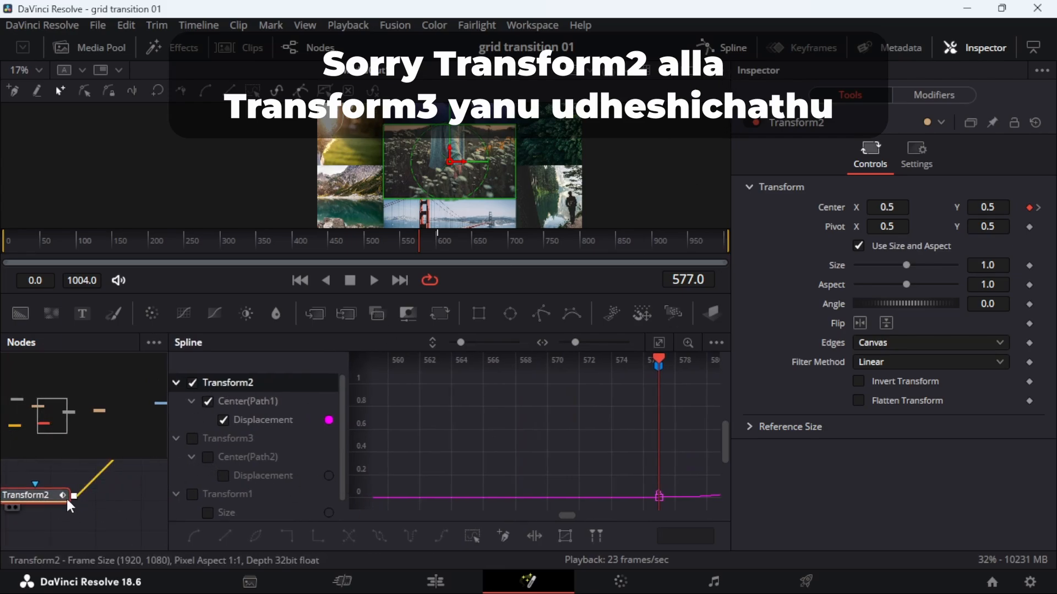
left_click(726, 47)
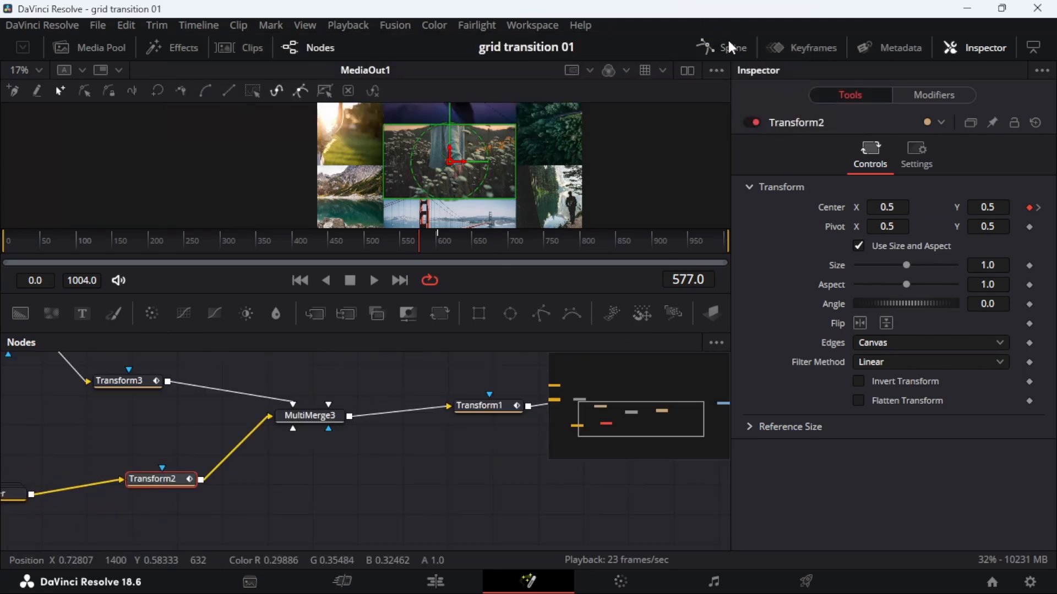
Move the Transform2 node slightly closer to the Center node and rename it "center grid transform".
left_click_drag(187, 484, 493, 427)
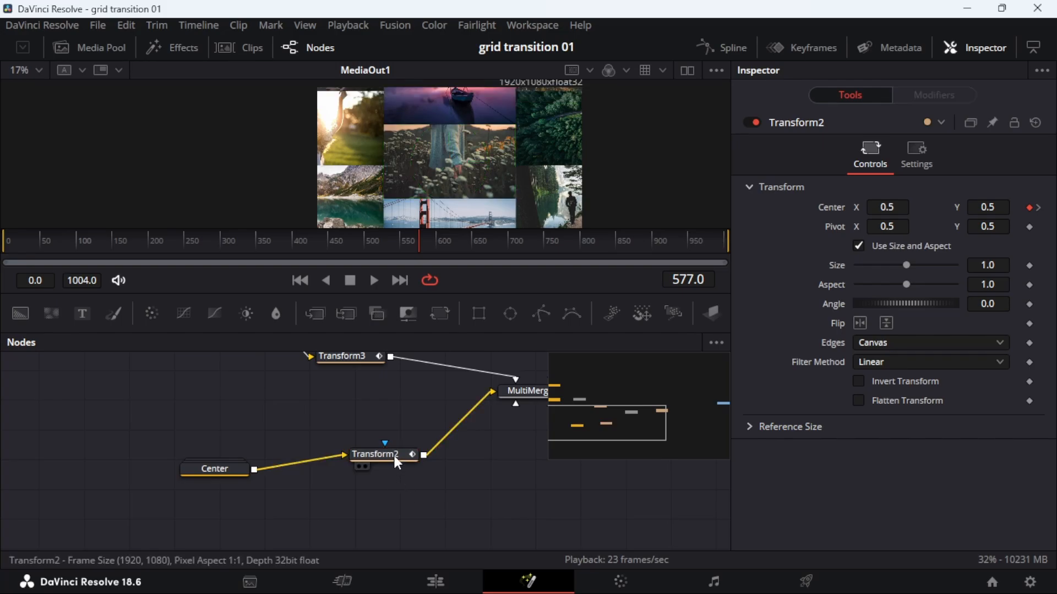
left_click_drag(394, 457, 358, 464)
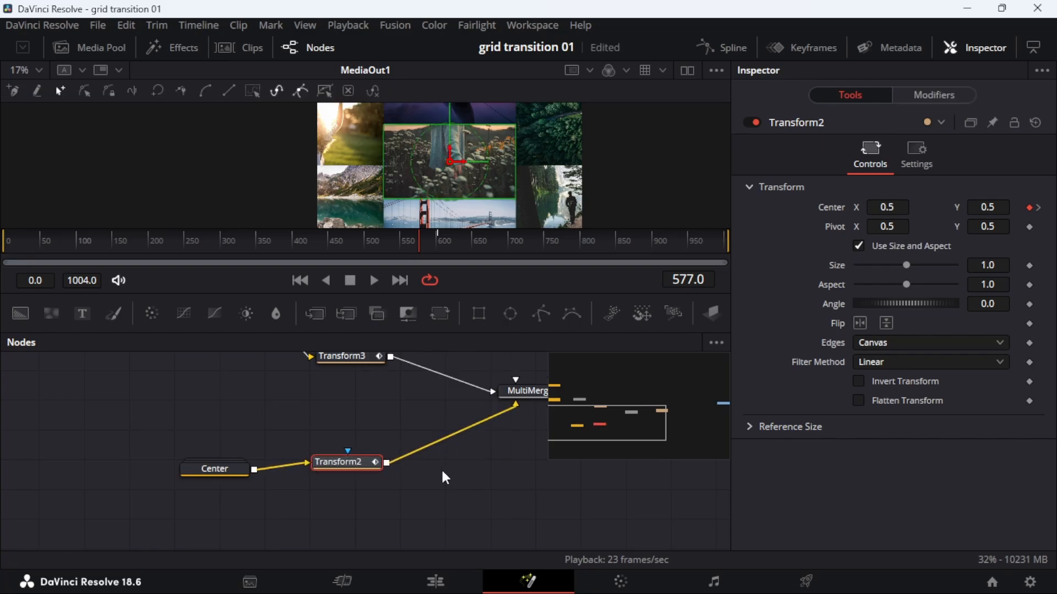
key("F2")
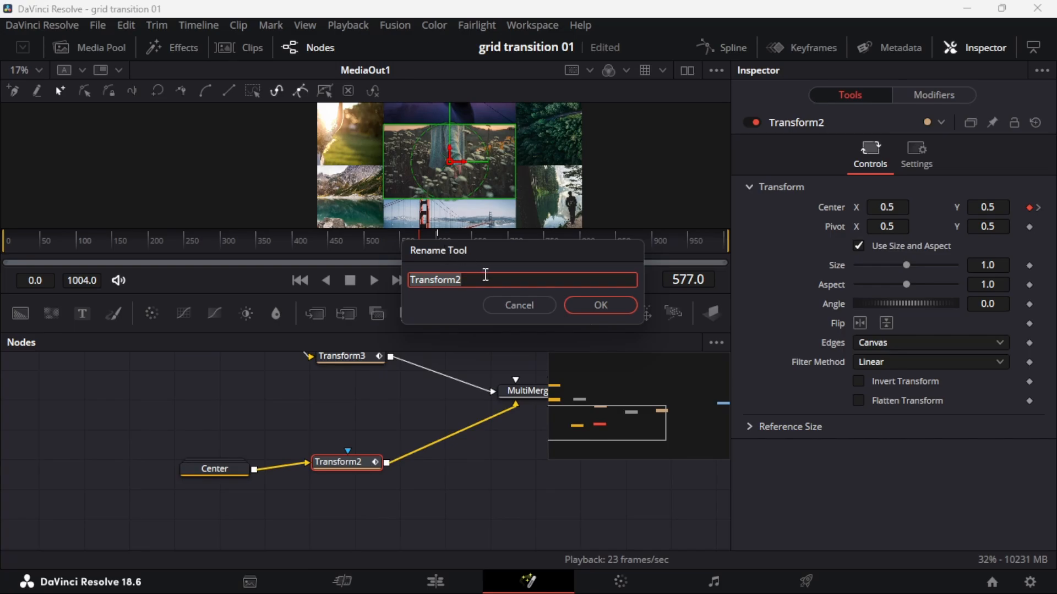
type("center grid tran")
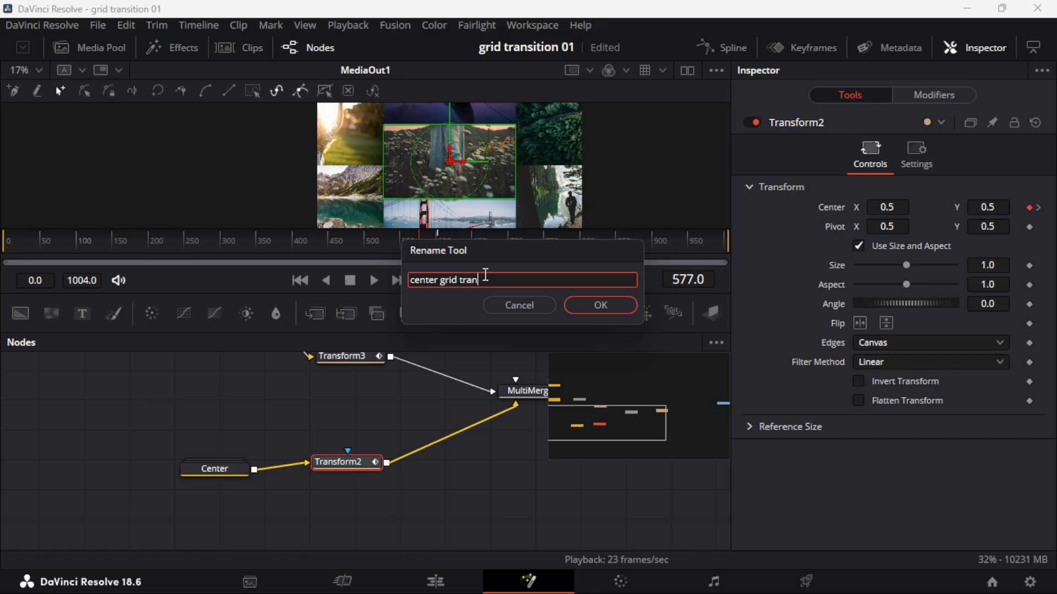
type("sform")
key("Return")
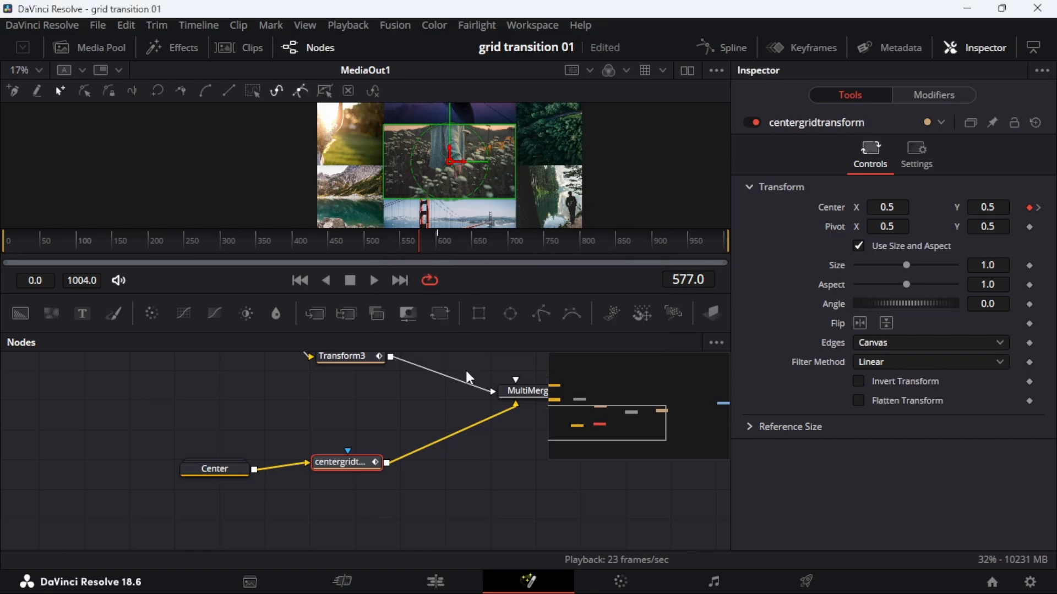
Rename the Transform3 node between Merge1 and MultiMerge3 as "lef and right transform".
scroll(385, 396, "up", 3)
left_click(345, 423)
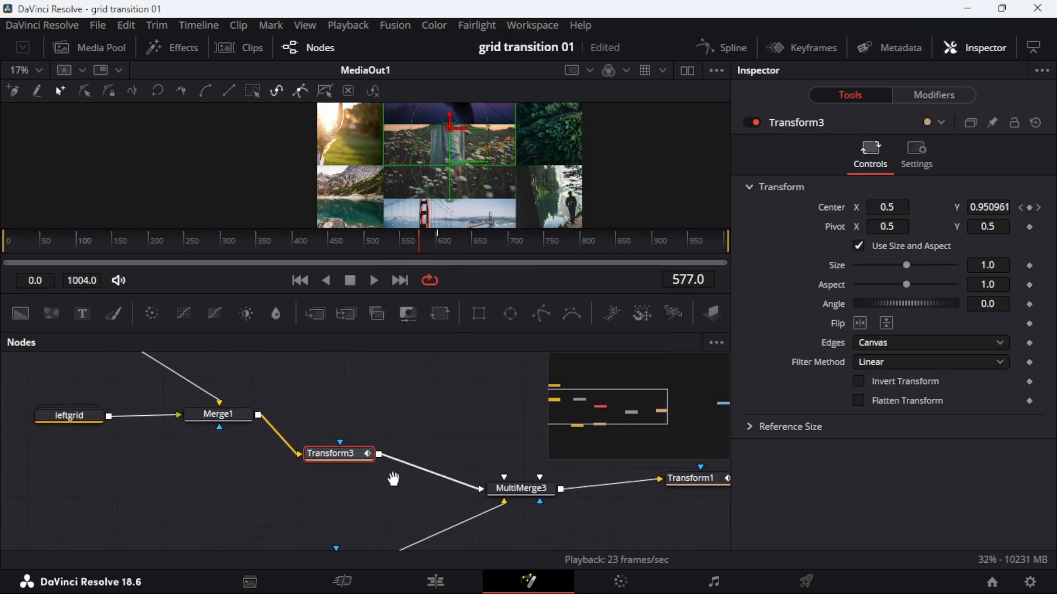
key("F2")
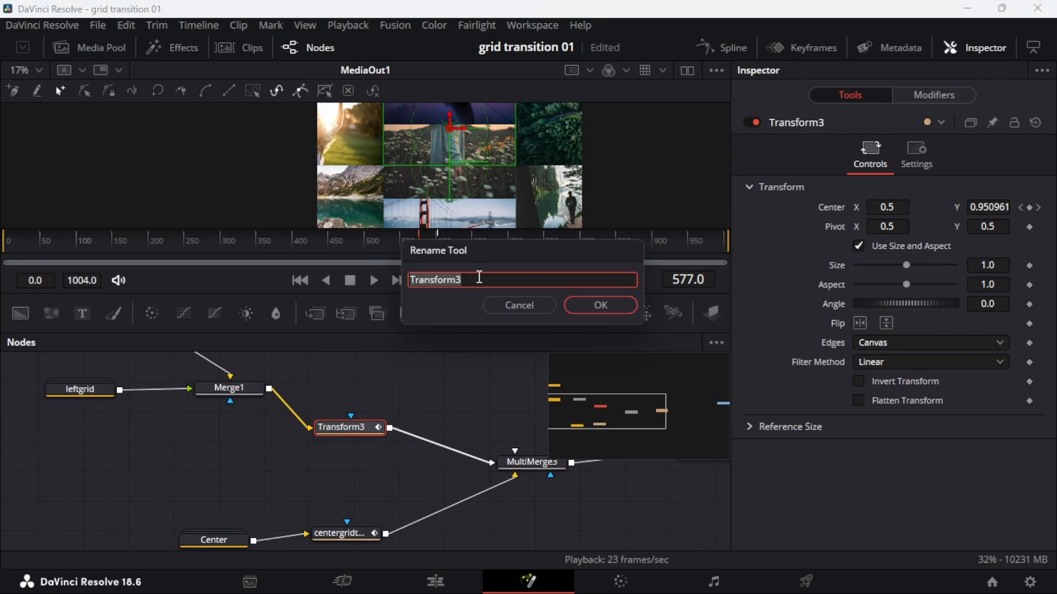
type("lef and right t")
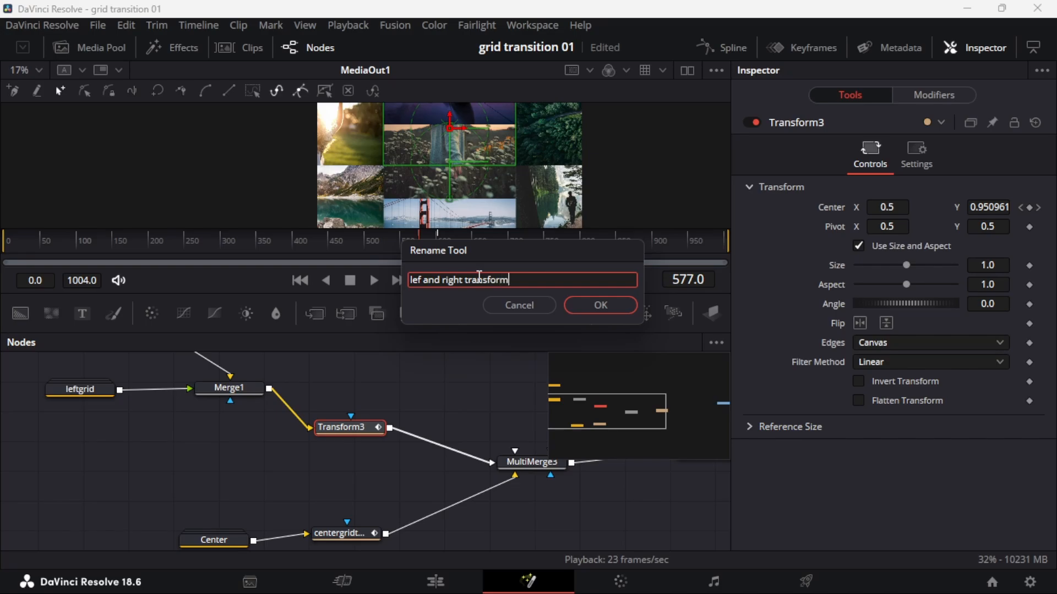
key("Return")
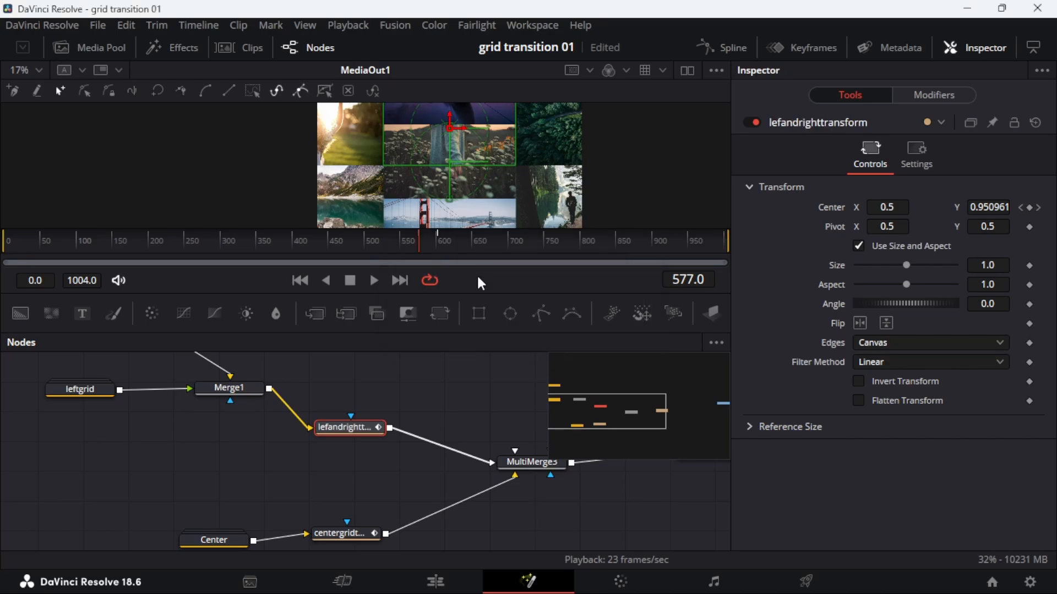
Open the spline editor and display only the lefandrighttransform node's Displacement curve, fitted to the graph area.
left_click(729, 50)
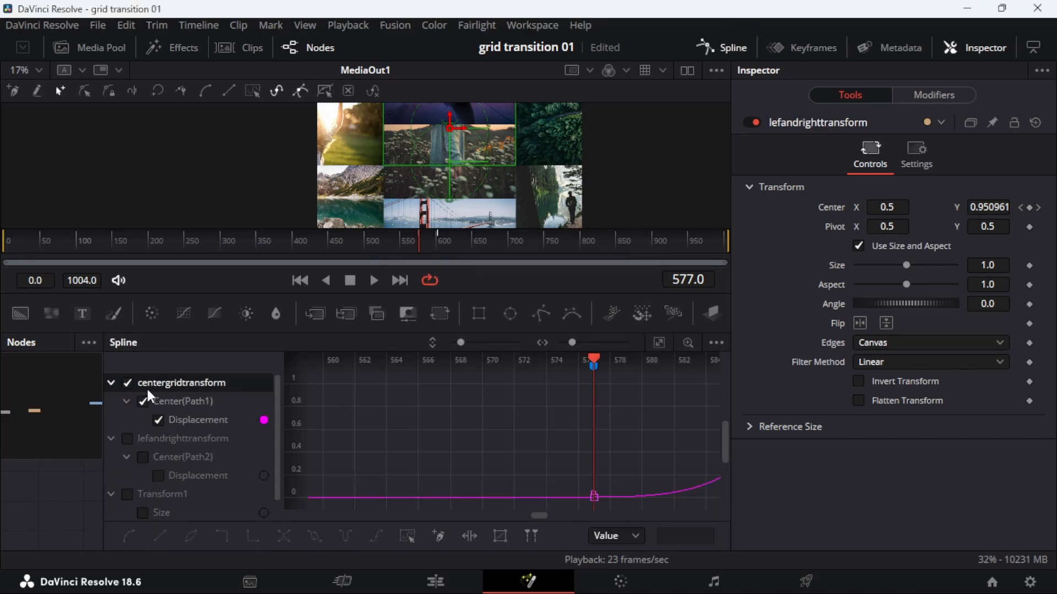
left_click(212, 420)
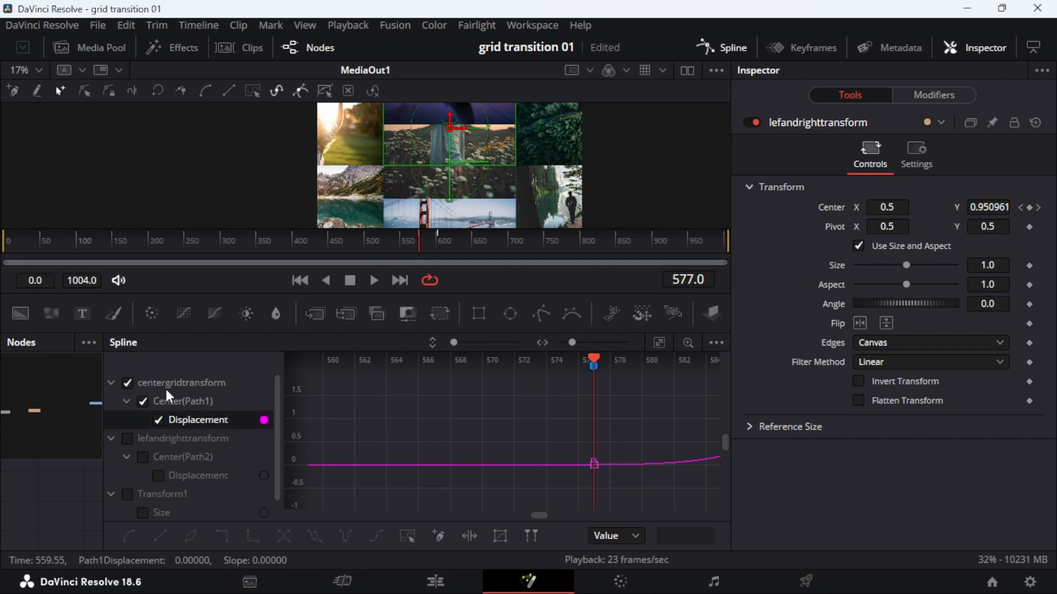
left_click(185, 384)
left_click(213, 420)
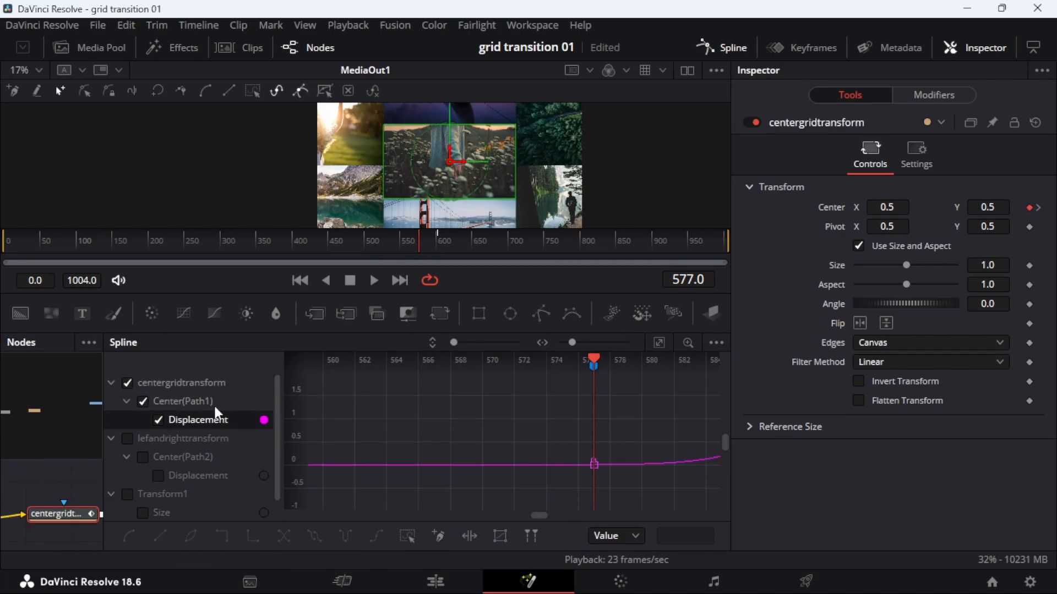
scroll(272, 449, "down", 1)
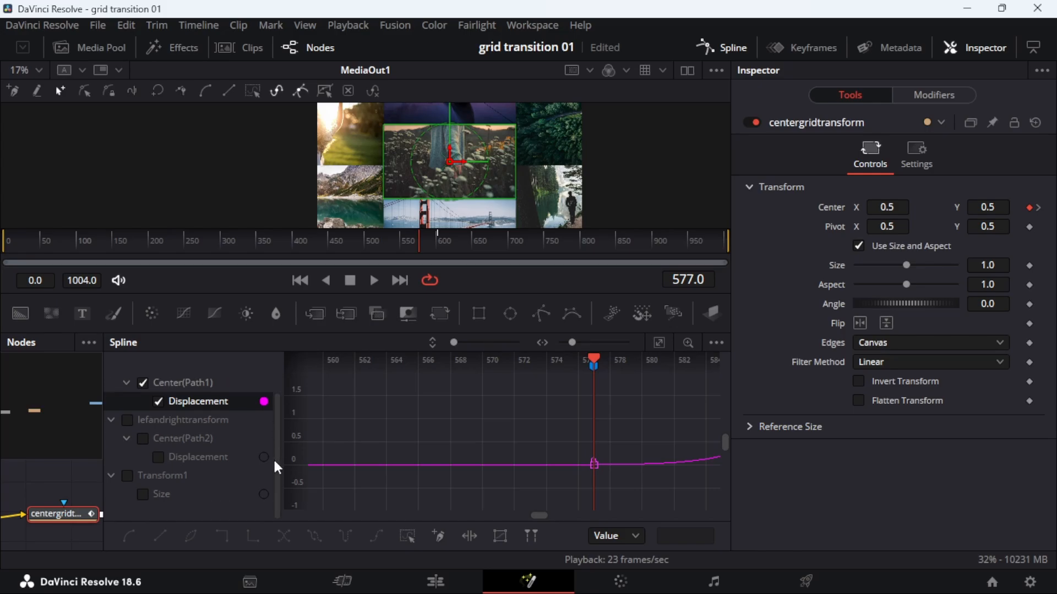
left_click(186, 421)
left_click(197, 457)
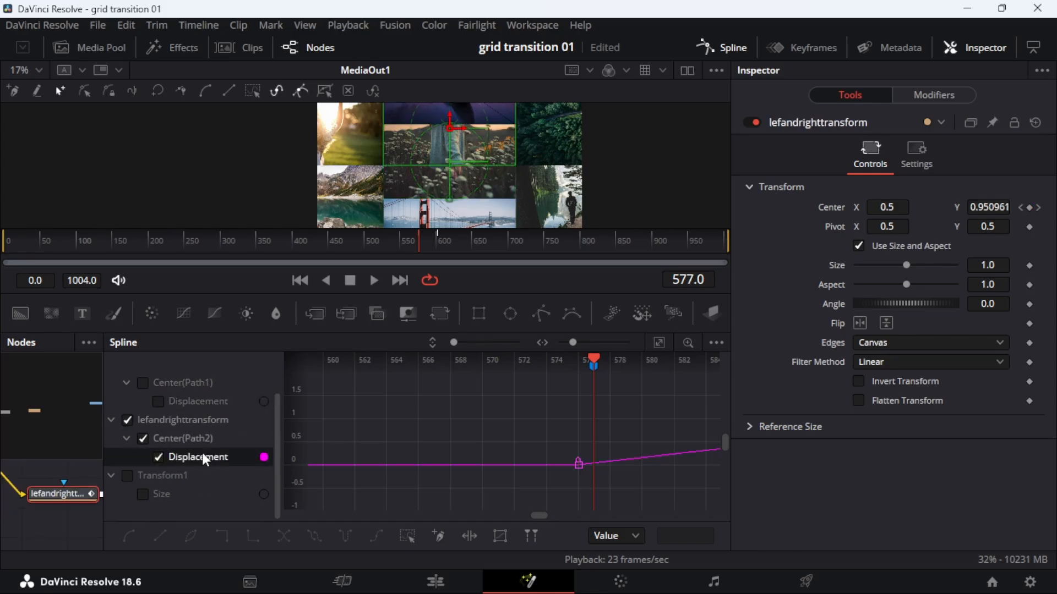
left_click(659, 343)
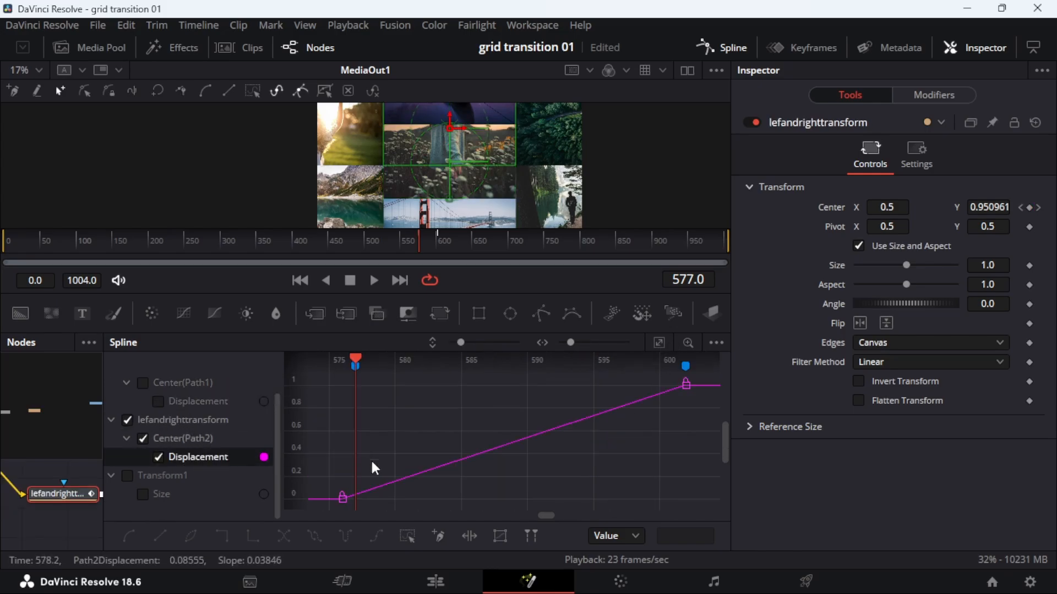
Shape the lefandrighttransform Displacement curve into a steep S-curve with long horizontal handles on both keyframes, and close the spline editor.
left_click_drag(700, 371, 609, 394)
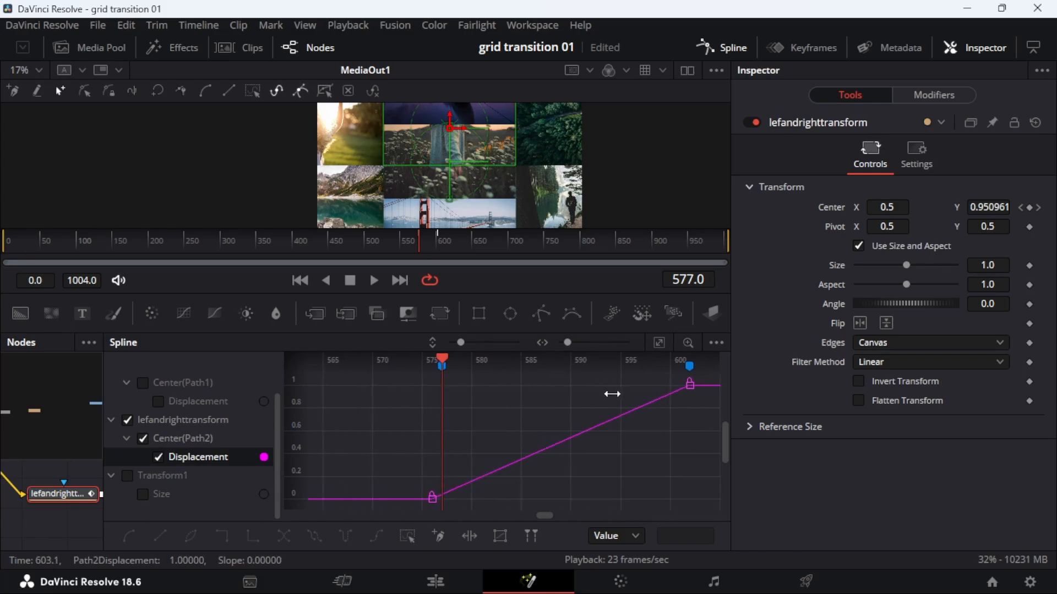
left_click_drag(517, 464, 552, 503)
key("Delete")
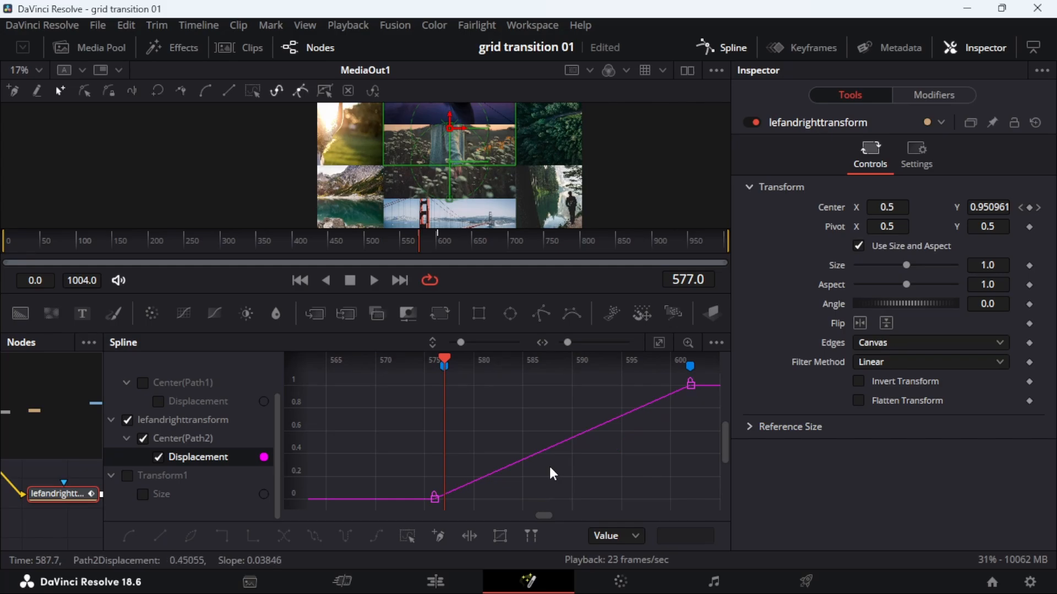
left_click(432, 499)
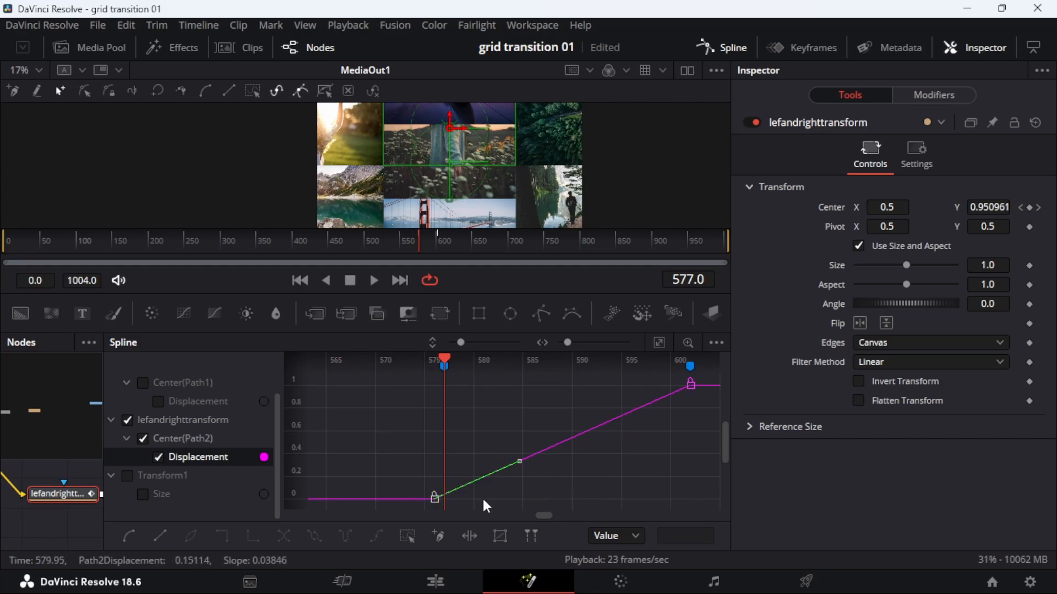
left_click_drag(517, 465, 581, 505)
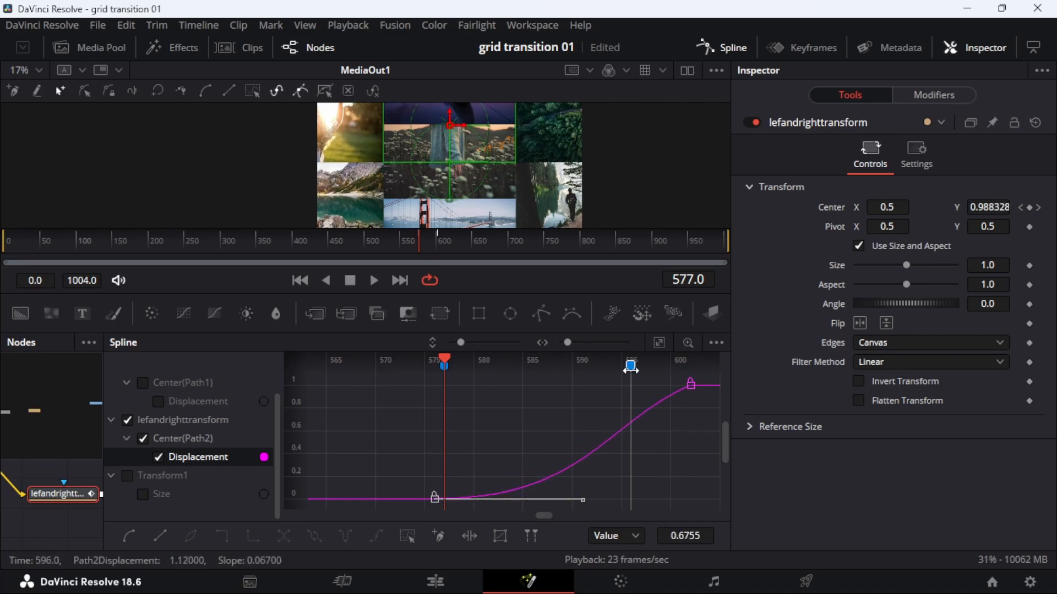
left_click(691, 385)
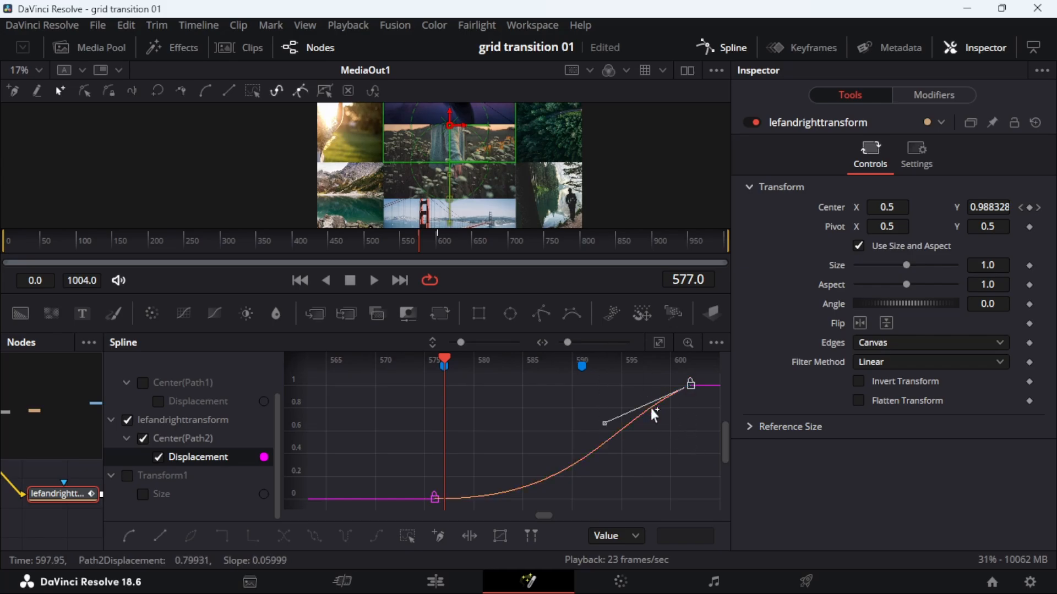
left_click_drag(606, 422, 484, 394)
left_click(435, 498)
left_click_drag(517, 500, 587, 501)
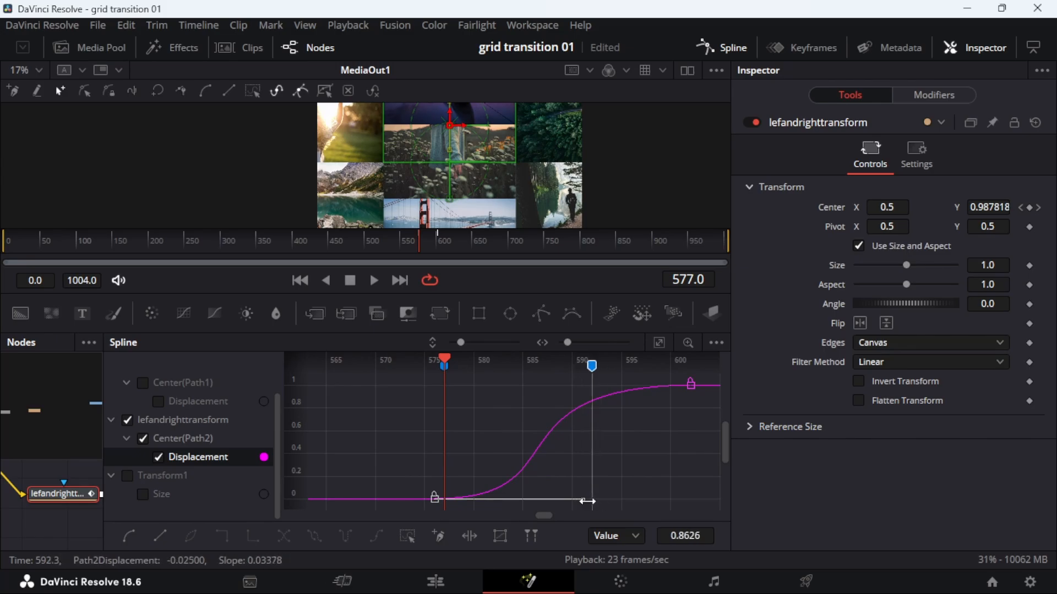
left_click(732, 54)
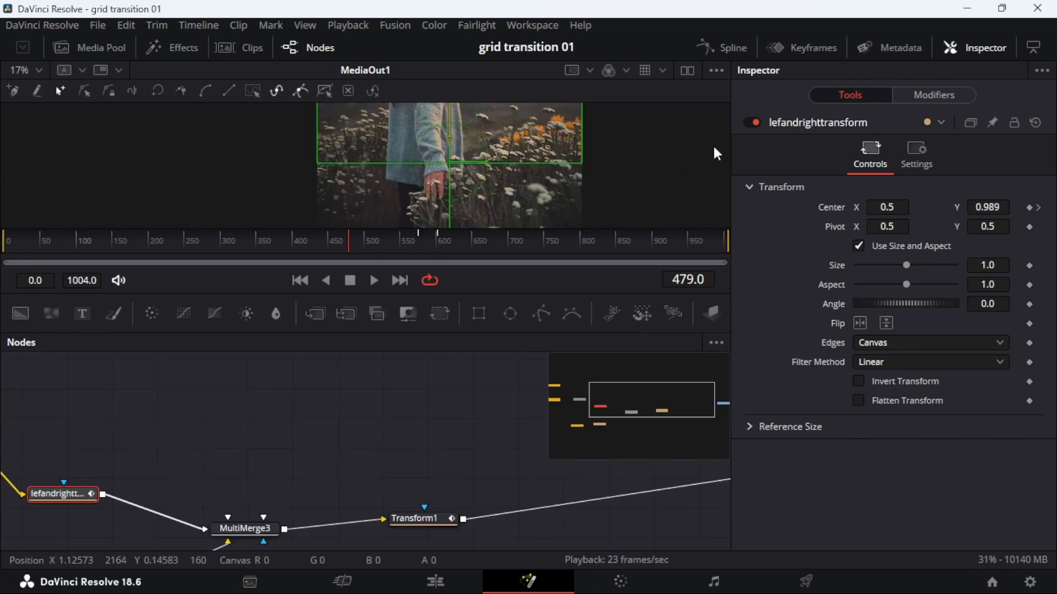
Enlarge the viewer and play back the grid transition several times to check the columns' movement and the zooms.
left_click_drag(669, 228, 678, 323)
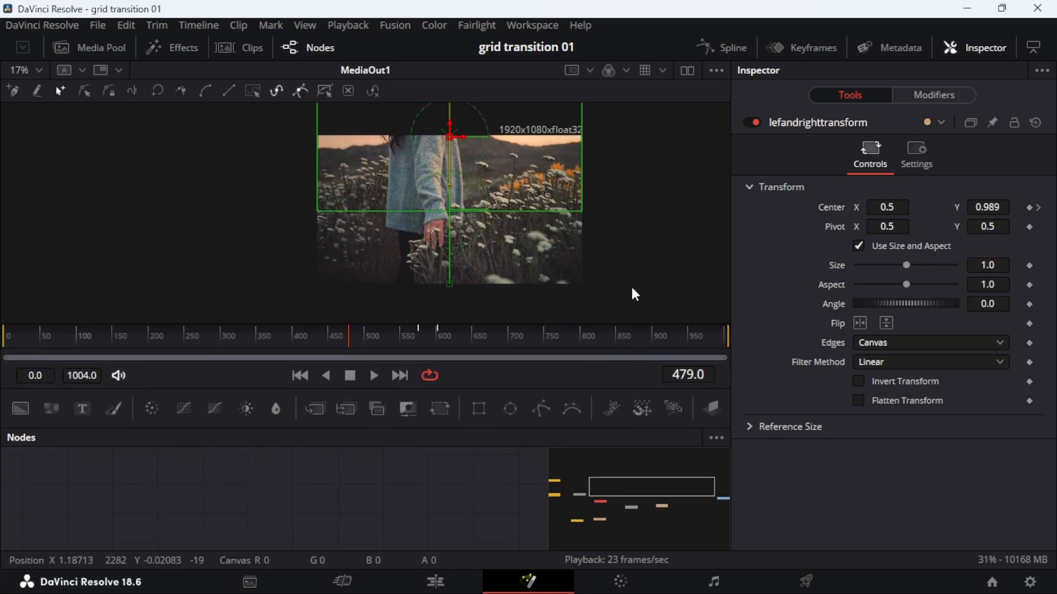
key("space")
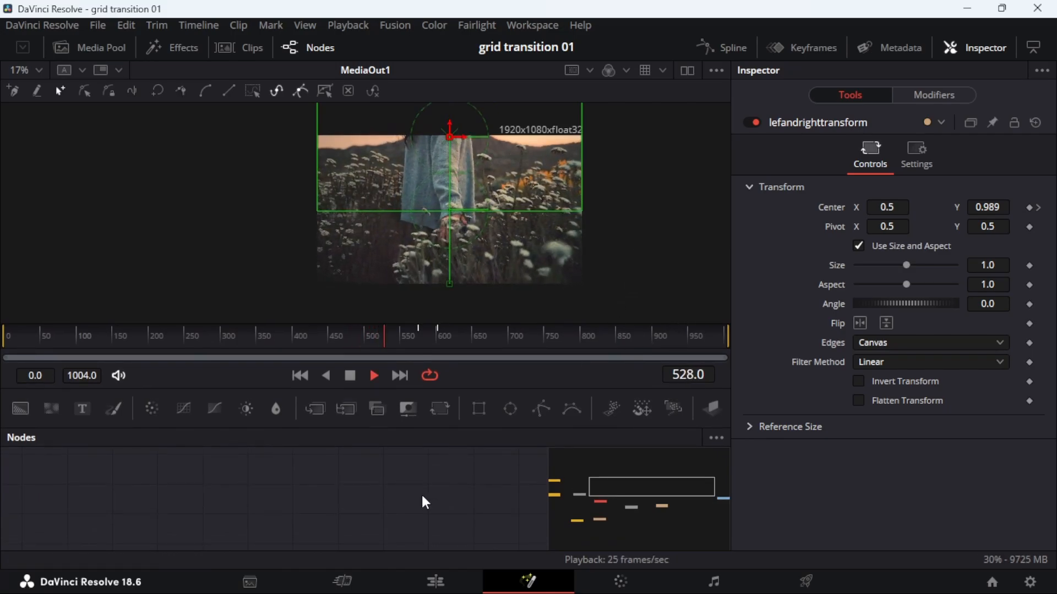
left_click(350, 375)
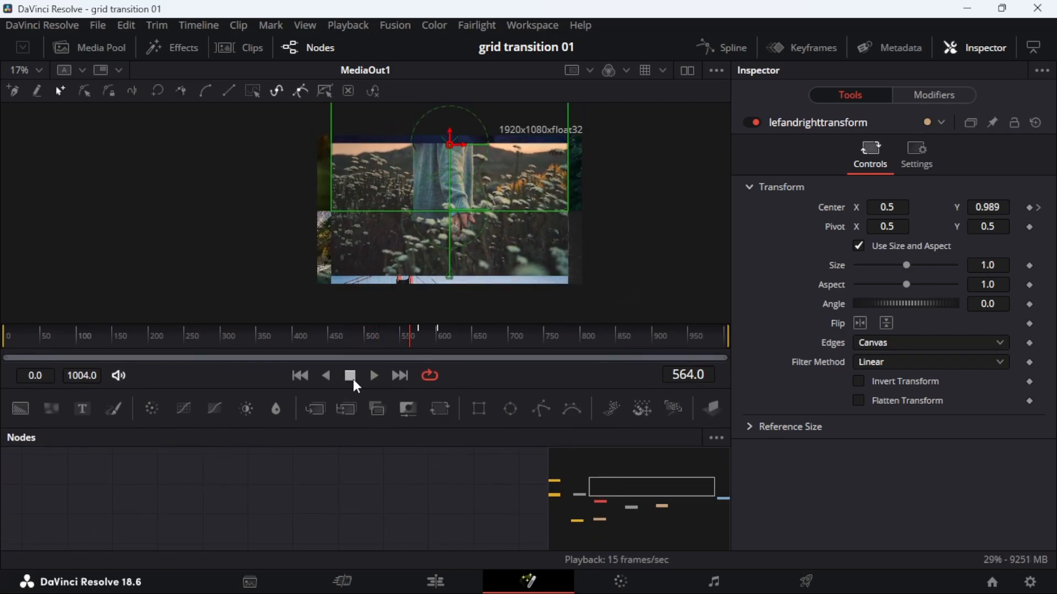
left_click(325, 499)
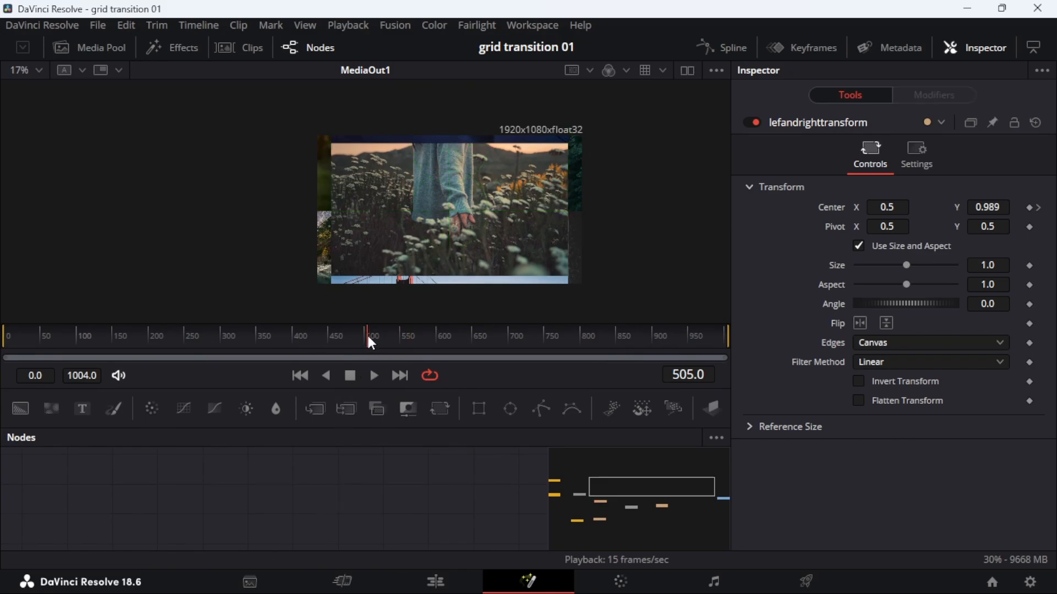
key("space")
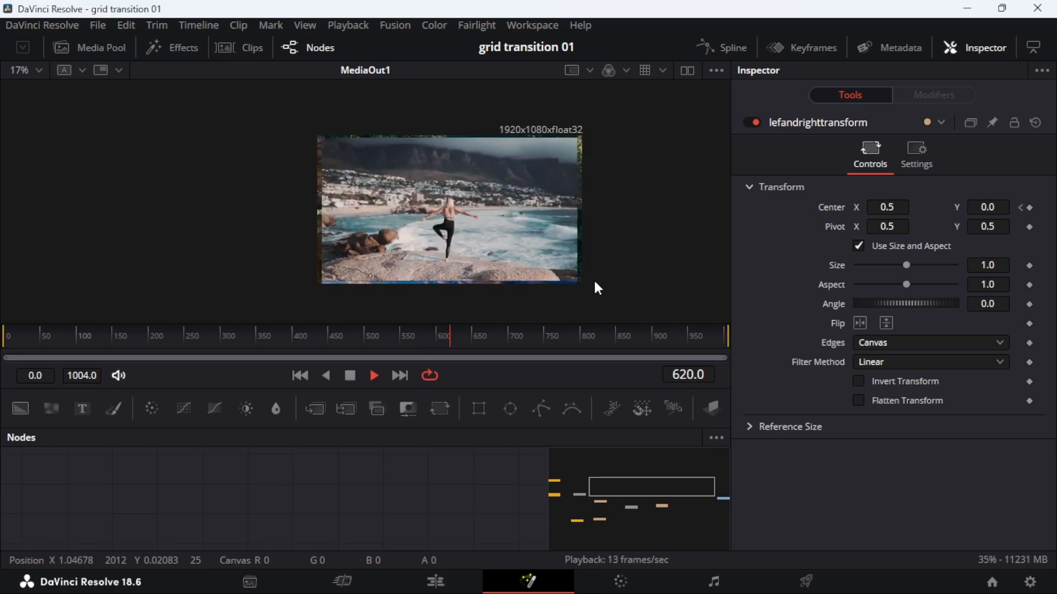
left_click(406, 342)
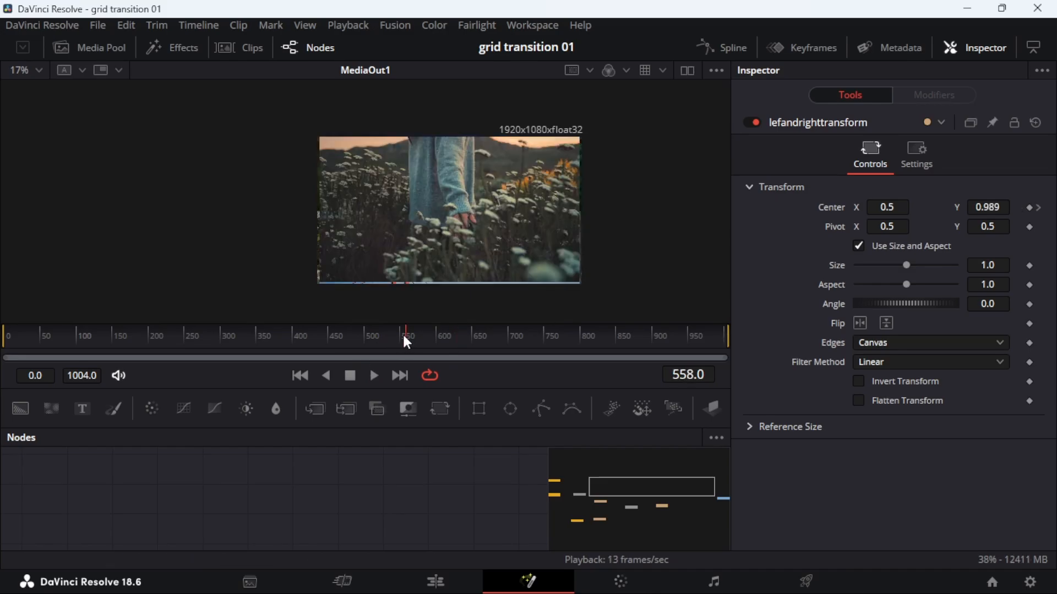
key("space")
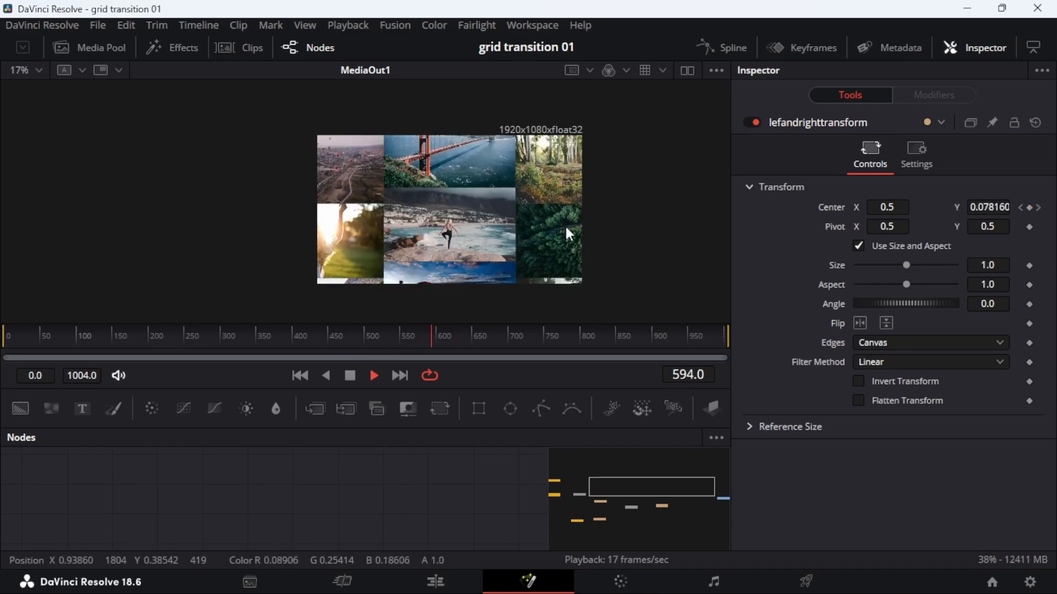
left_click(414, 337)
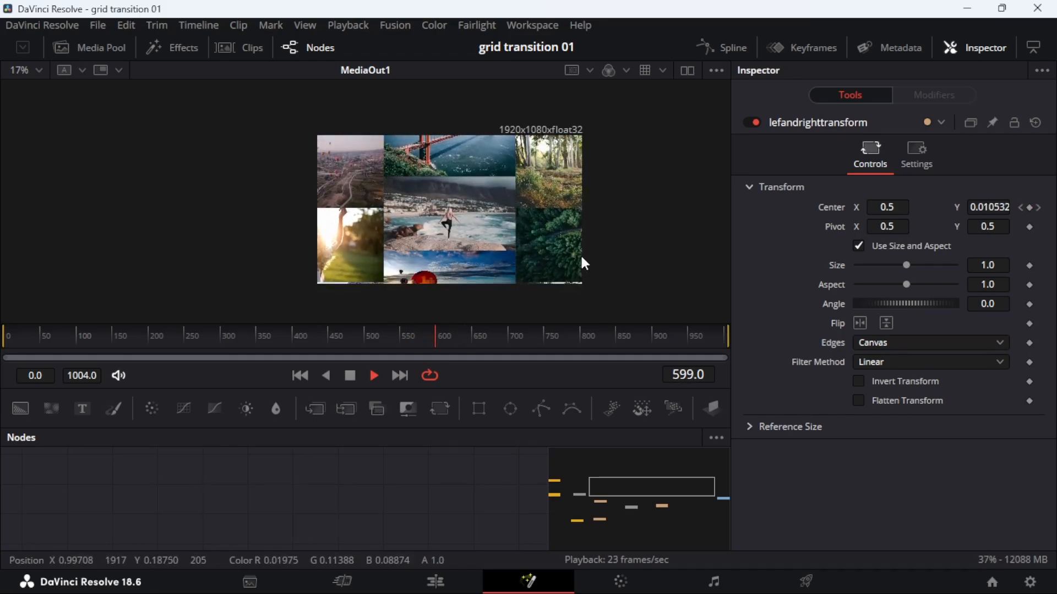
left_click(415, 337)
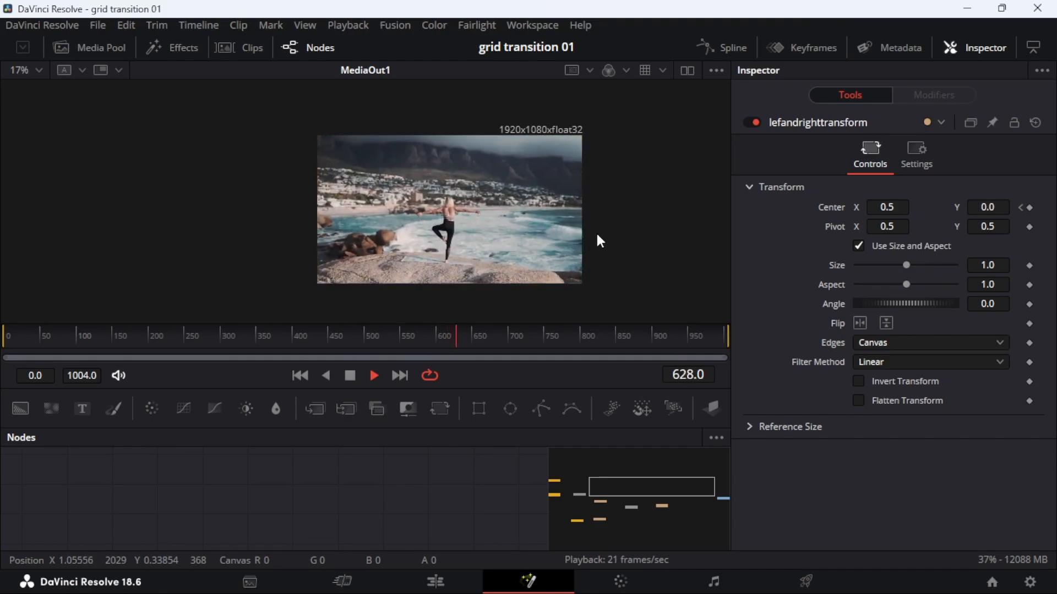
key("space")
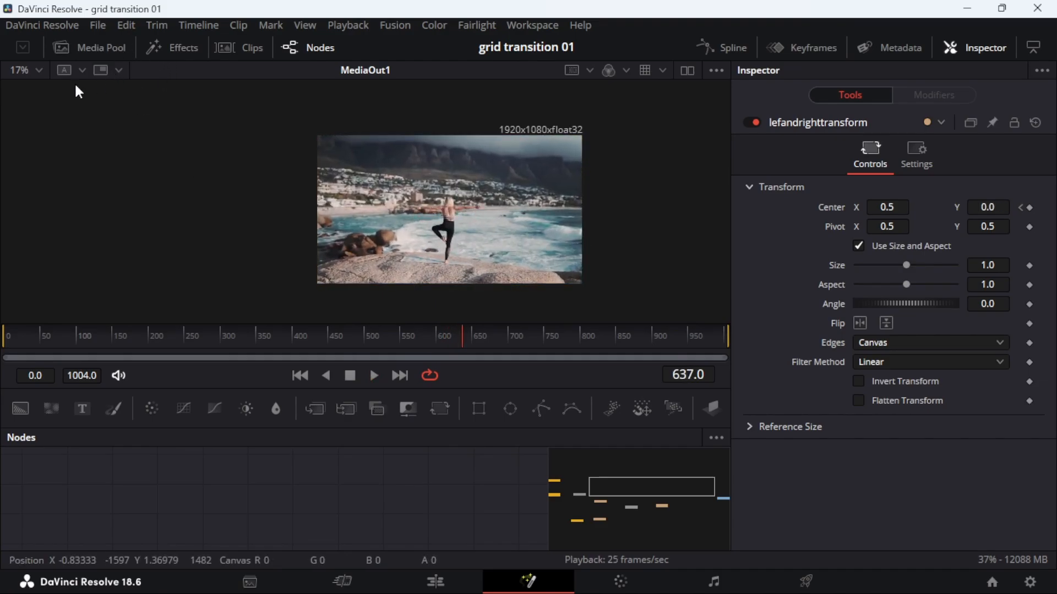
Examine the final image's outer edges at 100% viewer zoom and set the viewer back to 25%.
left_click(39, 70)
left_click(52, 141)
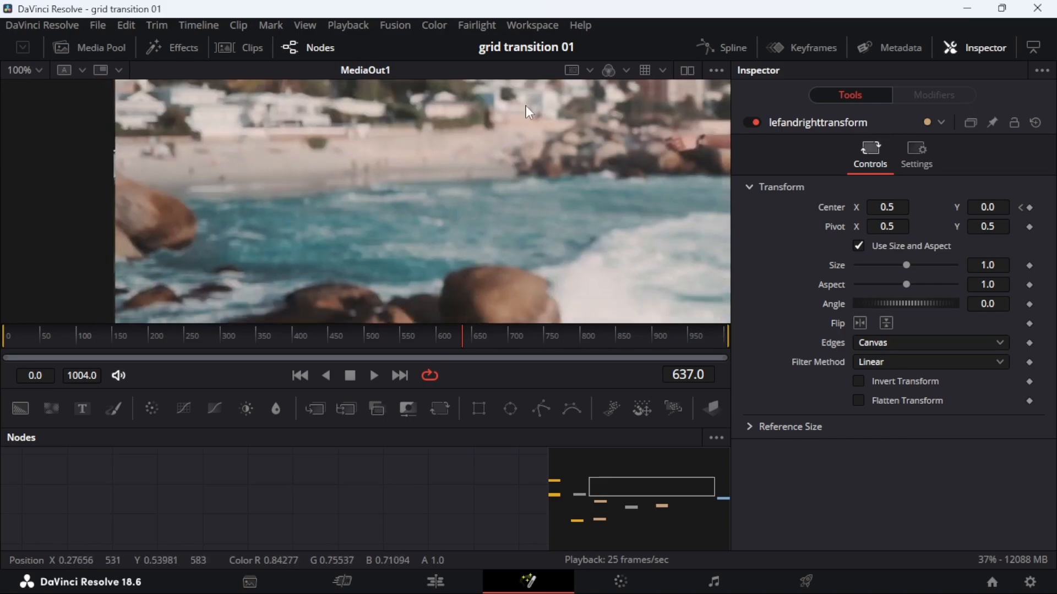
left_click_drag(379, 269, 428, 144)
left_click_drag(297, 249, 399, 167)
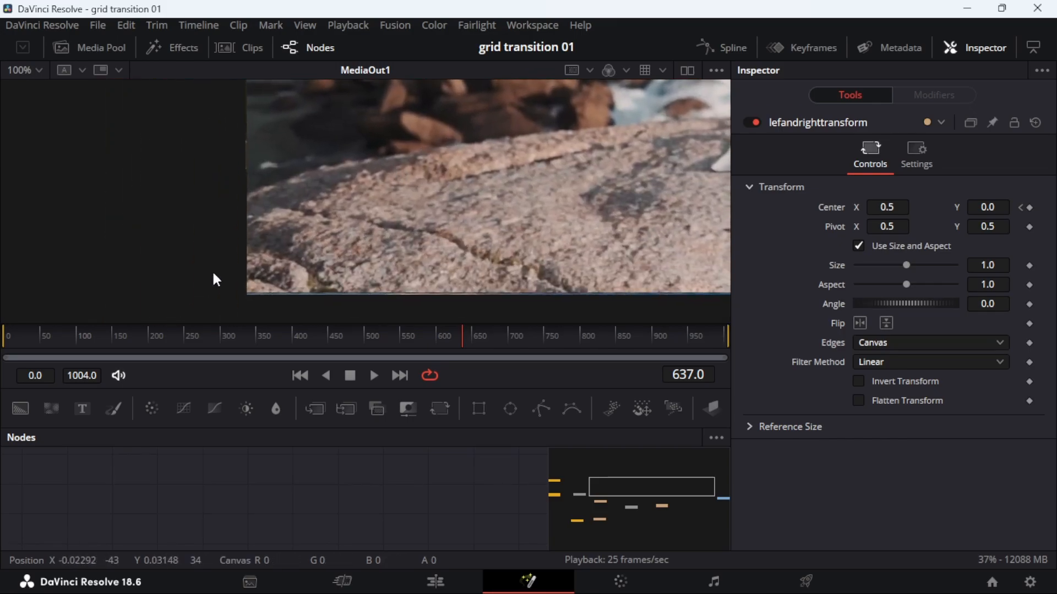
left_click_drag(598, 270, 433, 215)
left_click_drag(700, 232, 548, 229)
left_click(39, 71)
left_click(41, 113)
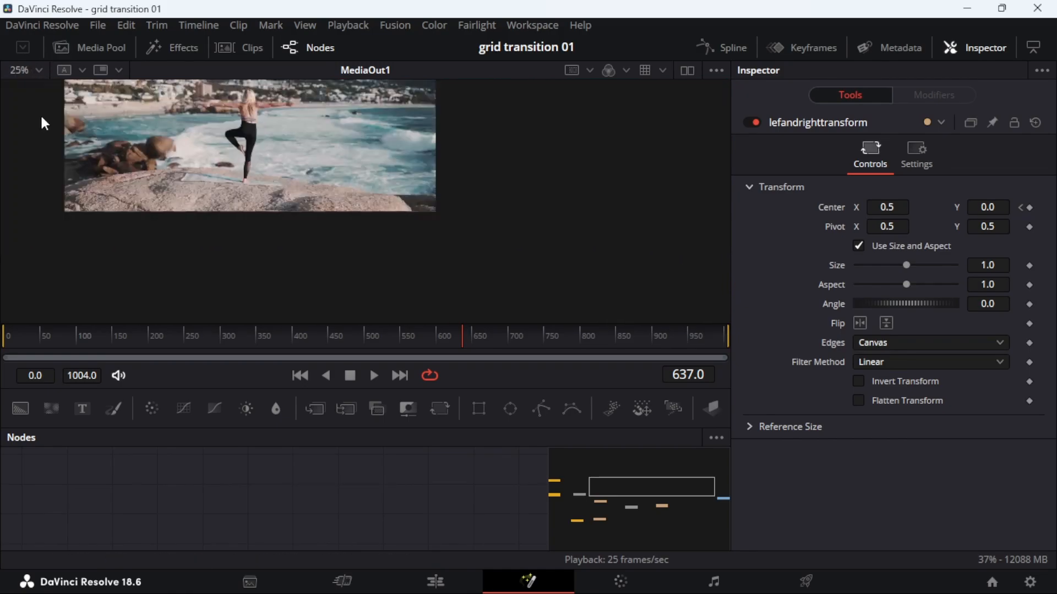
Insert a new Transform node on the connection between Transform1 and the media output, and set its size to 1.02.
scroll(420, 481, "down", 2)
left_click_drag(418, 384, 393, 321)
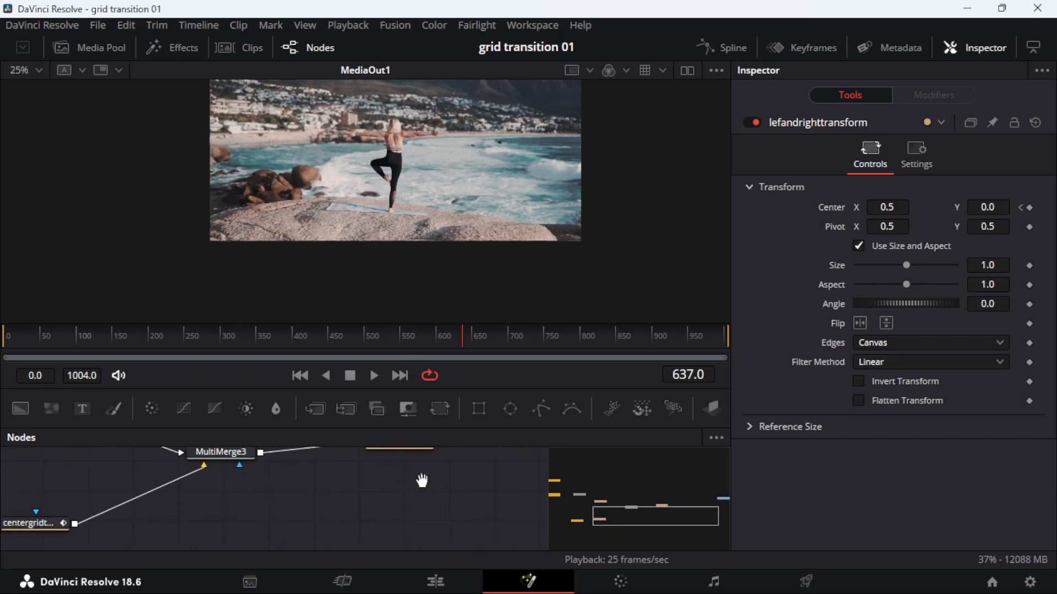
left_click_drag(422, 481, 243, 482)
left_click_drag(330, 488, 254, 514)
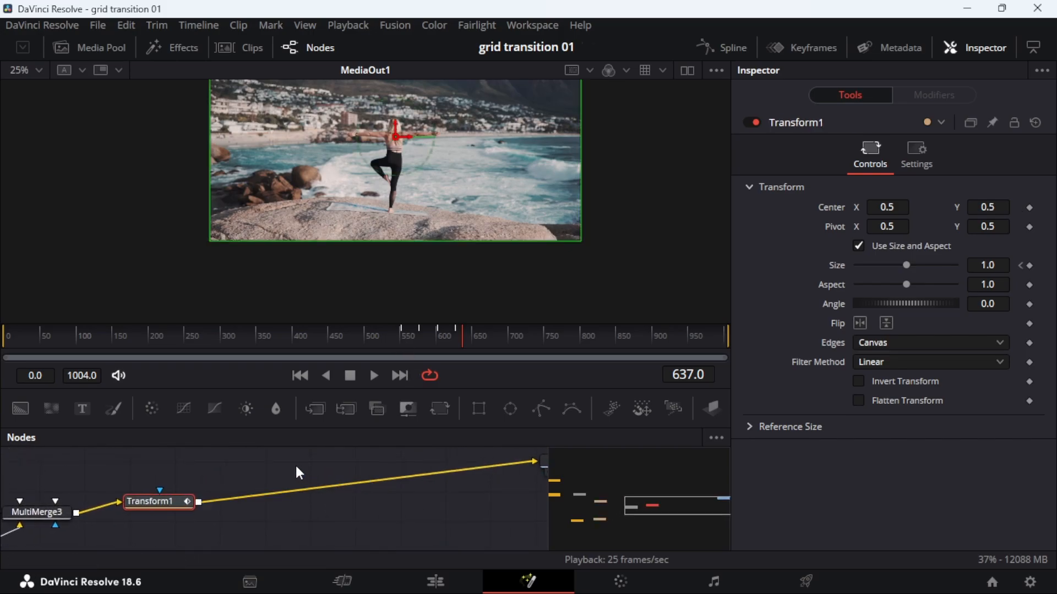
left_click(296, 465)
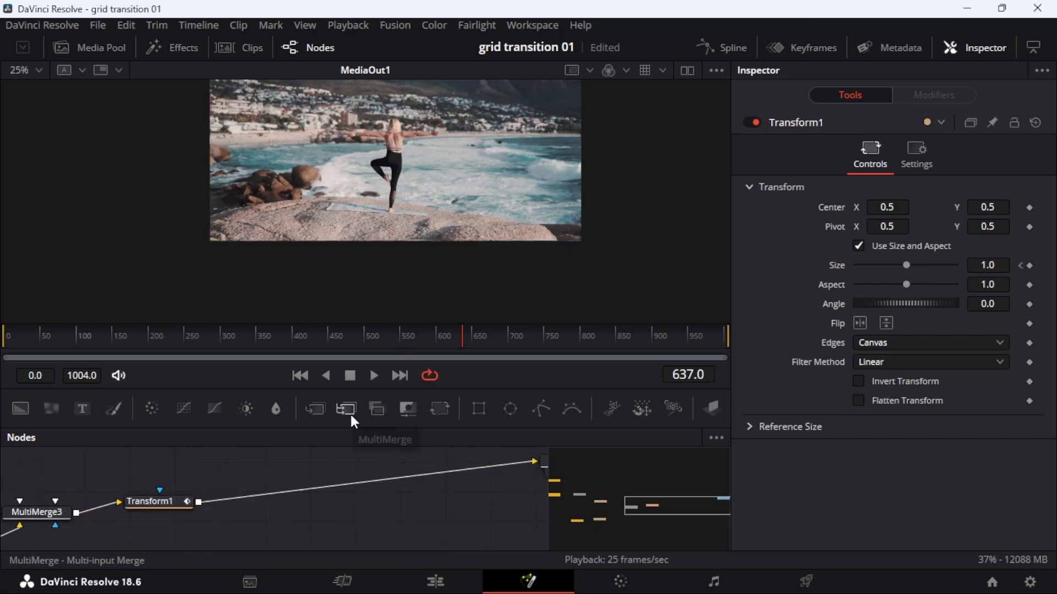
left_click_drag(417, 405, 341, 484)
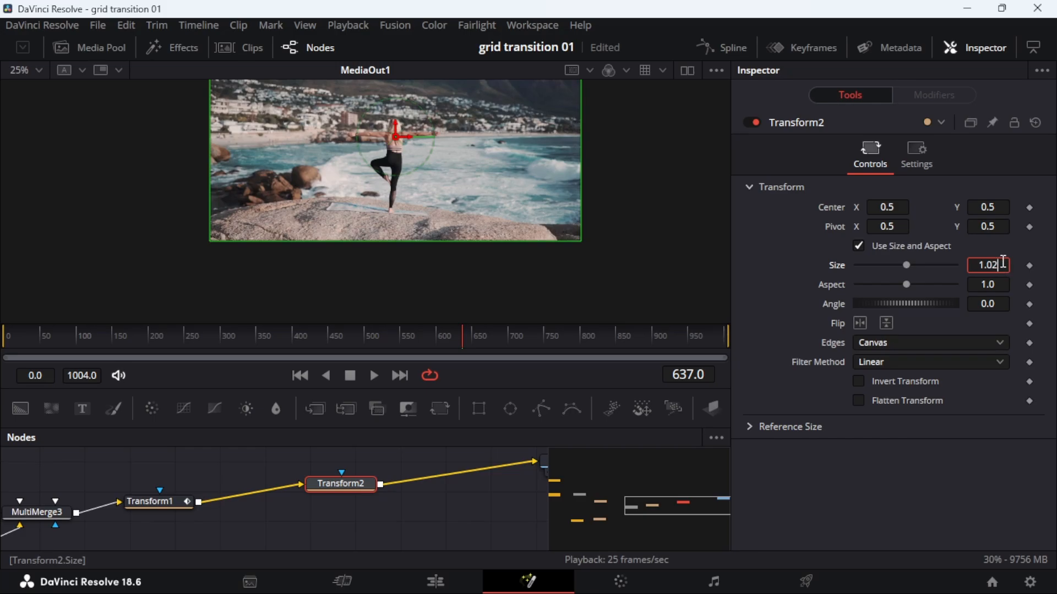
key("Return")
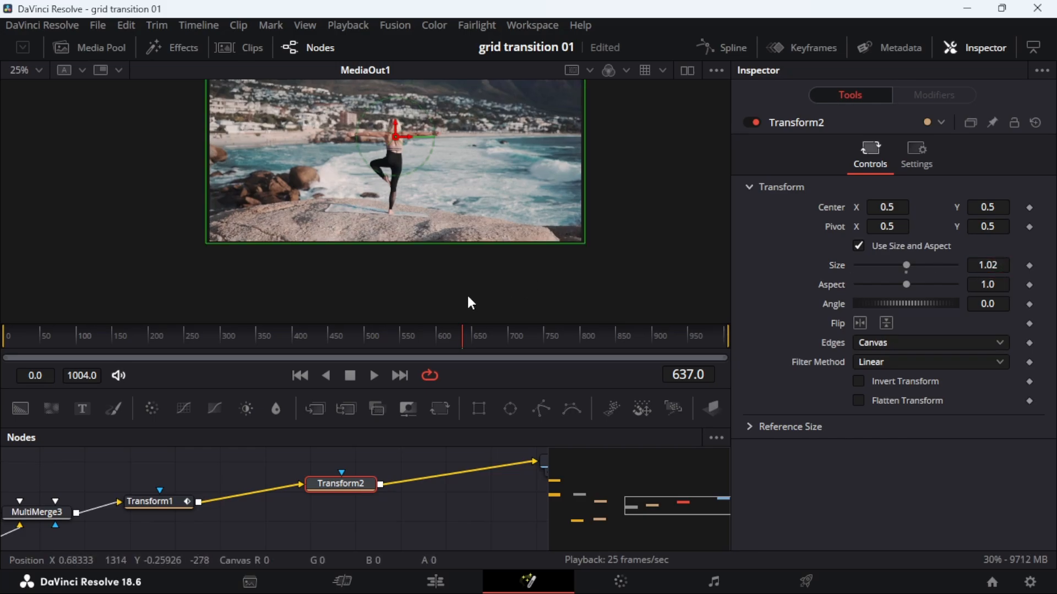
Play back the transition from frame 530 to check it with the slightly enlarged output.
left_click(385, 335)
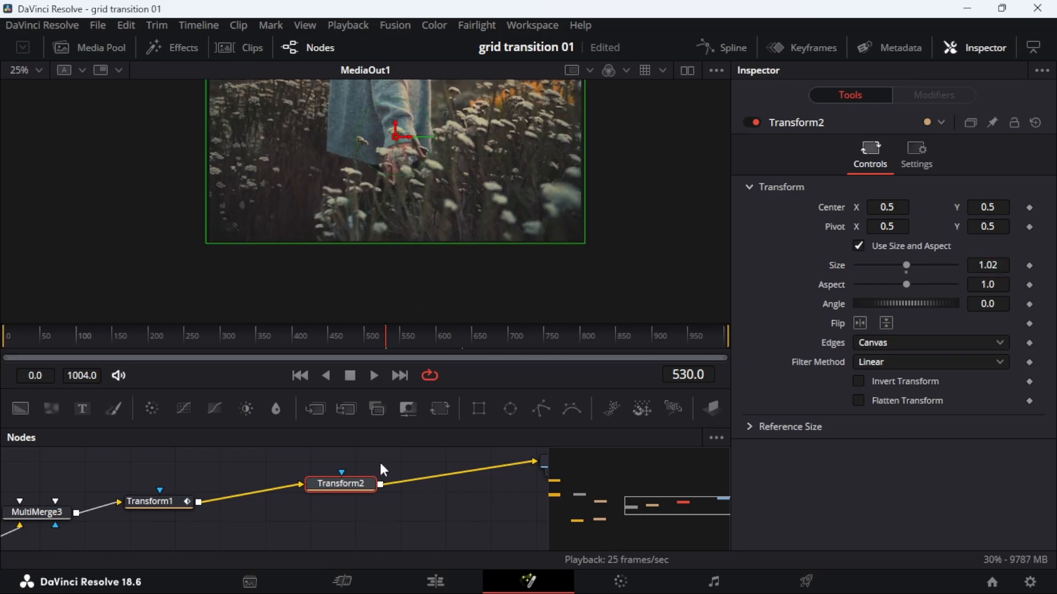
key("space")
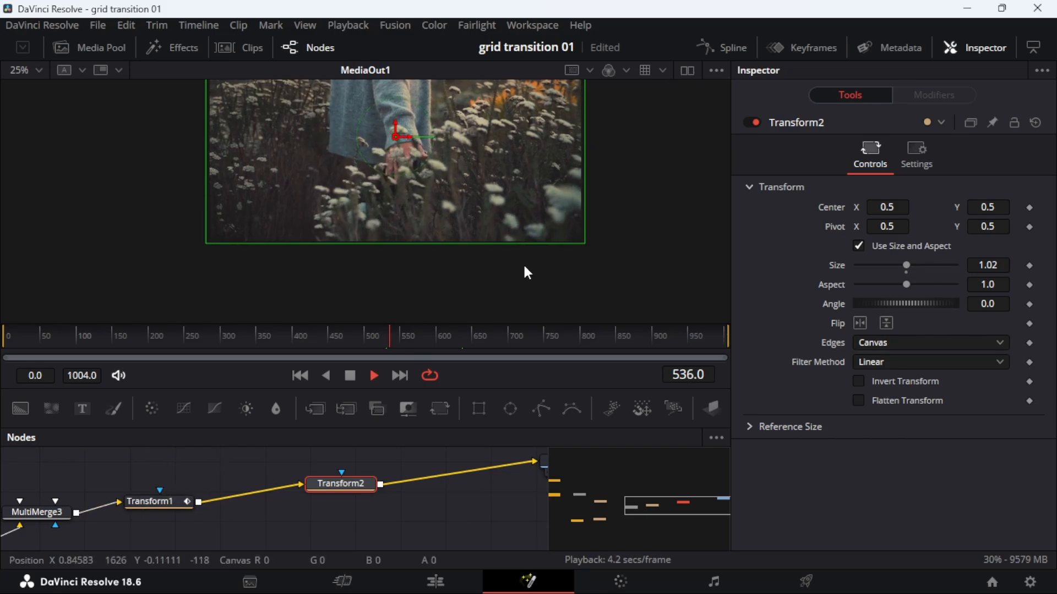
left_click(424, 457)
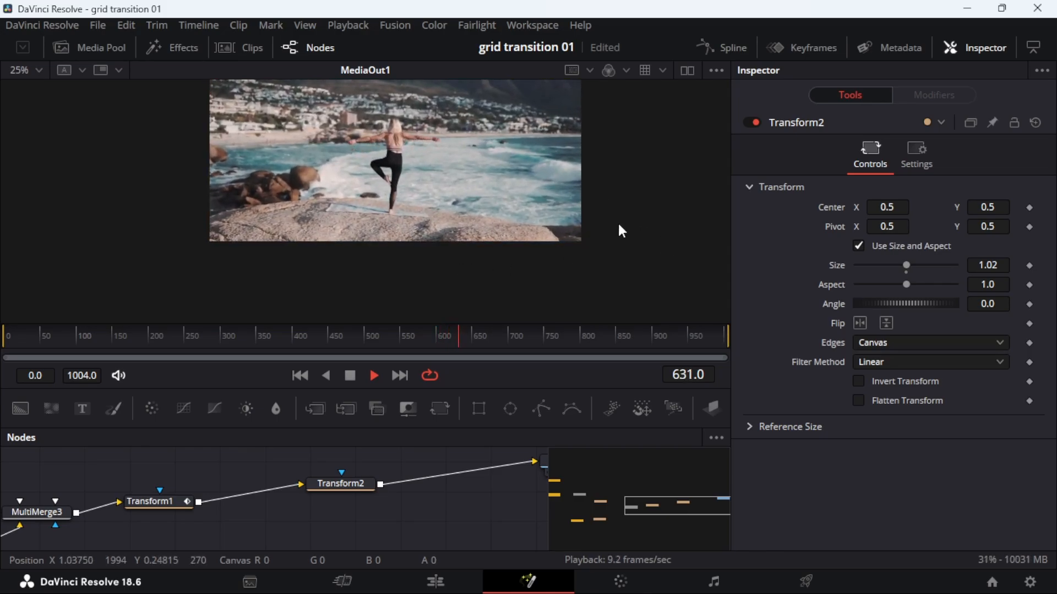
key("space")
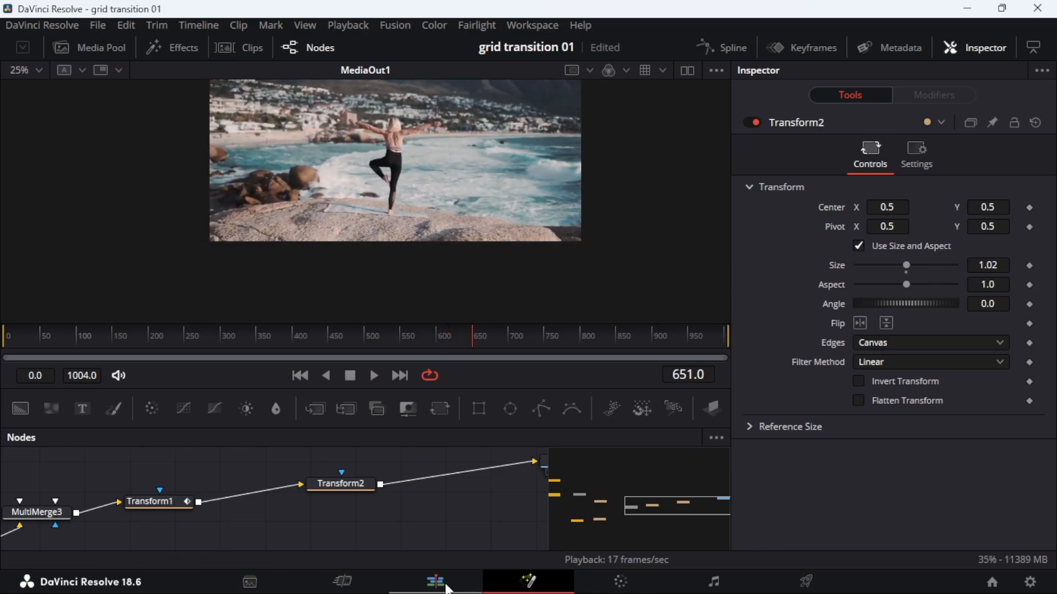
Switch to the Edit page and play back the transition from the timeline markers on Fusion Clip 1.
left_click(434, 582)
left_click(601, 376)
key("space")
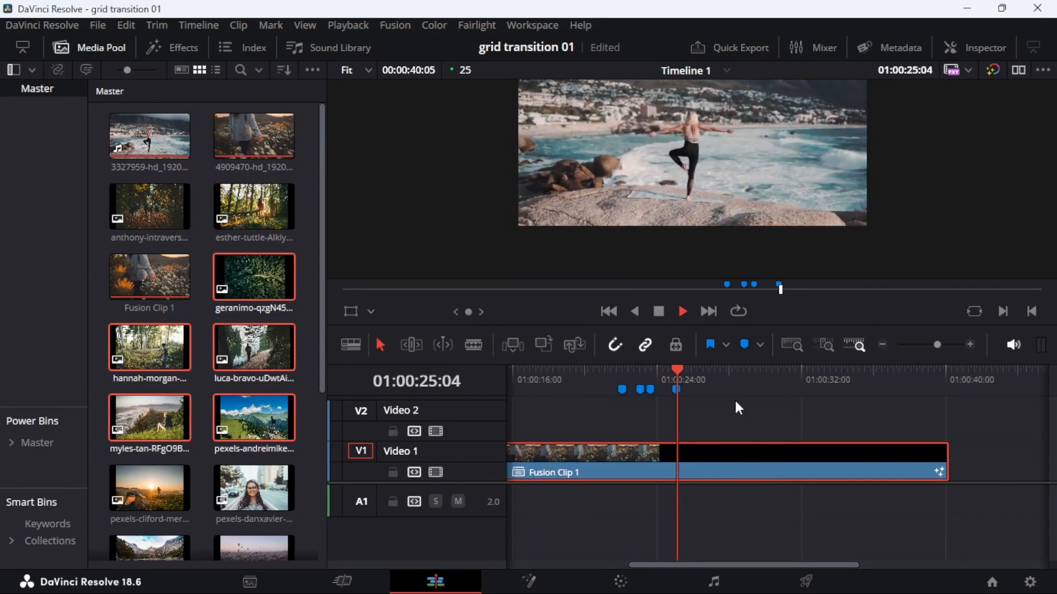
left_click(622, 388)
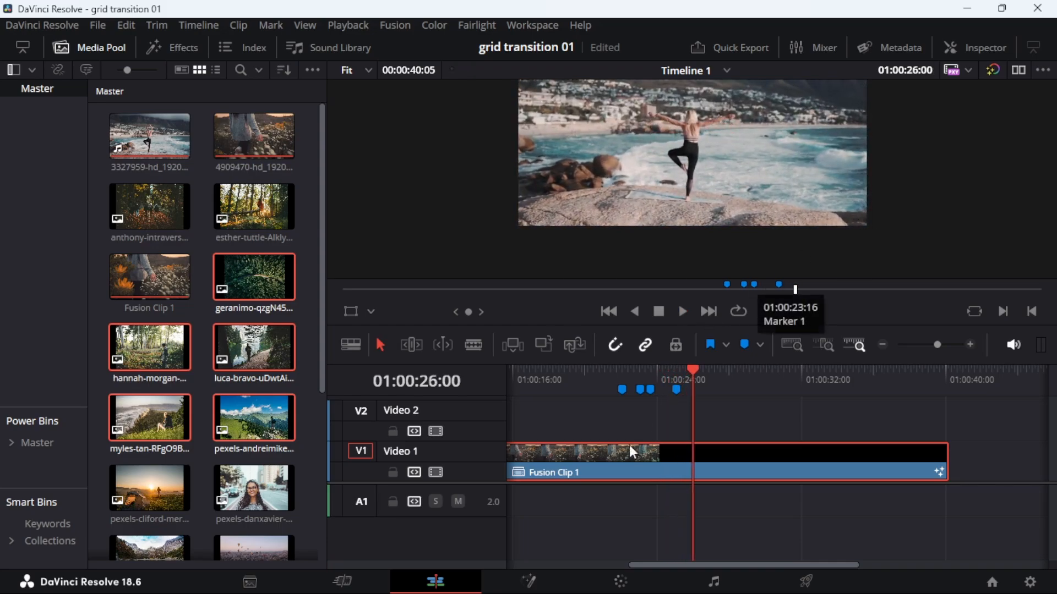
Return to the Fusion page and enable motion blur on the centergridtransform node with quality set to 5.
left_click(543, 578)
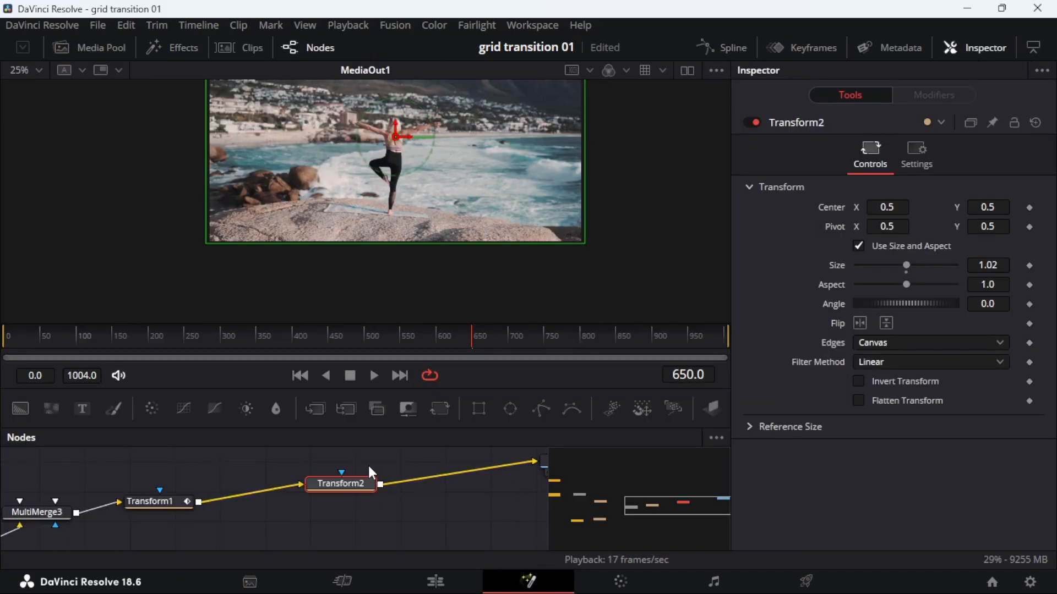
left_click_drag(217, 490, 370, 468)
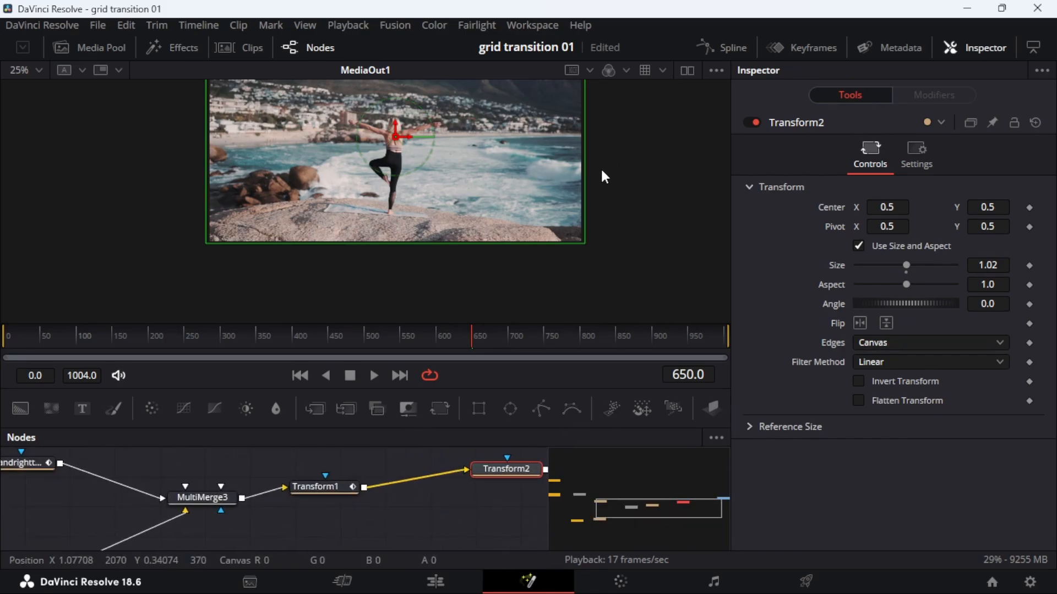
scroll(485, 461, "down", 5)
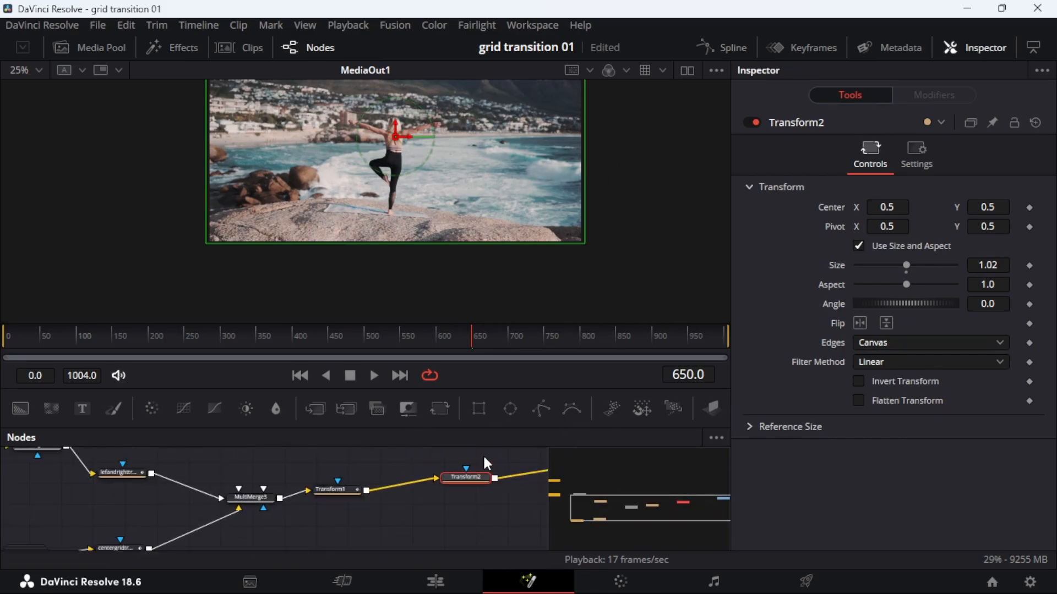
left_click_drag(477, 462, 438, 461)
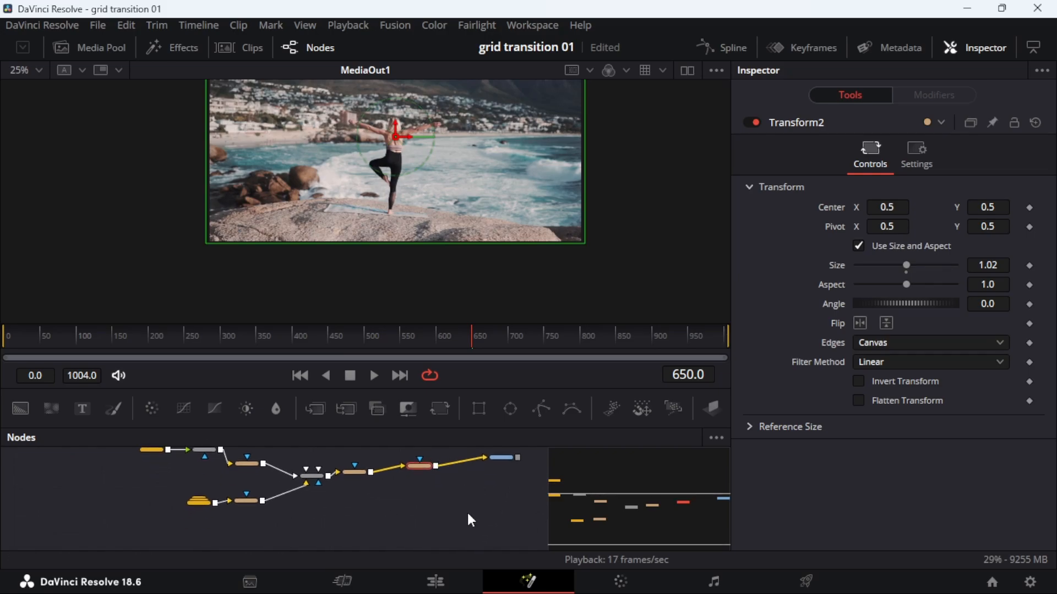
scroll(466, 511, "up", 1)
scroll(427, 520, "up", 3)
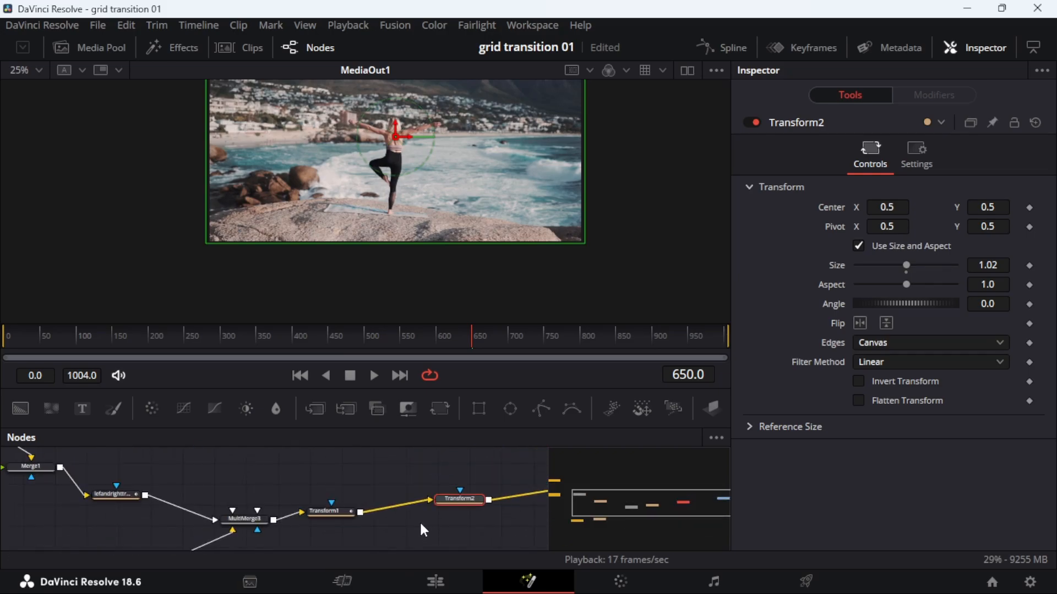
scroll(388, 533, "up", 2)
left_click_drag(380, 536, 493, 495)
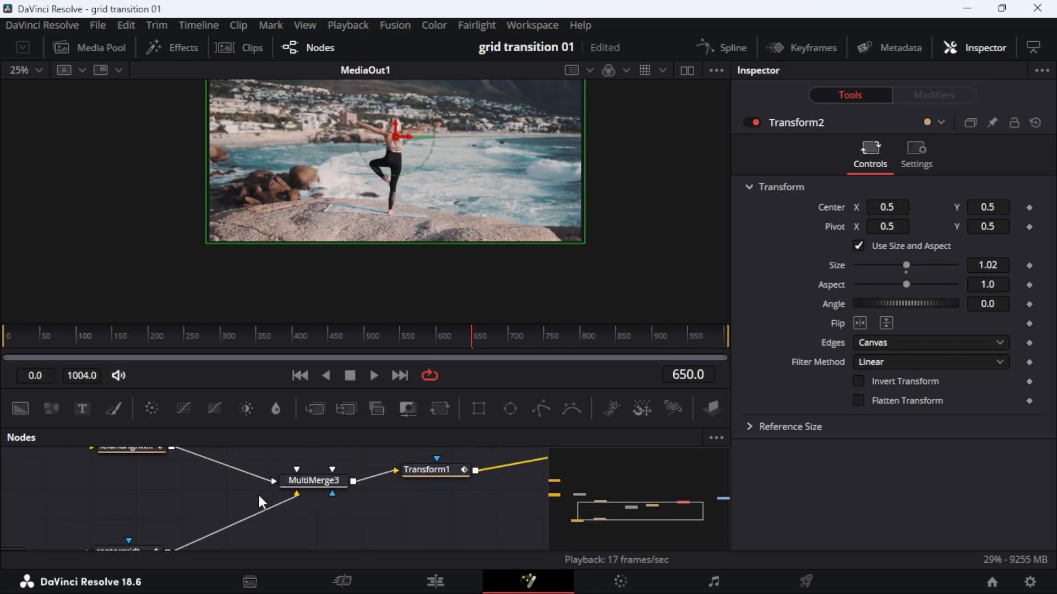
left_click_drag(260, 501, 303, 442)
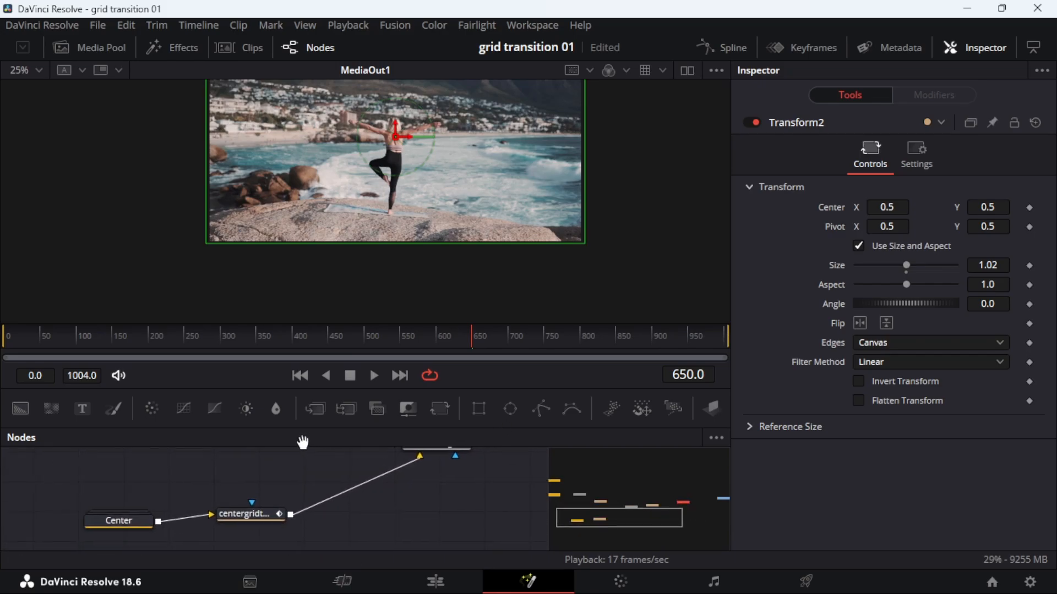
left_click(246, 514)
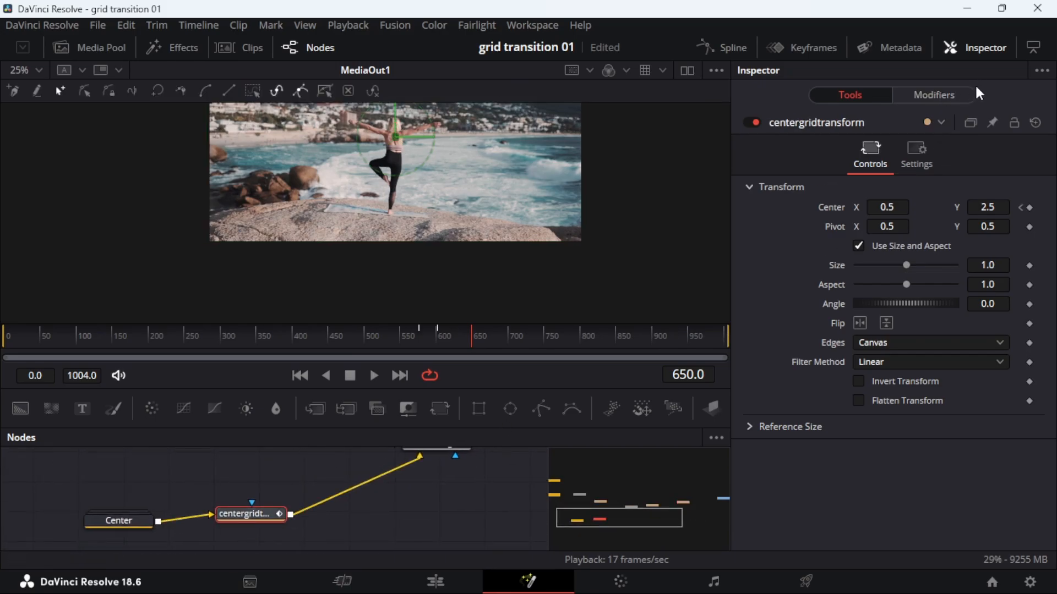
left_click_drag(250, 514, 264, 509)
left_click(914, 154)
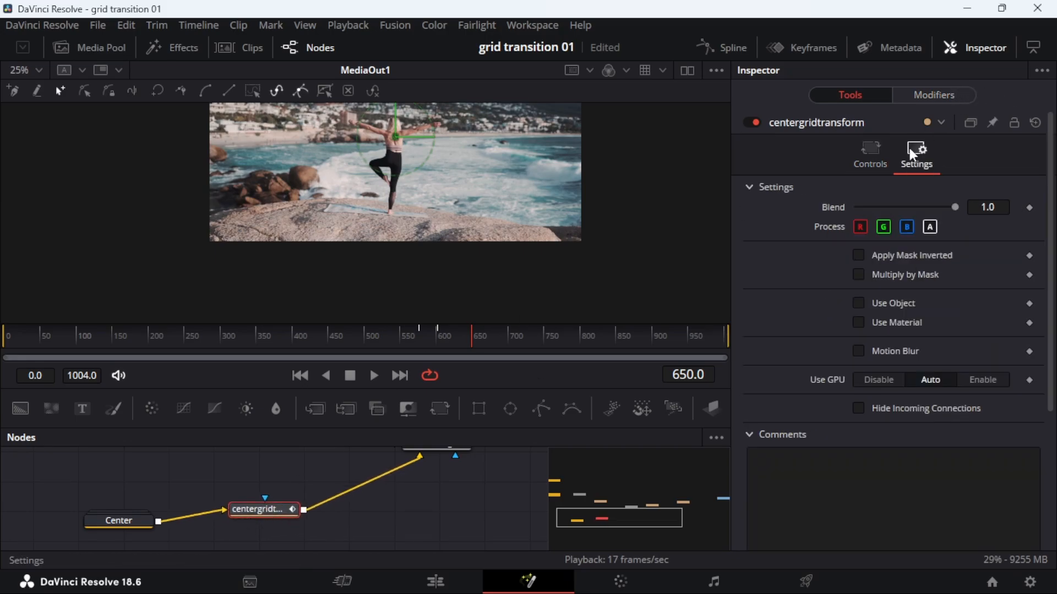
left_click(896, 352)
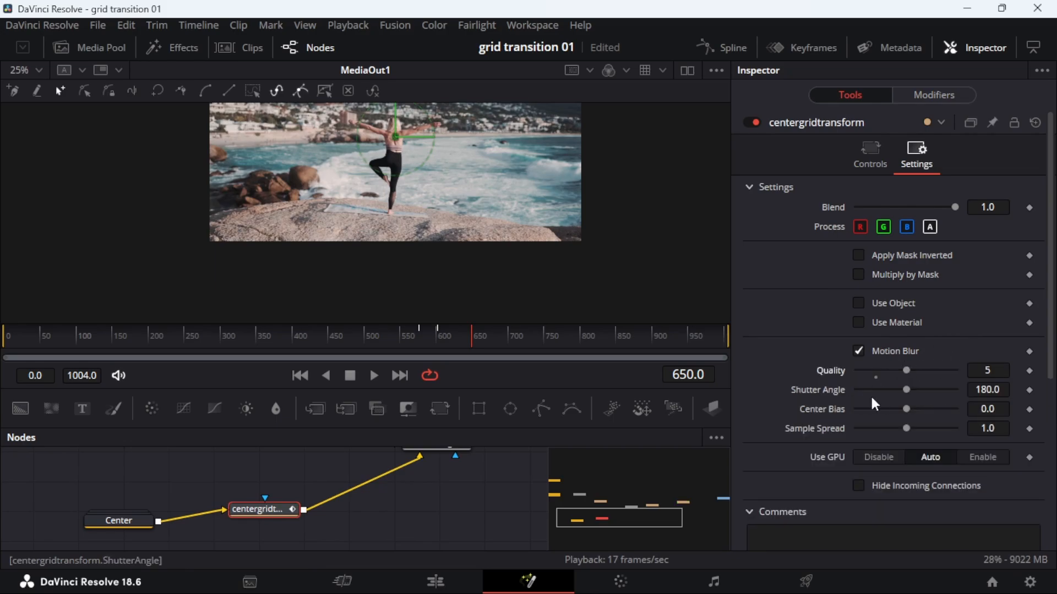
Enable motion blur on the lefandrighttransform node and raise its quality to 6.
scroll(302, 495, "up", 5)
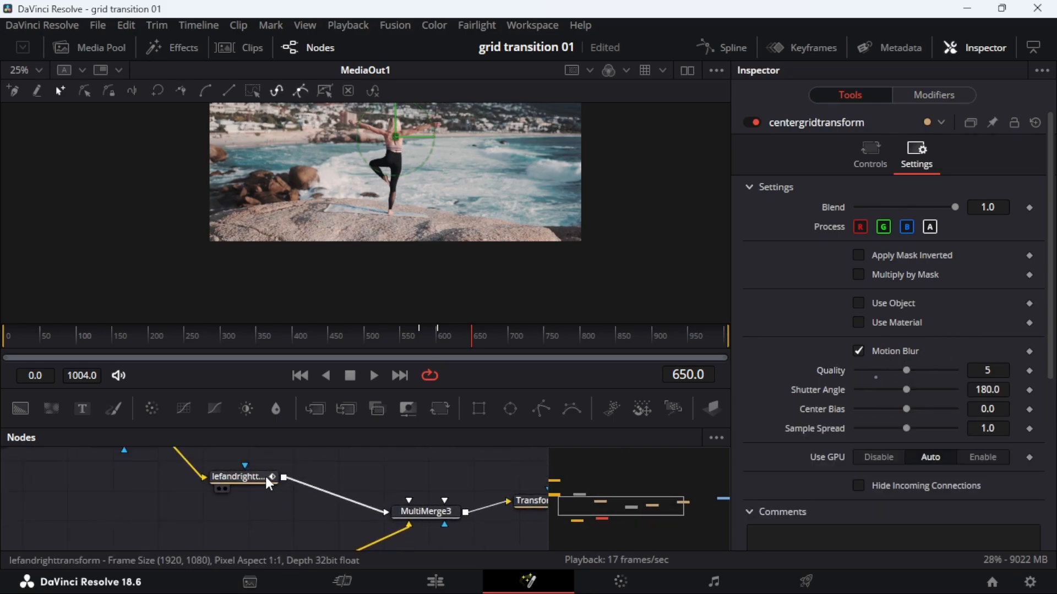
left_click(268, 483)
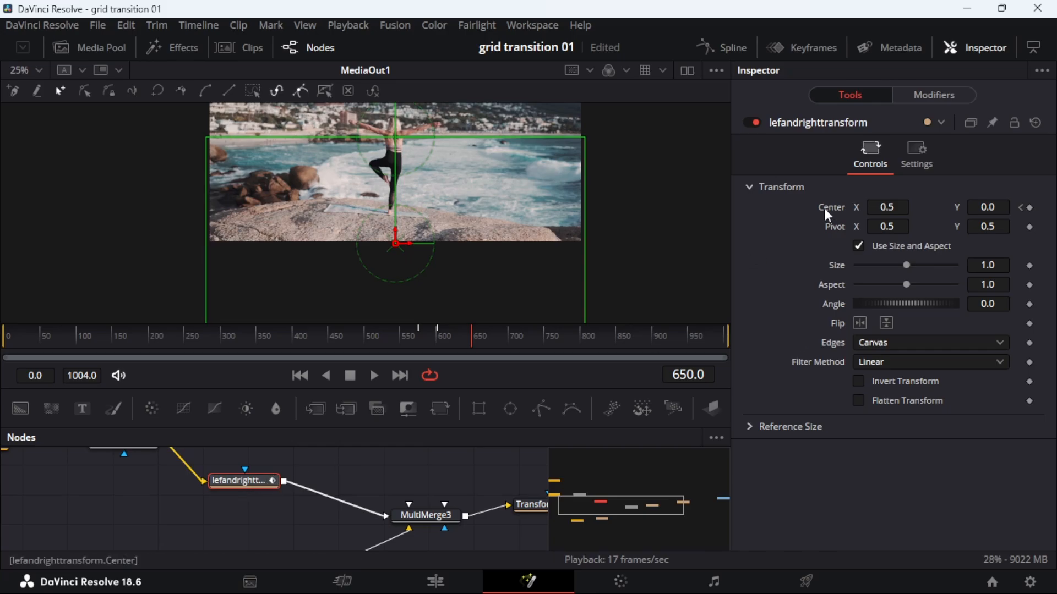
left_click(926, 154)
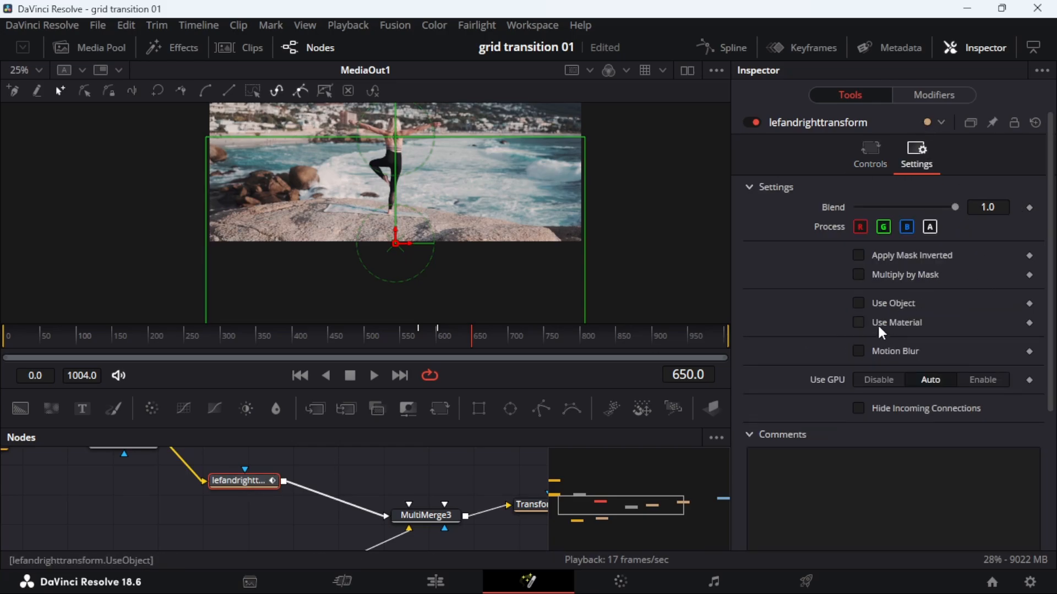
left_click(899, 348)
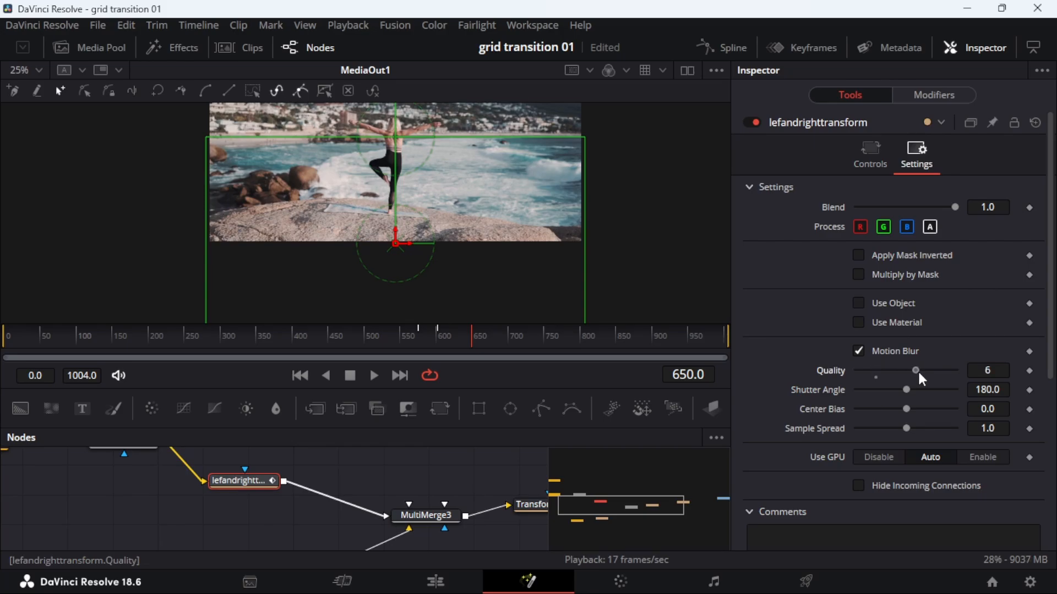
scroll(396, 506, "right", 3)
Enable motion blur on the Transform1 node and set its quality to 8.
left_click(438, 504)
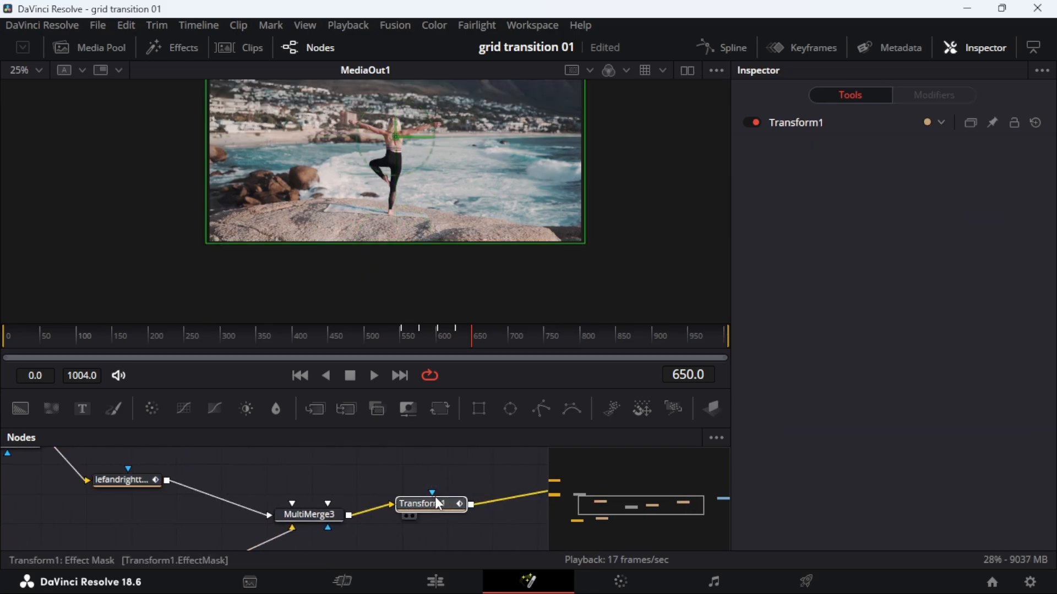
left_click(430, 506)
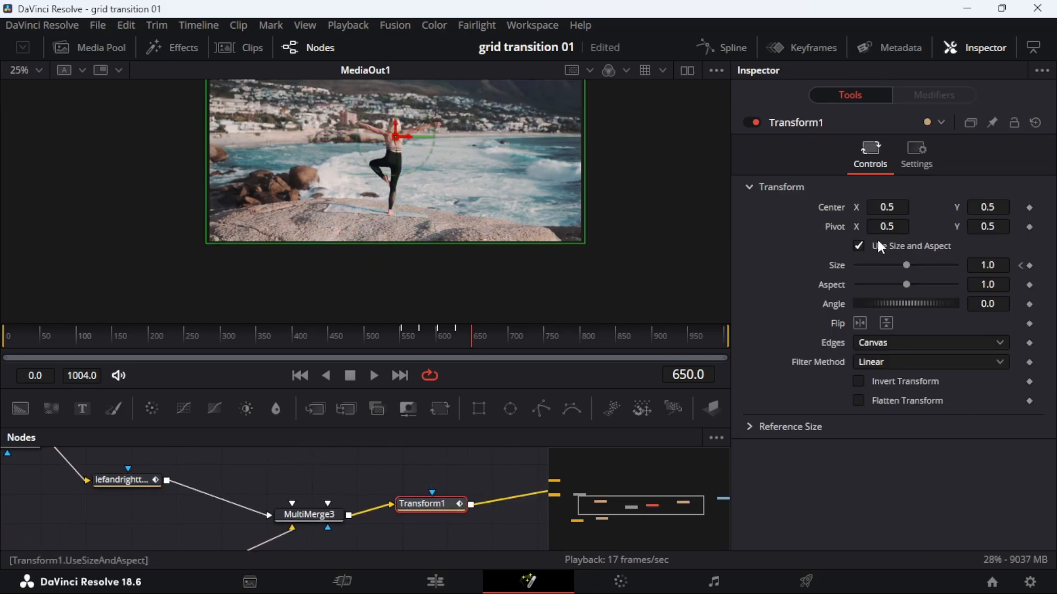
left_click(916, 164)
left_click(888, 352)
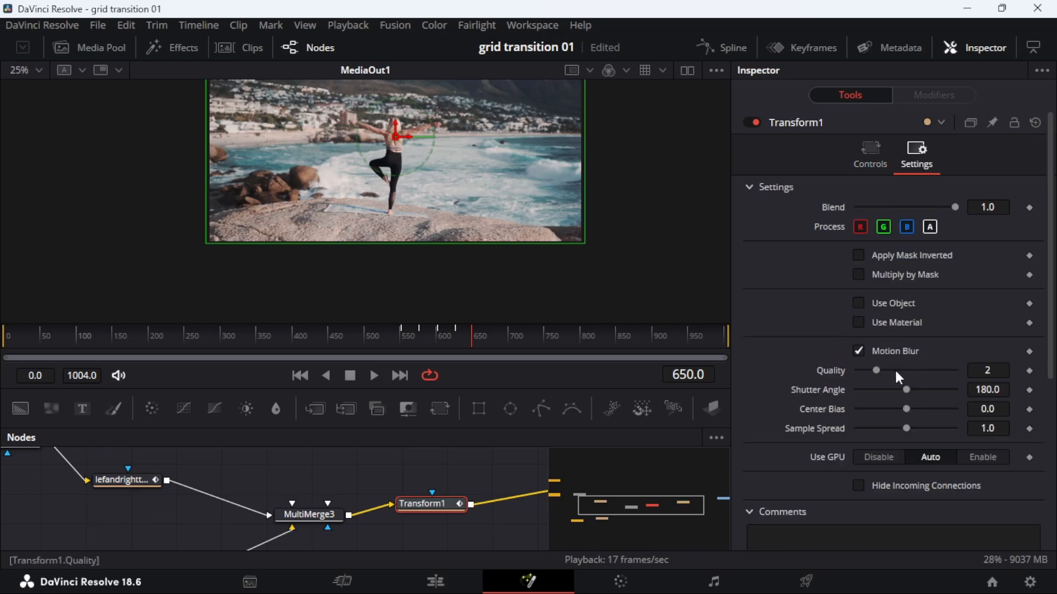
Play the composition from Transform1's first keyframe through the end of the transition to render the motion blur.
left_click(401, 329)
key("space")
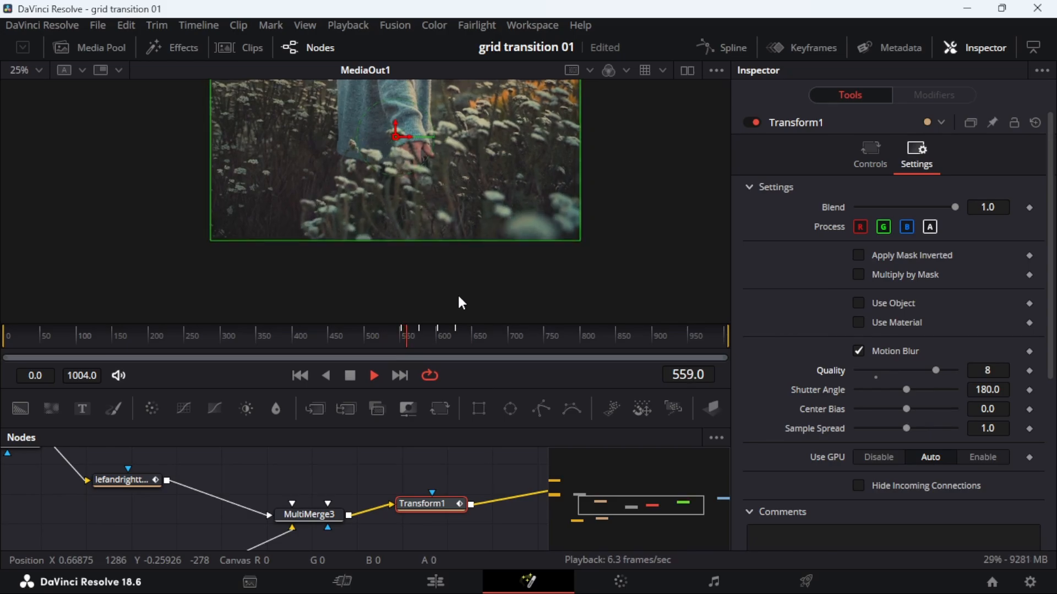
mouse_move(587, 549)
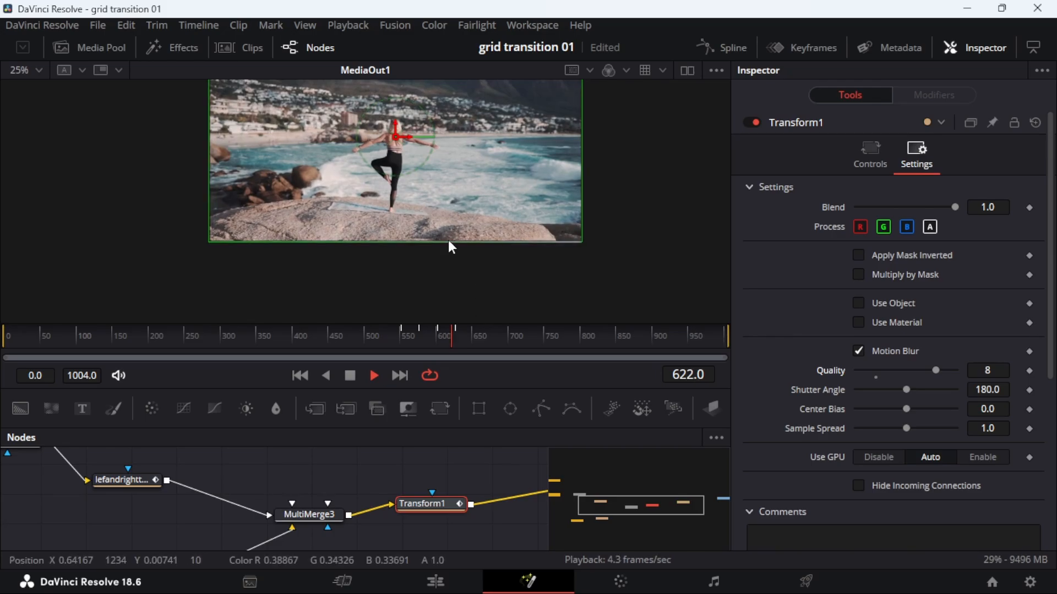
left_click(406, 25)
left_click(437, 22)
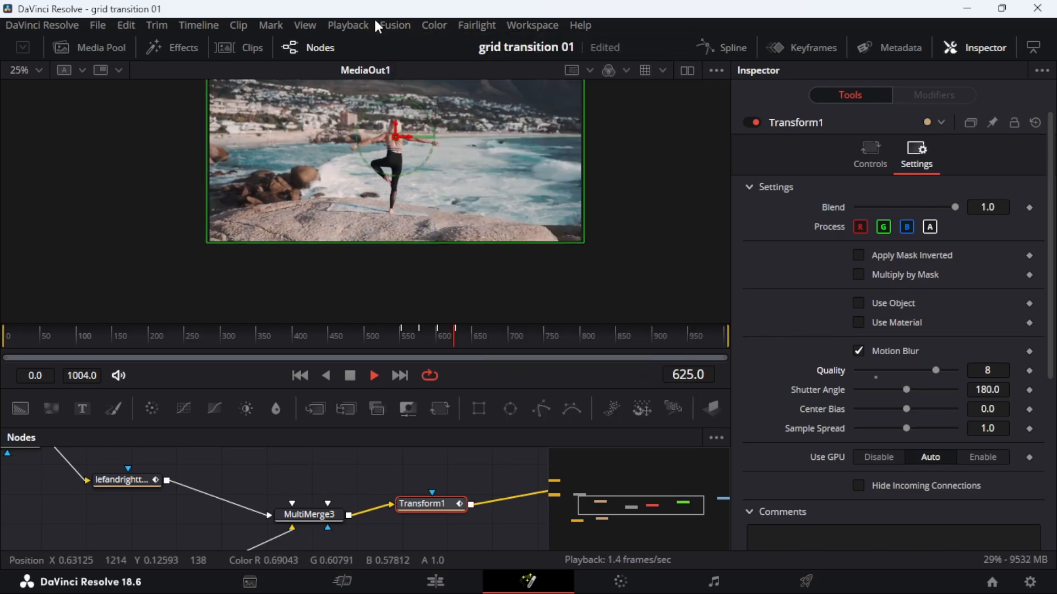
left_click(337, 25)
left_click(336, 24)
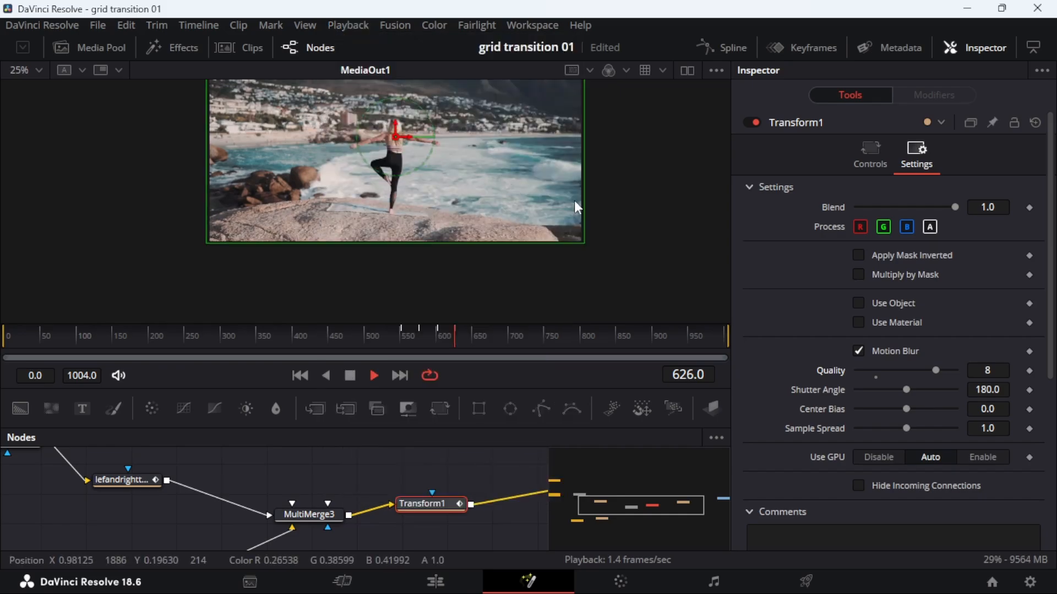
Replay the motion-blurred transition several times from Transform1's first keyframe, and switch to the Edit page.
left_click(401, 330)
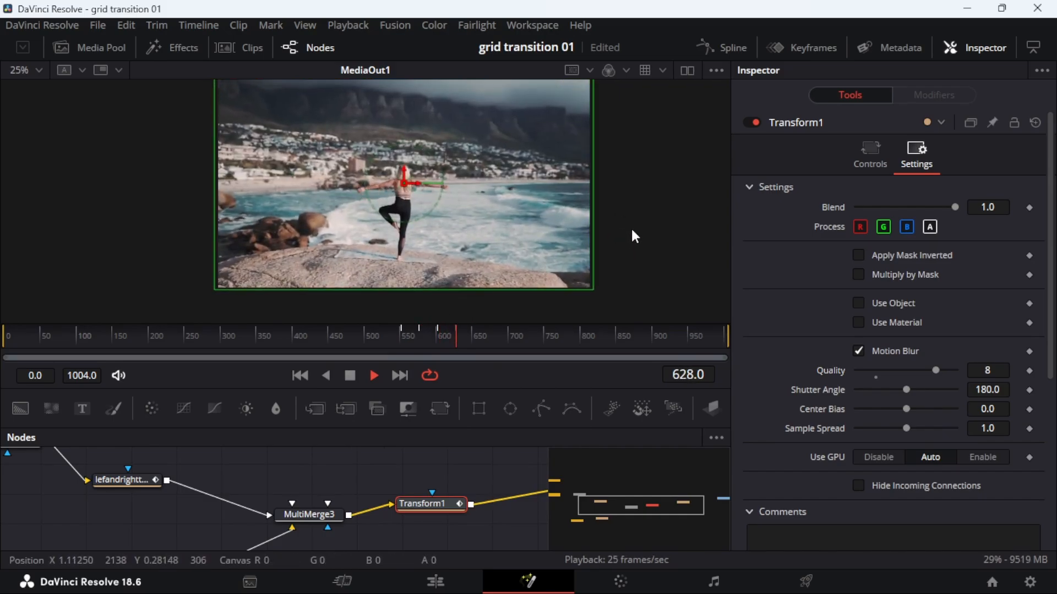
left_click(401, 330)
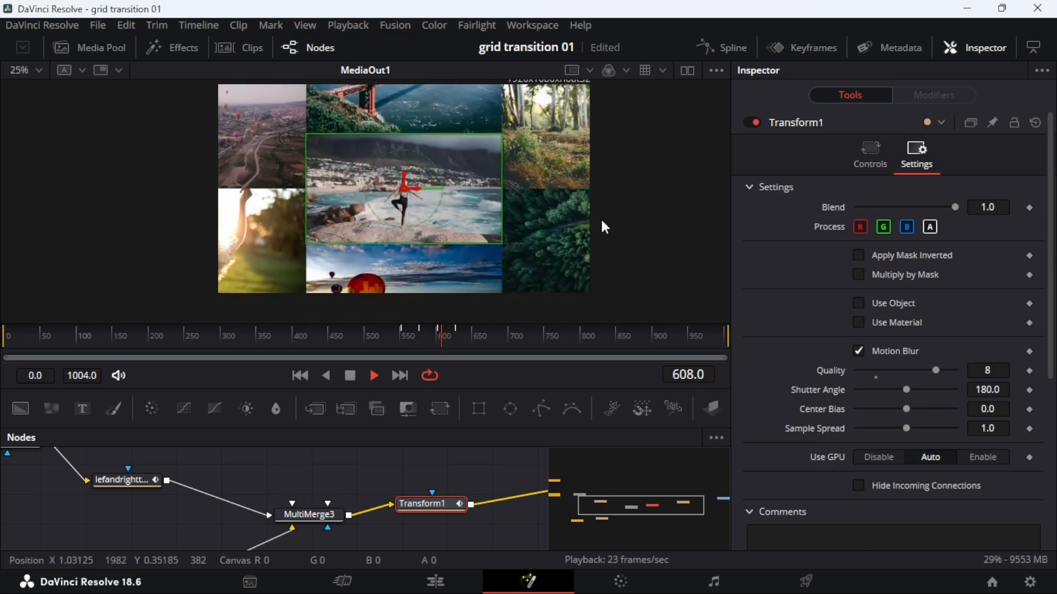
left_click(400, 336)
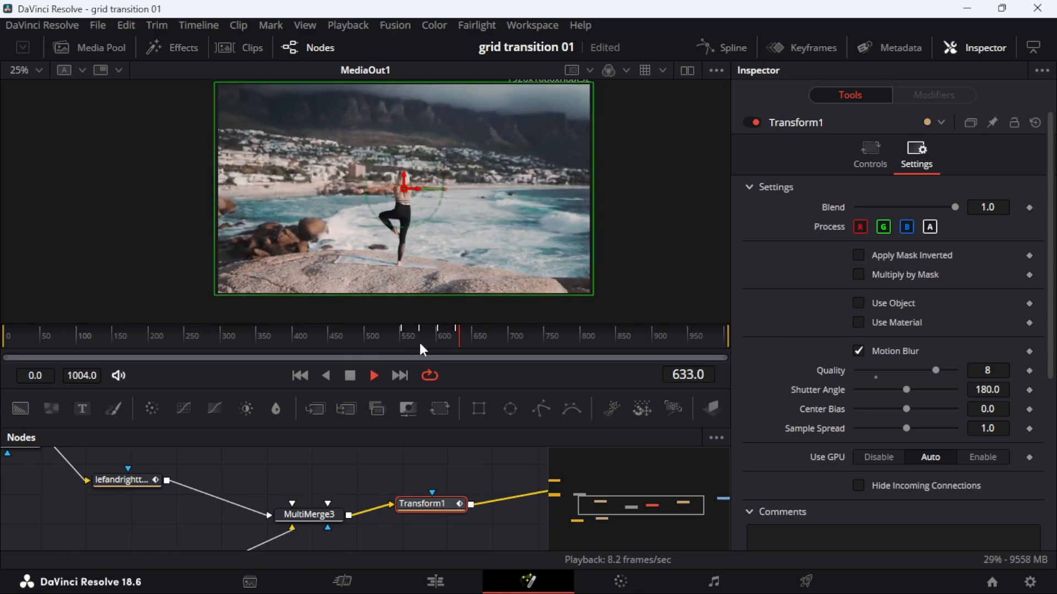
left_click(454, 572)
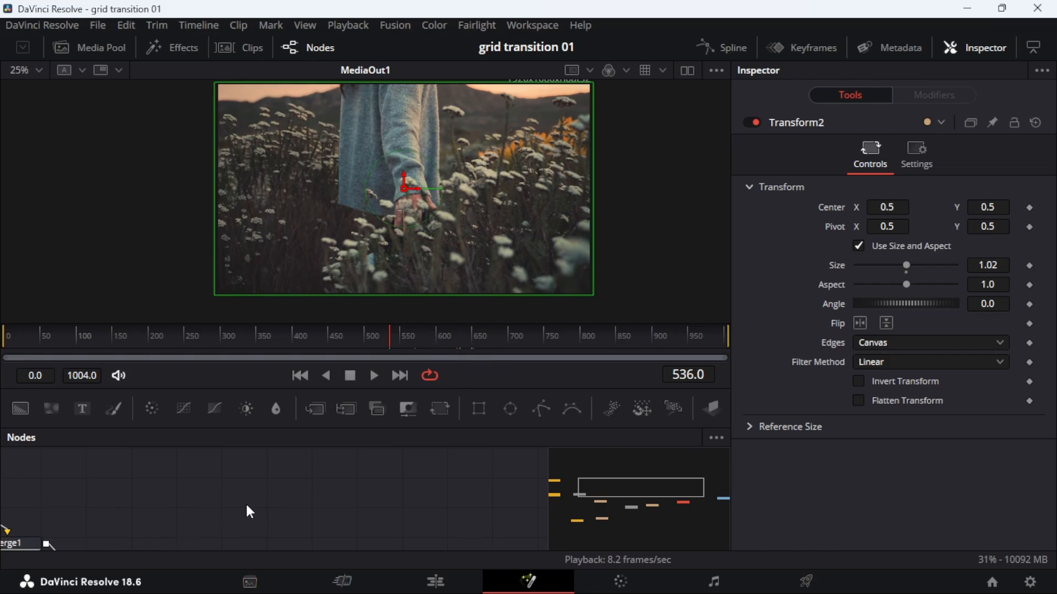
Open the Fusion playback options that hold the High Quality and Motion Blur settings.
right_click(487, 365)
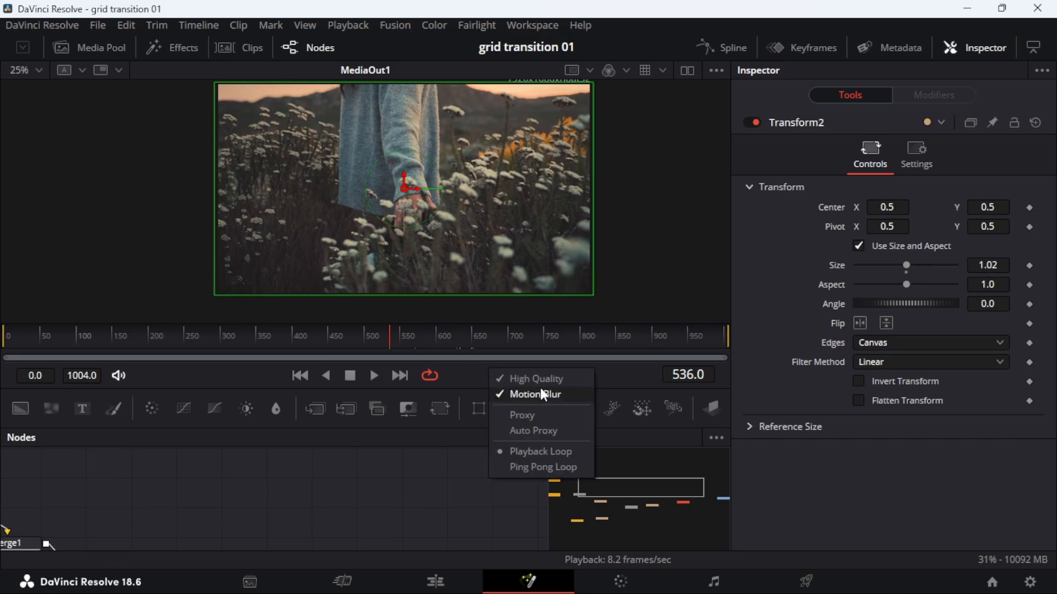